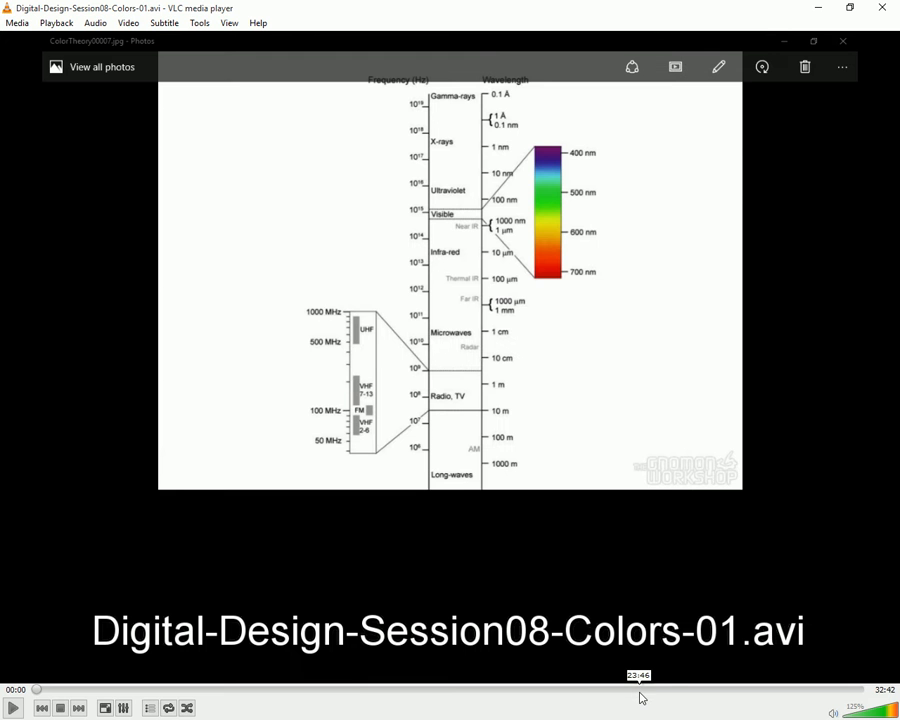
Skim the later part of the Digital-Design-Session08-Colors-01.avi lesson video at several points and close the player.
{"action": "left_click", "coordinate": [615, 690]}
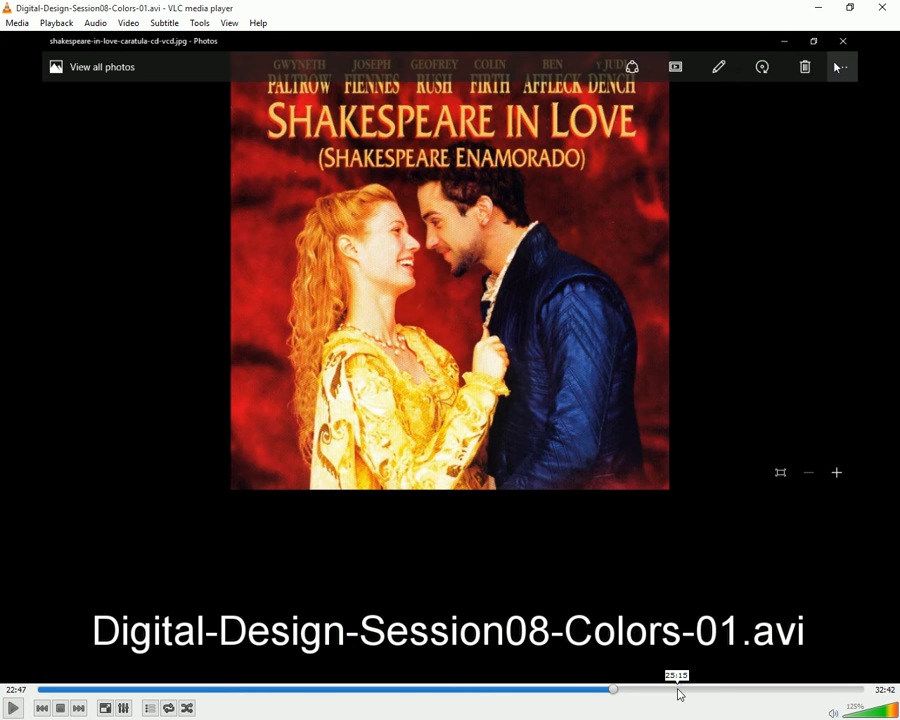
{"action": "left_click", "coordinate": [679, 690]}
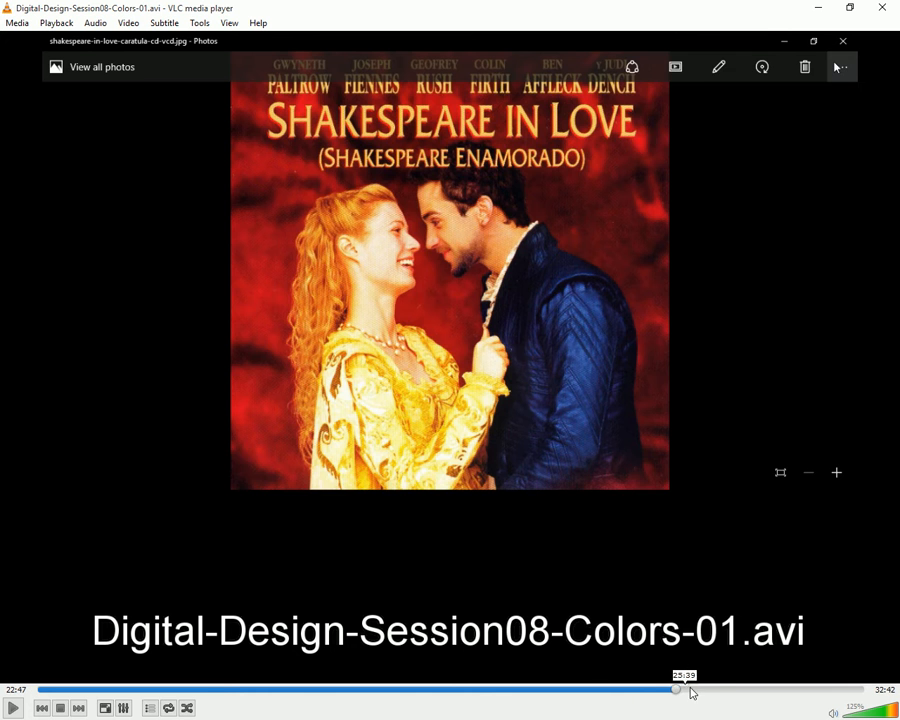
{"action": "left_click", "coordinate": [740, 690]}
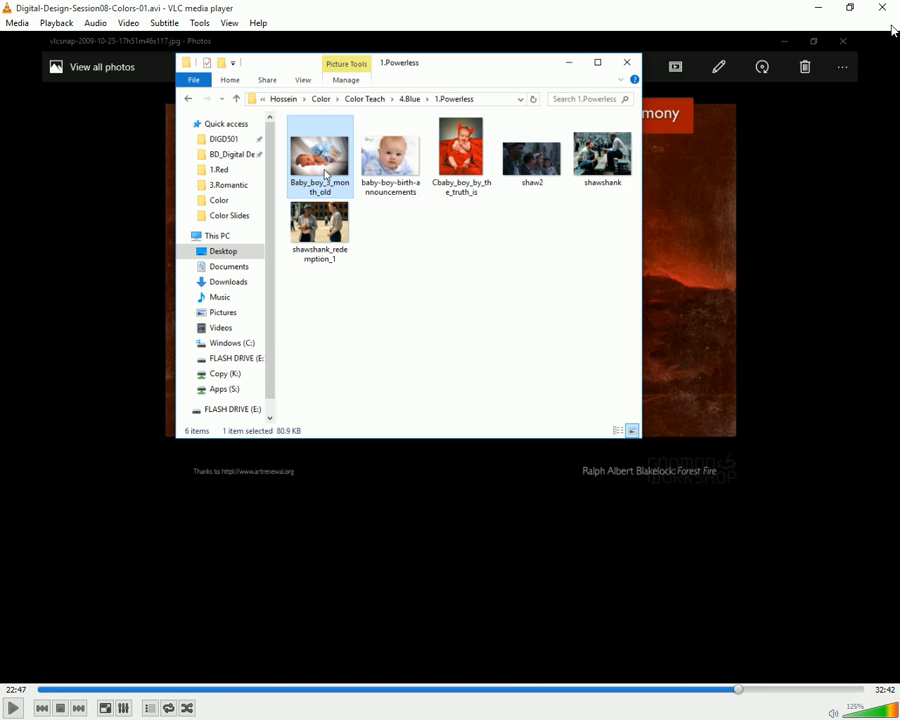
{"action": "left_click", "coordinate": [884, 8]}
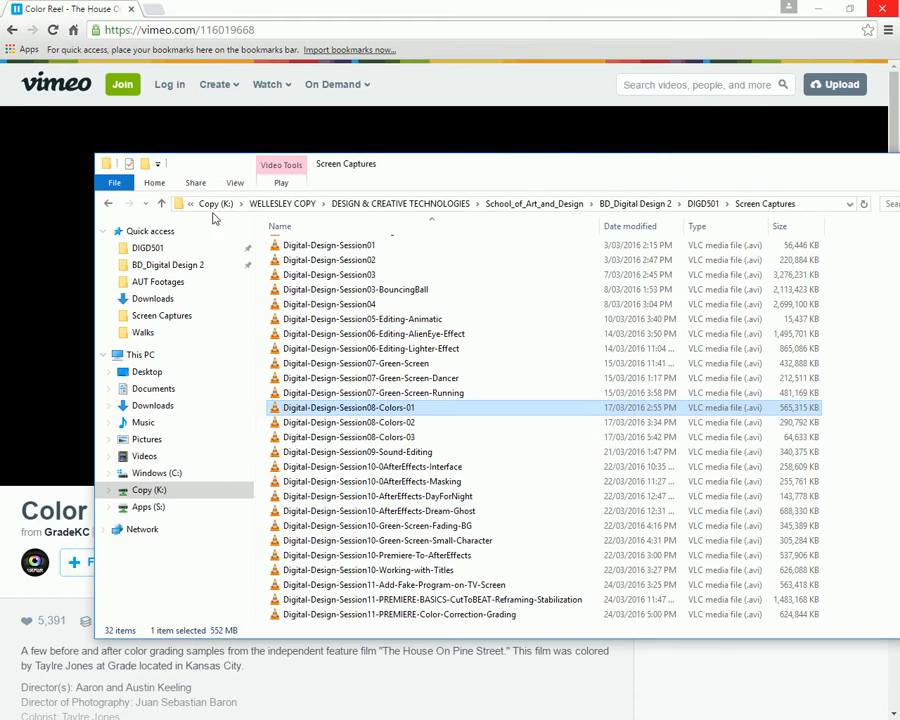
Switch from the browser to Premiere Pro and scrub through the Rainy Day in AUT sequence up to 00:01:31:03.
{"action": "left_click", "coordinate": [683, 10]}
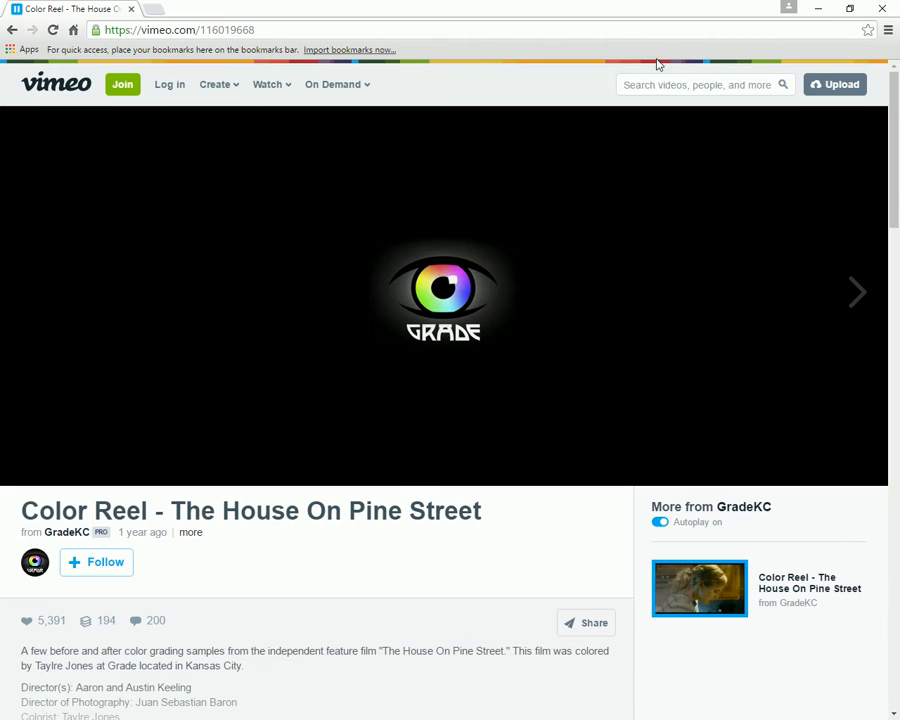
{"action": "left_click", "coordinate": [821, 10]}
{"action": "left_click", "coordinate": [577, 20]}
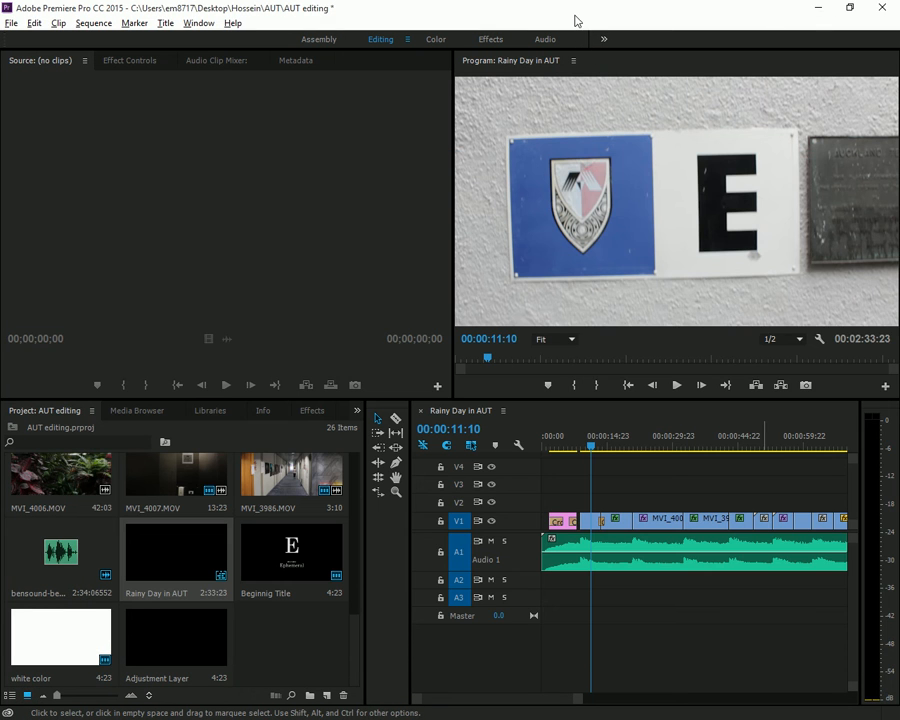
{"action": "left_click_drag", "start_coordinate": [587, 449], "coordinate": [560, 447]}
{"action": "key", "text": "minus"}
{"action": "key", "text": "minus"}
{"action": "key", "text": "minus"}
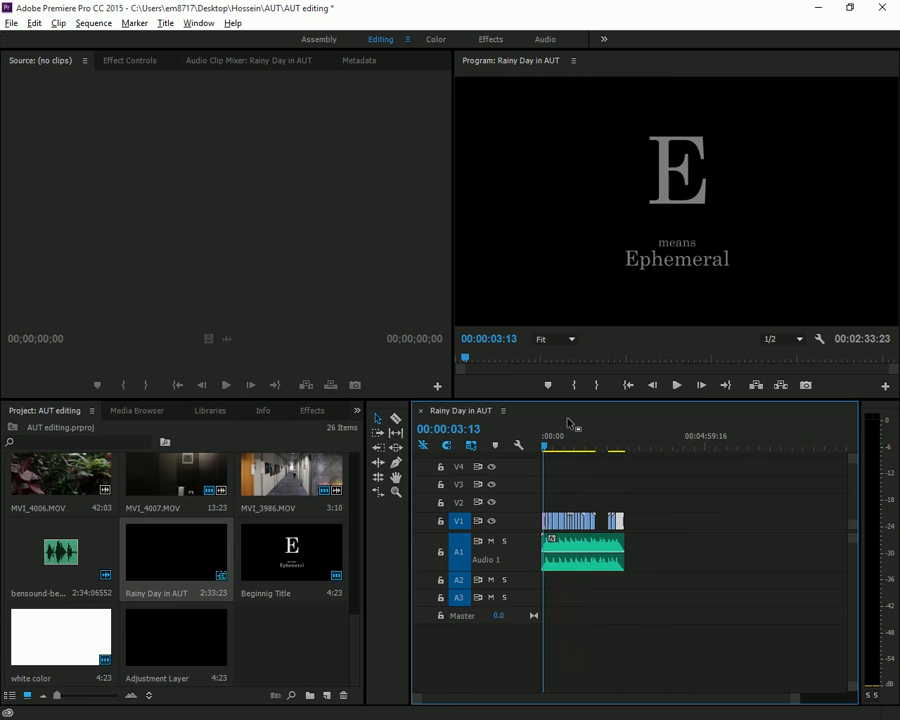
{"action": "key", "text": "equal"}
{"action": "key", "text": "equal"}
{"action": "left_click_drag", "start_coordinate": [560, 440], "coordinate": [738, 422]}
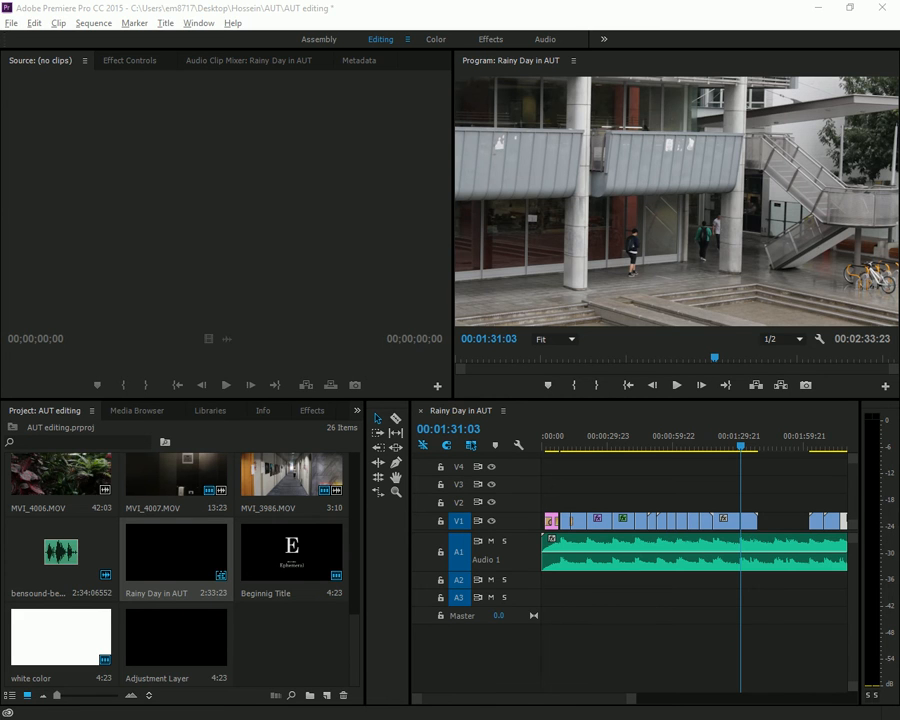
Bring the browser on screen and compare the before and after grading of several sample images on gradekc.com.
{"action": "left_click_drag", "start_coordinate": [0, 98], "coordinate": [334, 139]}
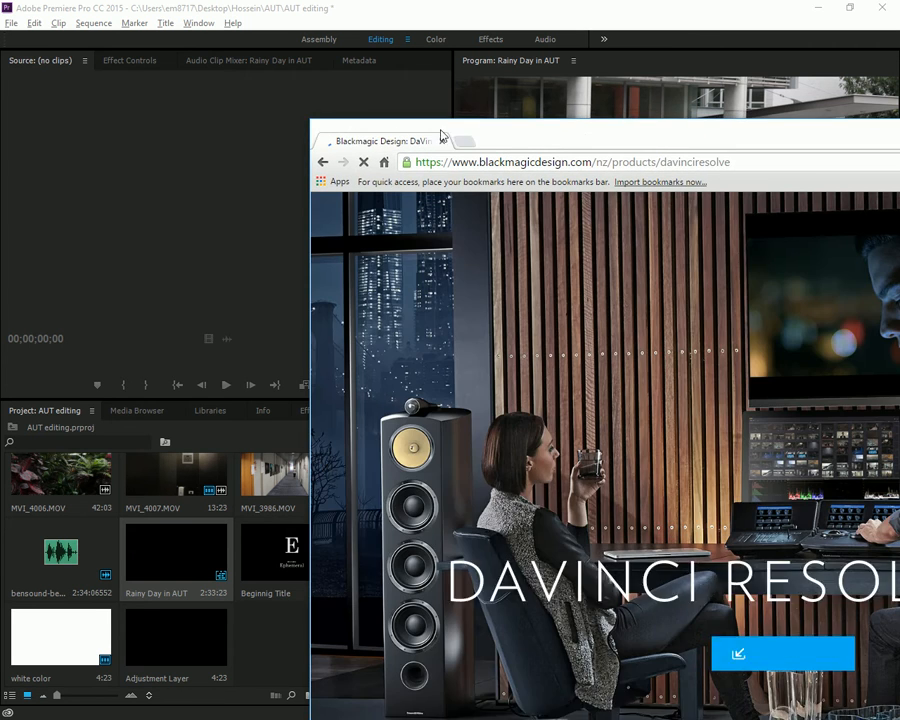
{"action": "double_click", "coordinate": [586, 140]}
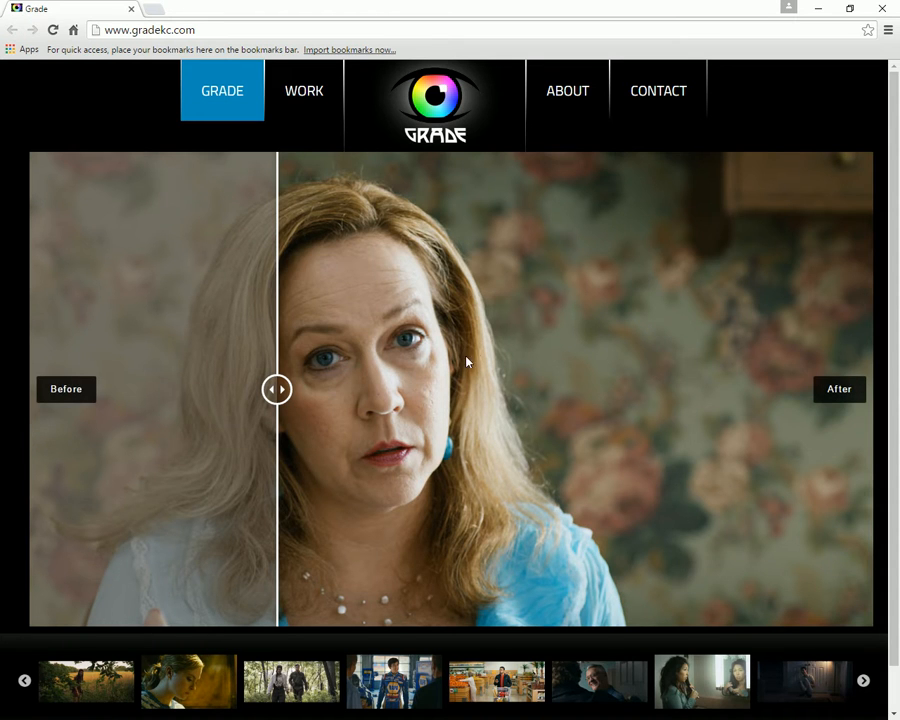
{"action": "left_click_drag", "start_coordinate": [272, 396], "coordinate": [166, 475]}
{"action": "left_click", "coordinate": [292, 688]}
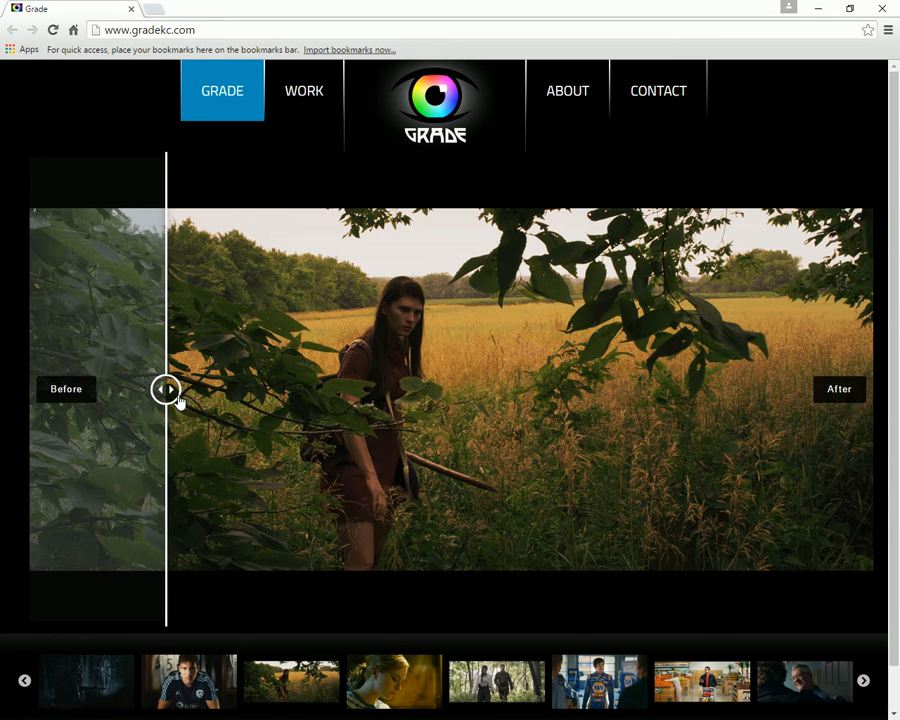
{"action": "mouse_move", "coordinate": [172, 396]}
{"action": "left_mouse_down"}
{"action": "mouse_move", "coordinate": [832, 358]}
{"action": "mouse_move", "coordinate": [189, 397]}
{"action": "left_mouse_up"}
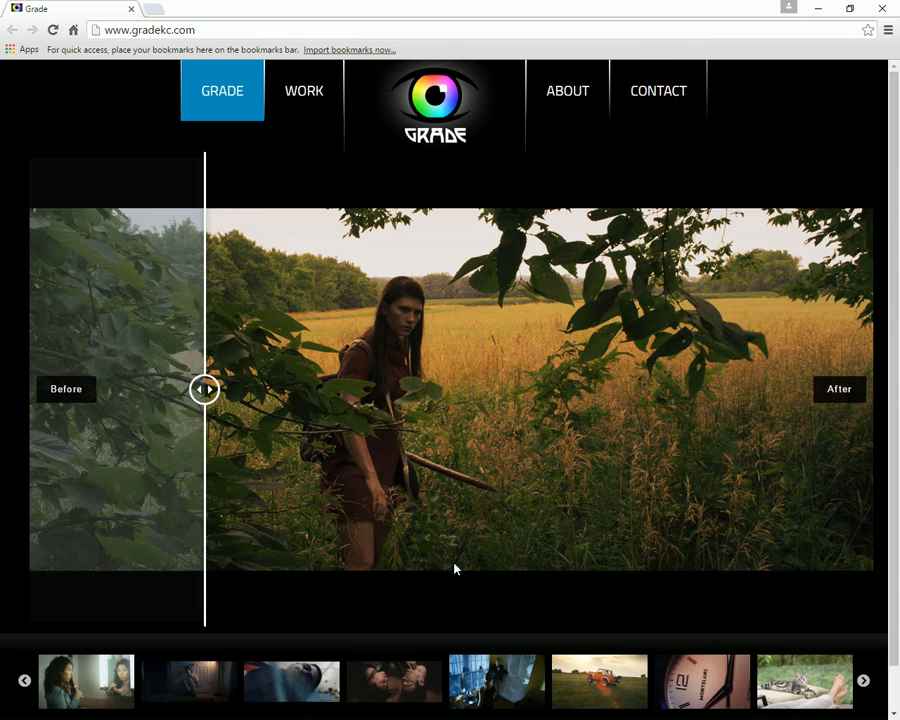
{"action": "left_click", "coordinate": [420, 680]}
{"action": "left_click_drag", "start_coordinate": [210, 400], "coordinate": [167, 452]}
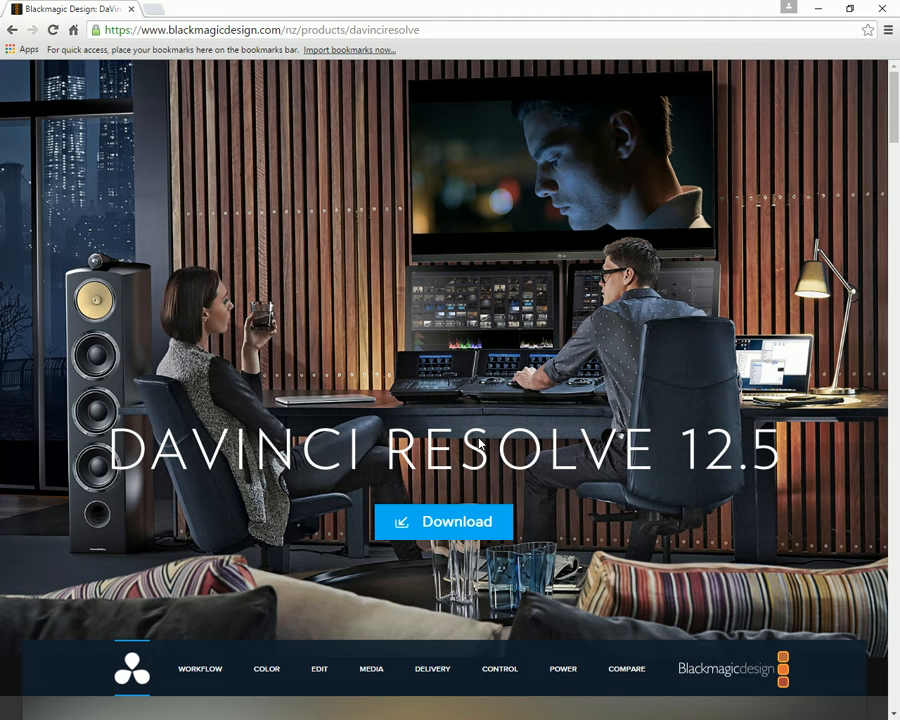
Look over the DaVinci Resolve 12.5 page, open the Windows download form for 12.5 Beta 2 and close it.
{"action": "scroll", "coordinate": [480, 440], "scroll_direction": "down", "scroll_amount": 5}
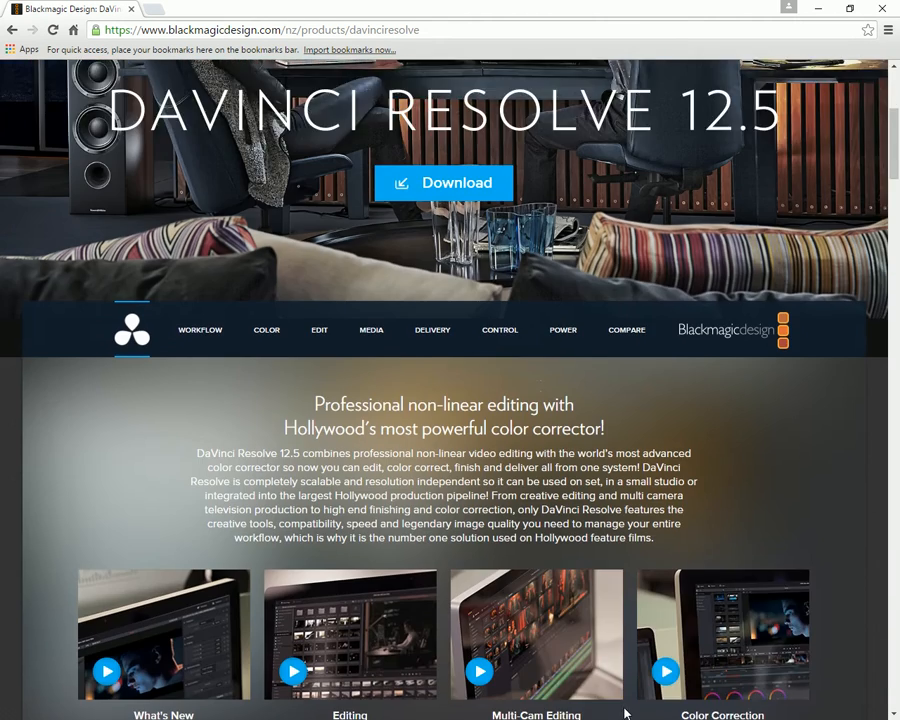
{"action": "scroll", "coordinate": [560, 500], "scroll_direction": "up", "scroll_amount": 4}
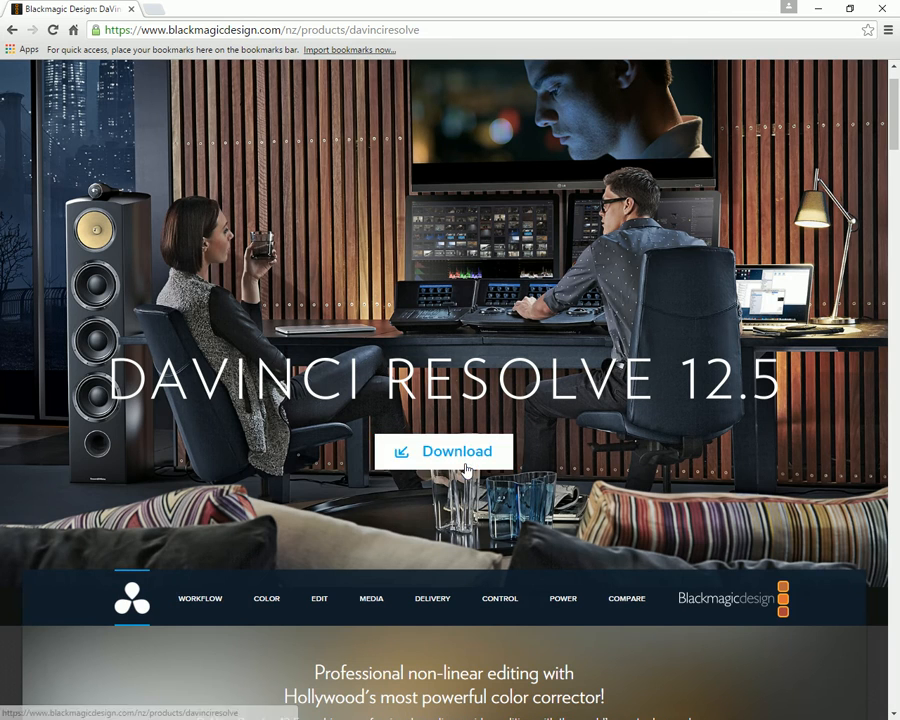
{"action": "scroll", "coordinate": [467, 455], "scroll_direction": "up", "scroll_amount": 1}
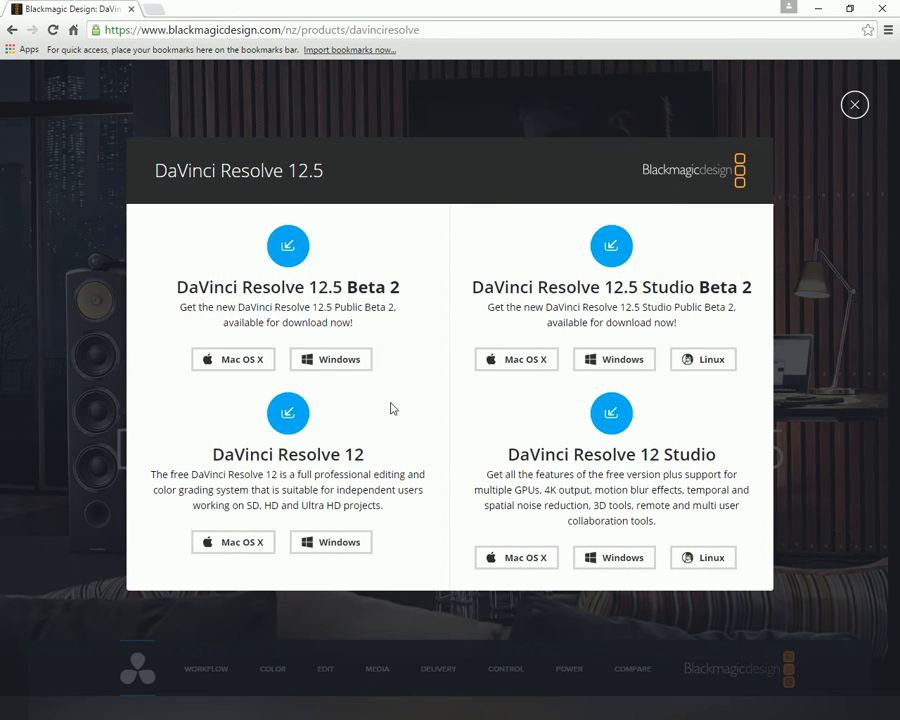
{"action": "left_click", "coordinate": [350, 366]}
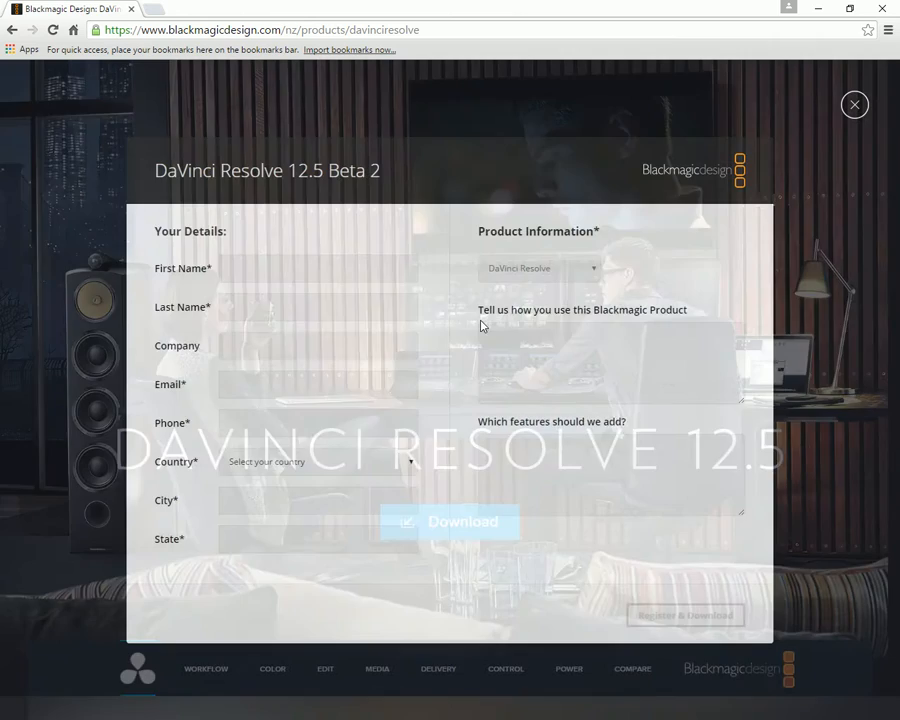
{"action": "left_click", "coordinate": [854, 107]}
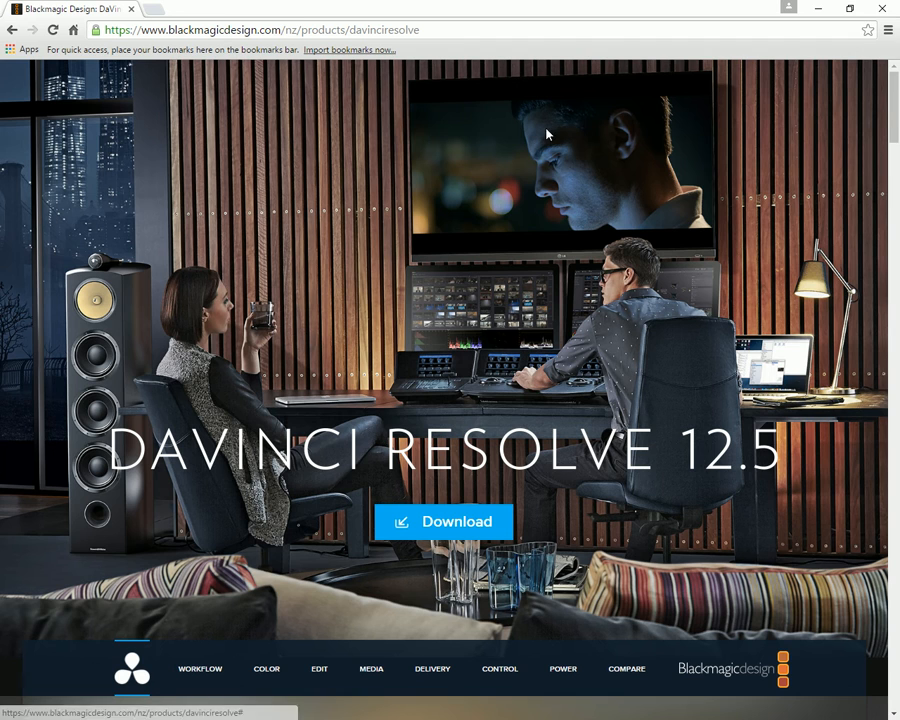
Restore the DaVinci Resolve browser window, move it aside, and minimize the gradekc.com window.
{"action": "left_click", "coordinate": [852, 12]}
{"action": "left_click_drag", "start_coordinate": [809, 139], "coordinate": [260, 140]}
{"action": "left_click", "coordinate": [636, 133]}
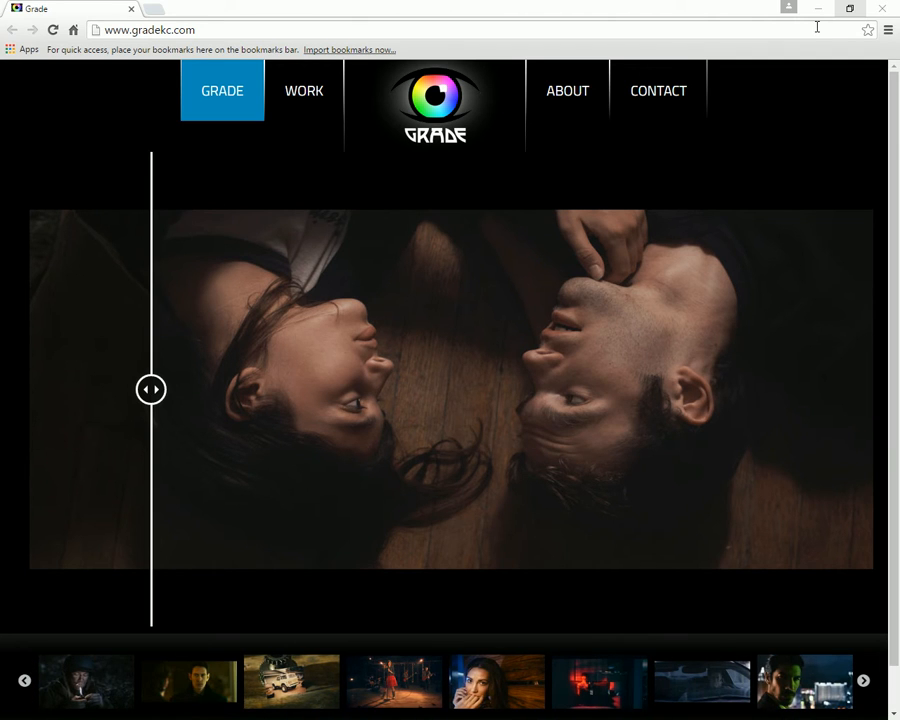
{"action": "left_click", "coordinate": [818, 9]}
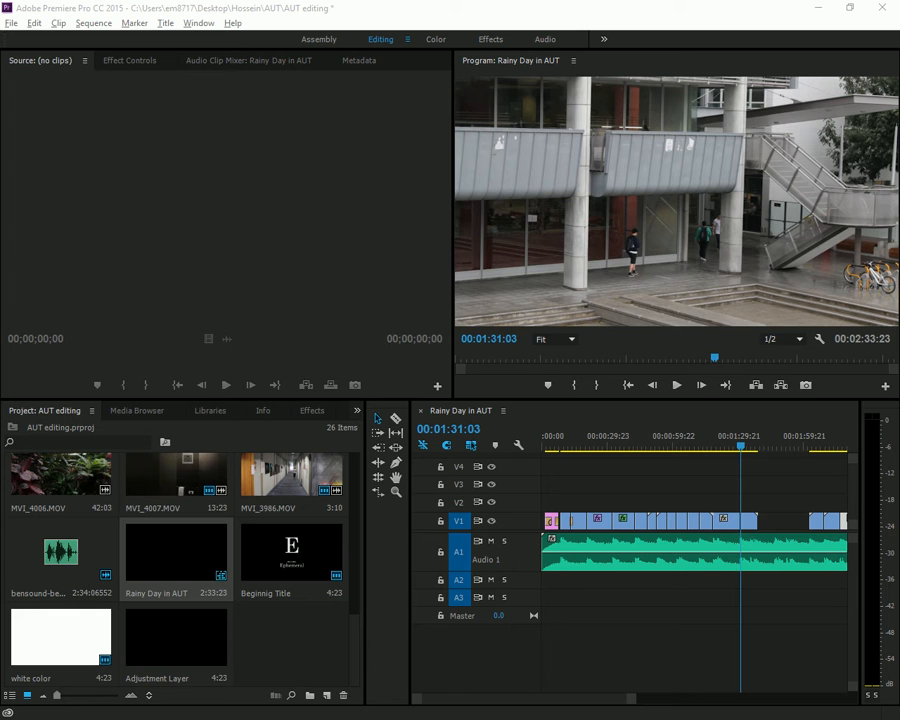
Bring up the DaVinci Resolve Project Manager, return to Premiere Pro and scrub the sequence to 00:00:24:04.
{"action": "left_click_drag", "start_coordinate": [0, 163], "coordinate": [669, 110]}
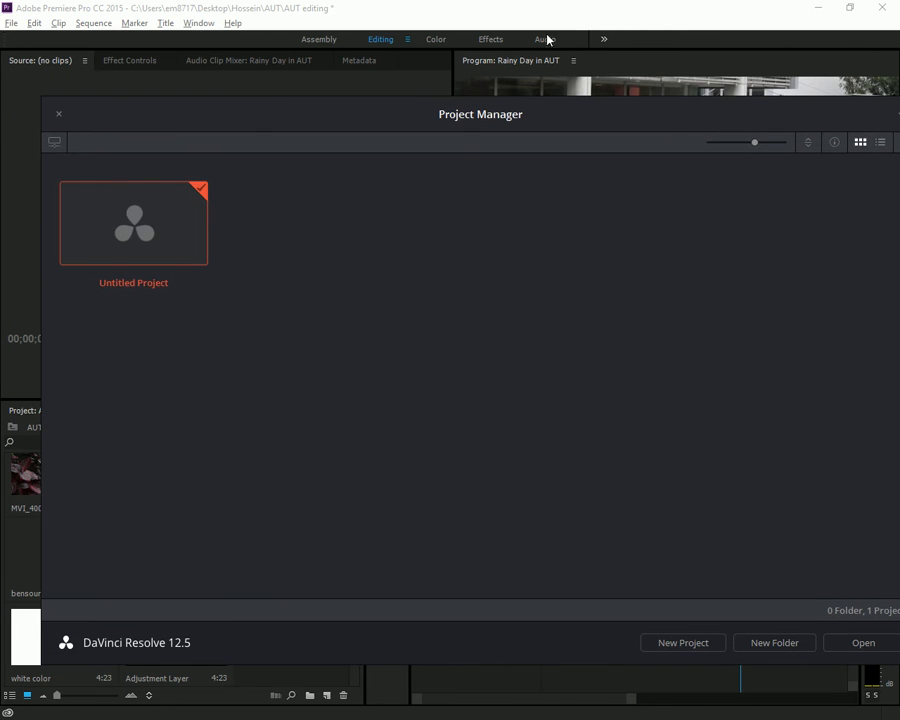
{"action": "left_click", "coordinate": [443, 15]}
{"action": "left_click", "coordinate": [570, 445]}
{"action": "left_click_drag", "start_coordinate": [570, 445], "coordinate": [612, 443]}
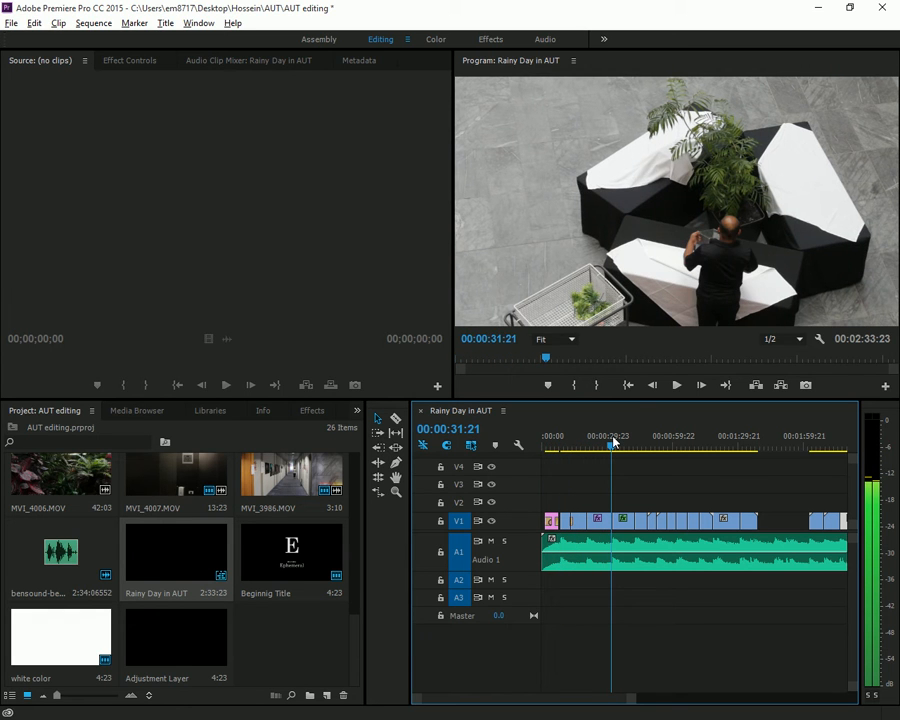
{"action": "left_click_drag", "start_coordinate": [614, 441], "coordinate": [598, 446]}
{"action": "key", "text": "equal"}
{"action": "key", "text": "equal"}
{"action": "key", "text": "minus"}
{"action": "key", "text": "minus"}
{"action": "key", "text": "minus"}
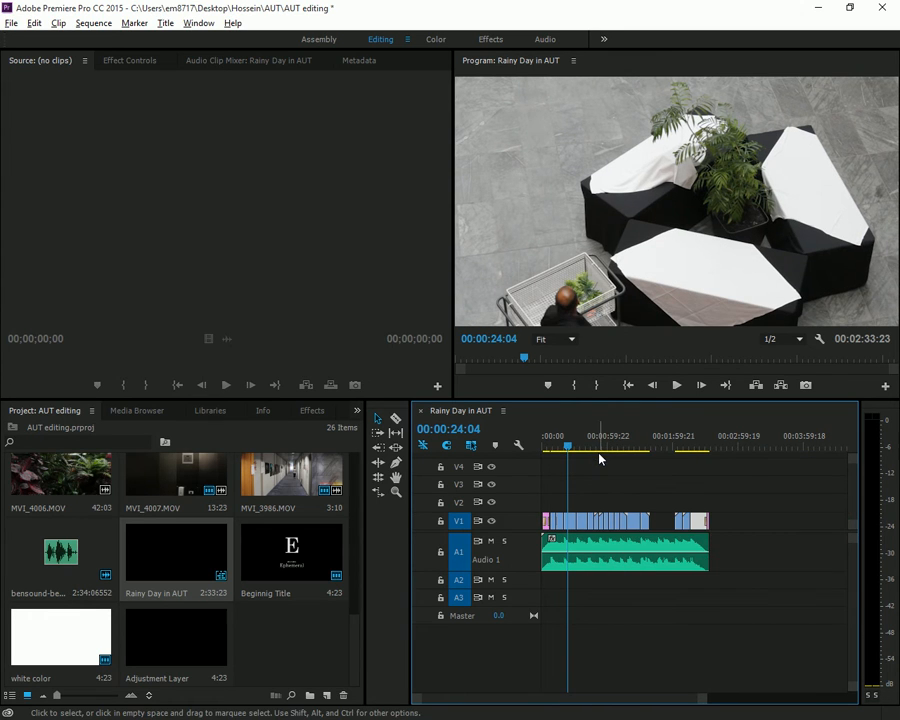
Maximize the timeline and stagger clips on higher tracks: MVI_4001 on V2, MVI_3998 on V5, MVI_4002 on V3 and the following clip on V2.
{"action": "key", "text": "grave"}
{"action": "key", "text": "backslash"}
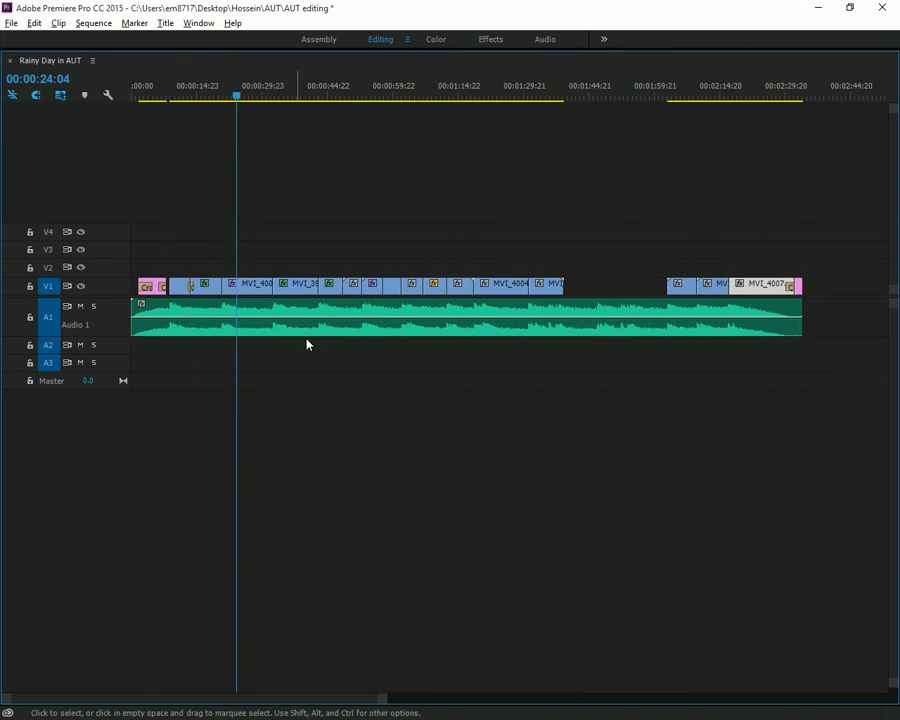
{"action": "key", "text": "equal"}
{"action": "mouse_move", "coordinate": [350, 286]}
{"action": "left_mouse_down"}
{"action": "mouse_move", "coordinate": [350, 257]}
{"action": "mouse_move", "coordinate": [346, 264]}
{"action": "left_mouse_up"}
{"action": "left_click_drag", "start_coordinate": [460, 283], "coordinate": [471, 212]}
{"action": "left_click_drag", "start_coordinate": [533, 291], "coordinate": [532, 255]}
{"action": "left_click_drag", "start_coordinate": [570, 290], "coordinate": [606, 249]}
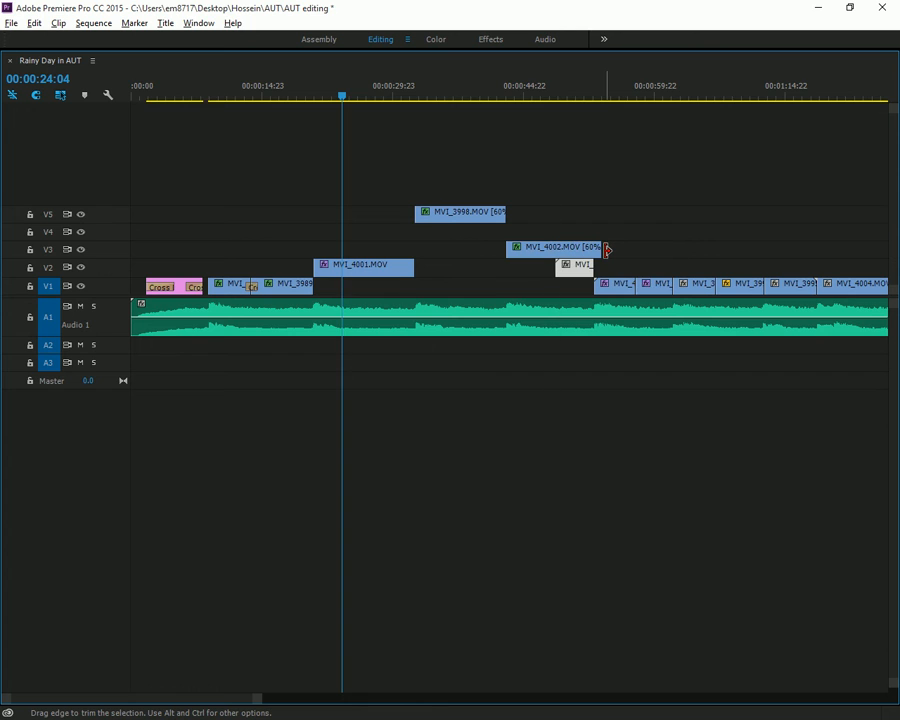
Undo the last trim of MVI_4002 and put the staggered clips back on track V1.
{"action": "key", "text": "ctrl+z"}
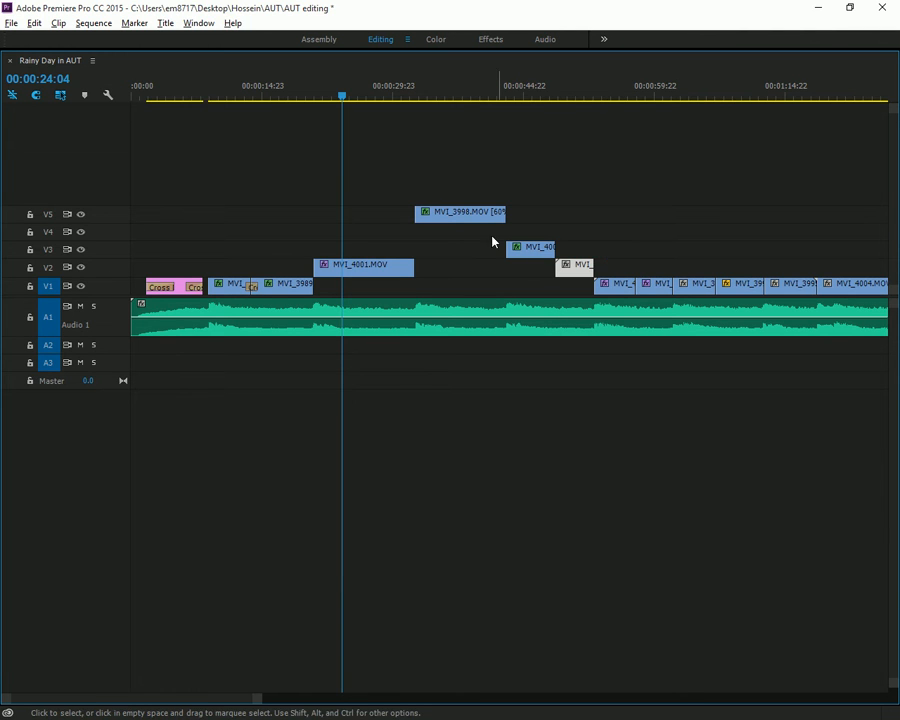
{"action": "left_click_drag", "start_coordinate": [399, 272], "coordinate": [403, 300]}
{"action": "left_click_drag", "start_coordinate": [458, 216], "coordinate": [466, 284]}
{"action": "left_click_drag", "start_coordinate": [538, 254], "coordinate": [572, 300]}
{"action": "scroll", "coordinate": [606, 304], "scroll_direction": "right", "scroll_amount": 4}
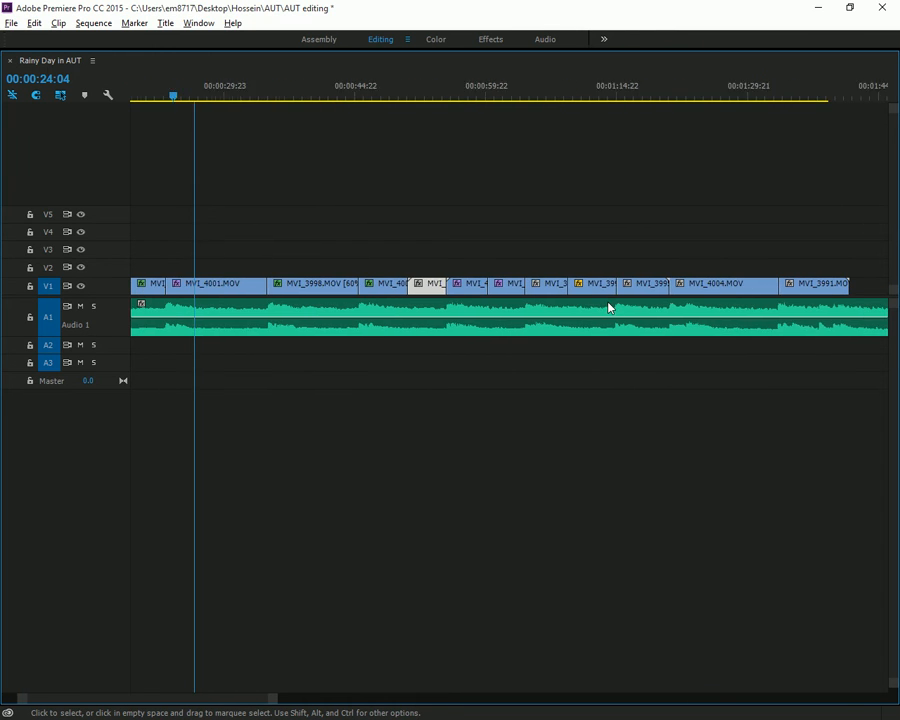
{"action": "scroll", "coordinate": [608, 306], "scroll_direction": "left", "scroll_amount": 3}
{"action": "scroll", "coordinate": [609, 307], "scroll_direction": "left", "scroll_amount": 1}
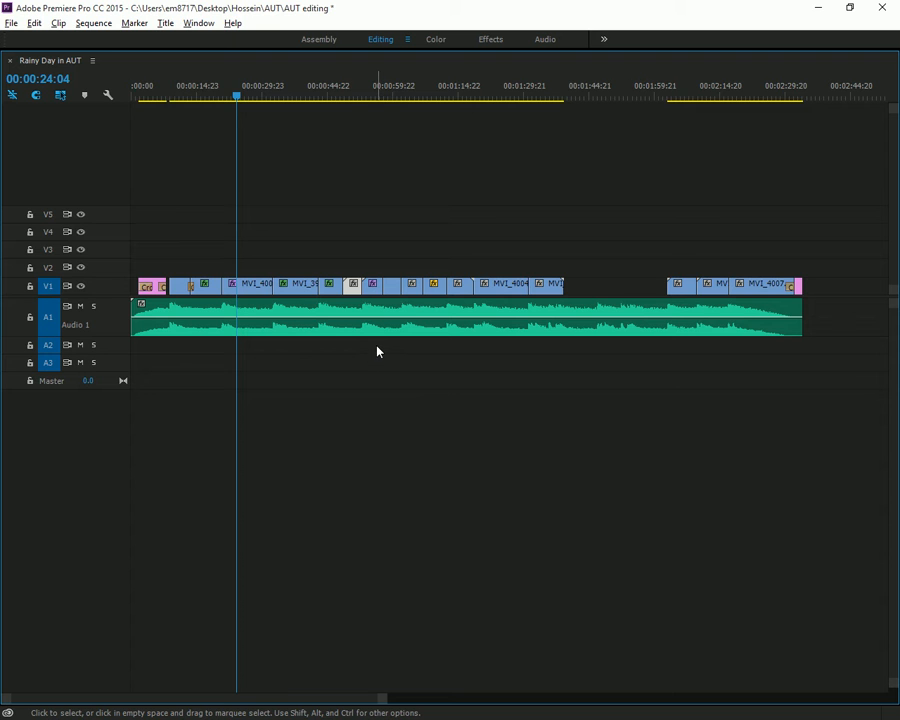
Restore the full workspace layout and scrub the sequence from the opening title to 00:00:29:07.
{"action": "left_click", "coordinate": [134, 95]}
{"action": "left_click_drag", "start_coordinate": [134, 95], "coordinate": [153, 96]}
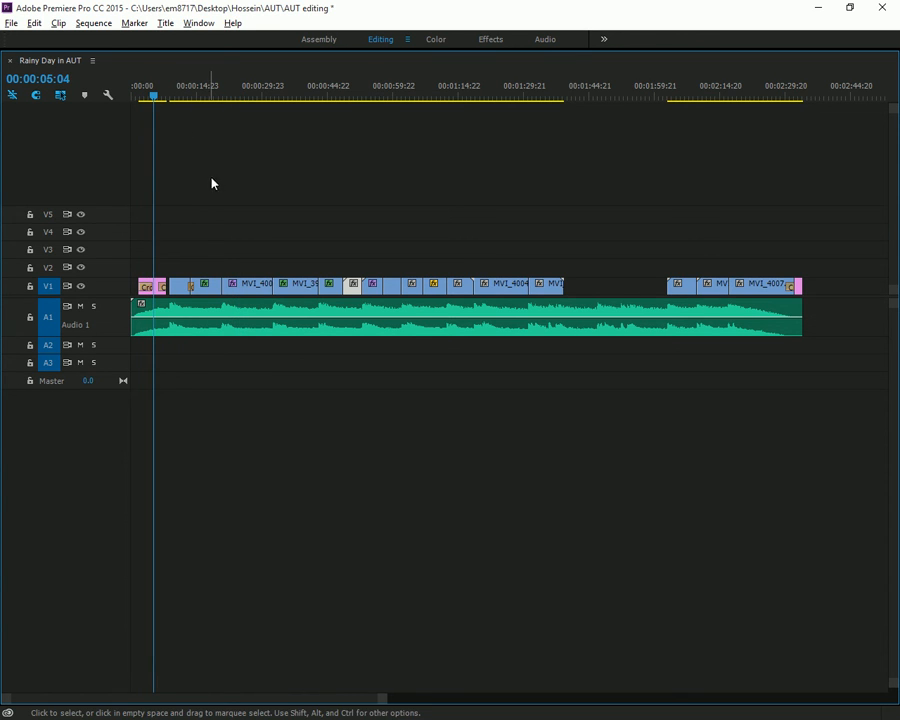
{"action": "key", "text": "grave"}
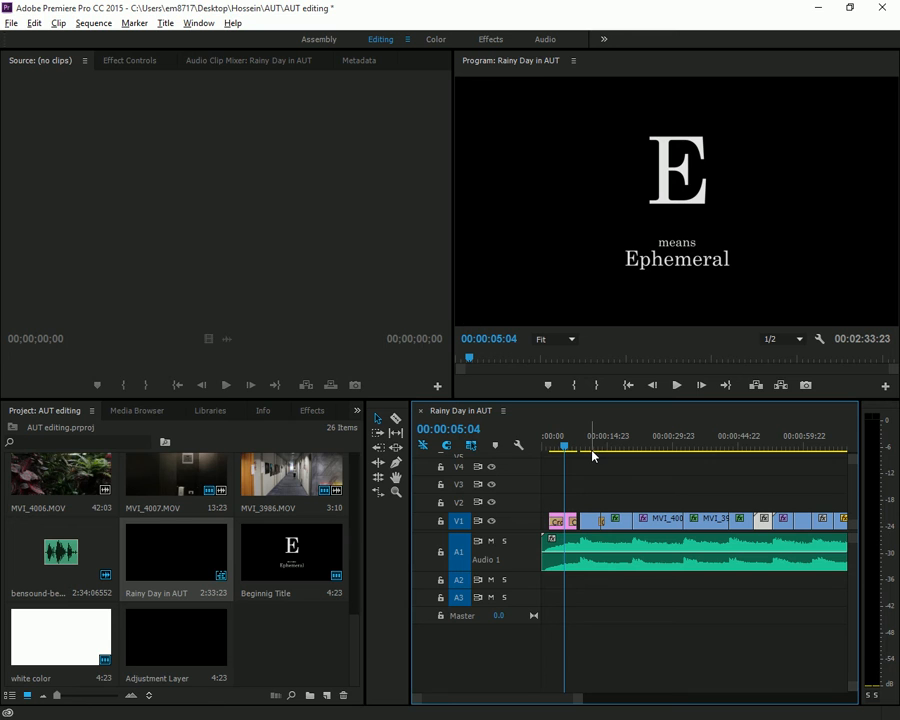
{"action": "left_click_drag", "start_coordinate": [571, 447], "coordinate": [670, 496]}
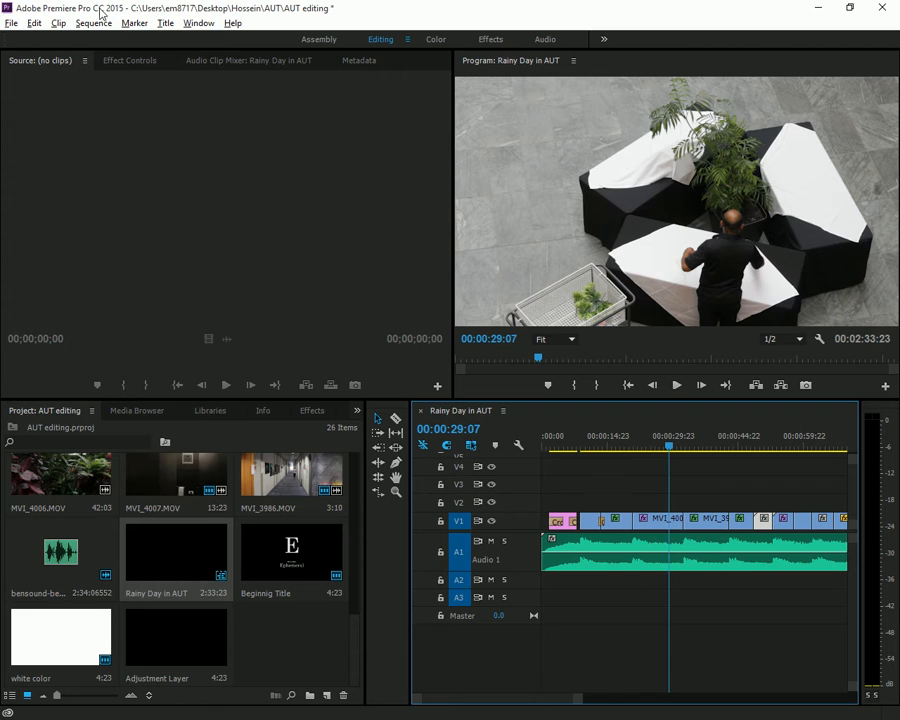
Export the Rainy Day in AUT sequence as a Final Cut Pro XML file named XML for grading in the AUT folder.
{"action": "left_click", "coordinate": [12, 22]}
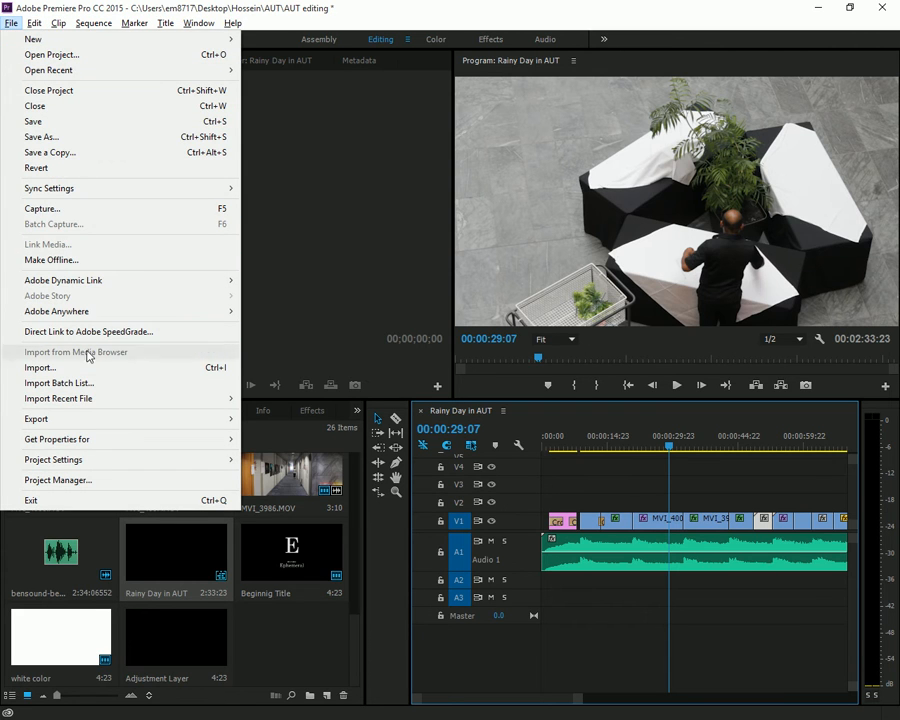
{"action": "mouse_move", "coordinate": [110, 421]}
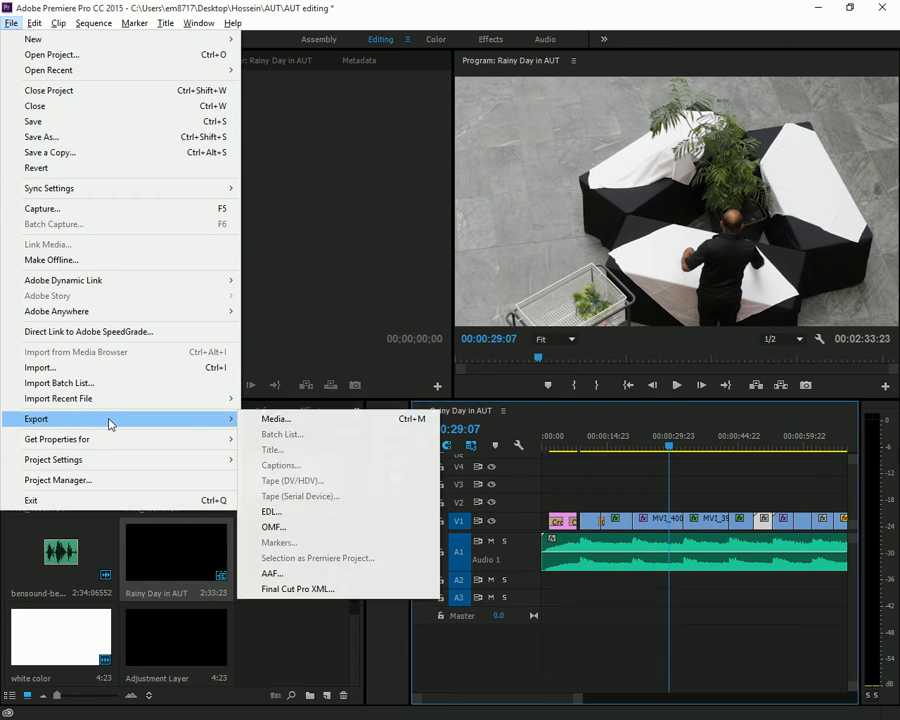
{"action": "left_click", "coordinate": [361, 590]}
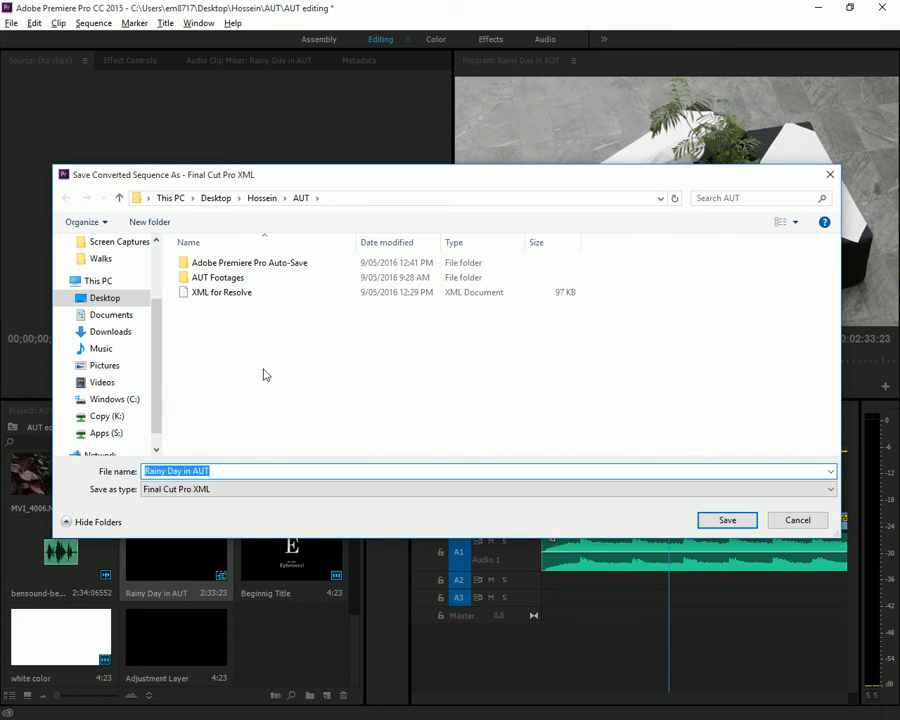
{"action": "type", "text": "XML"}
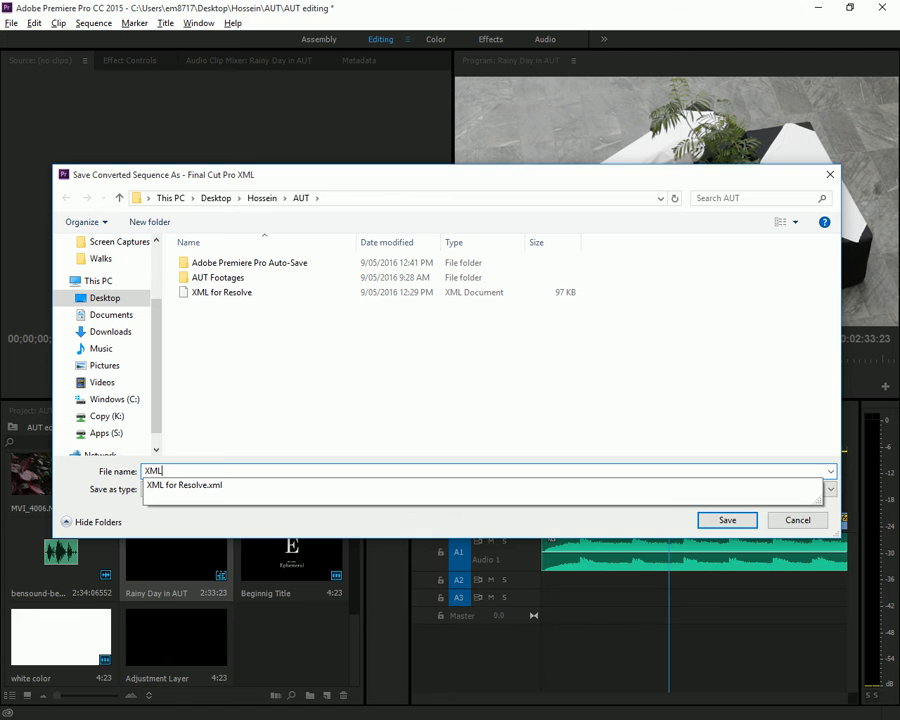
{"action": "type", "text": " for grading"}
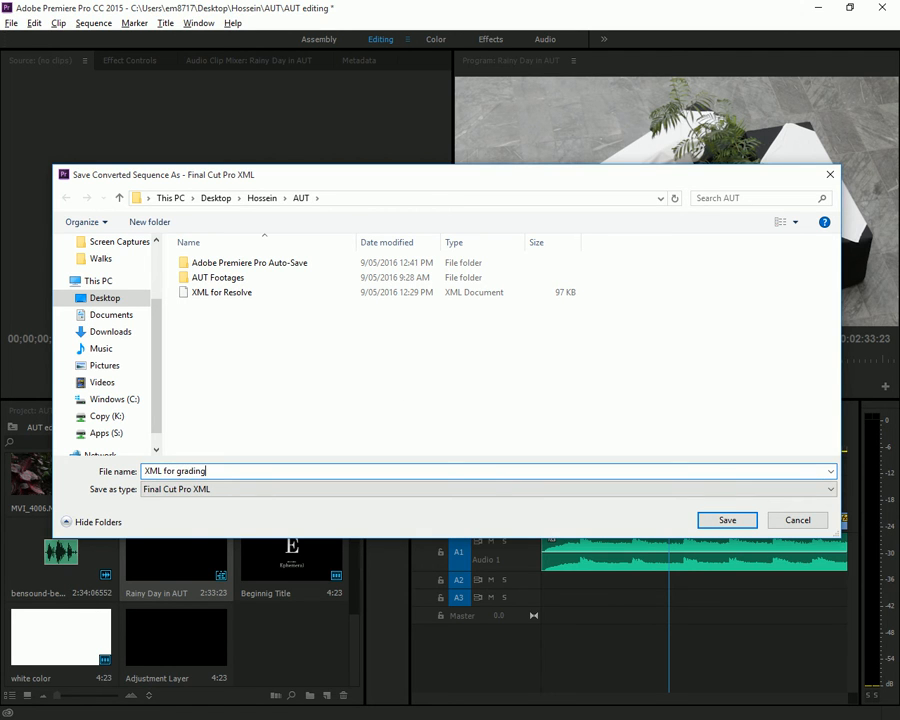
{"action": "key", "text": "Return"}
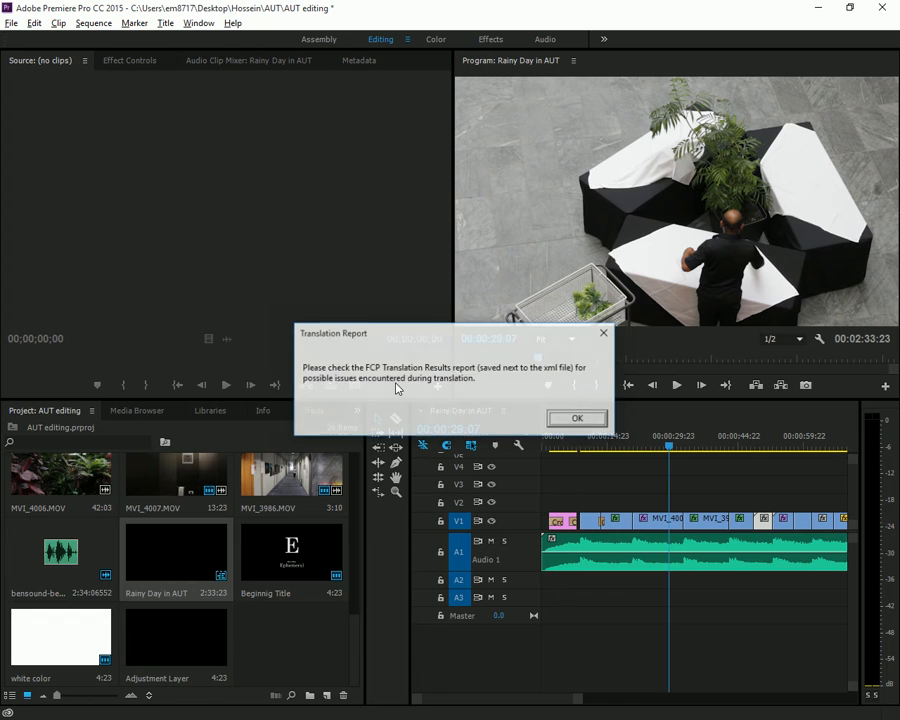
{"action": "left_click", "coordinate": [577, 417]}
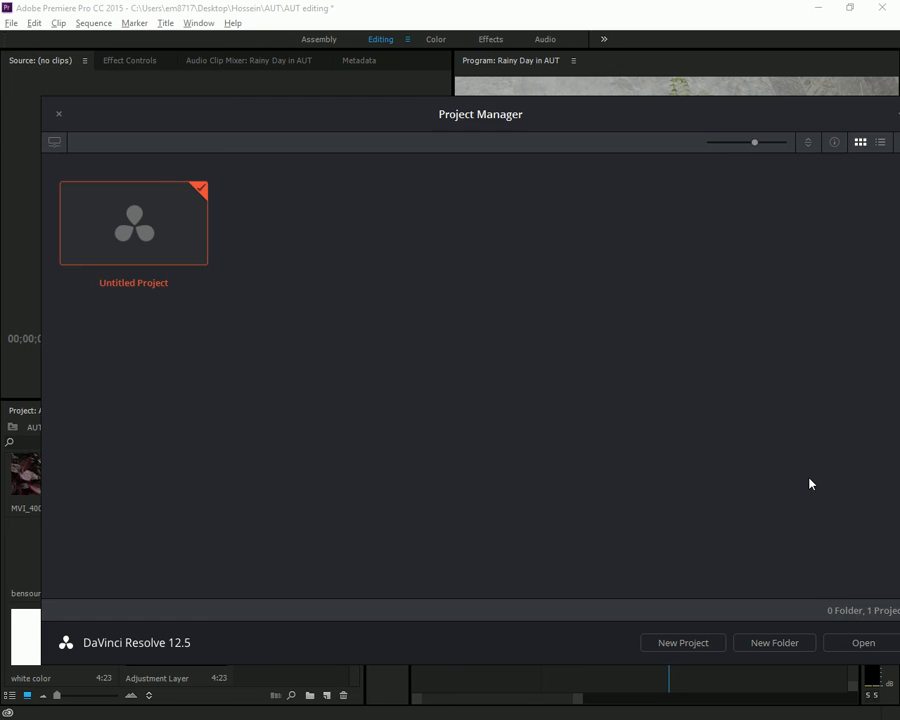
Switch to the DaVinci Resolve Project Manager, create a new project named grading project and open it.
{"action": "right_click", "coordinate": [176, 233]}
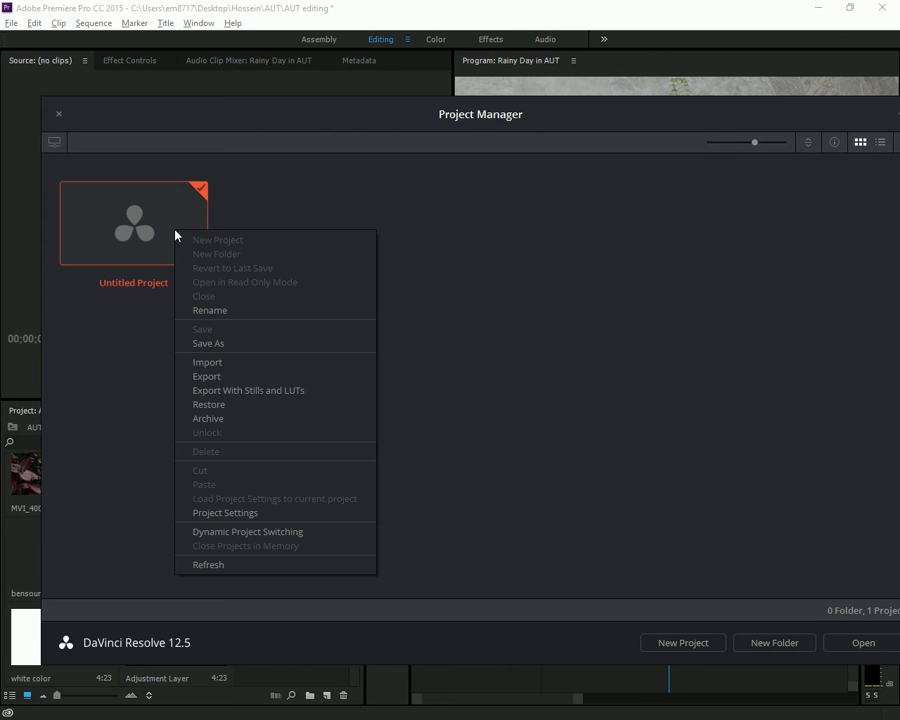
{"action": "left_click", "coordinate": [133, 272]}
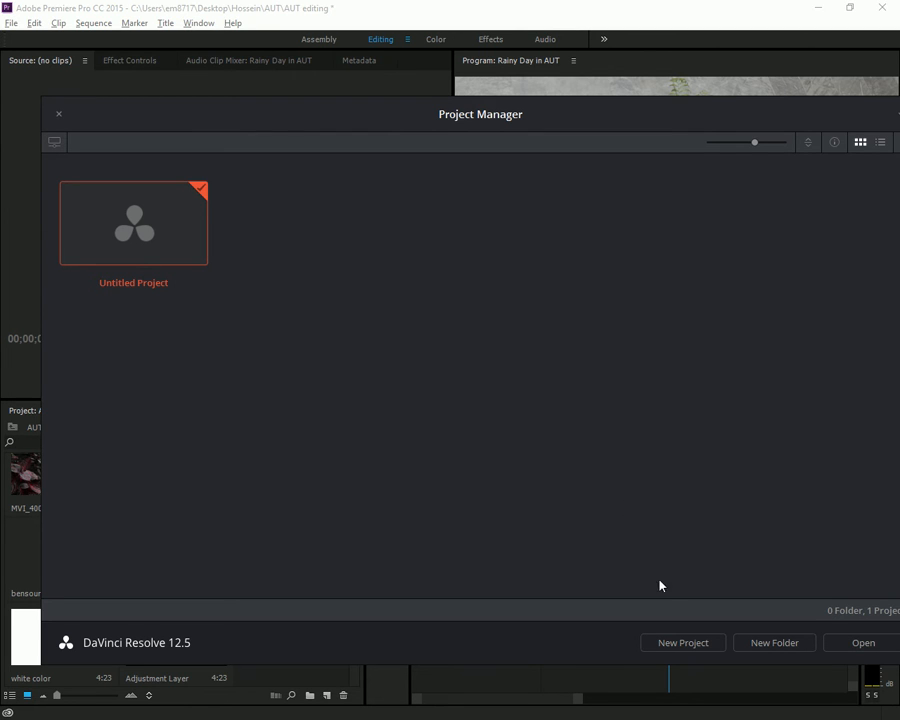
{"action": "left_click", "coordinate": [683, 645]}
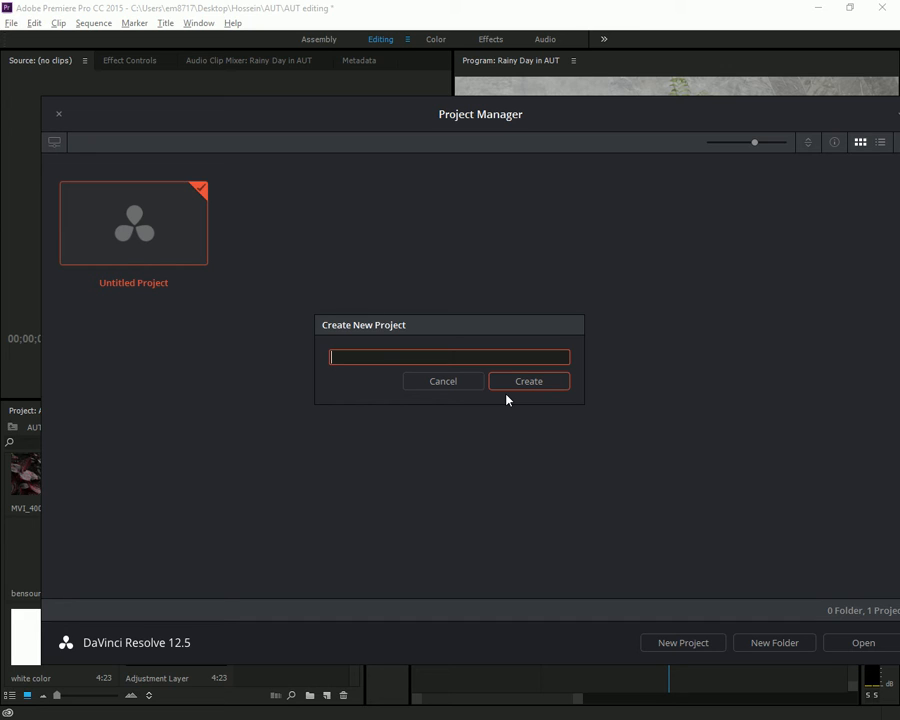
{"action": "type", "text": "grading project"}
{"action": "key", "text": "Return"}
{"action": "double_click", "coordinate": [178, 237]}
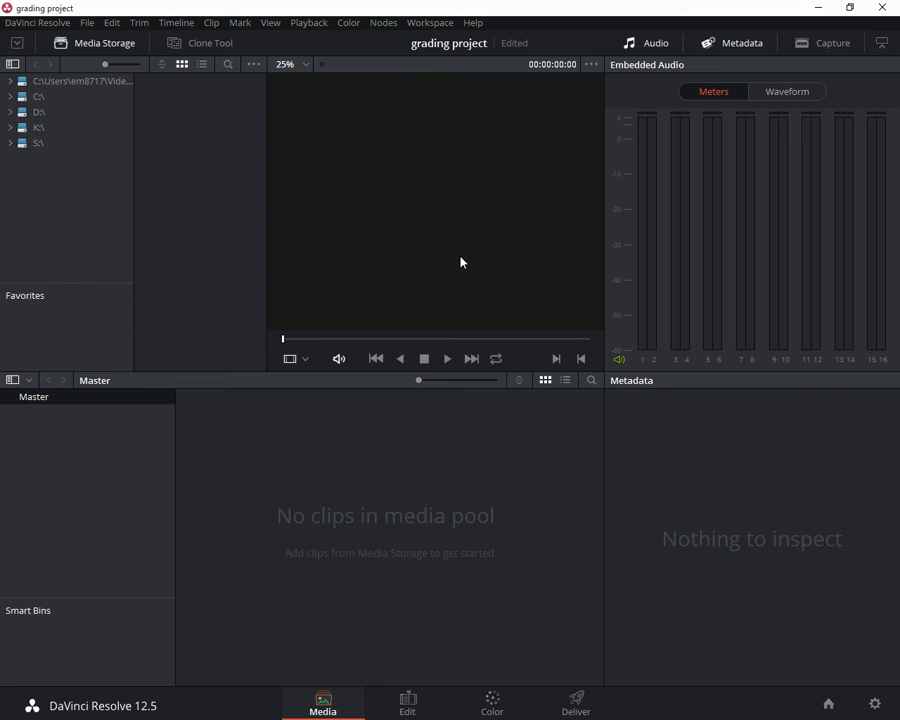
View the Edit, Color and Deliver pages in turn and return to the Media page.
{"action": "left_click", "coordinate": [408, 700]}
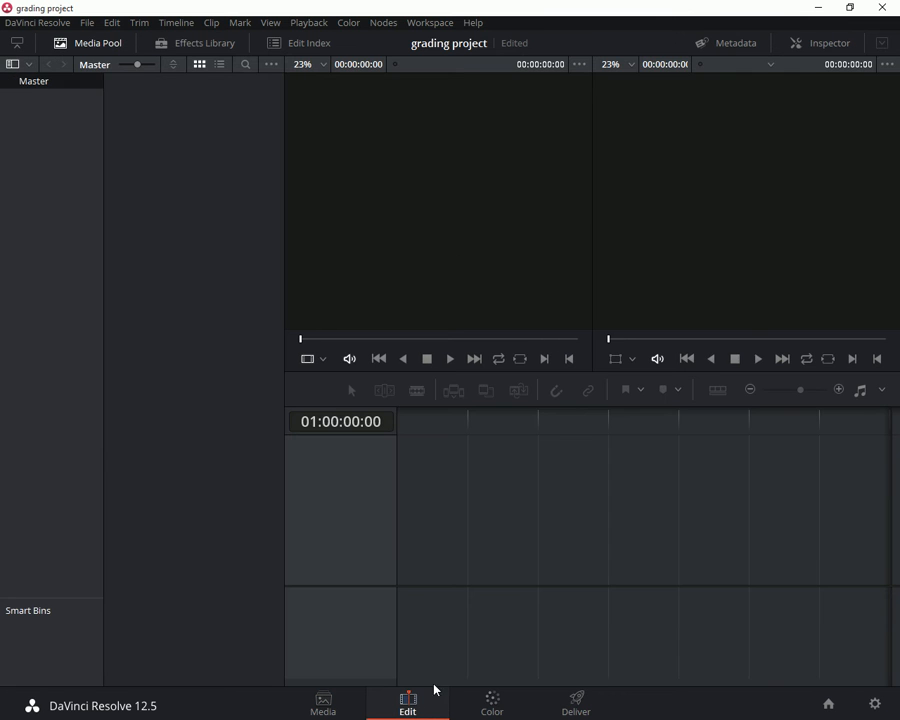
{"action": "left_click", "coordinate": [492, 714]}
{"action": "left_click", "coordinate": [576, 704]}
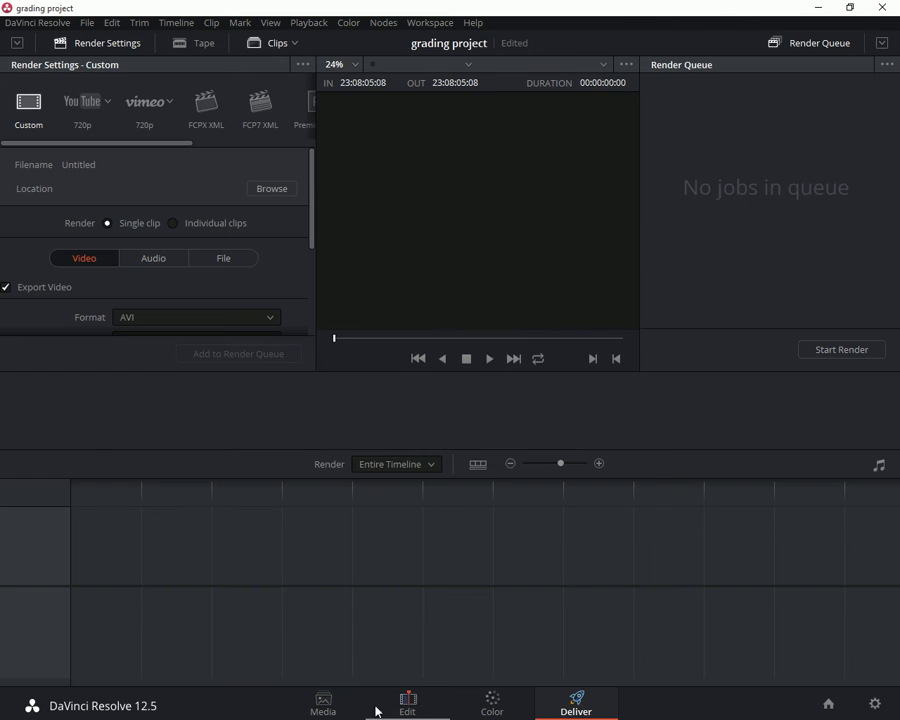
{"action": "left_click", "coordinate": [334, 710]}
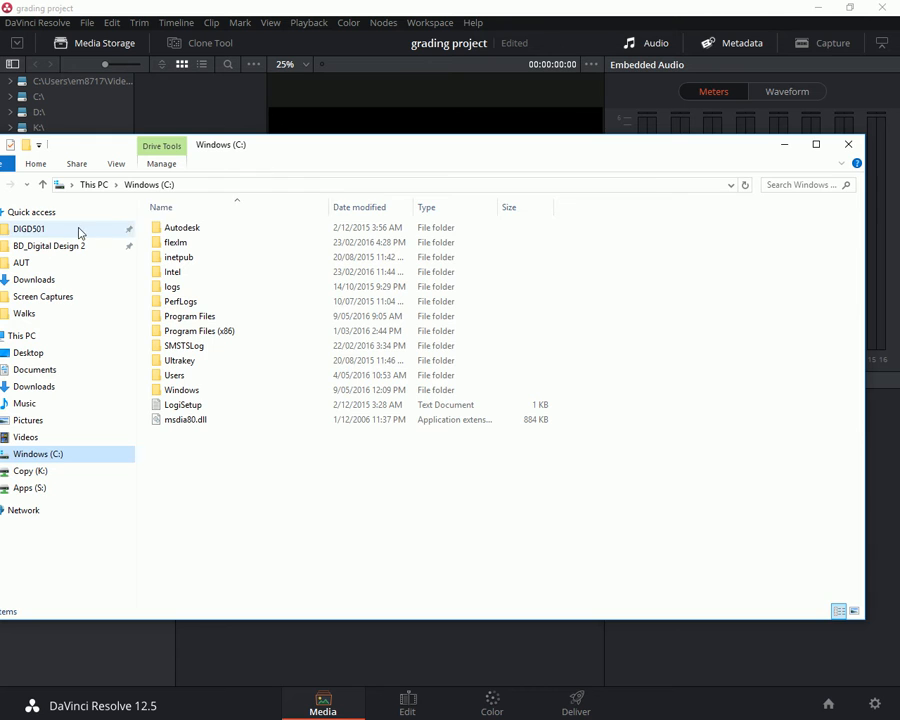
In File Explorer, open DIGD501 > Course Materials > RAW Footage and select the archives Shot_1 to Shot_5.
{"action": "left_click", "coordinate": [80, 230]}
{"action": "double_click", "coordinate": [273, 242]}
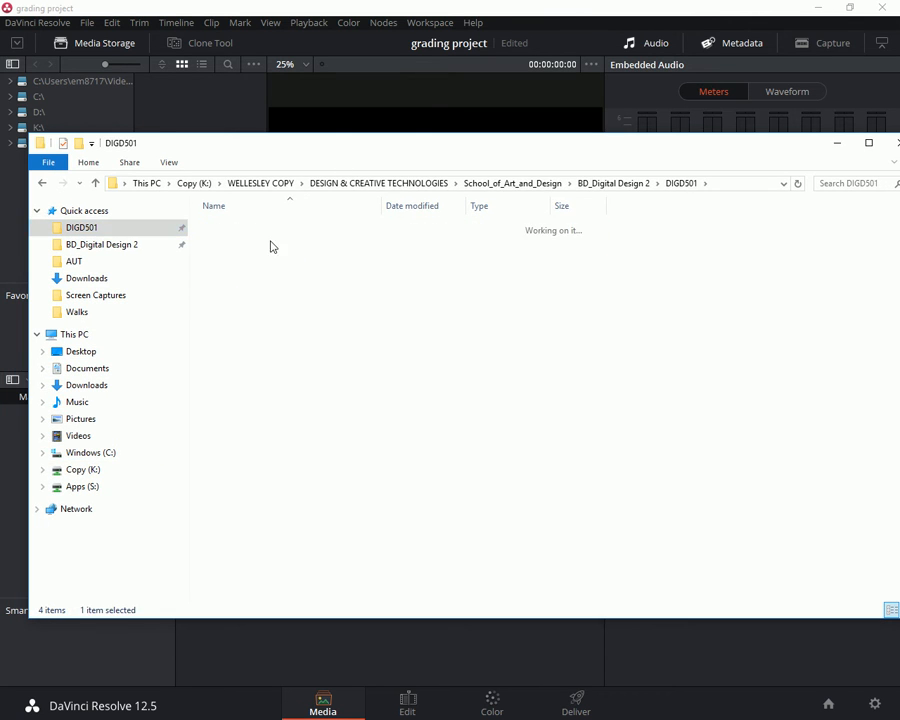
{"action": "double_click", "coordinate": [267, 286]}
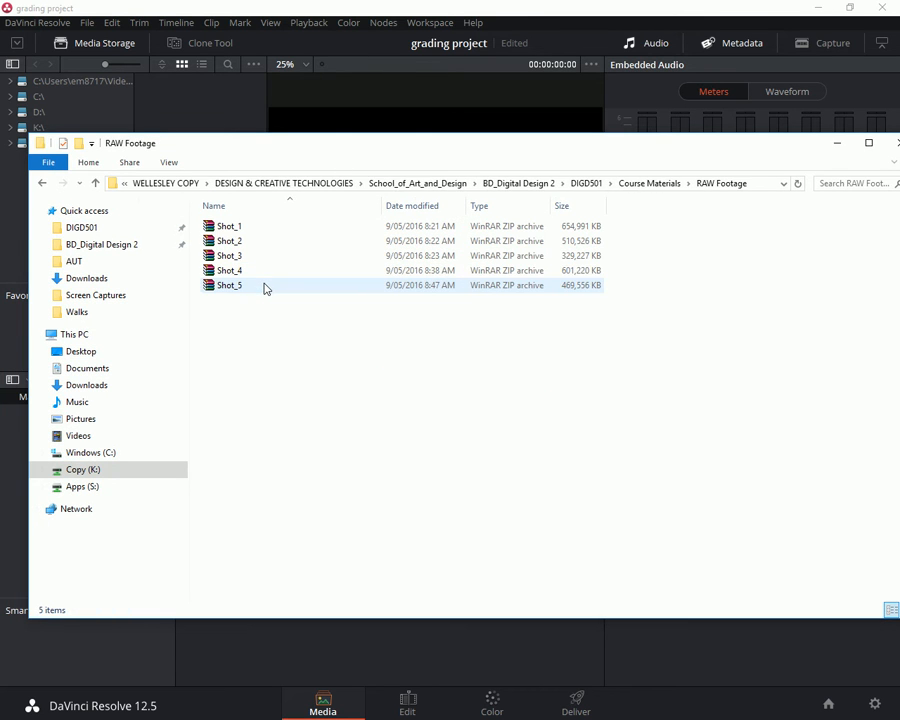
{"action": "left_click_drag", "start_coordinate": [259, 336], "coordinate": [251, 231]}
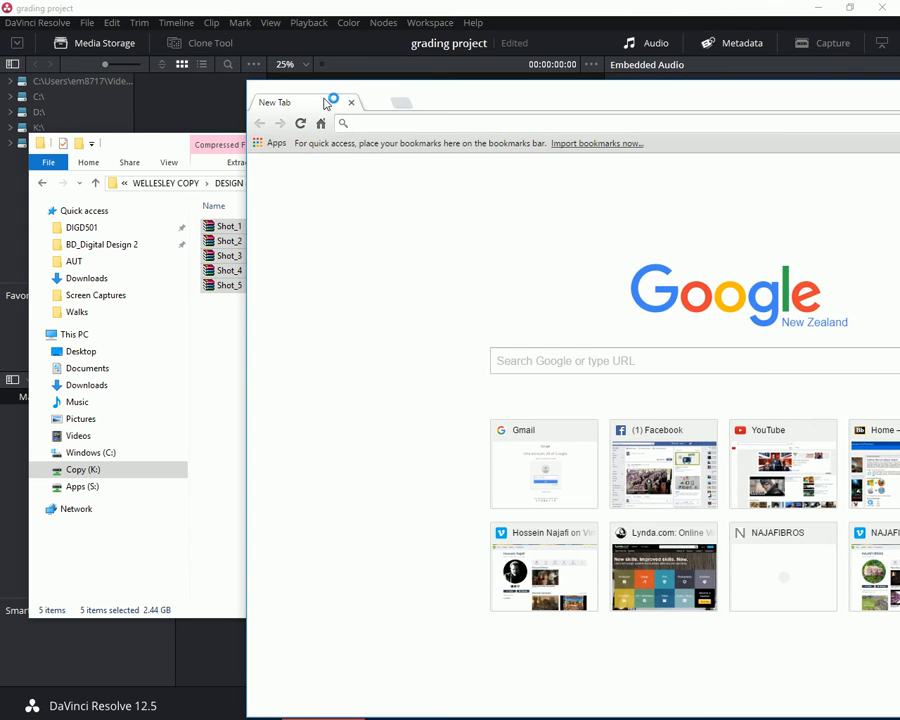
Visit blackmagicdesign.com in a maximized Chrome window and show the Professional Cameras family on the products page.
{"action": "double_click", "coordinate": [446, 98]}
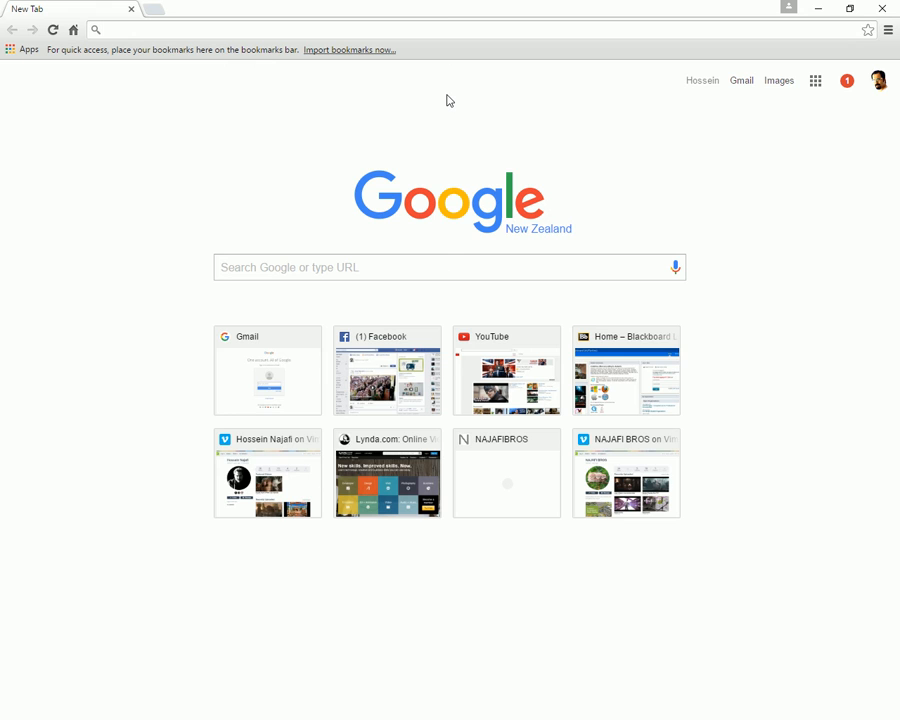
{"action": "type", "text": "blackmagicdesign.com"}
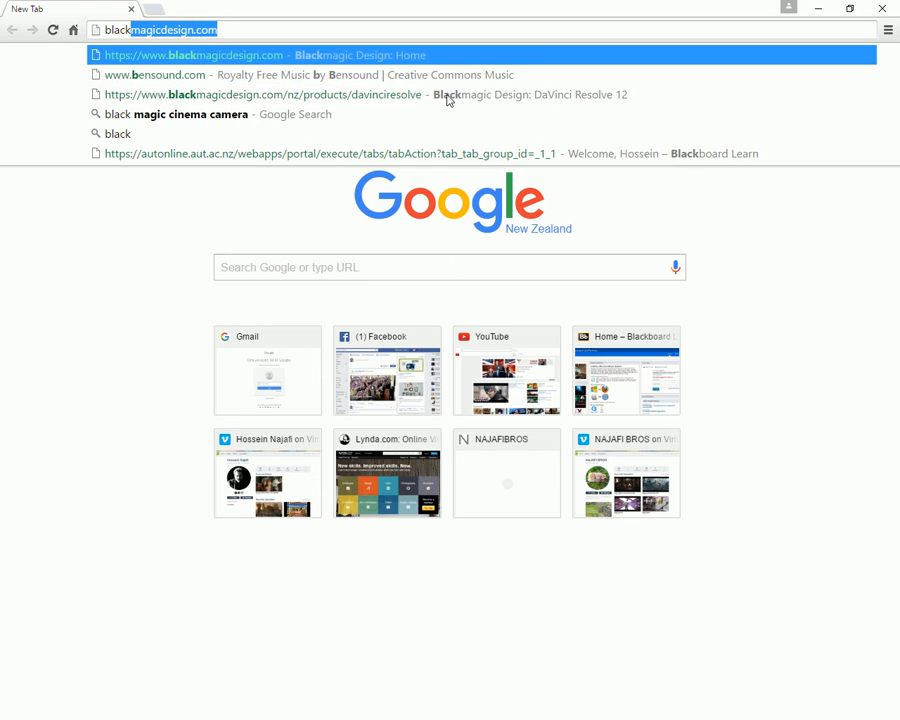
{"action": "key", "text": "Return"}
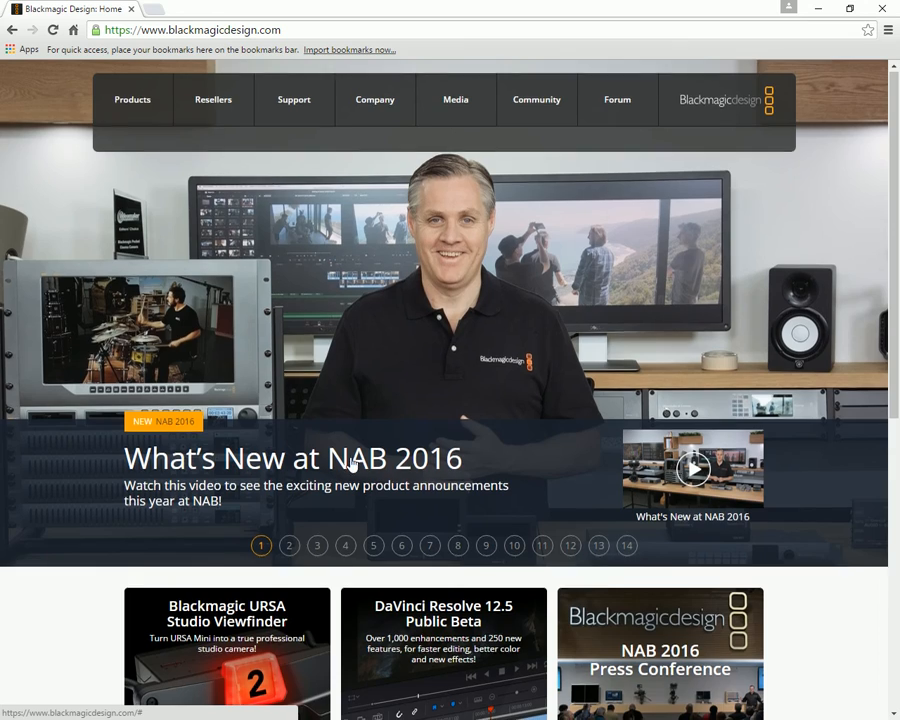
{"action": "scroll", "coordinate": [353, 465], "scroll_direction": "down", "scroll_amount": 4}
{"action": "scroll", "coordinate": [353, 465], "scroll_direction": "up", "scroll_amount": 3}
{"action": "scroll", "coordinate": [353, 465], "scroll_direction": "up", "scroll_amount": 1}
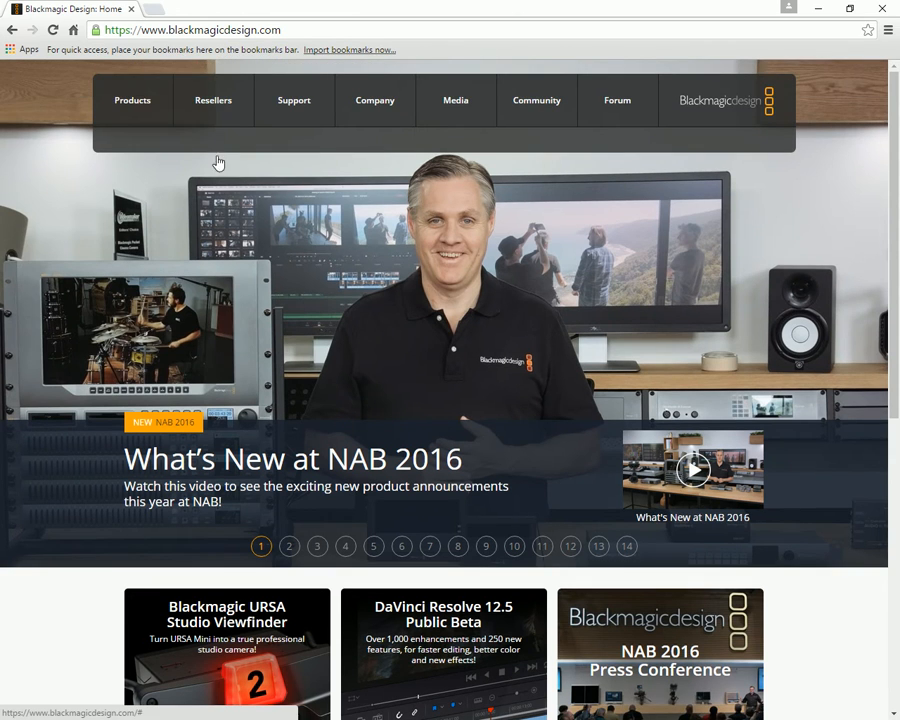
{"action": "left_click", "coordinate": [147, 106]}
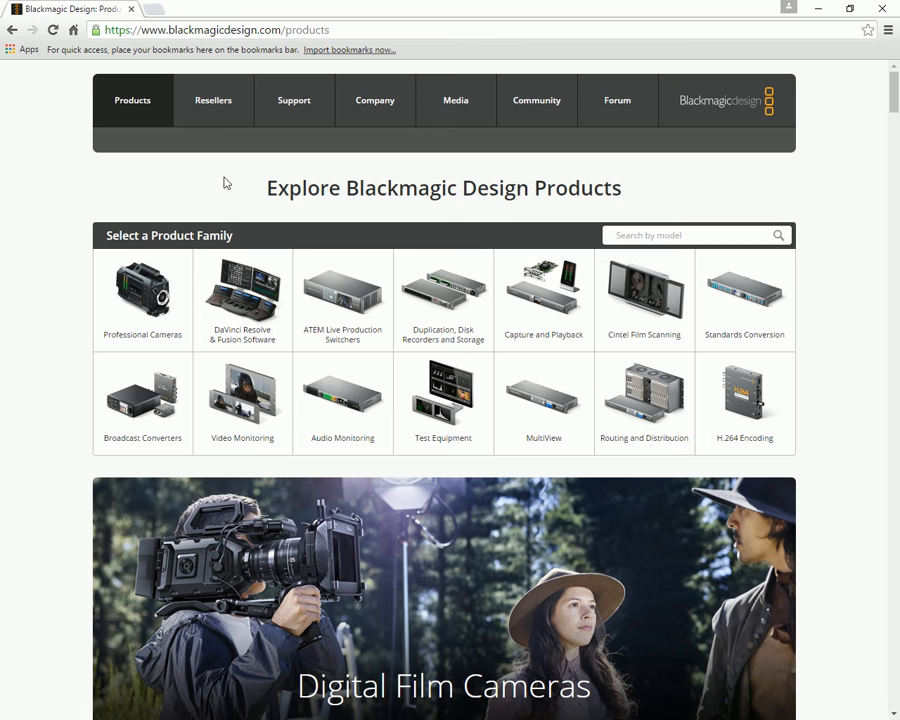
{"action": "left_click", "coordinate": [170, 298]}
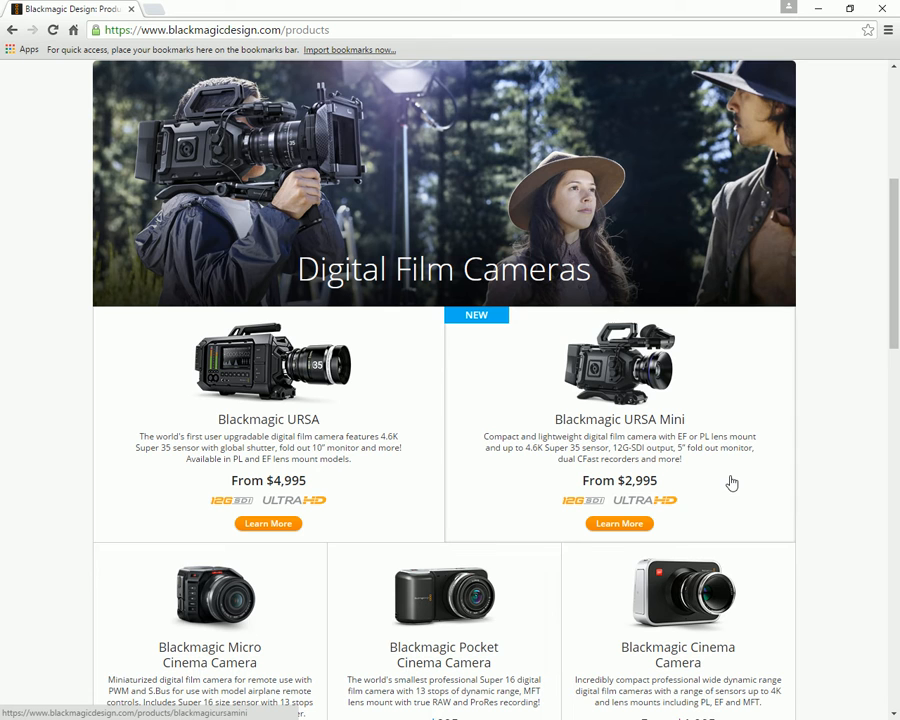
Shrink the browser window over DaVinci Resolve, look over the digital film cameras and return to the Resolve Media page.
{"action": "left_click", "coordinate": [849, 8]}
{"action": "left_click_drag", "start_coordinate": [794, 98], "coordinate": [561, 63]}
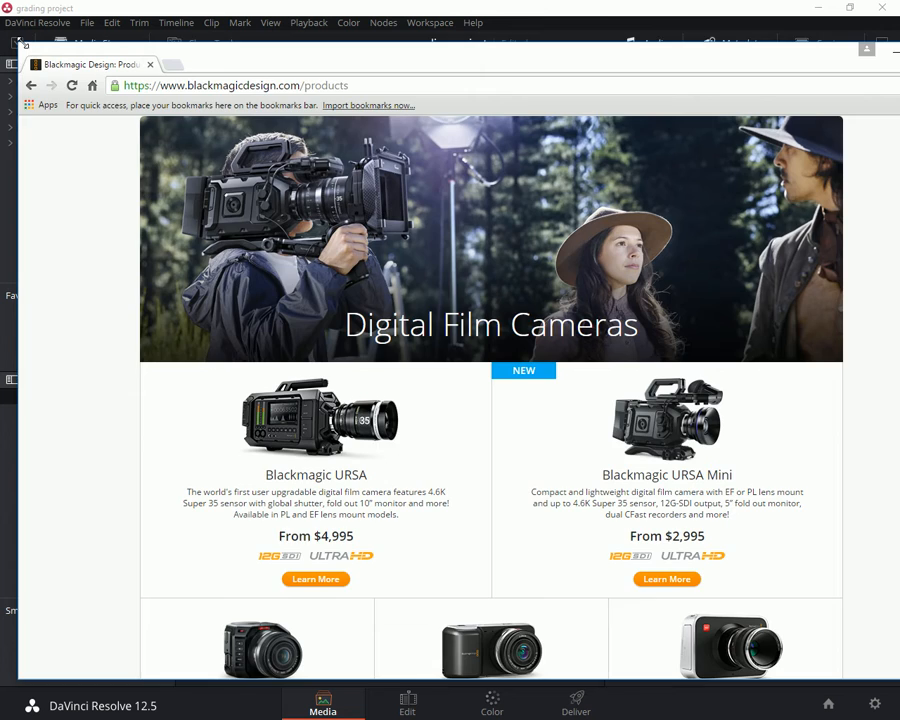
{"action": "left_click_drag", "start_coordinate": [24, 43], "coordinate": [97, 163]}
{"action": "left_click_drag", "start_coordinate": [488, 187], "coordinate": [417, 122]}
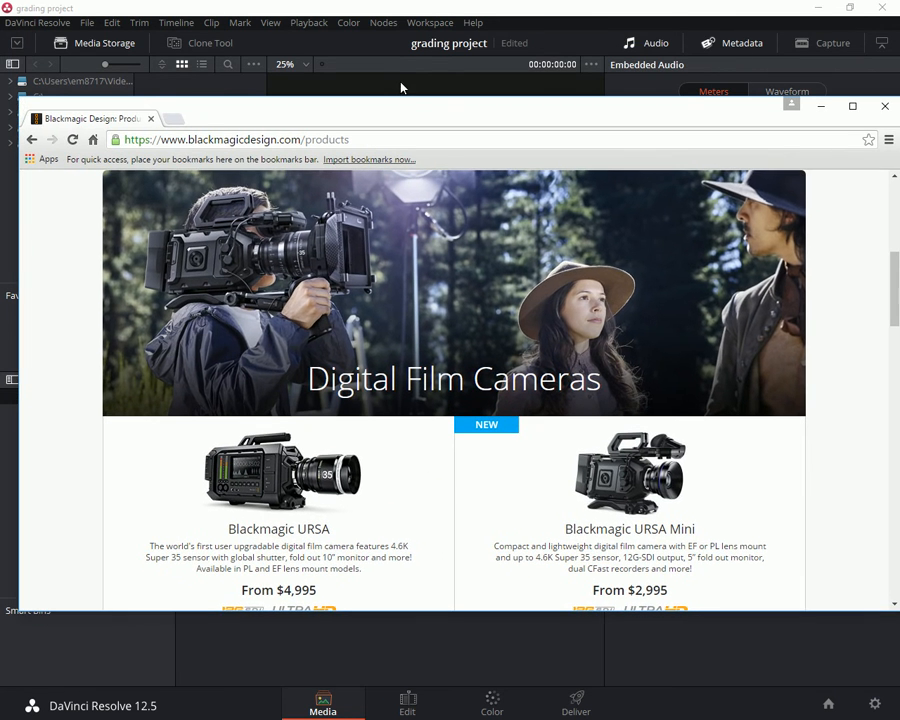
{"action": "scroll", "coordinate": [435, 344], "scroll_direction": "down", "scroll_amount": 4}
{"action": "scroll", "coordinate": [403, 323], "scroll_direction": "up", "scroll_amount": 2}
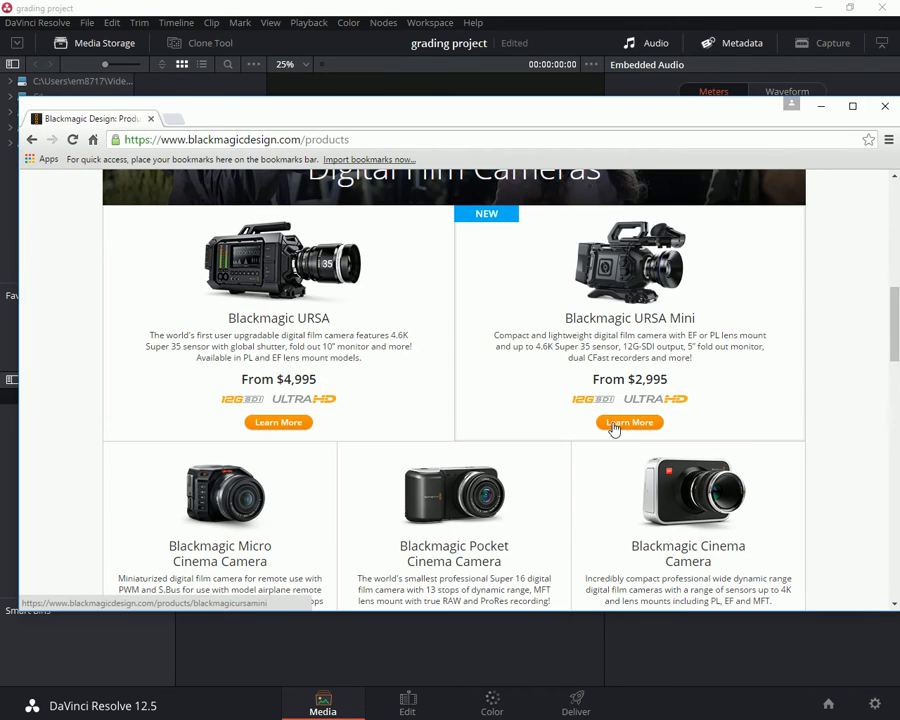
{"action": "left_click", "coordinate": [462, 14]}
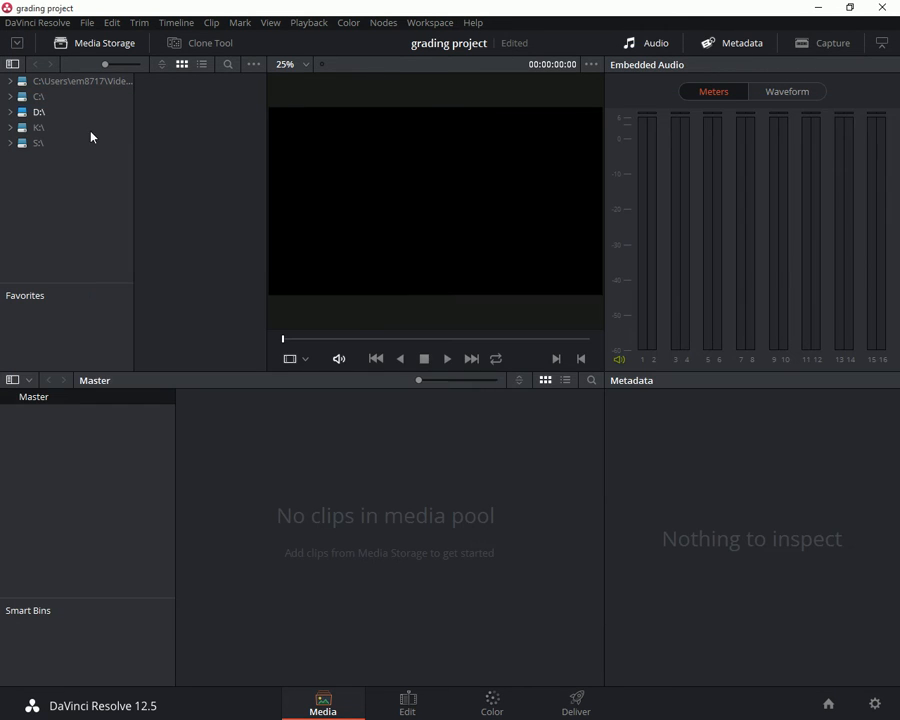
In the media storage, browse the C: drive through Users and the em8717 profile to its Desktop folder.
{"action": "left_click", "coordinate": [40, 99]}
{"action": "scroll", "coordinate": [221, 253], "scroll_direction": "down", "scroll_amount": 8}
{"action": "double_click", "coordinate": [201, 287]}
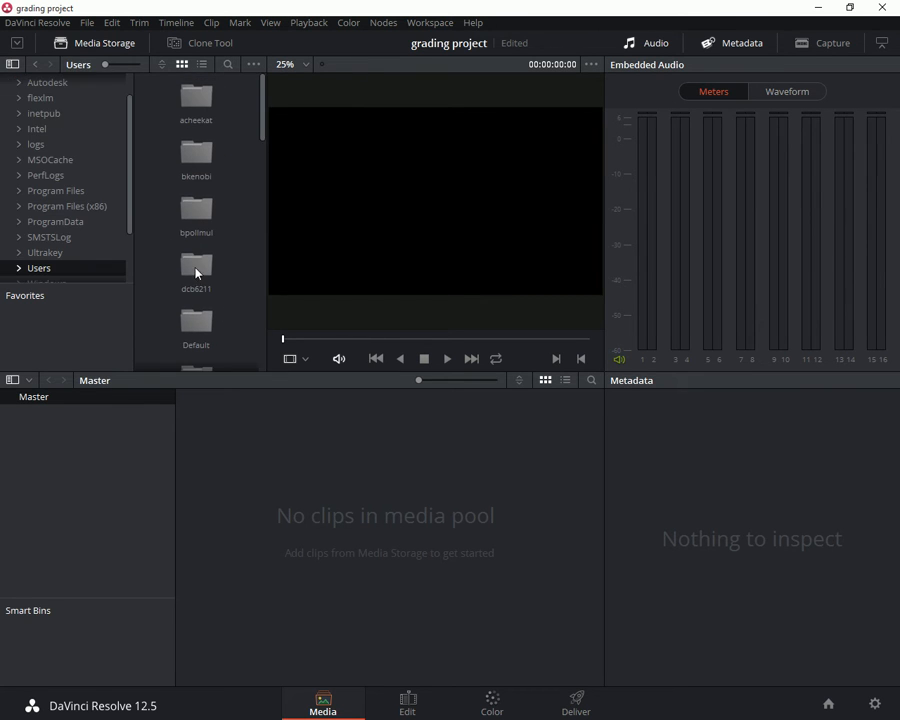
{"action": "scroll", "coordinate": [222, 245], "scroll_direction": "down", "scroll_amount": 6}
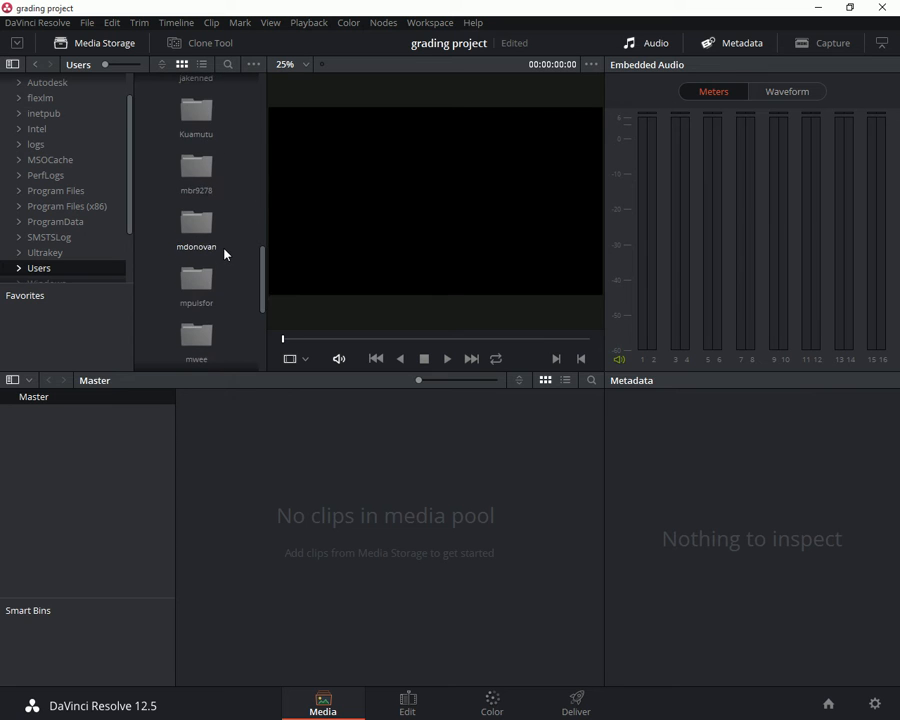
{"action": "scroll", "coordinate": [224, 256], "scroll_direction": "up", "scroll_amount": 3}
{"action": "scroll", "coordinate": [224, 253], "scroll_direction": "up", "scroll_amount": 3}
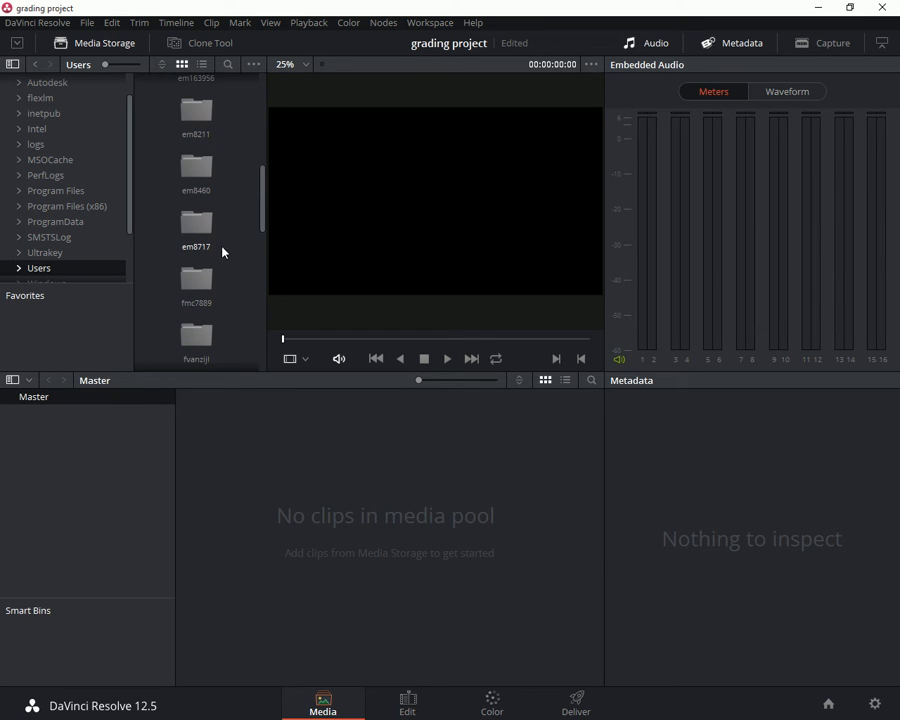
{"action": "double_click", "coordinate": [200, 230]}
{"action": "scroll", "coordinate": [212, 218], "scroll_direction": "down", "scroll_amount": 2}
{"action": "scroll", "coordinate": [217, 255], "scroll_direction": "down", "scroll_amount": 6}
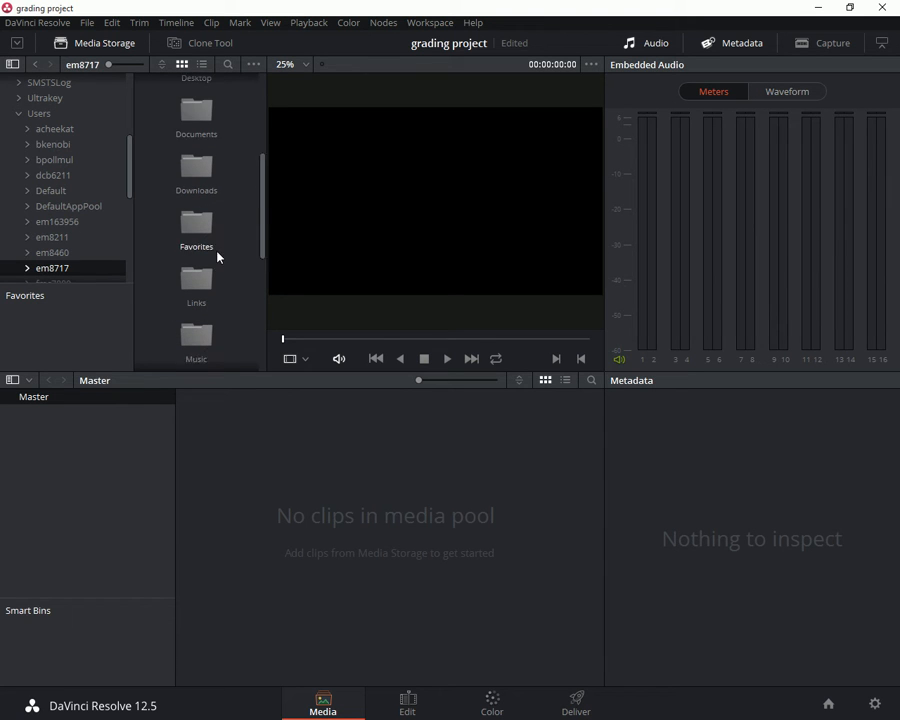
{"action": "scroll", "coordinate": [217, 271], "scroll_direction": "up", "scroll_amount": 9}
{"action": "double_click", "coordinate": [205, 263]}
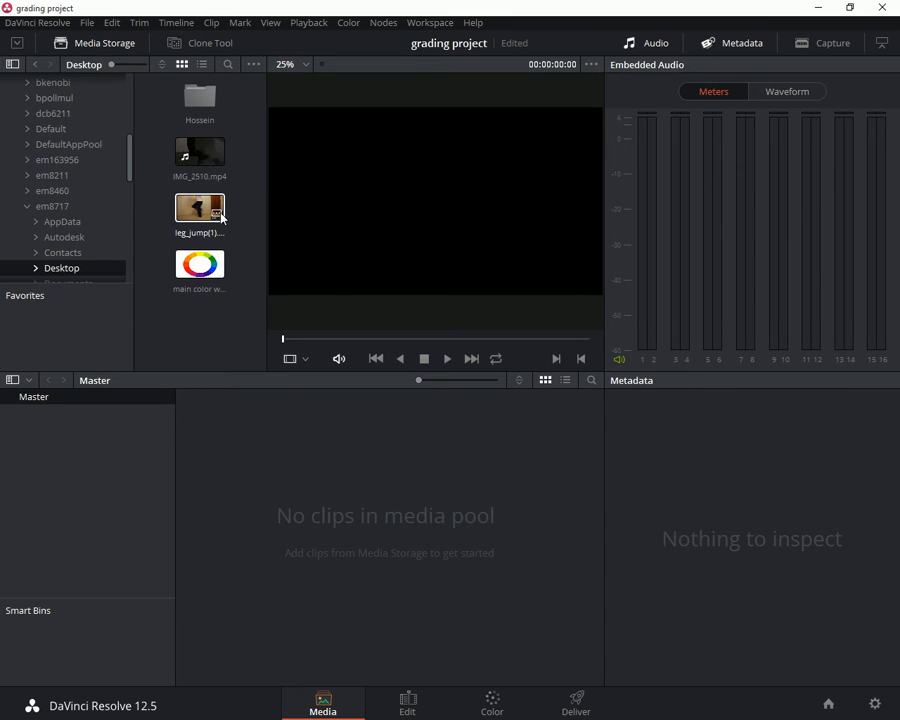
{"action": "double_click", "coordinate": [202, 100]}
{"action": "scroll", "coordinate": [210, 258], "scroll_direction": "down", "scroll_amount": 1}
{"action": "scroll", "coordinate": [212, 263], "scroll_direction": "down", "scroll_amount": 10}
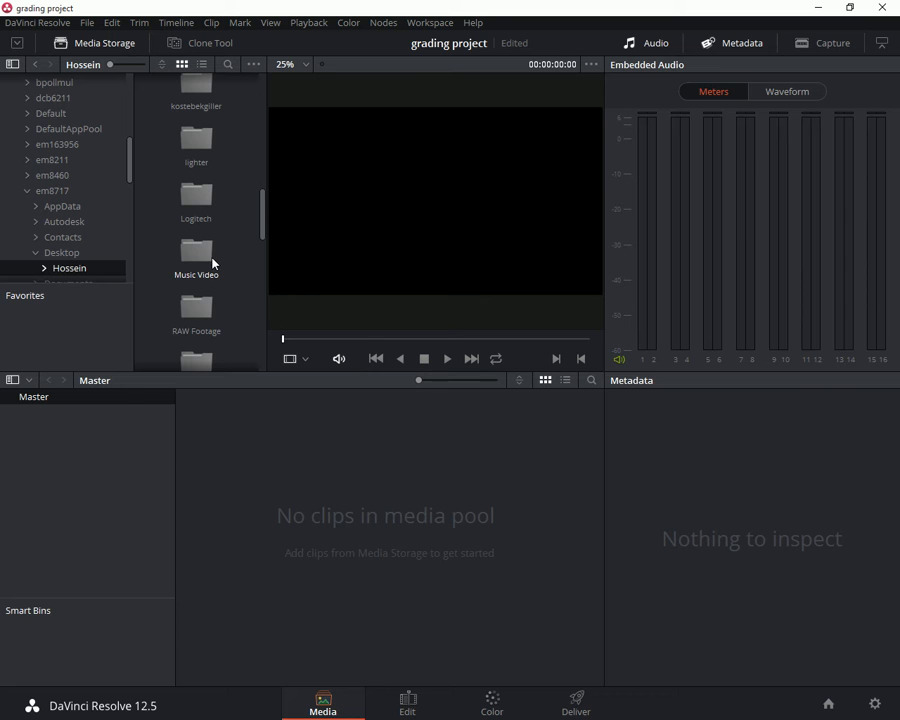
{"action": "double_click", "coordinate": [198, 304]}
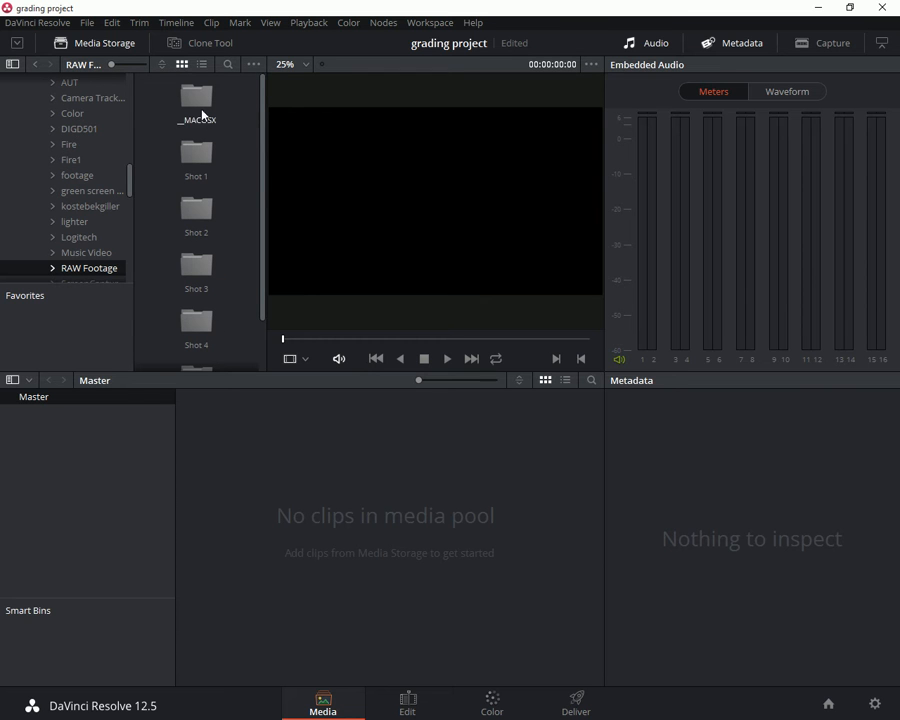
{"action": "double_click", "coordinate": [198, 152]}
{"action": "left_click_drag", "start_coordinate": [199, 117], "coordinate": [285, 528]}
{"action": "scroll", "coordinate": [105, 240], "scroll_direction": "down", "scroll_amount": 3}
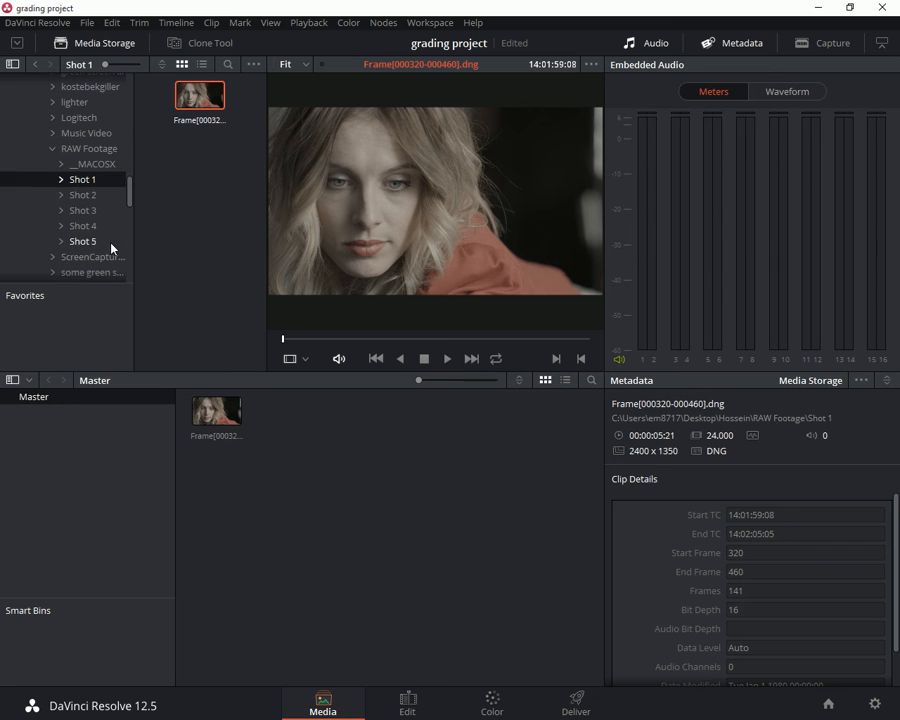
{"action": "left_click", "coordinate": [84, 196]}
{"action": "left_click_drag", "start_coordinate": [199, 95], "coordinate": [271, 466]}
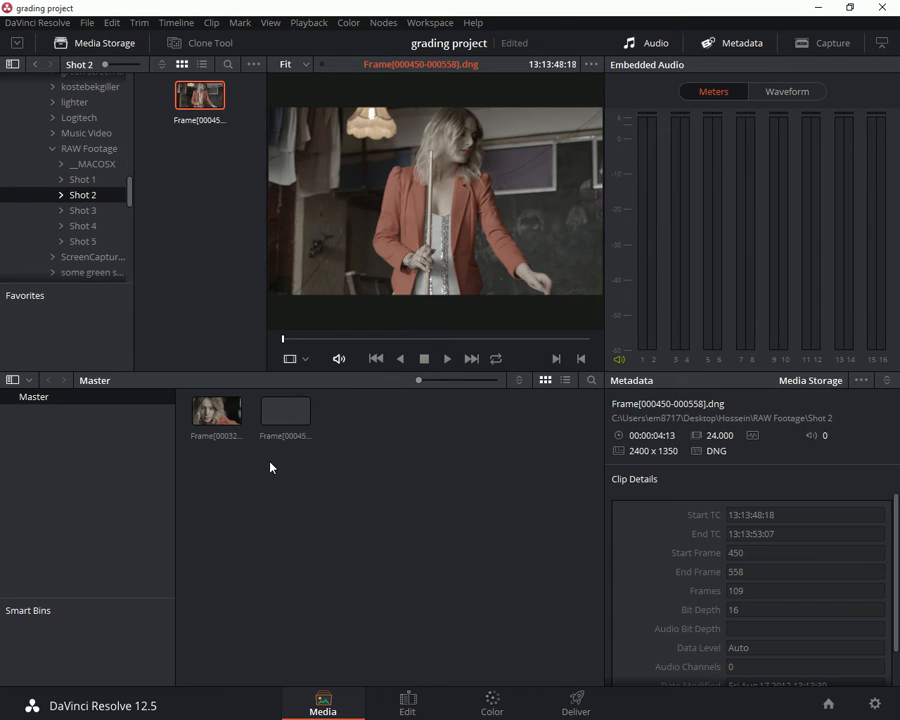
{"action": "left_click", "coordinate": [83, 210]}
{"action": "left_click_drag", "start_coordinate": [207, 115], "coordinate": [210, 395]}
{"action": "left_click_drag", "start_coordinate": [199, 95], "coordinate": [360, 488]}
{"action": "left_click", "coordinate": [83, 226]}
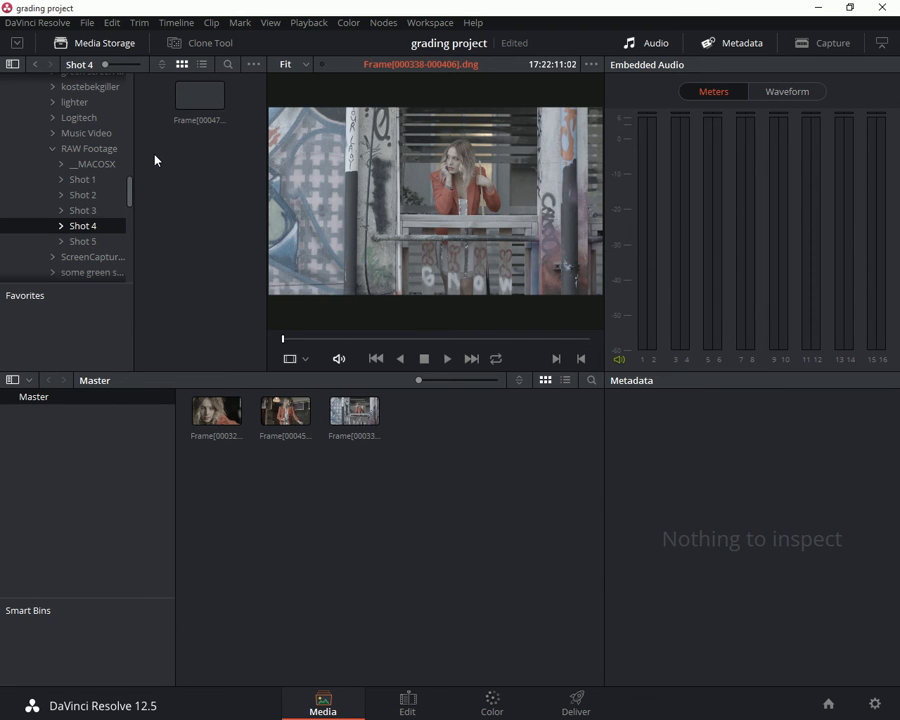
{"action": "left_click_drag", "start_coordinate": [196, 101], "coordinate": [356, 488]}
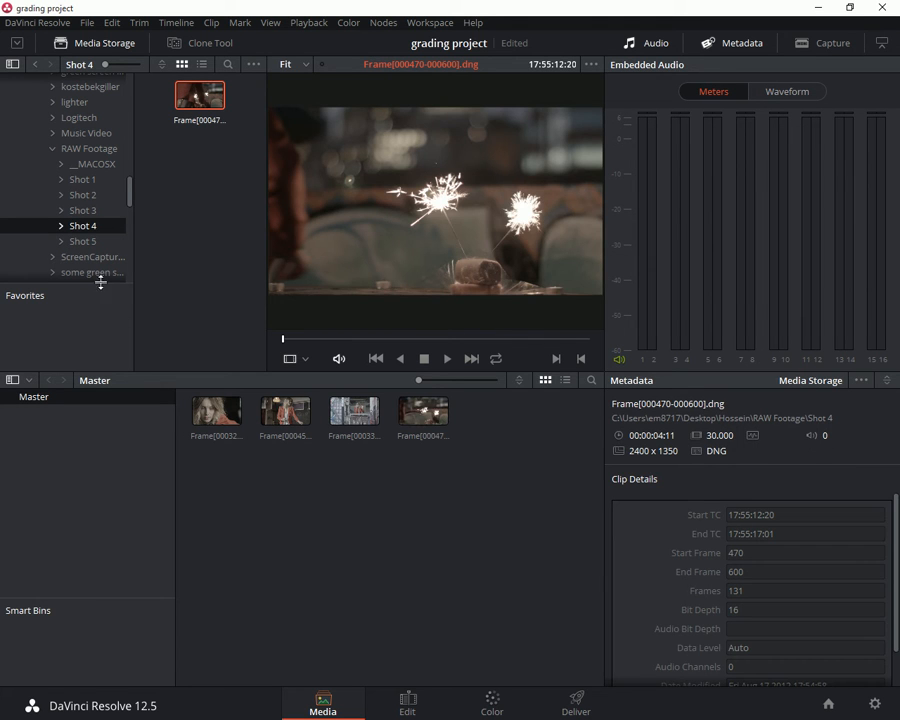
{"action": "left_click", "coordinate": [86, 244]}
{"action": "left_click_drag", "start_coordinate": [199, 96], "coordinate": [502, 490]}
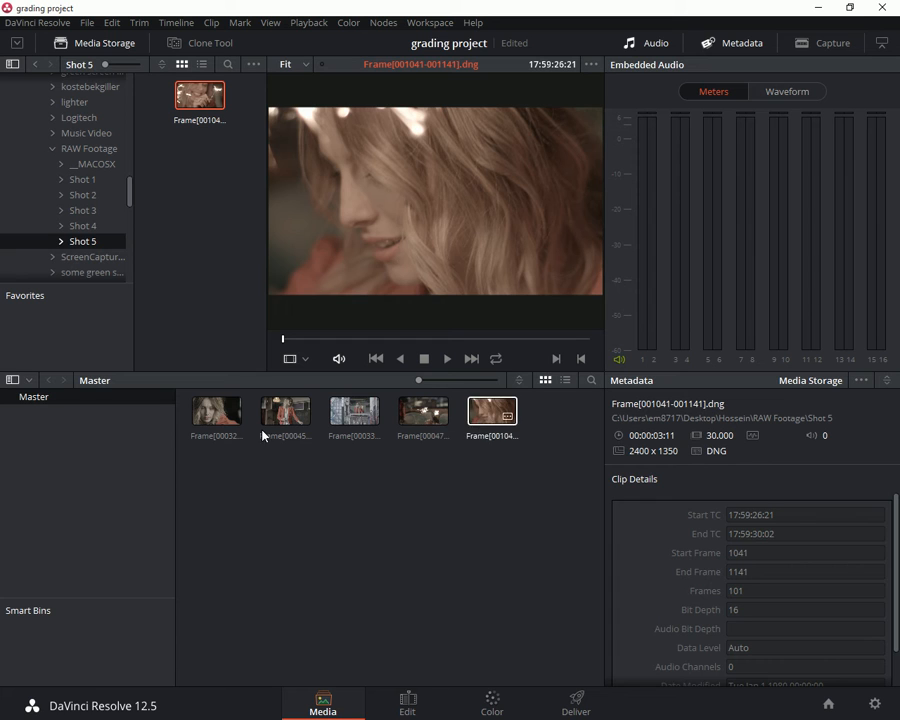
{"action": "left_click", "coordinate": [204, 420]}
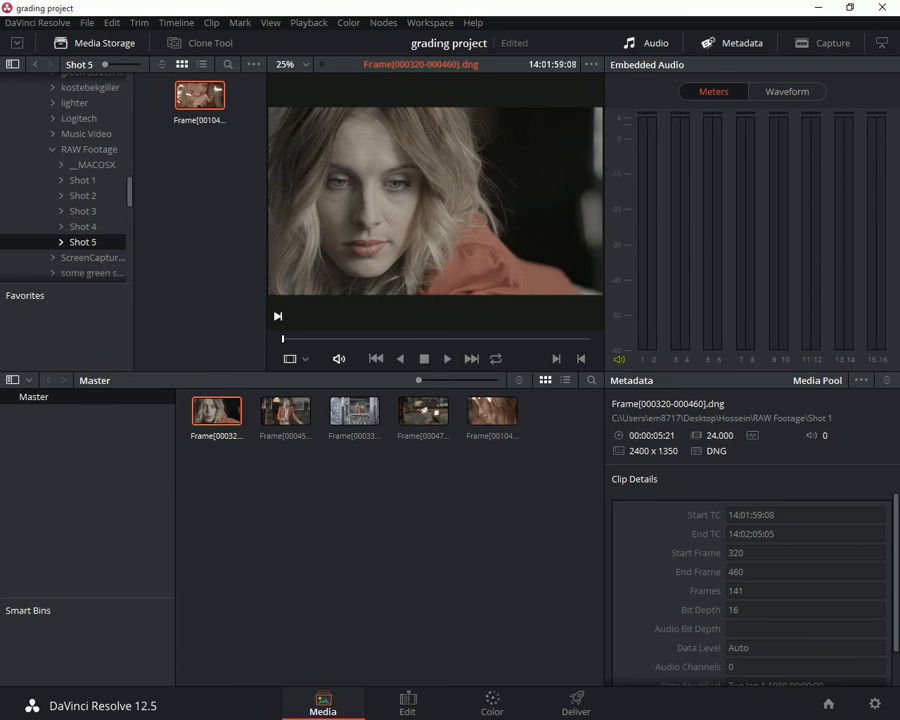
{"action": "left_click_drag", "start_coordinate": [323, 373], "coordinate": [323, 447]}
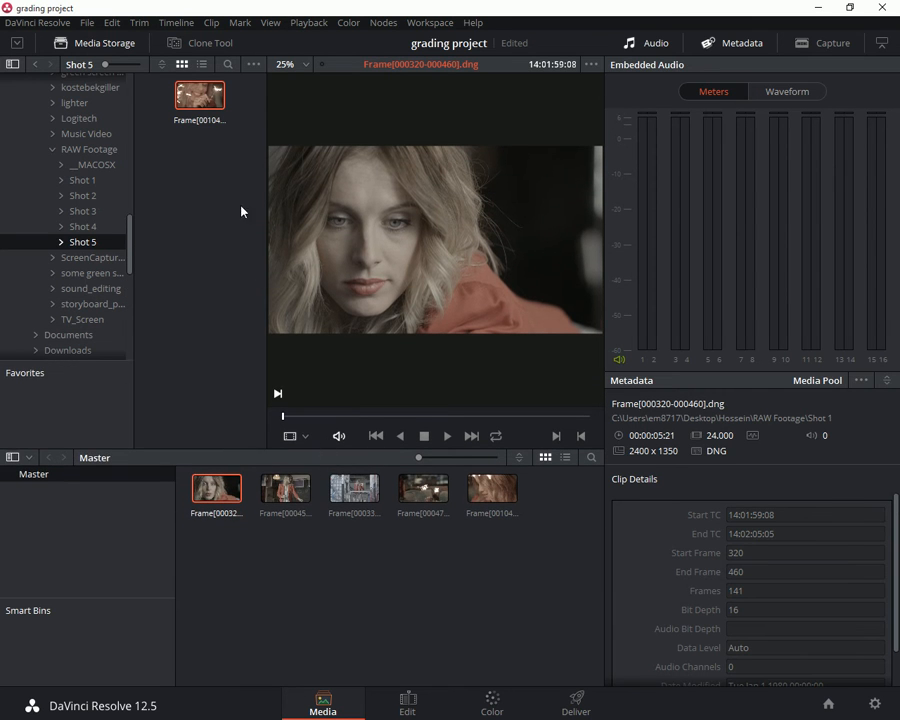
{"action": "left_click", "coordinate": [207, 45]}
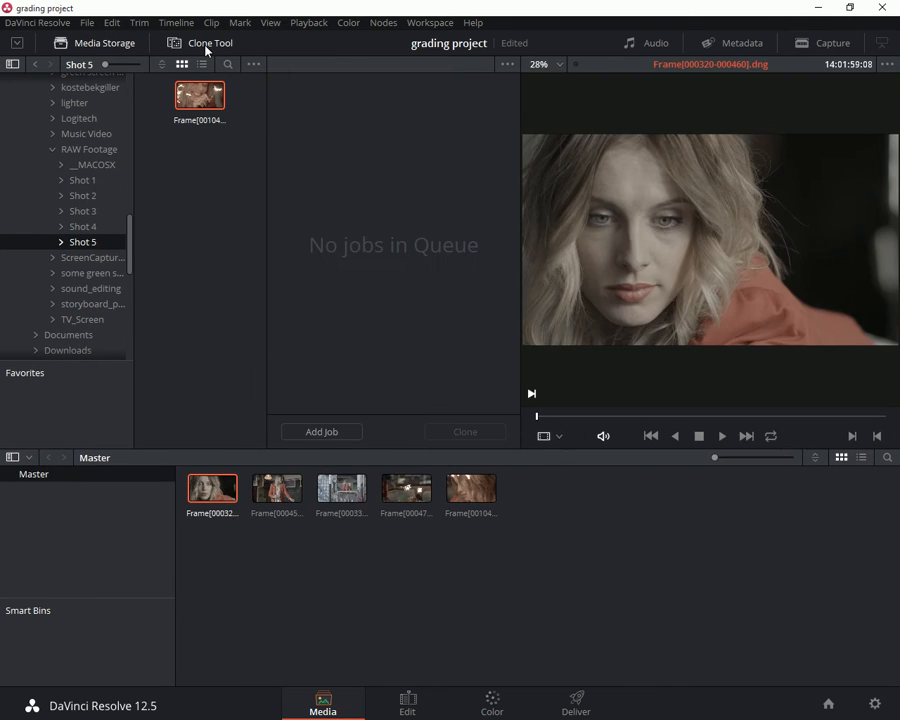
{"action": "left_click", "coordinate": [205, 45]}
{"action": "left_click", "coordinate": [118, 46]}
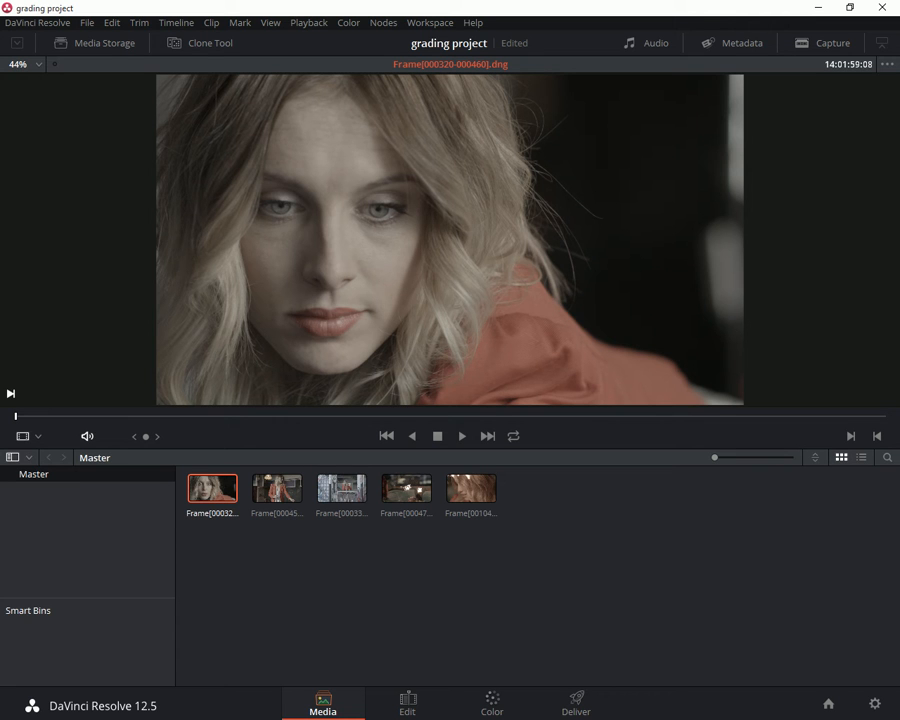
{"action": "left_click", "coordinate": [284, 490]}
{"action": "left_click", "coordinate": [337, 492]}
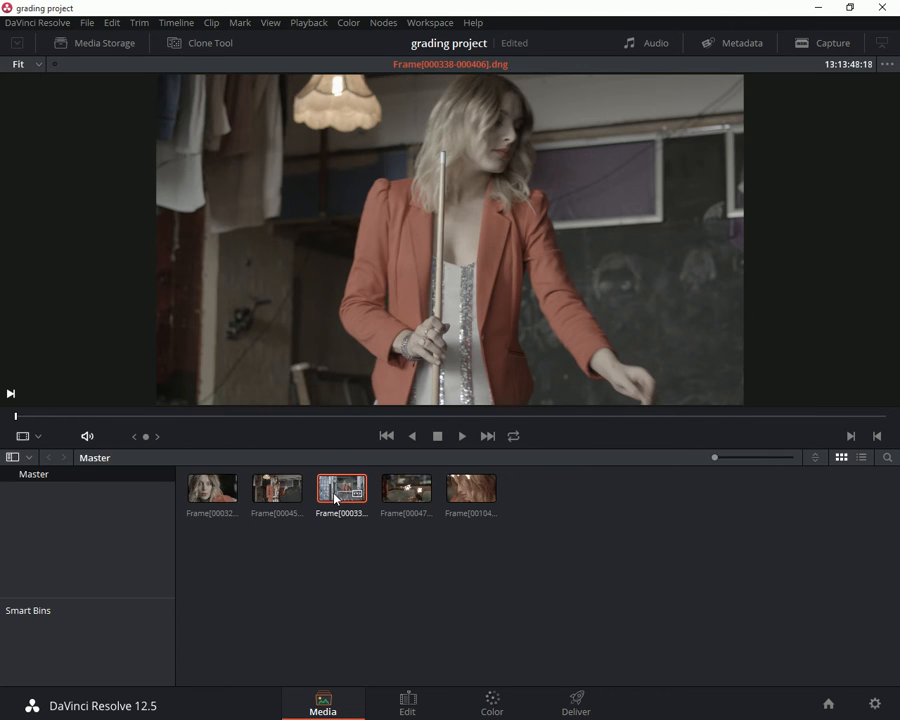
{"action": "left_click", "coordinate": [212, 506]}
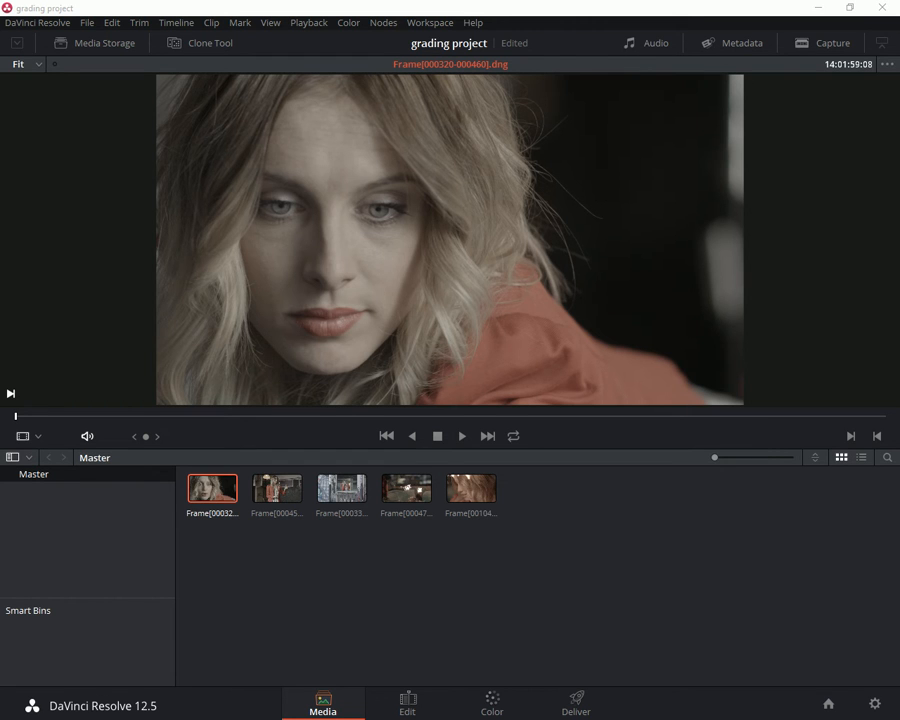
Bring up the Notepad notes on video formats, highlight the Compressed Video line and return to DaVinci Resolve.
{"action": "key", "text": "alt+Tab"}
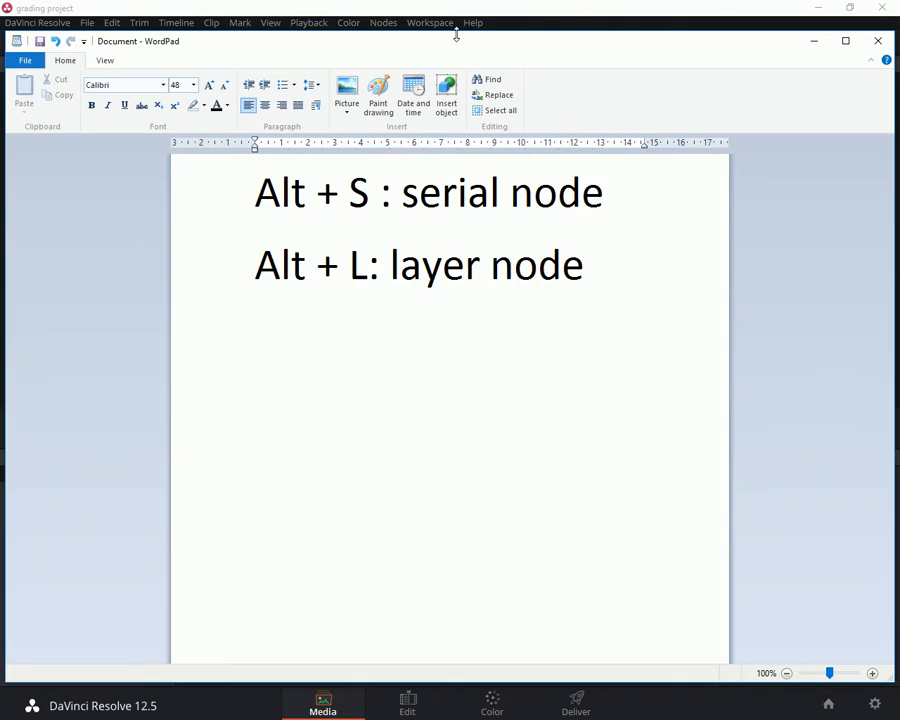
{"action": "left_click", "coordinate": [570, 28]}
{"action": "key", "text": "alt+Tab"}
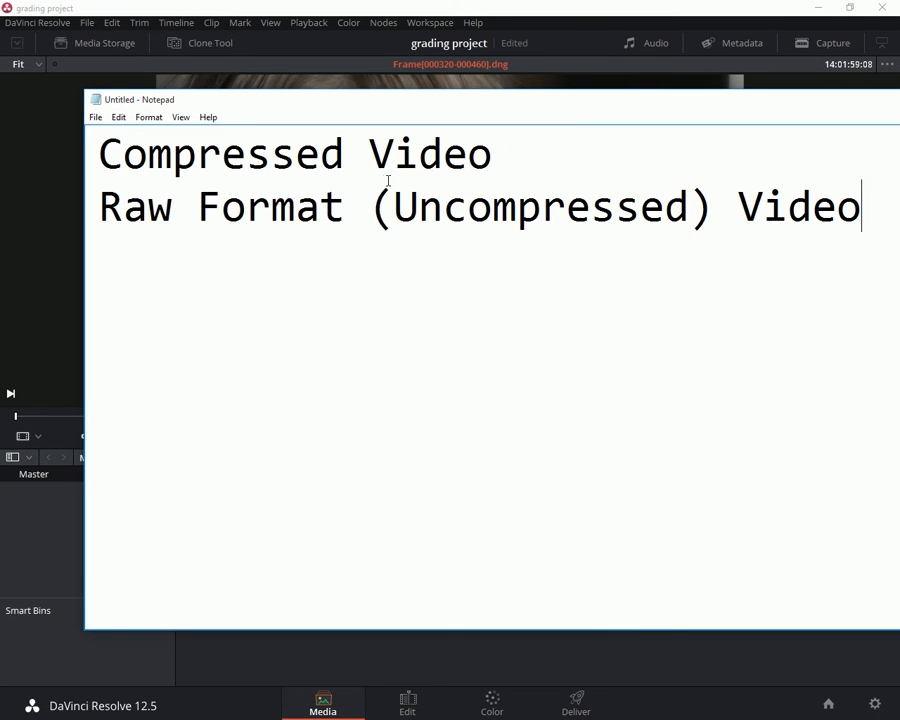
{"action": "left_click_drag", "start_coordinate": [494, 155], "coordinate": [16, 132]}
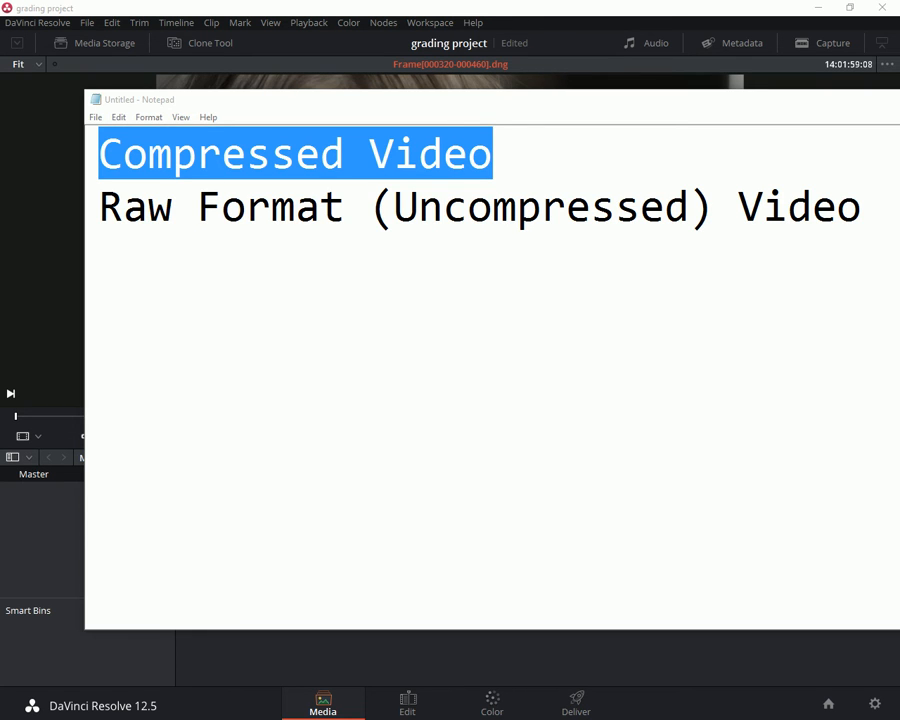
{"action": "left_click", "coordinate": [173, 7]}
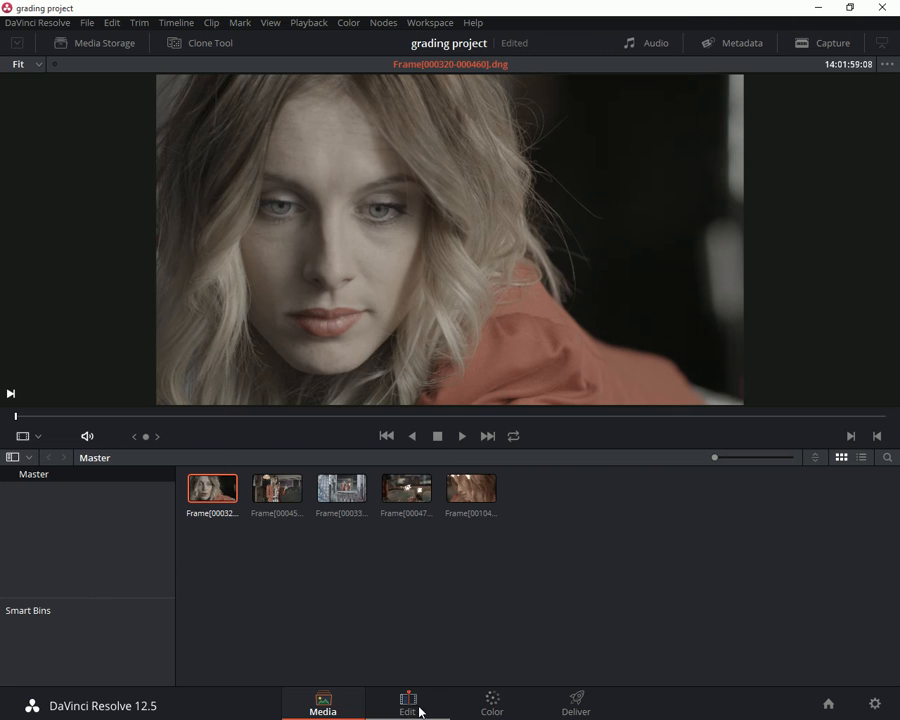
{"action": "left_click", "coordinate": [476, 705]}
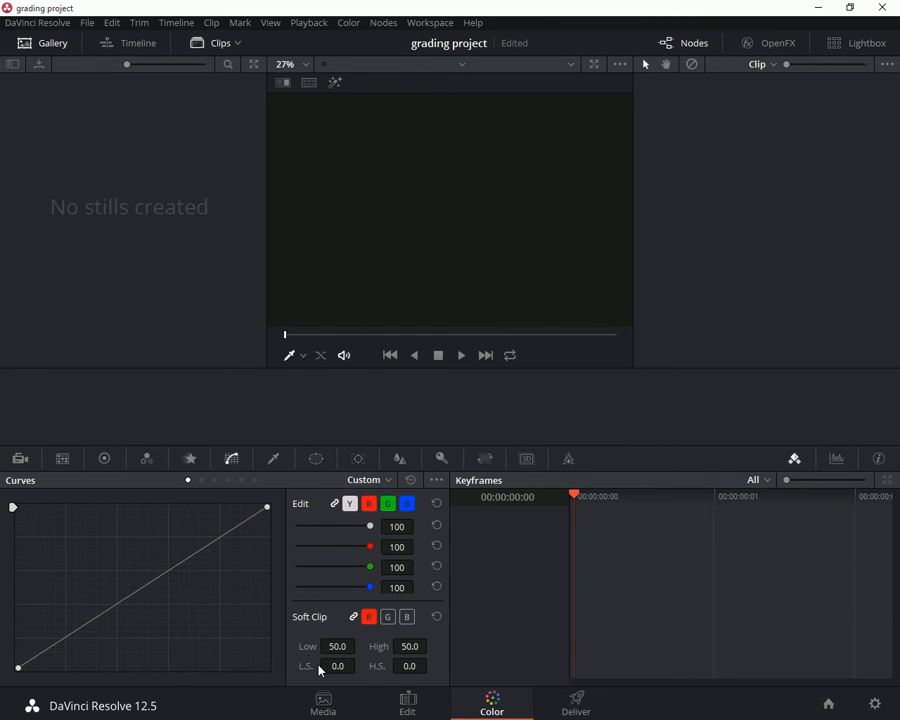
{"action": "left_click", "coordinate": [325, 704]}
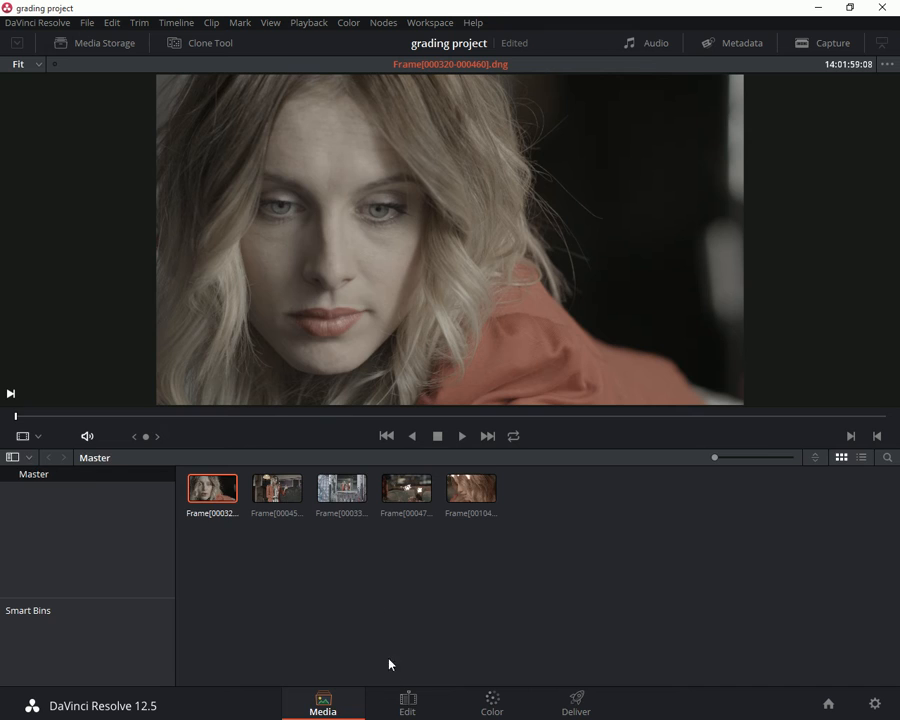
{"action": "left_click", "coordinate": [407, 700]}
{"action": "left_click_drag", "start_coordinate": [200, 108], "coordinate": [432, 552]}
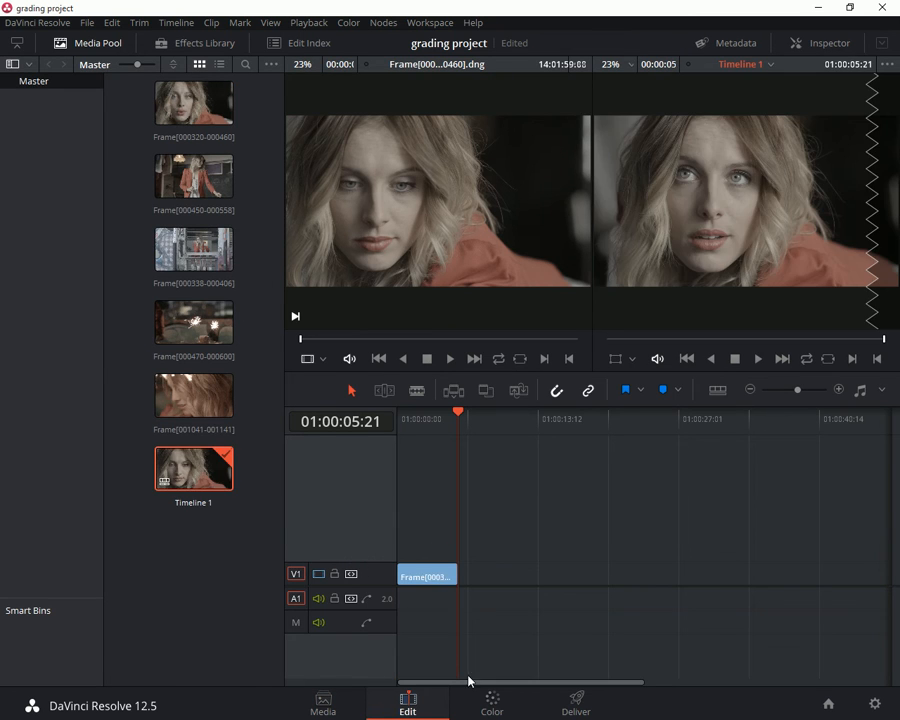
{"action": "left_click", "coordinate": [492, 704]}
Examine the 1D and 3D LUT choices for node 01, including the Arri and Blackmagic Design sets, and return to the Media page.
{"action": "right_click", "coordinate": [743, 190]}
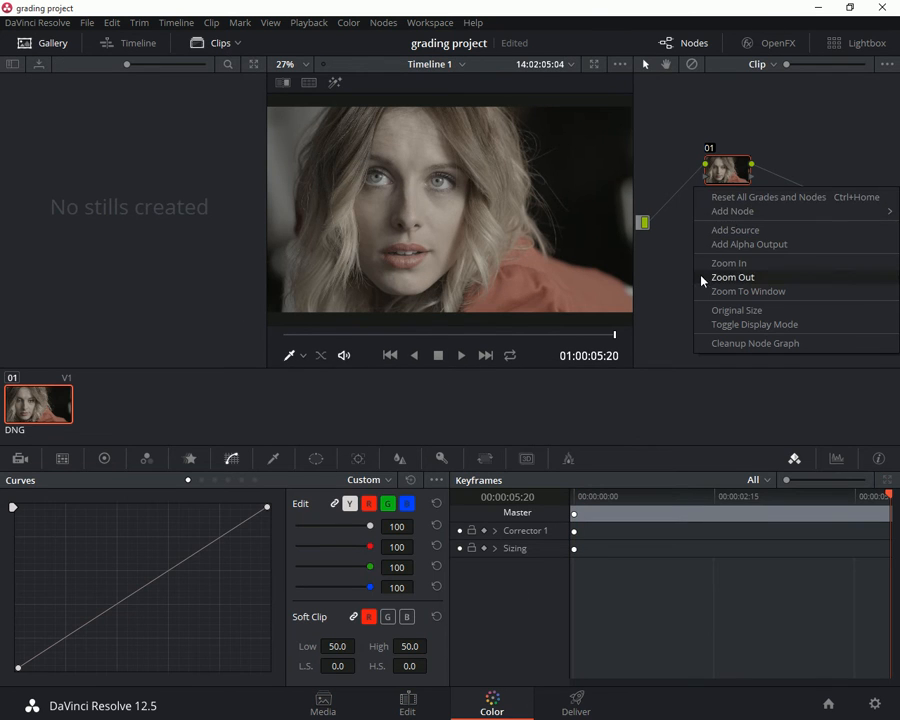
{"action": "left_click", "coordinate": [689, 265]}
{"action": "right_click", "coordinate": [720, 172]}
{"action": "mouse_move", "coordinate": [763, 306]}
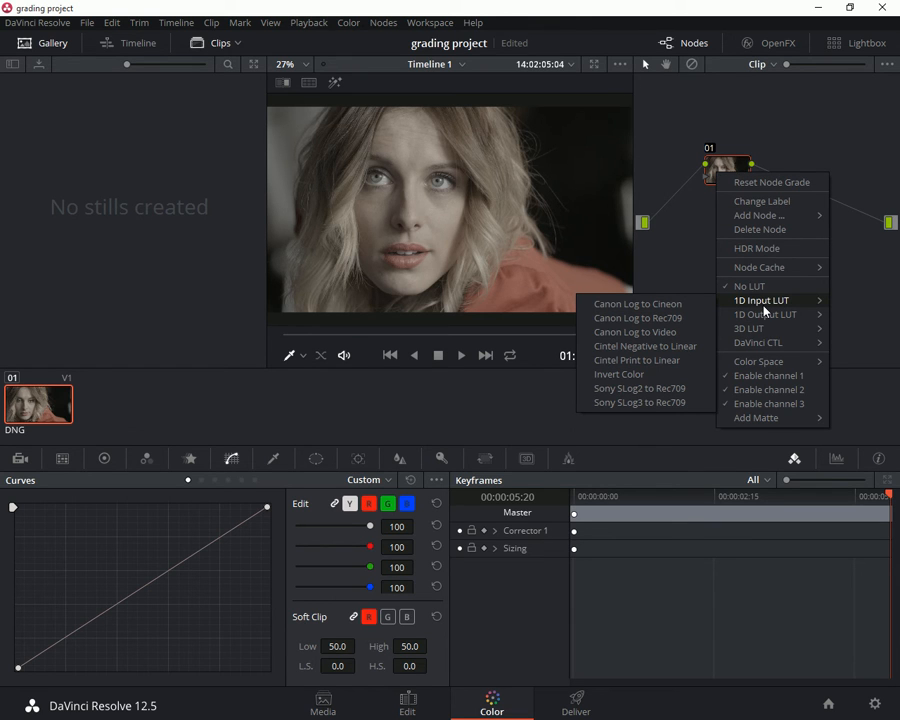
{"action": "mouse_move", "coordinate": [745, 328]}
{"action": "mouse_move", "coordinate": [686, 343]}
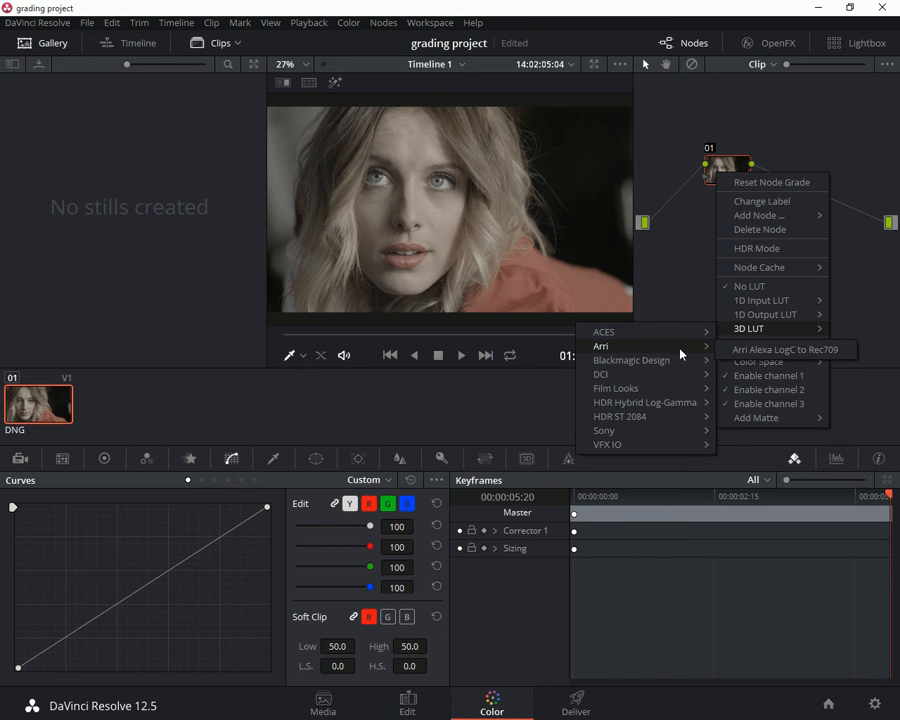
{"action": "mouse_move", "coordinate": [677, 364]}
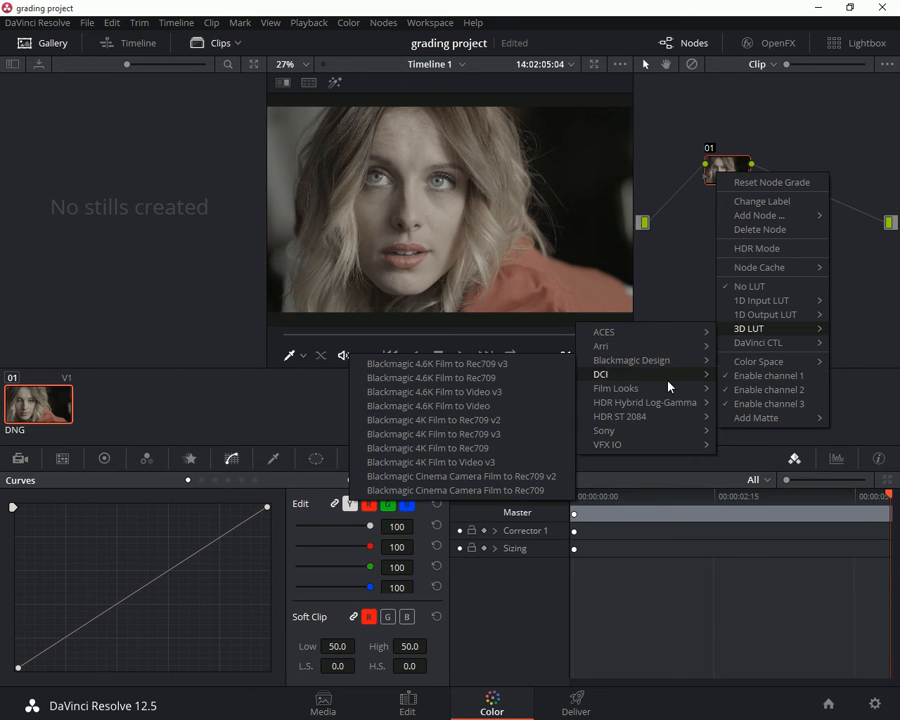
{"action": "mouse_move", "coordinate": [657, 431]}
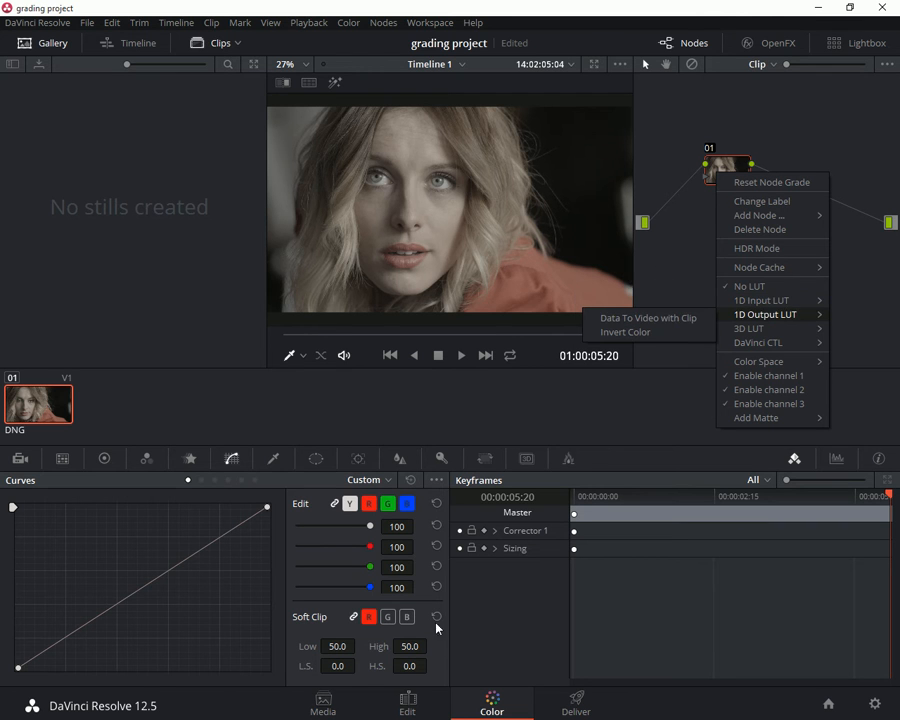
{"action": "left_click", "coordinate": [390, 708]}
{"action": "left_click", "coordinate": [322, 702]}
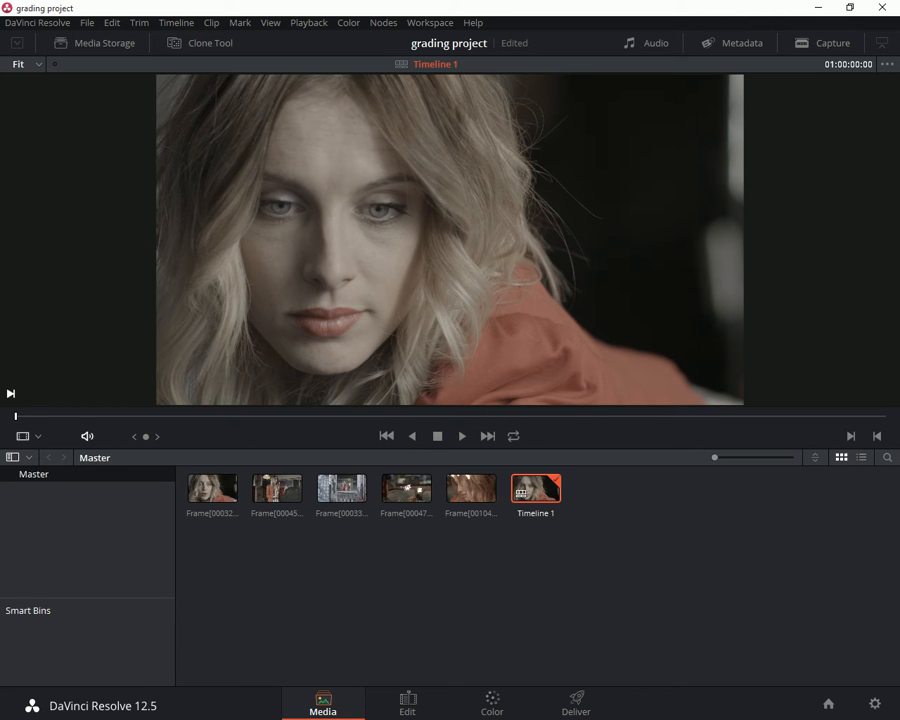
Switch to Chrome, search Google for magic lantern and look at the magiclantern.fm home page.
{"action": "left_click_drag", "start_coordinate": [212, 102], "coordinate": [375, 105]}
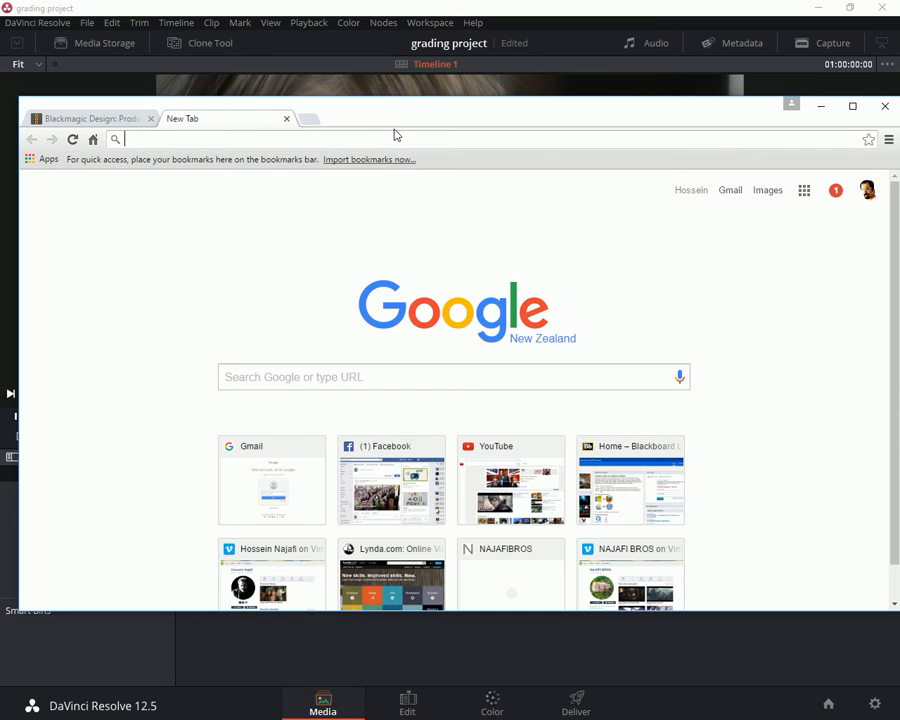
{"action": "type", "text": "magi"}
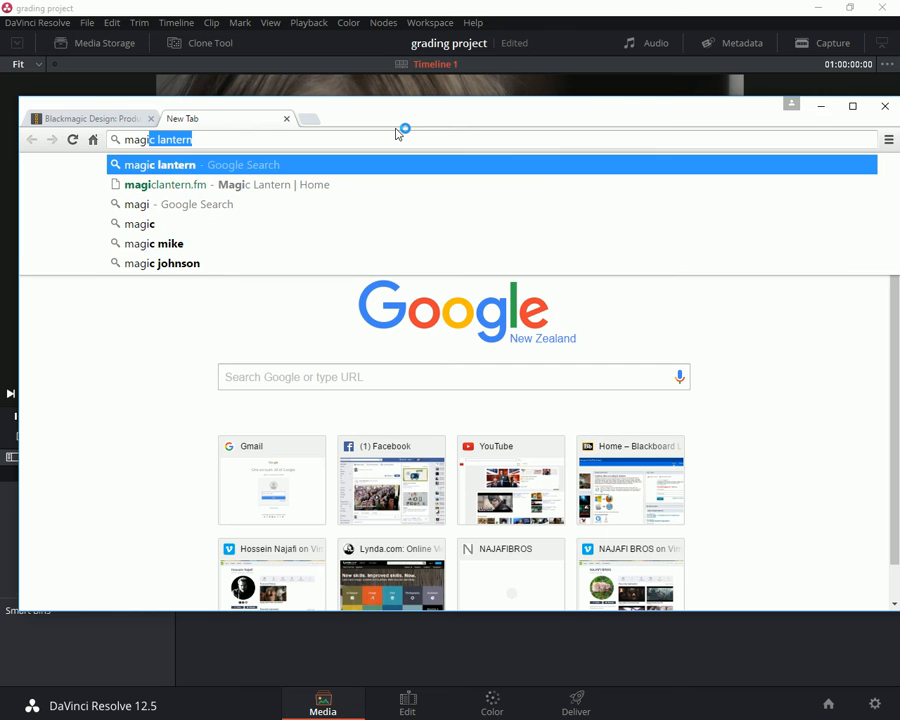
{"action": "key", "text": "Return"}
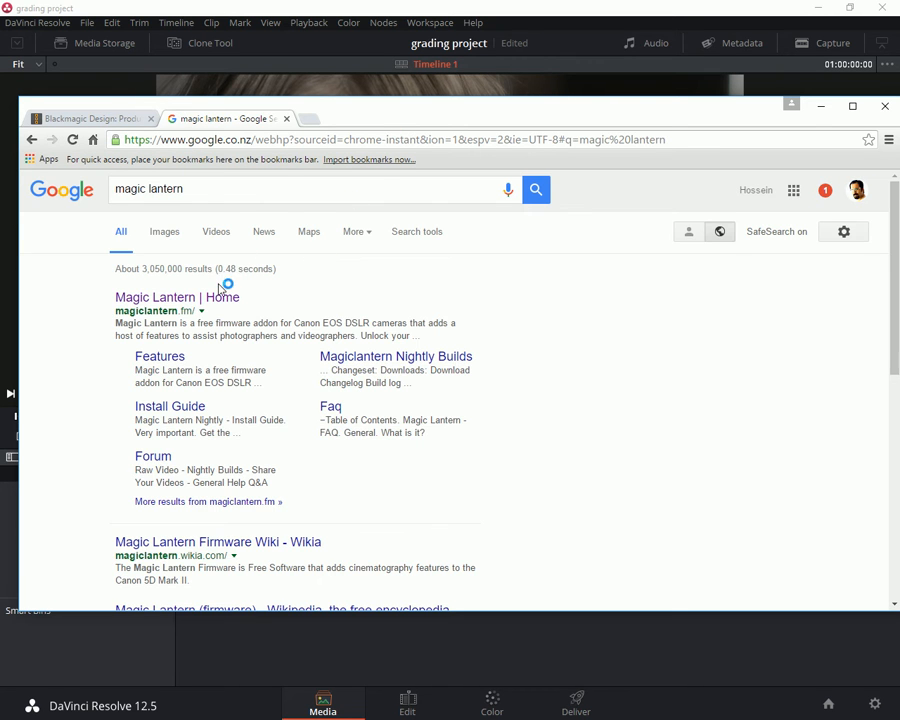
{"action": "left_click", "coordinate": [215, 297]}
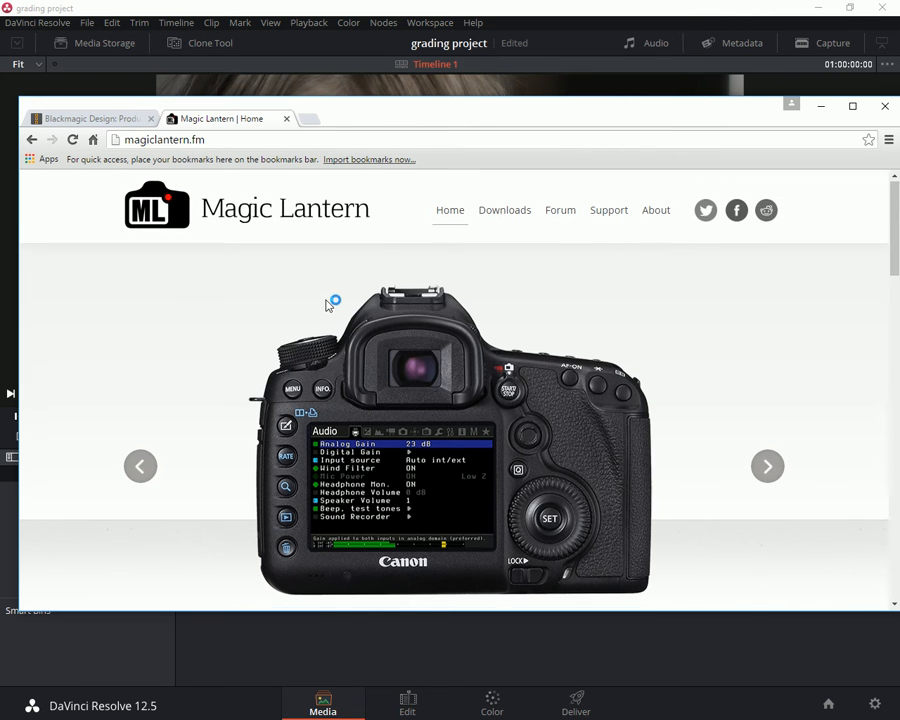
{"action": "scroll", "coordinate": [330, 295], "scroll_direction": "down", "scroll_amount": 2}
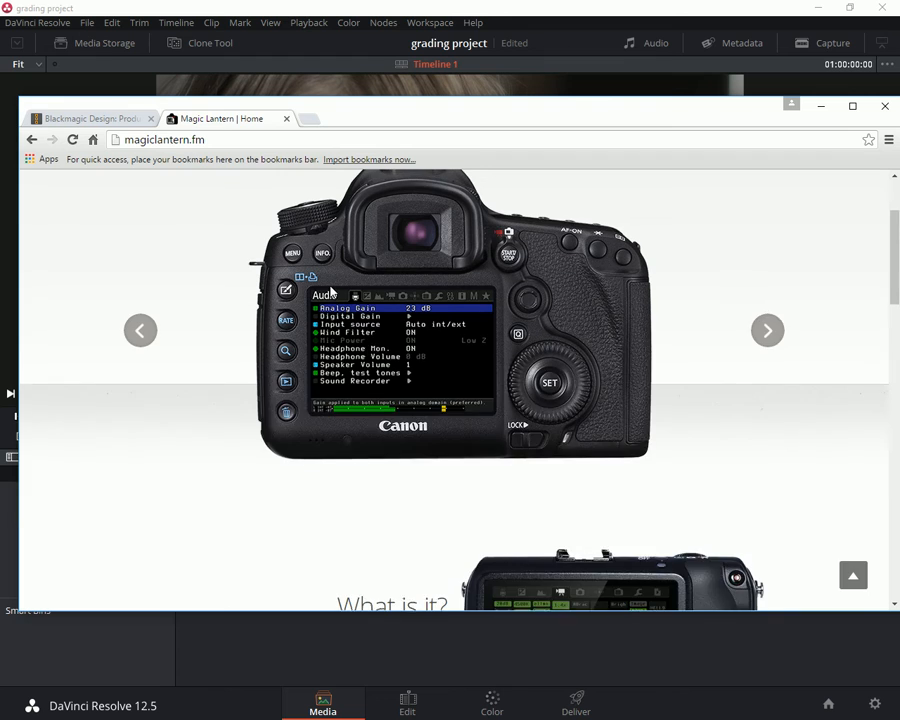
{"action": "scroll", "coordinate": [330, 290], "scroll_direction": "up", "scroll_amount": 2}
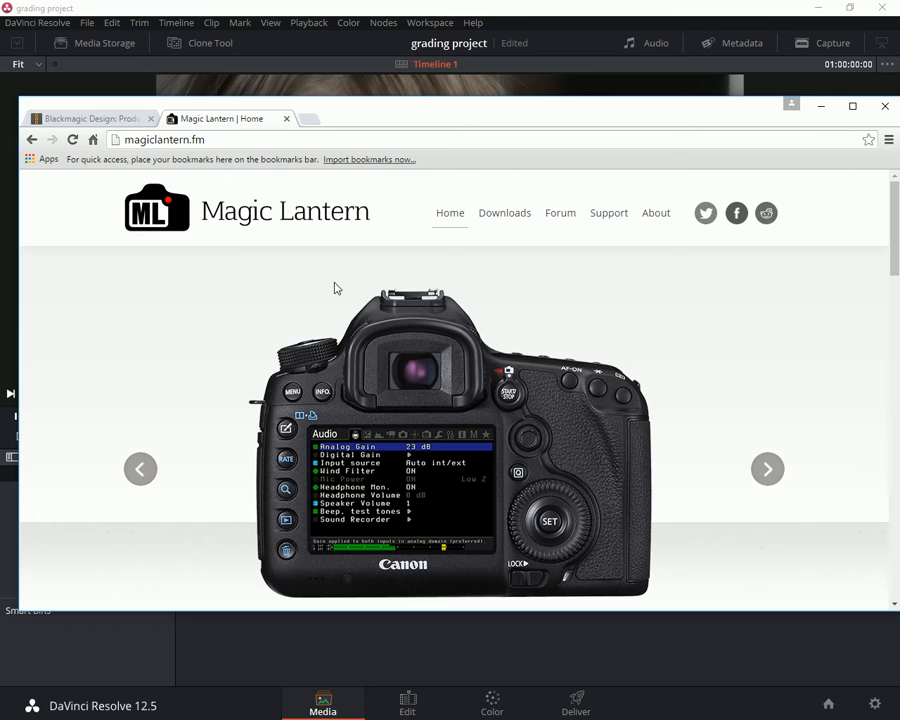
{"action": "key", "text": "ctrl+t"}
{"action": "type", "text": "canon 5d"}
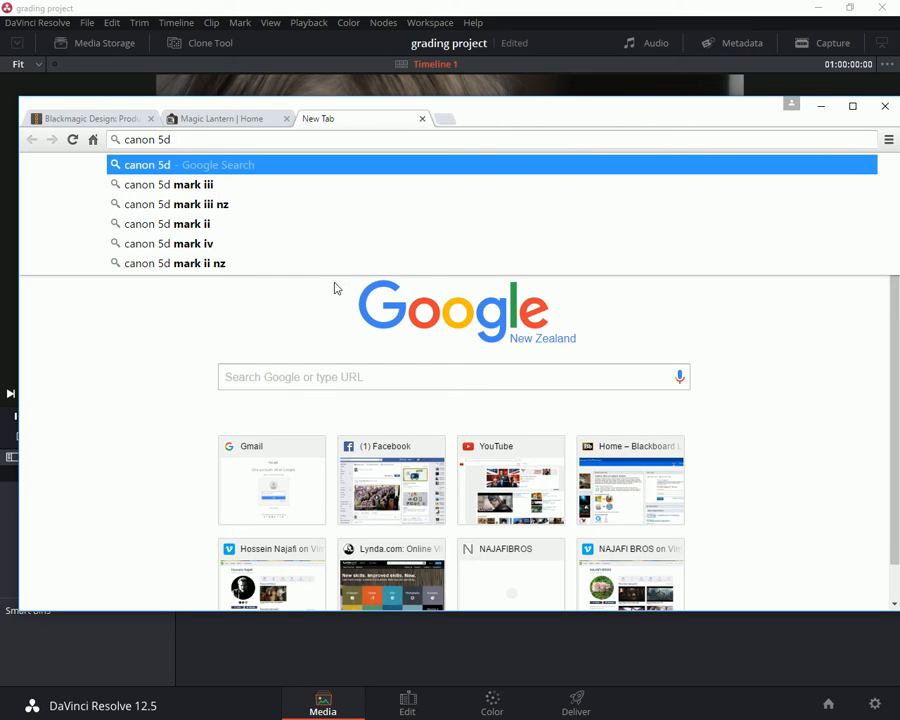
{"action": "key", "text": "Down"}
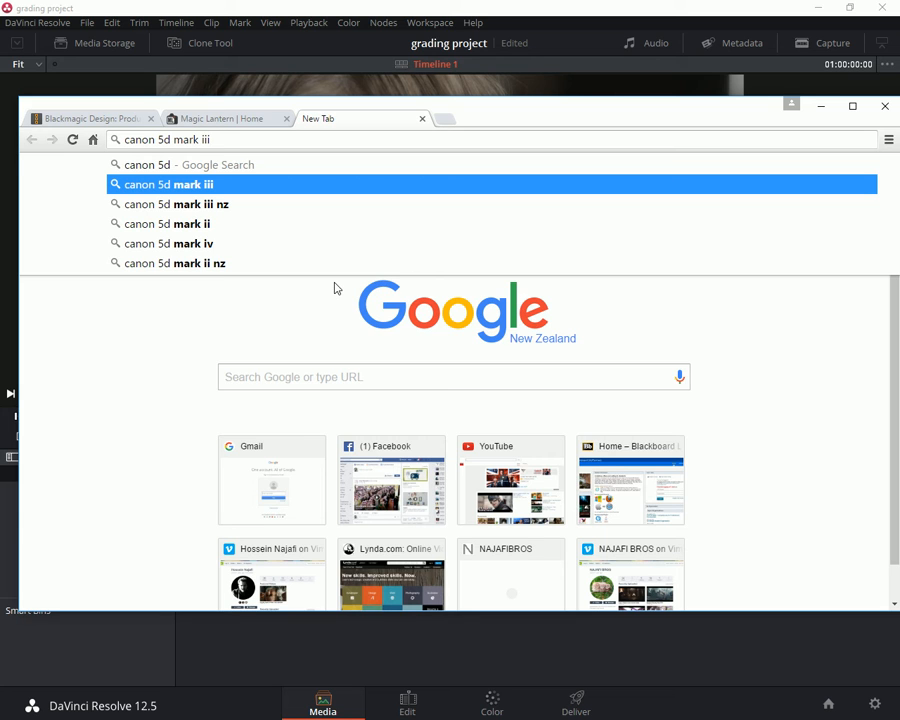
{"action": "key", "text": "ctrl+w"}
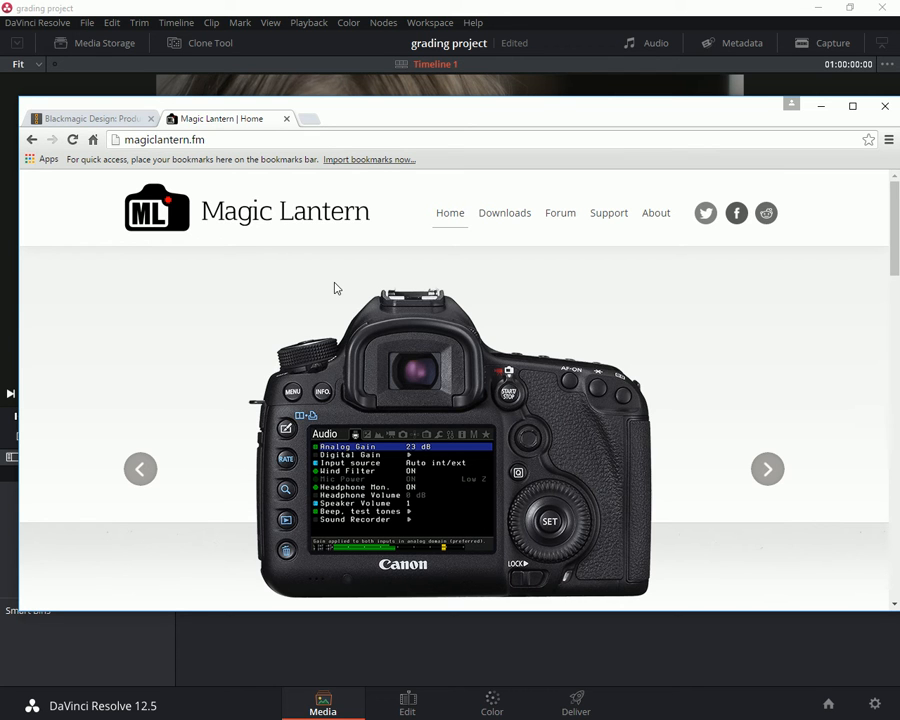
Look over the video and photo features on the Magic Lantern page and close both browser tabs to return to DaVinci Resolve.
{"action": "scroll", "coordinate": [327, 261], "scroll_direction": "down", "scroll_amount": 10}
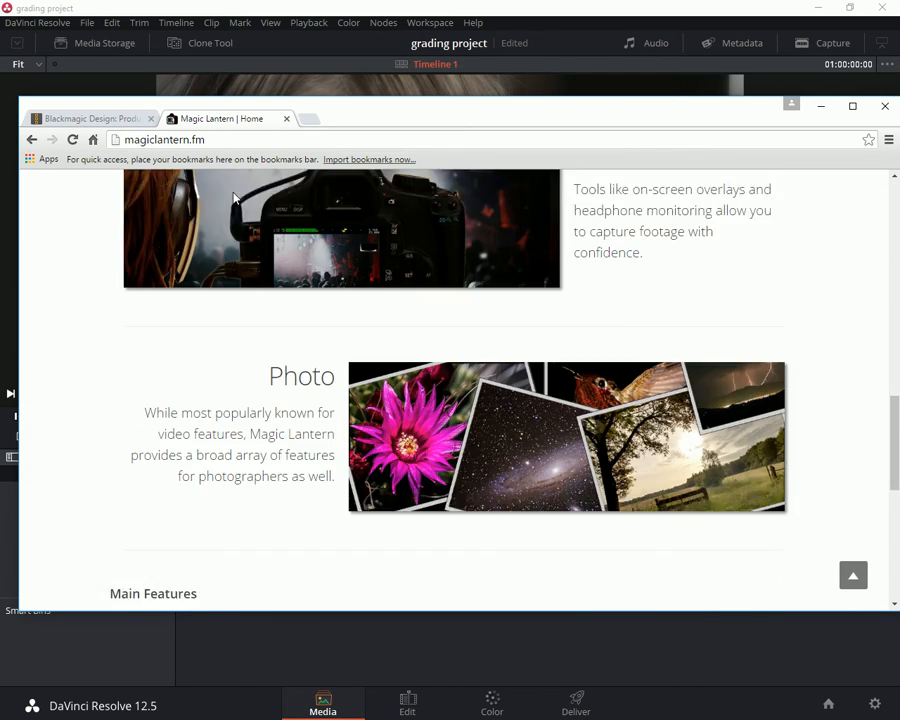
{"action": "scroll", "coordinate": [234, 198], "scroll_direction": "down", "scroll_amount": 3}
{"action": "middle_click", "coordinate": [216, 117]}
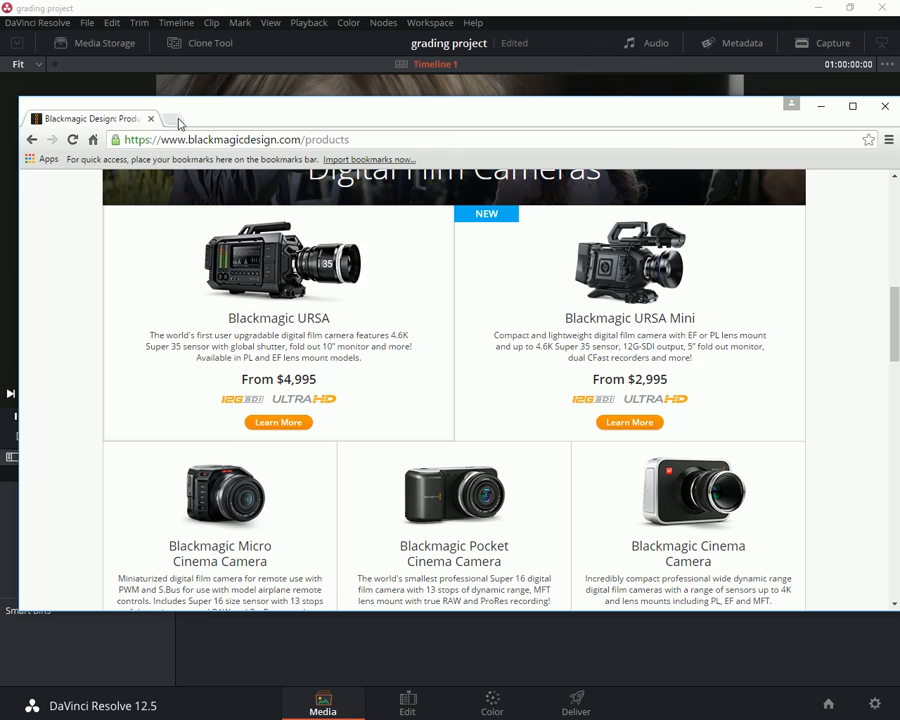
{"action": "middle_click", "coordinate": [134, 122]}
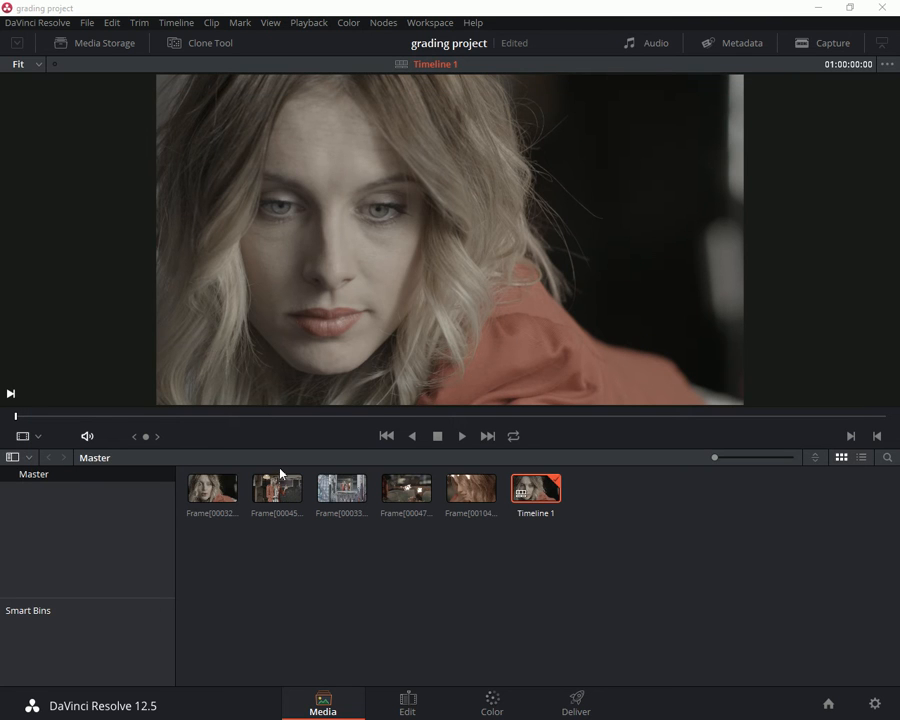
On the Edit page, delete the clip from the timeline and remove Timeline 1 from the media pool.
{"action": "left_click", "coordinate": [235, 484]}
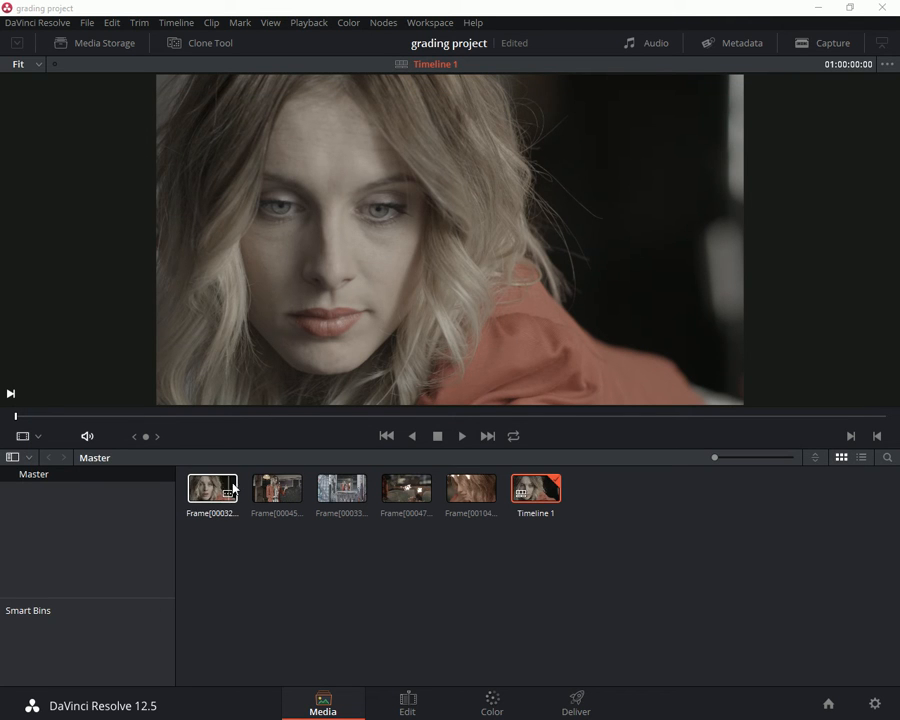
{"action": "left_click", "coordinate": [412, 700]}
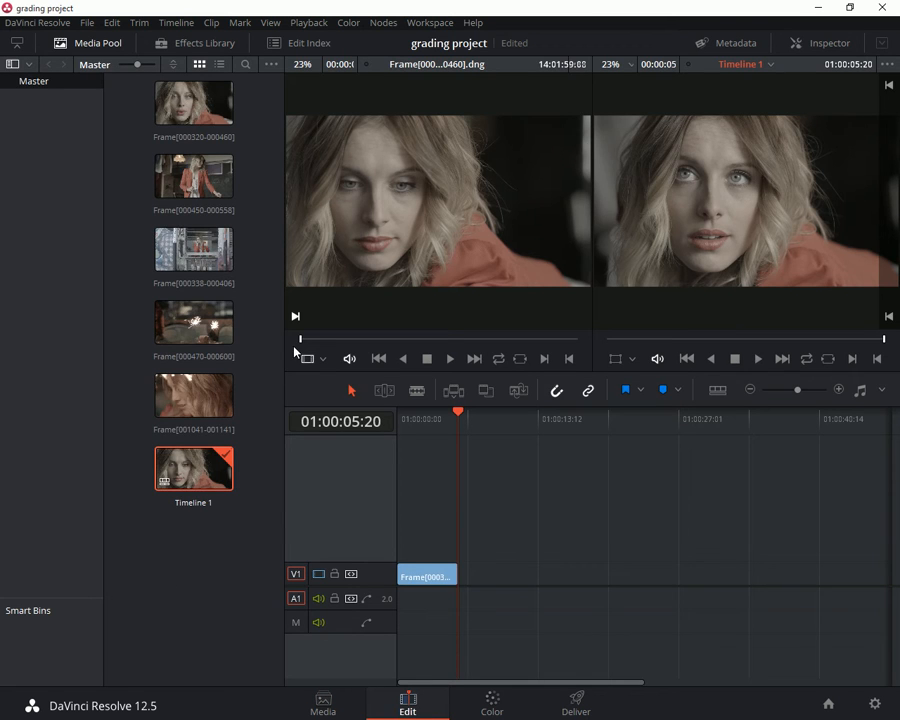
{"action": "left_click", "coordinate": [428, 576]}
{"action": "key", "text": "Delete"}
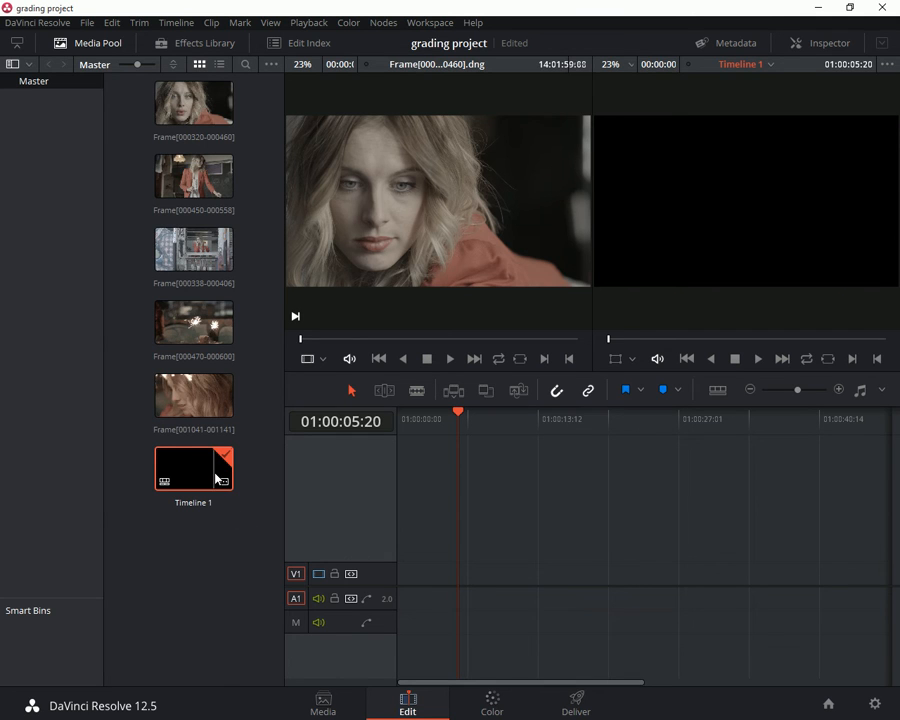
{"action": "key", "text": "Delete"}
{"action": "left_click", "coordinate": [598, 404]}
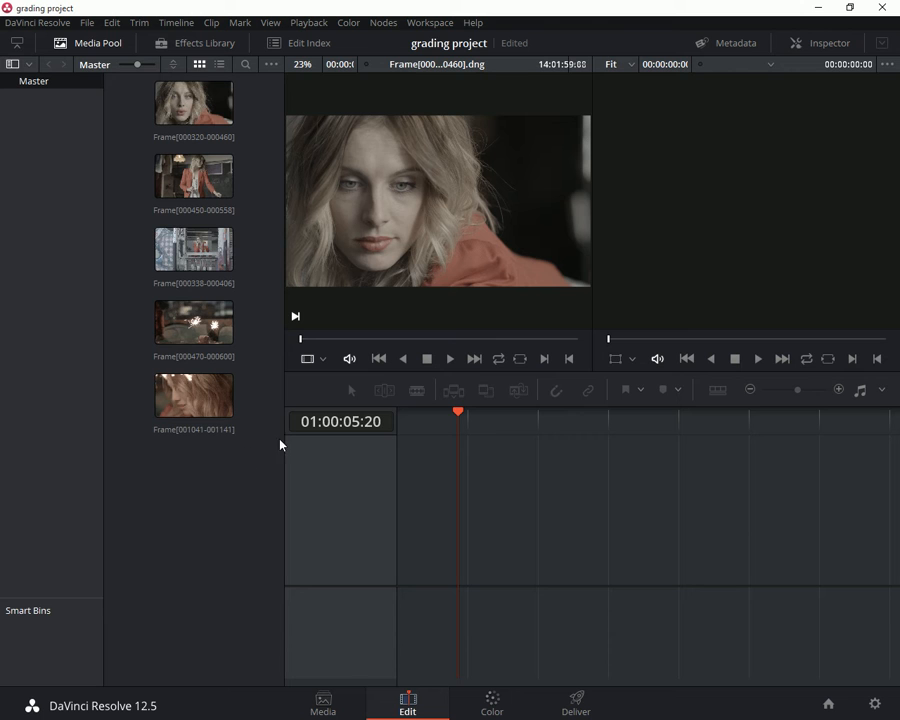
{"action": "left_click_drag", "start_coordinate": [188, 128], "coordinate": [394, 588]}
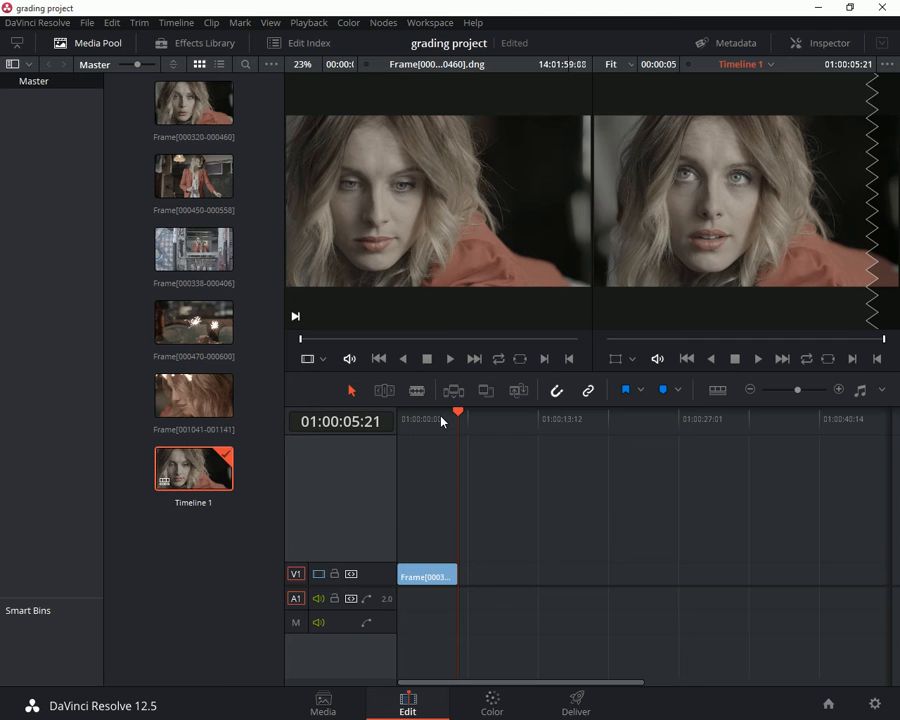
{"action": "left_click_drag", "start_coordinate": [441, 420], "coordinate": [435, 420]}
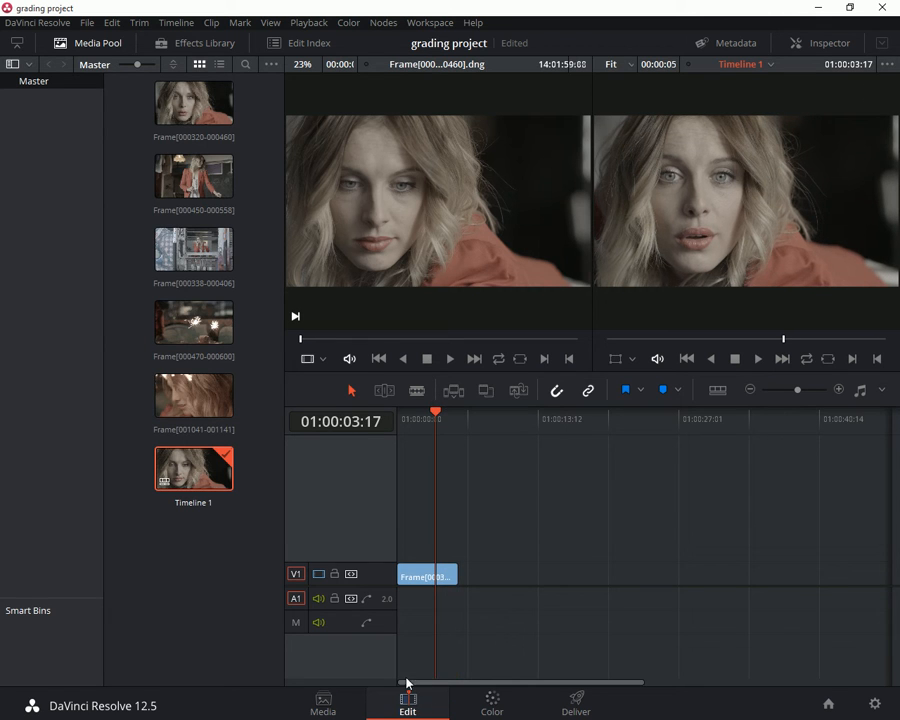
{"action": "left_click", "coordinate": [426, 419]}
{"action": "left_click", "coordinate": [422, 420]}
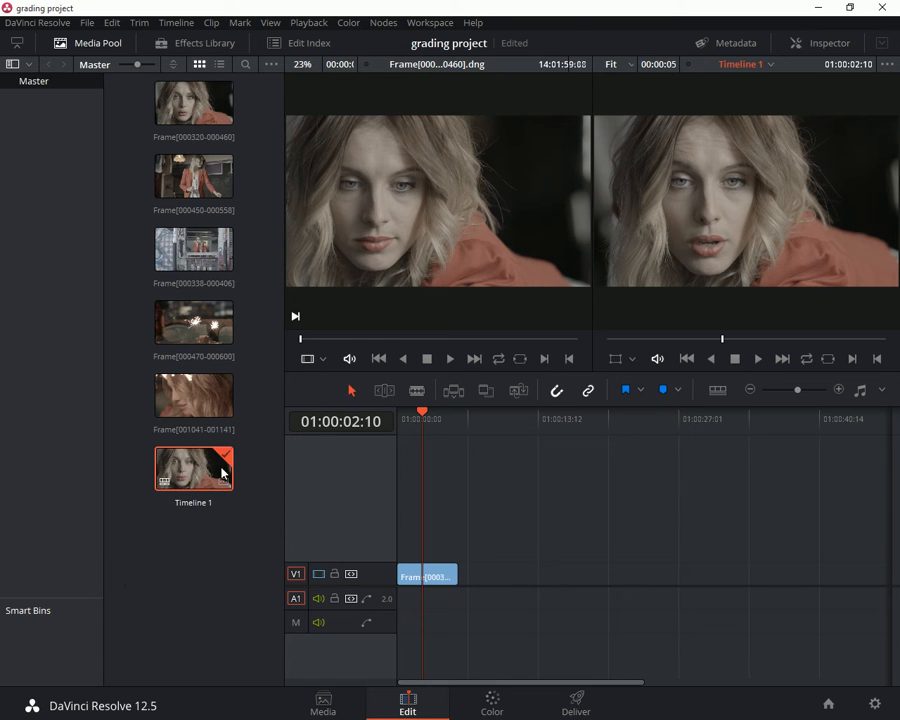
{"action": "key", "text": "space"}
{"action": "key", "text": "space"}
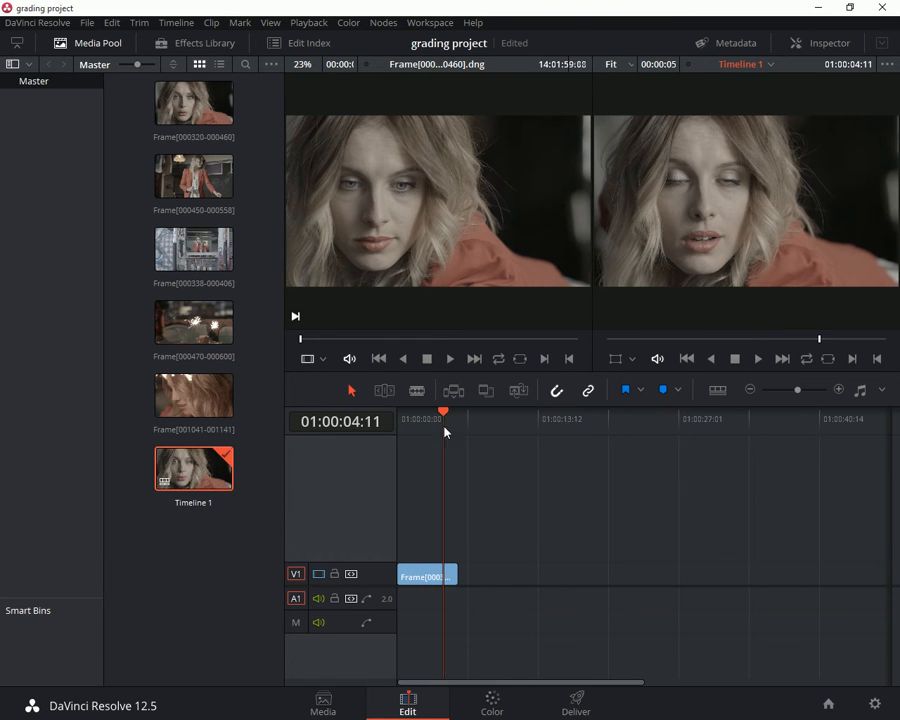
{"action": "left_click", "coordinate": [438, 574]}
{"action": "key", "text": "Delete"}
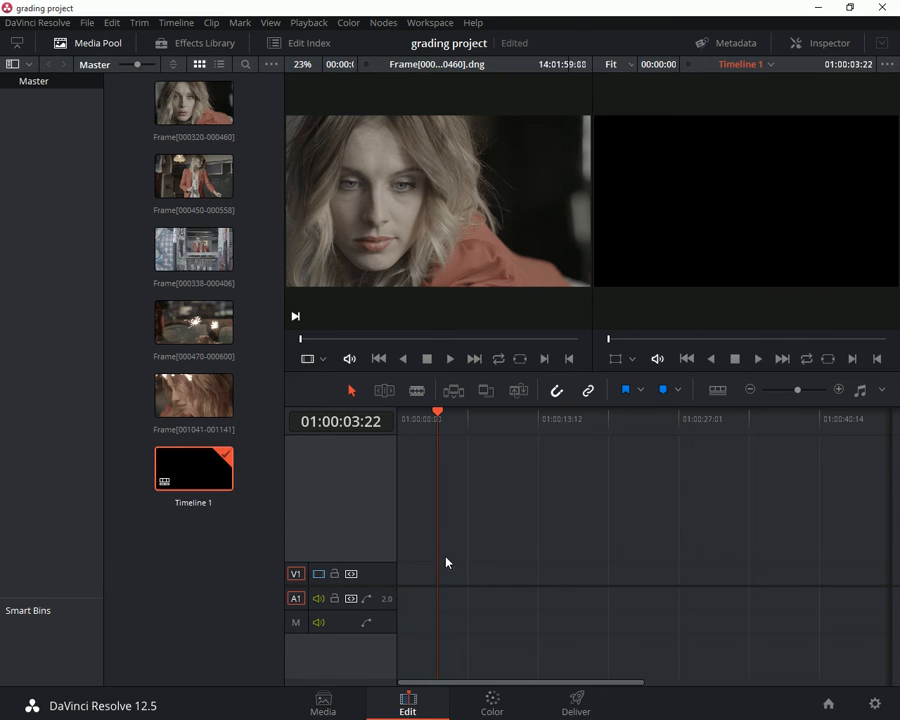
{"action": "left_click", "coordinate": [191, 107]}
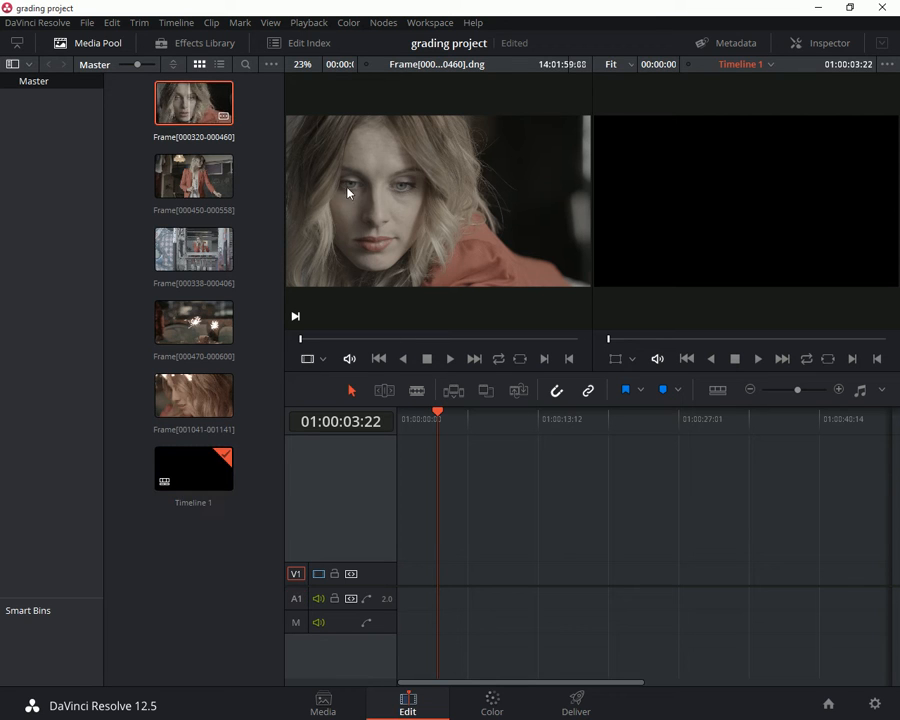
{"action": "left_click", "coordinate": [416, 340]}
{"action": "left_click_drag", "start_coordinate": [416, 340], "coordinate": [471, 341]}
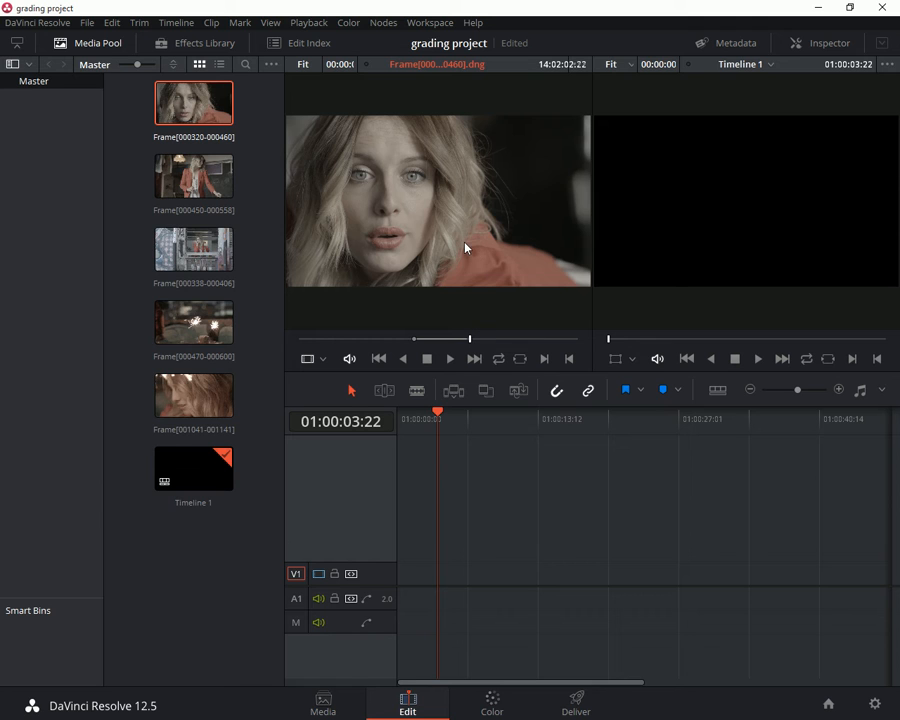
{"action": "left_click_drag", "start_coordinate": [461, 245], "coordinate": [404, 575]}
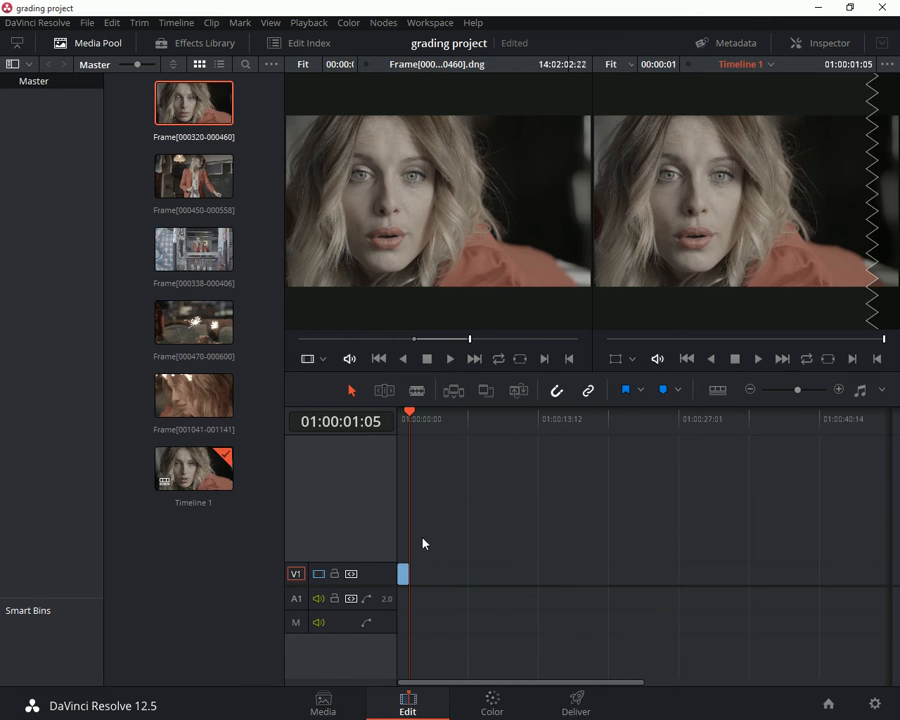
{"action": "left_click_drag", "start_coordinate": [794, 392], "coordinate": [807, 397]}
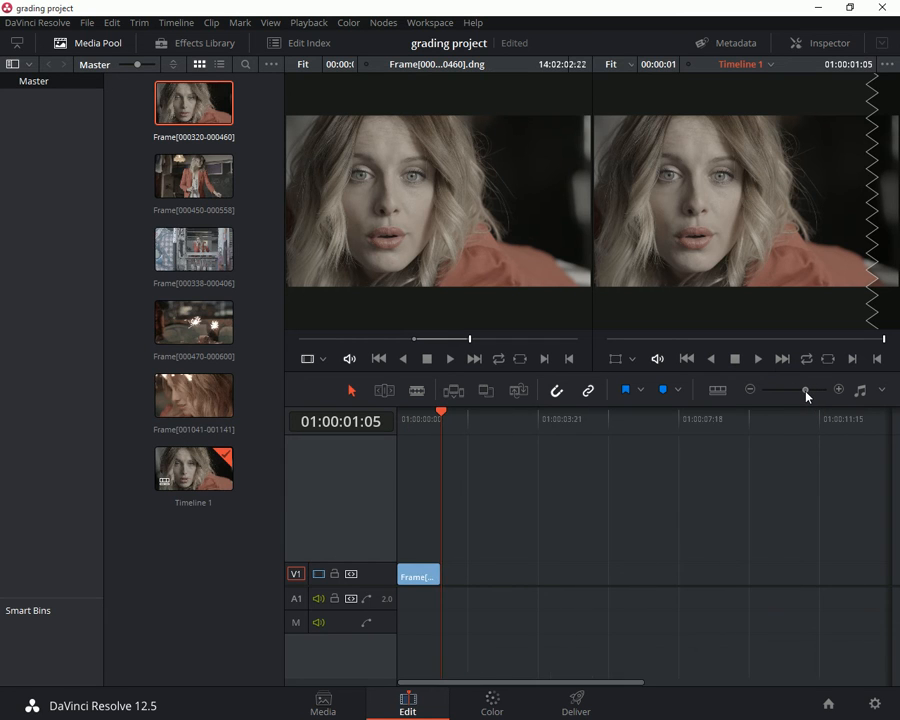
{"action": "left_click", "coordinate": [188, 197]}
{"action": "double_click", "coordinate": [188, 197]}
{"action": "left_click_drag", "start_coordinate": [205, 182], "coordinate": [446, 588]}
{"action": "left_click", "coordinate": [482, 416]}
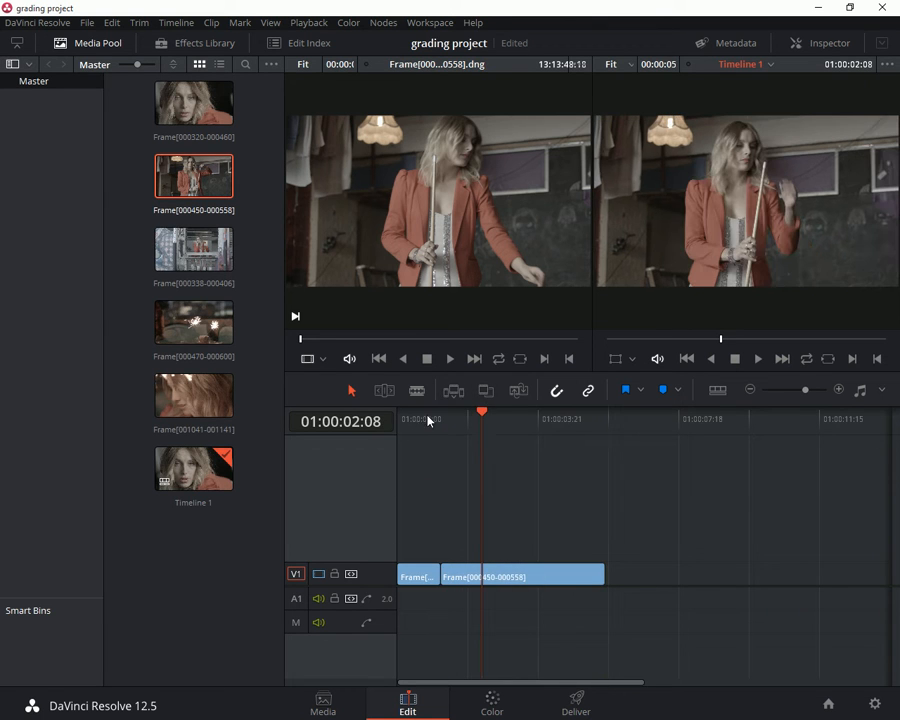
{"action": "left_click", "coordinate": [217, 255]}
{"action": "double_click", "coordinate": [217, 255]}
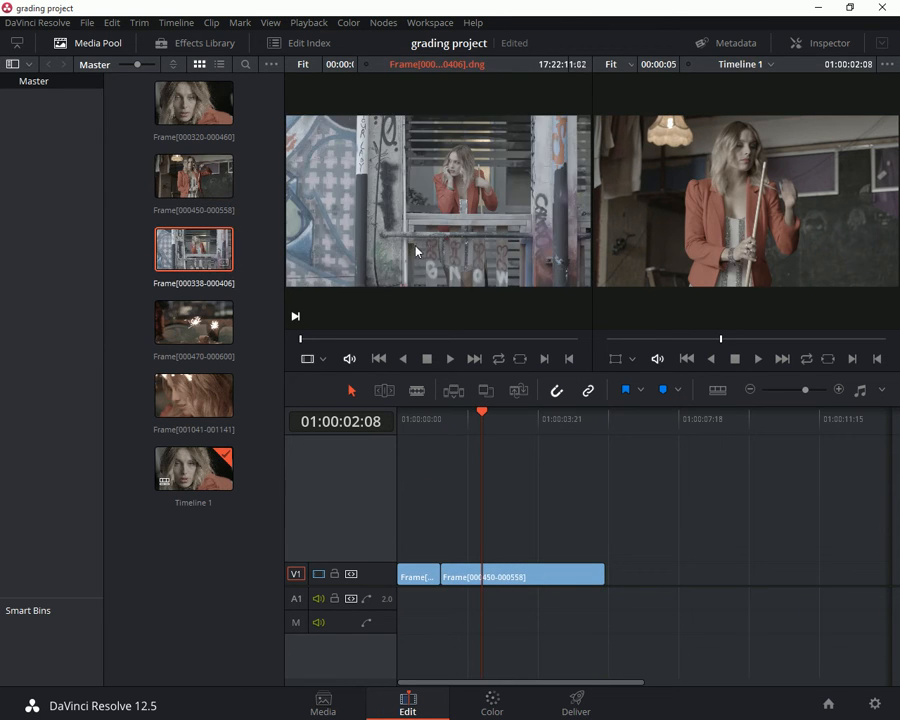
{"action": "left_click", "coordinate": [414, 340]}
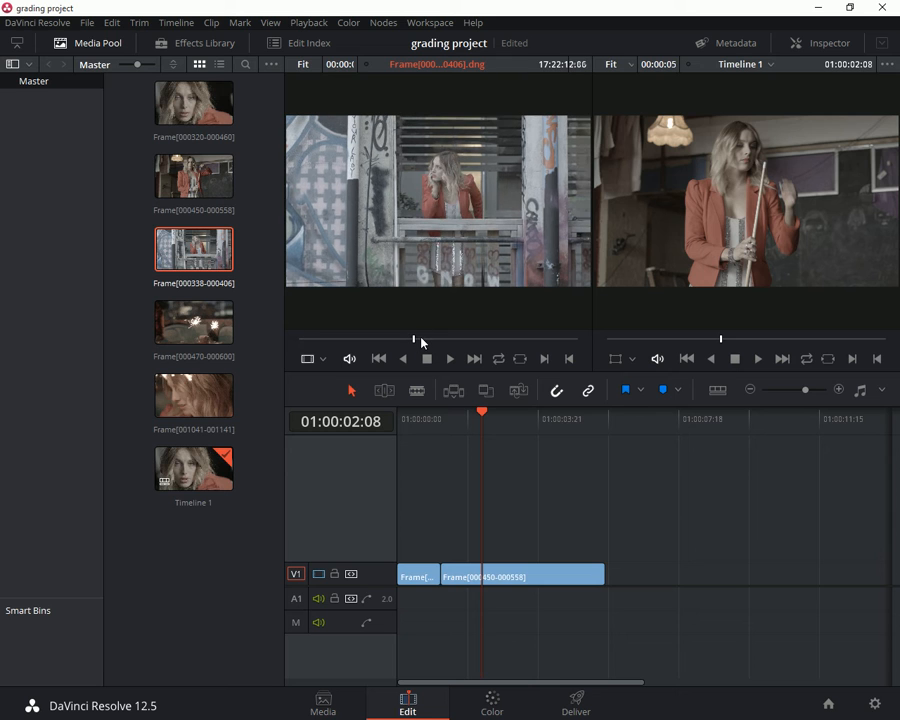
{"action": "left_click", "coordinate": [474, 340]}
{"action": "left_click_drag", "start_coordinate": [398, 197], "coordinate": [844, 230]}
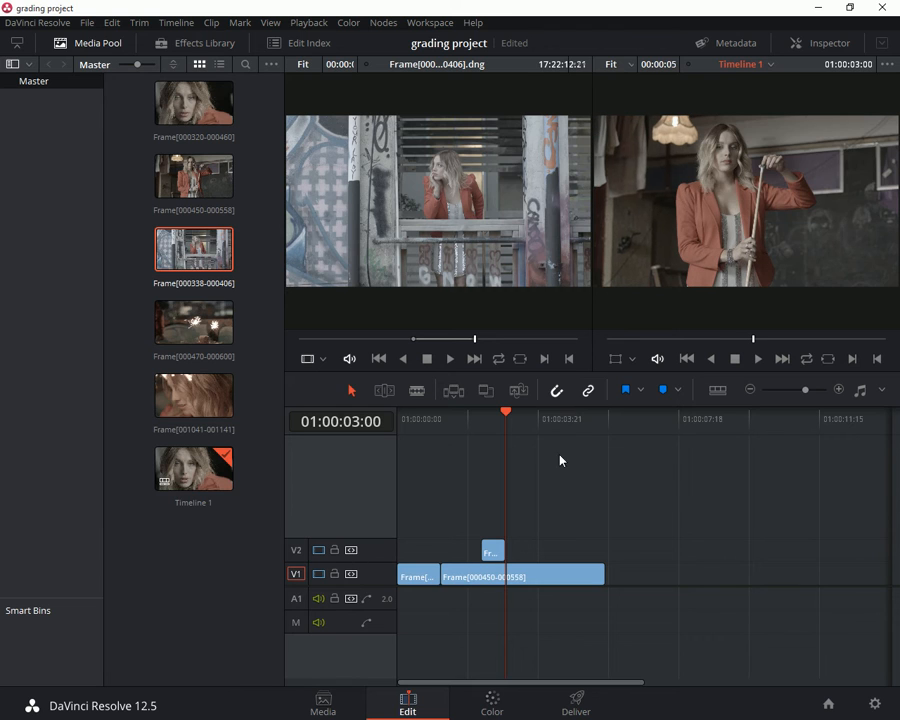
Step the playhead through the timeline by single frames and from edit point to edit point.
{"action": "left_click_drag", "start_coordinate": [505, 422], "coordinate": [488, 436]}
{"action": "key", "text": "Right"}
{"action": "key", "text": "Right"}
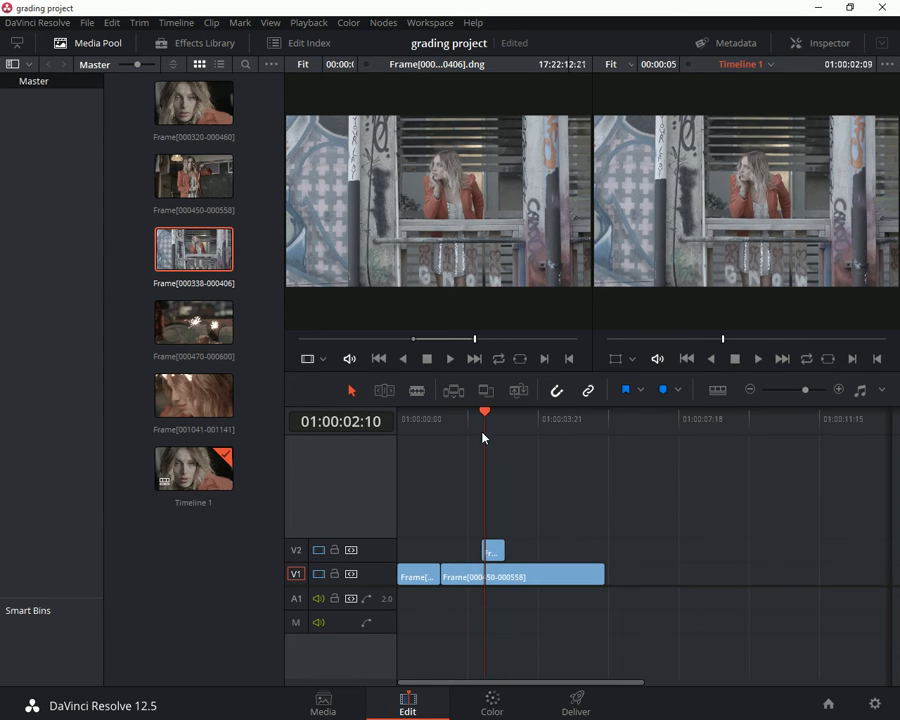
{"action": "key", "text": "Up"}
{"action": "key", "text": "Up"}
{"action": "key", "text": "Down"}
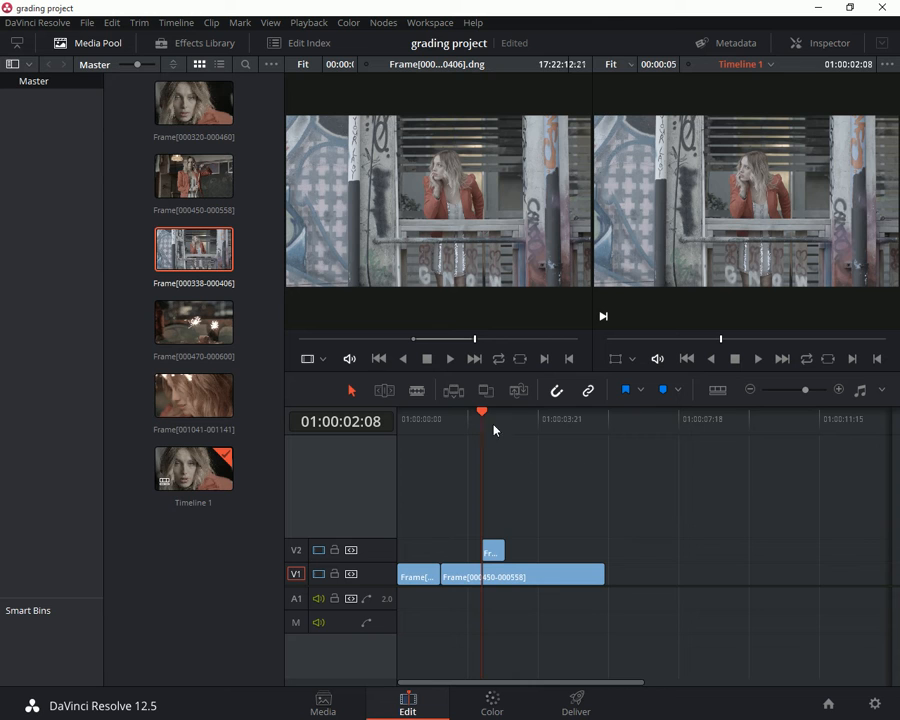
Split the short V2 clip with the blade and delete its second part.
{"action": "mouse_move", "coordinate": [497, 555]}
{"action": "left_mouse_down"}
{"action": "mouse_move", "coordinate": [512, 545]}
{"action": "mouse_move", "coordinate": [492, 545]}
{"action": "left_mouse_up"}
{"action": "key", "text": "b"}
{"action": "left_click", "coordinate": [488, 548]}
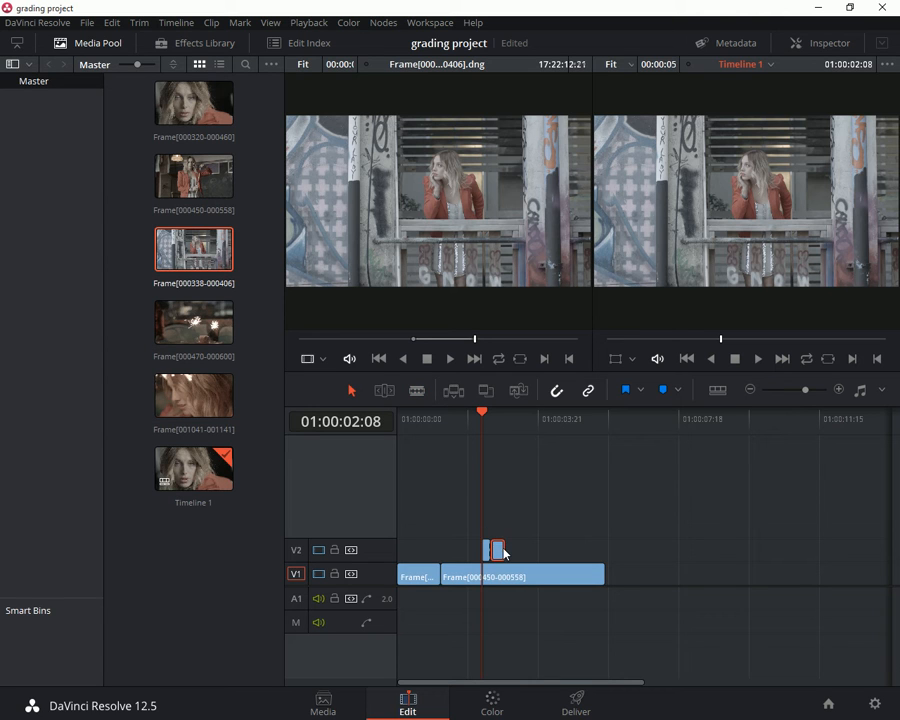
{"action": "left_click", "coordinate": [504, 553]}
{"action": "key", "text": "Delete"}
In trim edit mode, roll the cut between the two V1 clips to 01:00:01:18 and remove the remaining V2 piece.
{"action": "left_click", "coordinate": [386, 391]}
{"action": "left_click_drag", "start_coordinate": [438, 577], "coordinate": [463, 577]}
{"action": "left_click", "coordinate": [486, 548]}
{"action": "key", "text": "Down"}
{"action": "left_click", "coordinate": [487, 554]}
{"action": "left_click", "coordinate": [487, 556]}
{"action": "left_click_drag", "start_coordinate": [452, 530], "coordinate": [508, 602]}
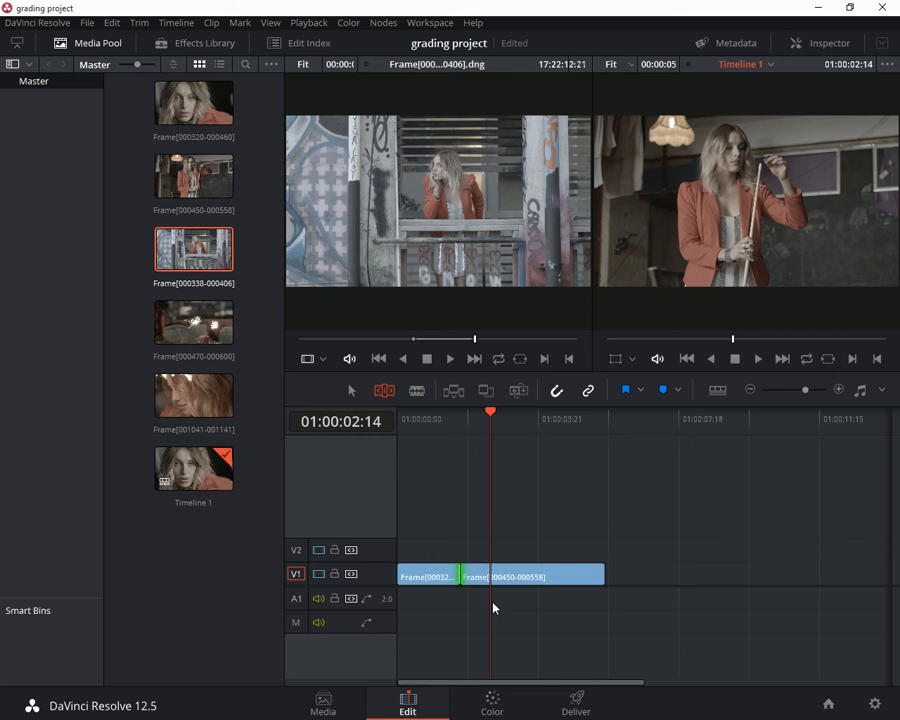
Check the timeline's clips on the Color page, return to the Edit page and delete both V1 clips.
{"action": "left_click", "coordinate": [492, 710]}
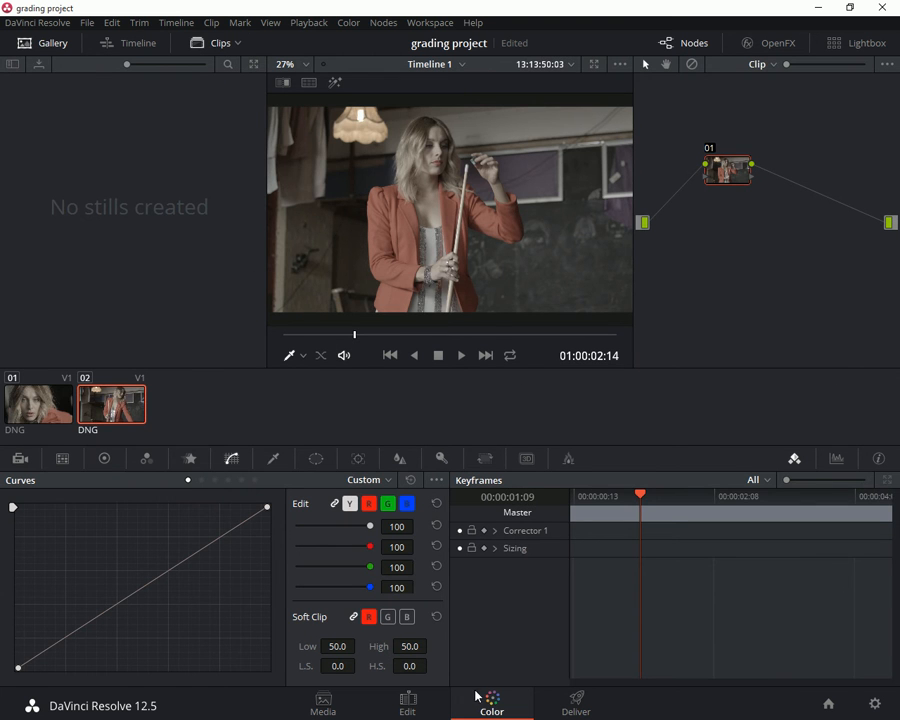
{"action": "left_click", "coordinate": [407, 703]}
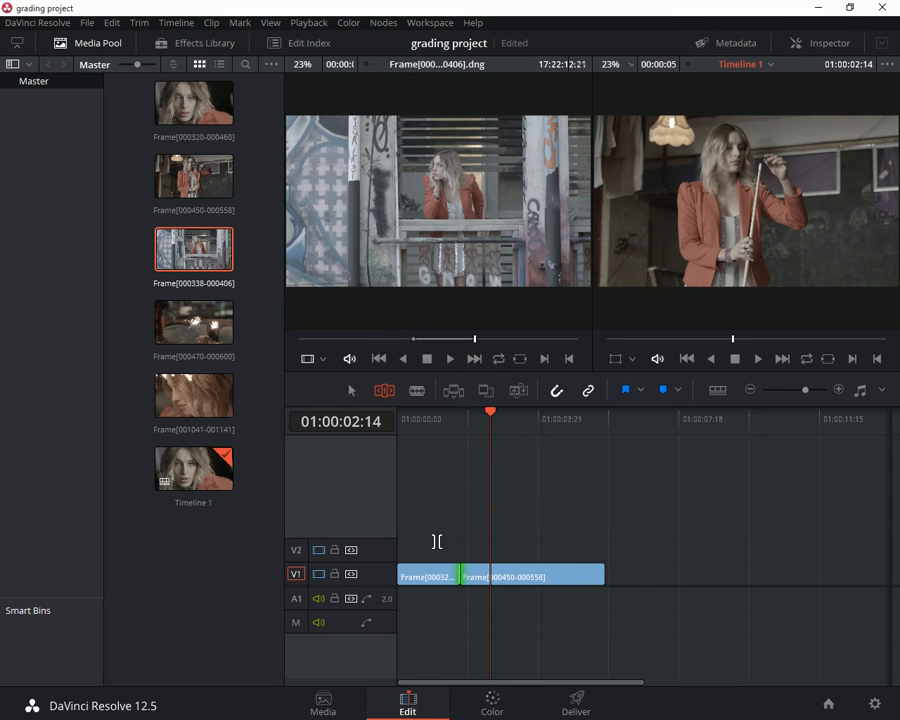
{"action": "key", "text": "Up"}
{"action": "left_click_drag", "start_coordinate": [426, 521], "coordinate": [493, 596]}
{"action": "key", "text": "Delete"}
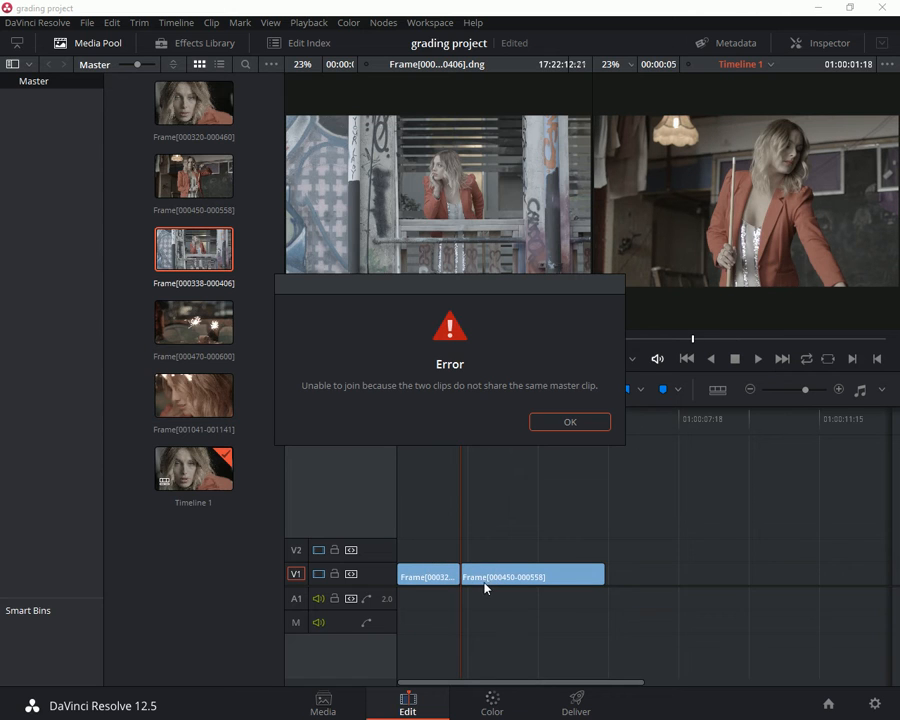
{"action": "left_click", "coordinate": [542, 419]}
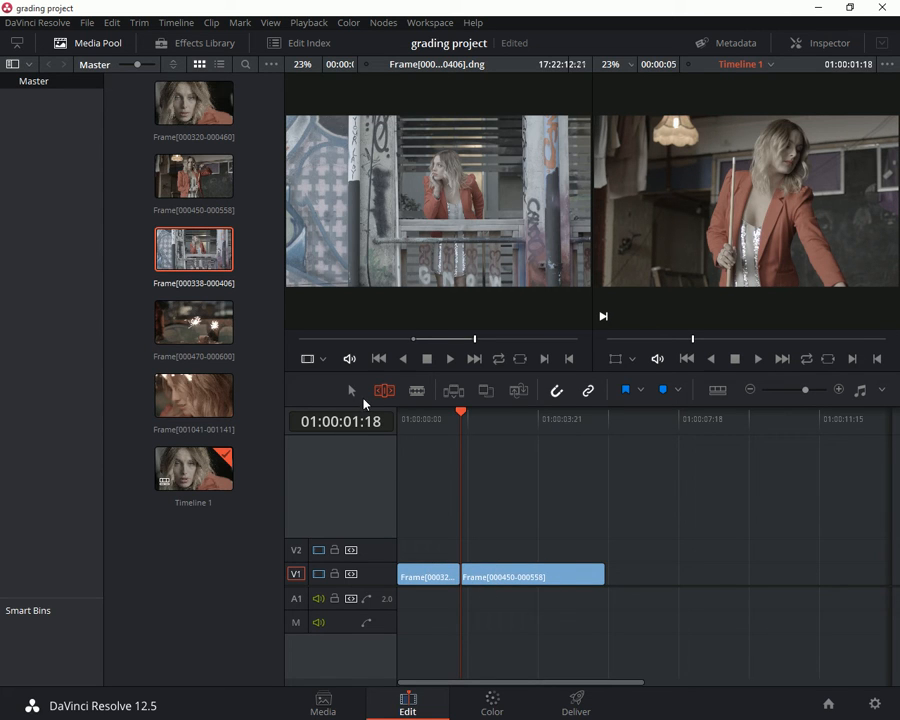
{"action": "left_click_drag", "start_coordinate": [438, 541], "coordinate": [488, 591]}
{"action": "key", "text": "Delete"}
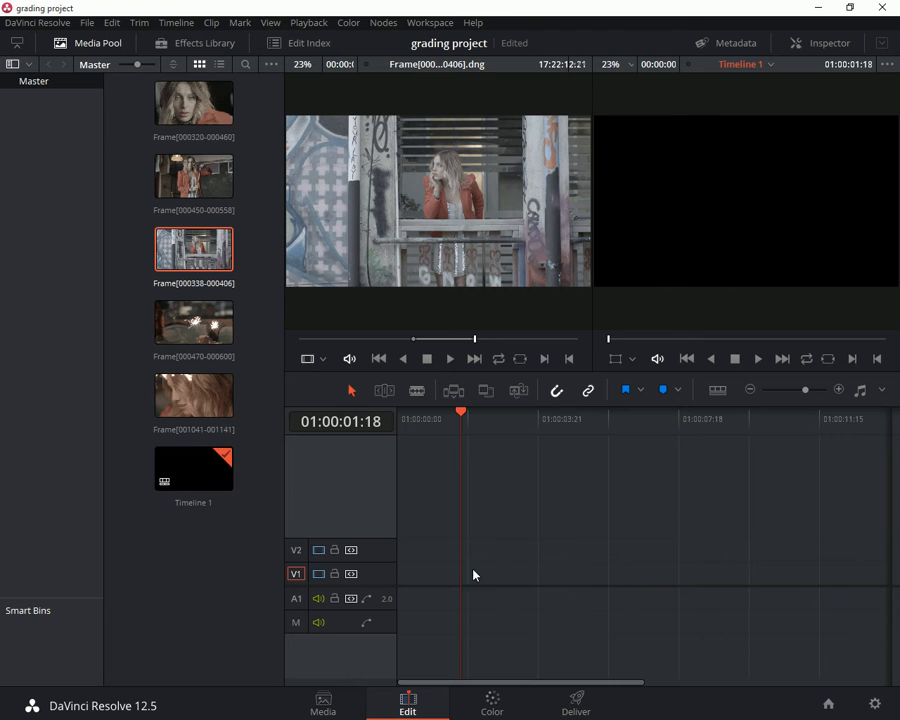
{"action": "left_click", "coordinate": [201, 542]}
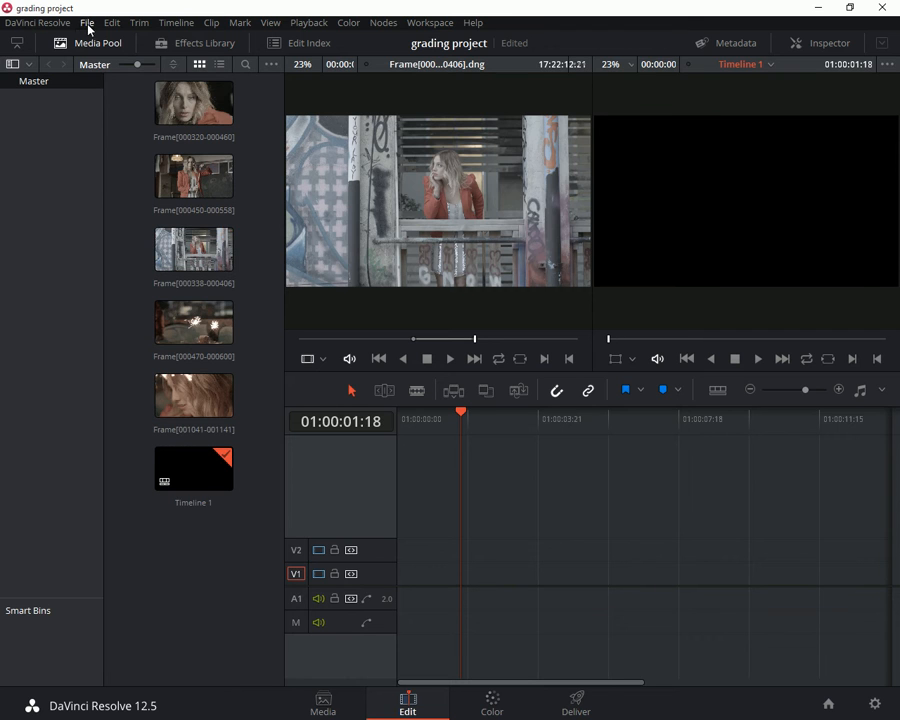
View the Export AAF, XML options for the timeline and close them without exporting.
{"action": "left_click", "coordinate": [87, 22]}
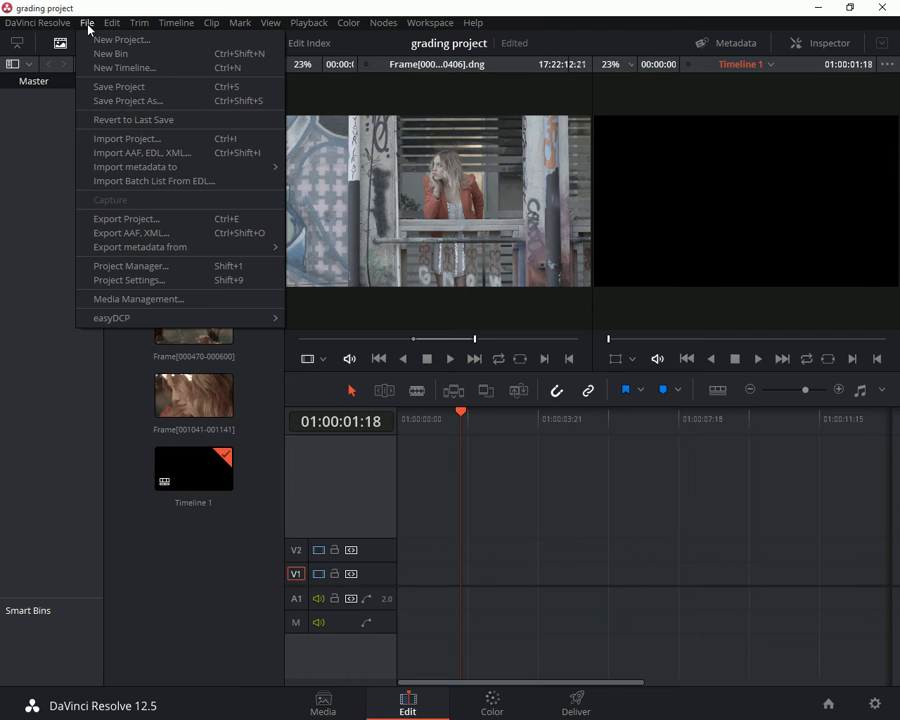
{"action": "left_click", "coordinate": [143, 236]}
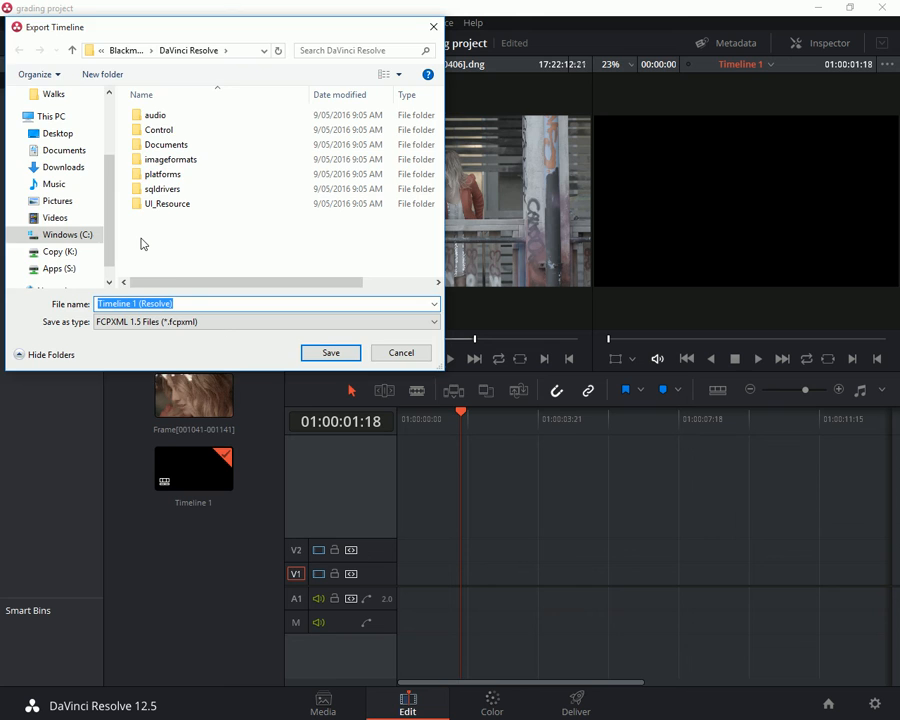
{"action": "key", "text": "Escape"}
Examine the load settings for XML for grading.xml from the AUT folder, cancel the import and return to the Media page.
{"action": "left_click", "coordinate": [87, 22]}
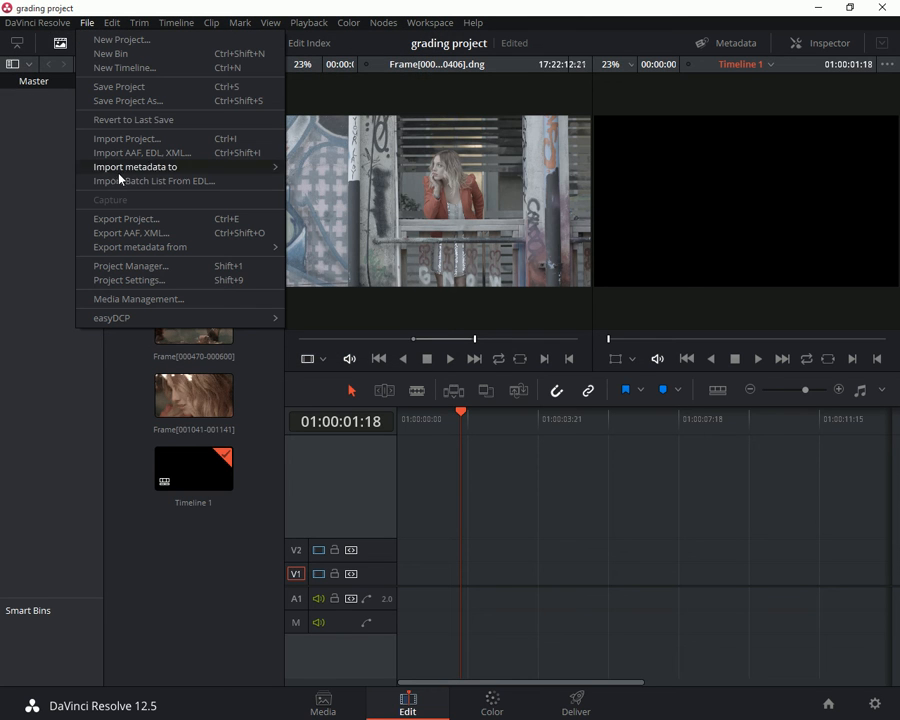
{"action": "left_click", "coordinate": [143, 153]}
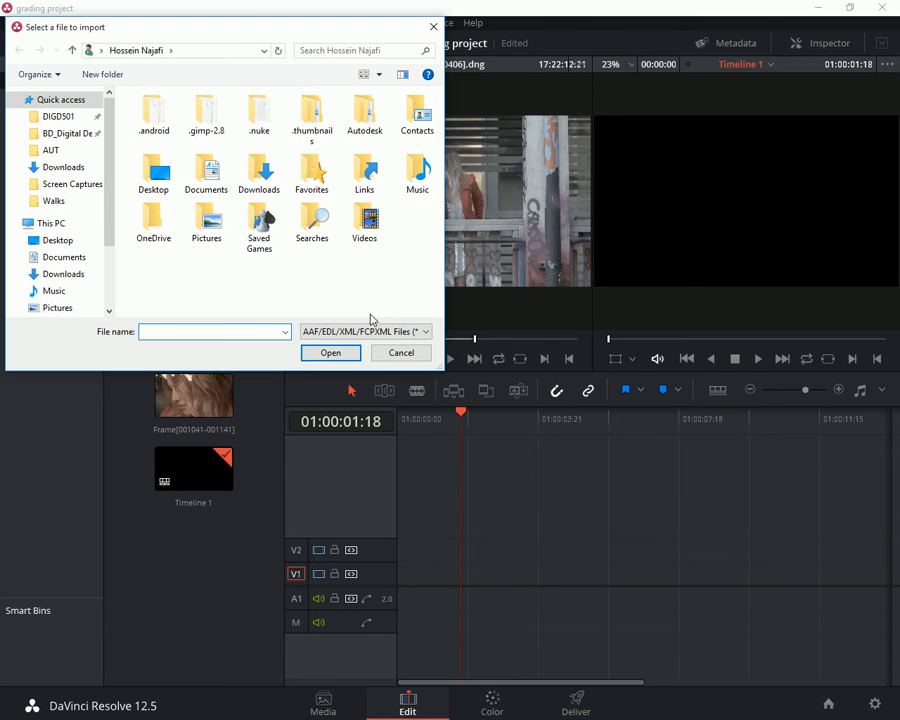
{"action": "left_click_drag", "start_coordinate": [262, 37], "coordinate": [390, 180]}
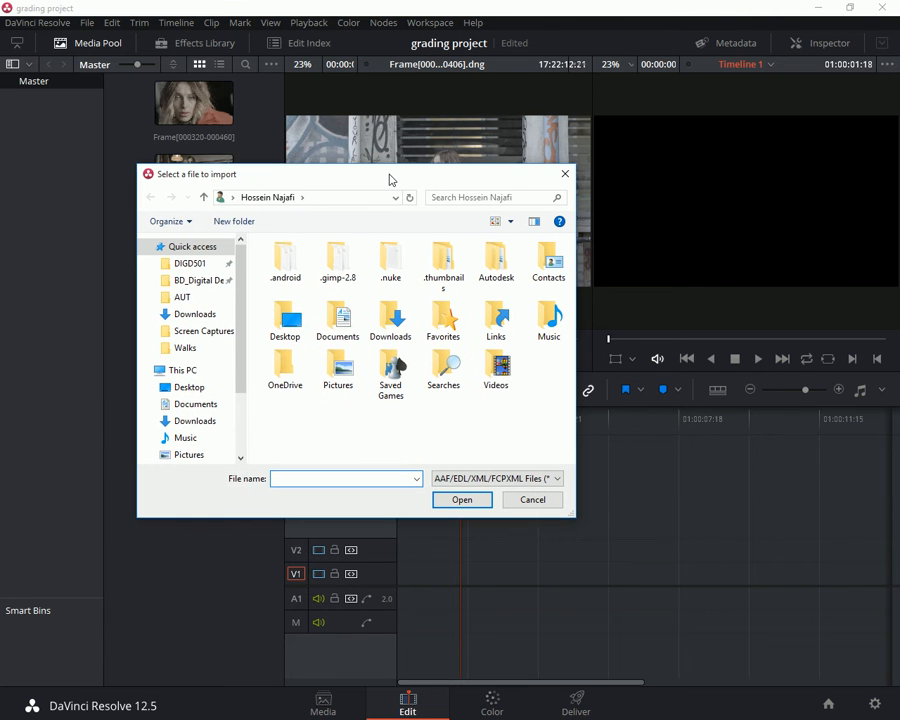
{"action": "left_click", "coordinate": [216, 265]}
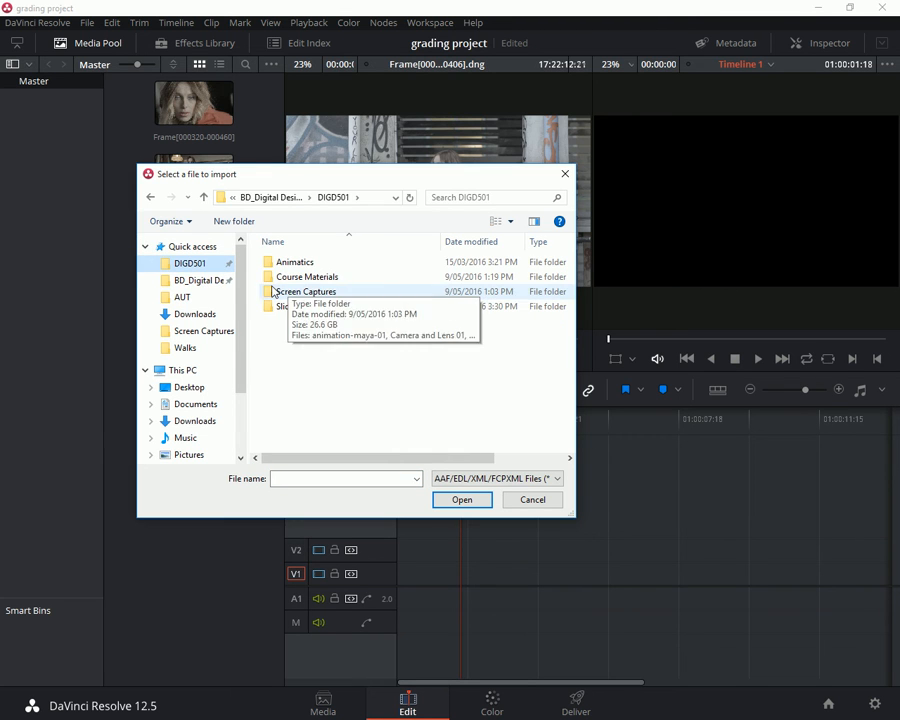
{"action": "left_click", "coordinate": [209, 298]}
{"action": "double_click", "coordinate": [333, 292]}
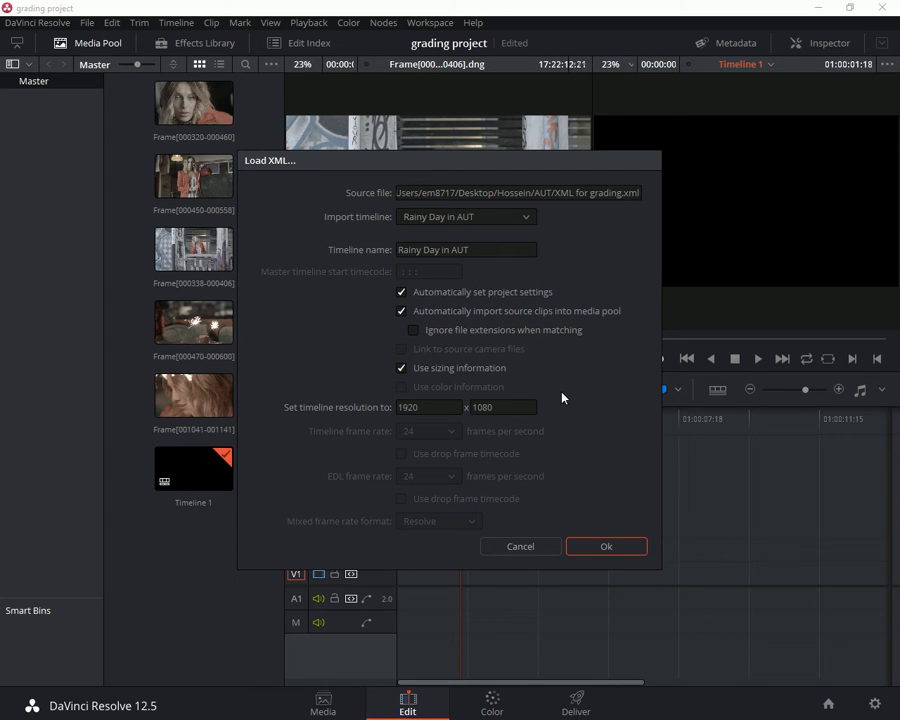
{"action": "left_click", "coordinate": [521, 546]}
{"action": "left_click", "coordinate": [323, 703]}
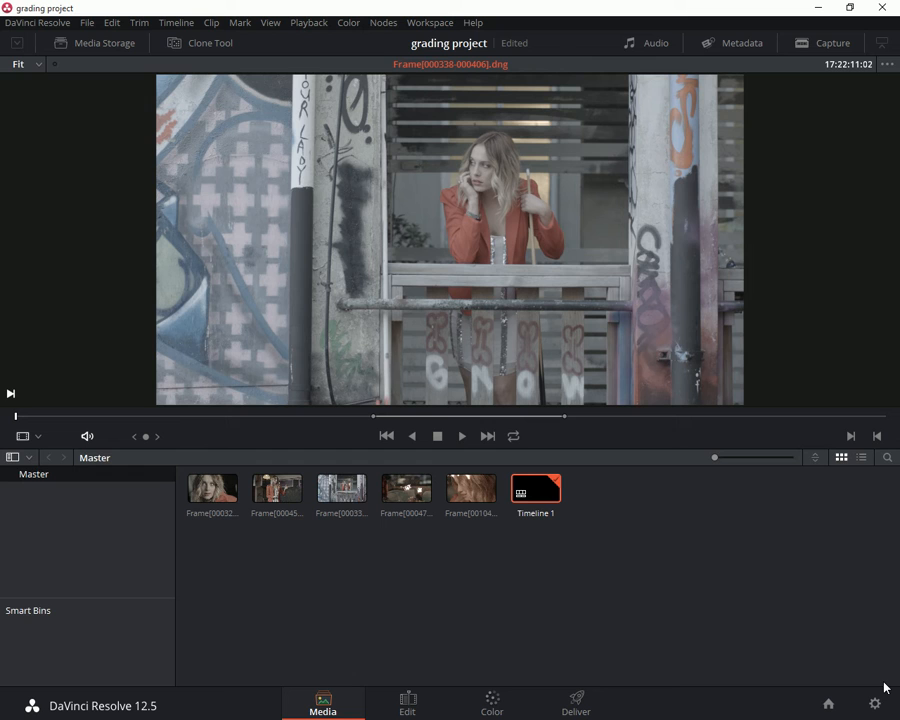
Check the timeline format and frame rate in the project settings and close them without changes.
{"action": "left_click", "coordinate": [875, 703]}
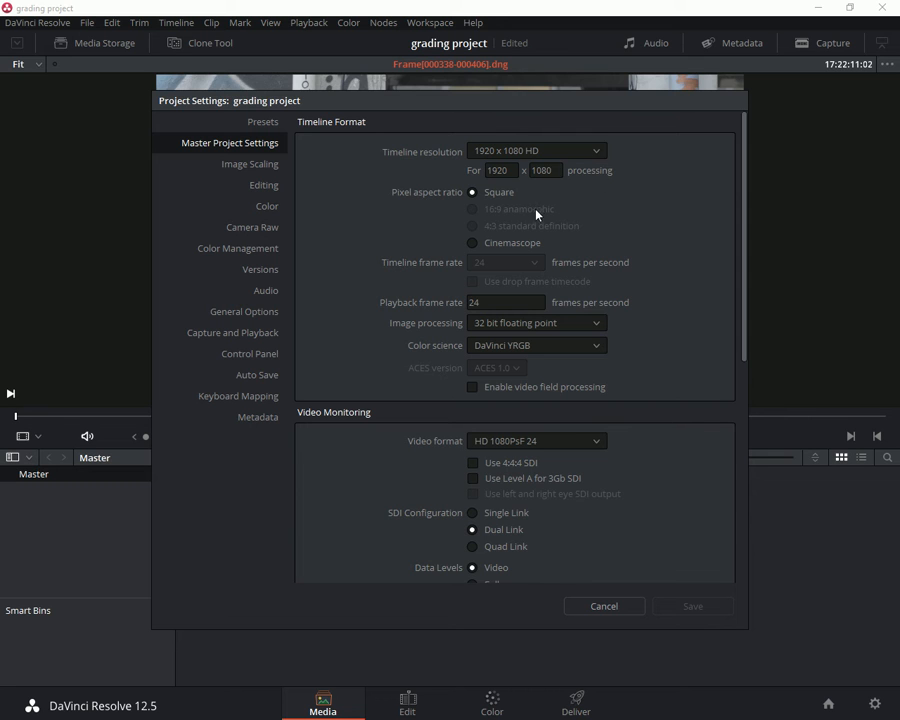
{"action": "left_click", "coordinate": [532, 246]}
{"action": "left_click", "coordinate": [653, 604]}
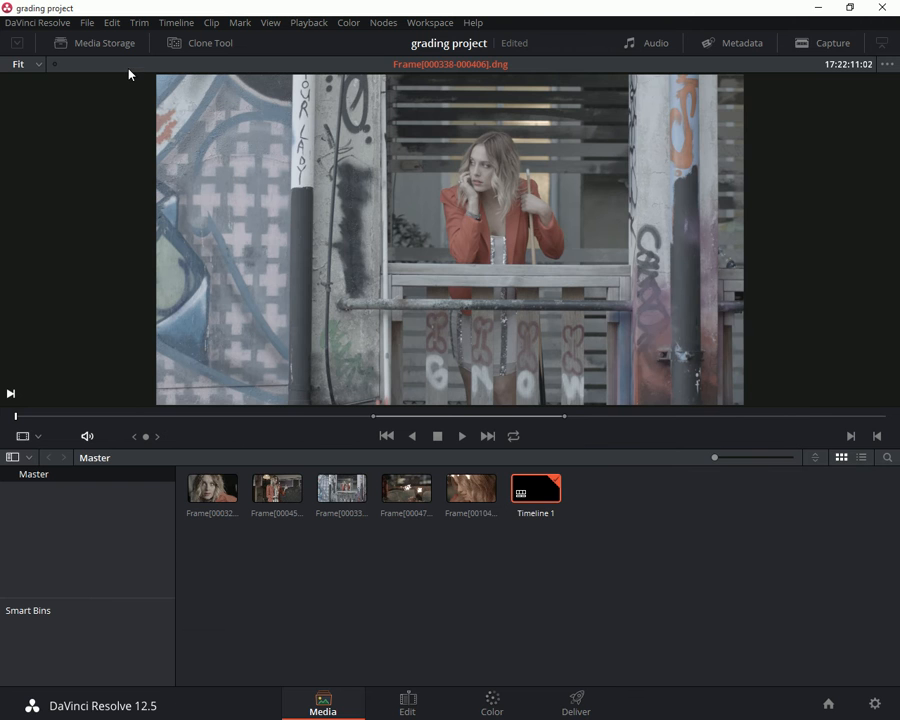
On the Edit page, remove Timeline 1 from the media pool and confirm the removal.
{"action": "left_click", "coordinate": [414, 699]}
{"action": "left_click", "coordinate": [181, 476]}
{"action": "key", "text": "Delete"}
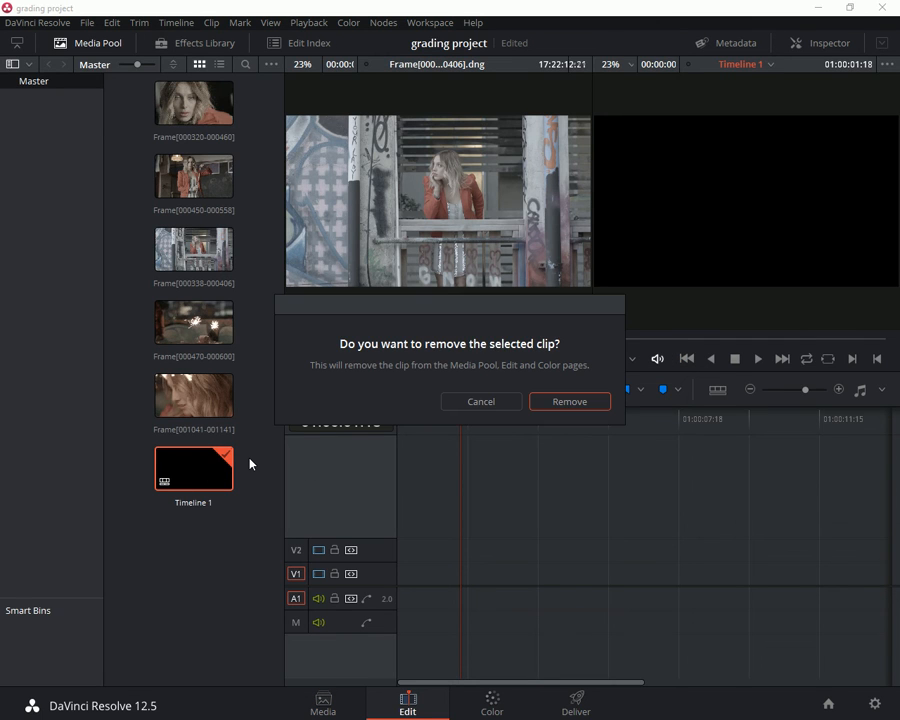
{"action": "left_click", "coordinate": [572, 401]}
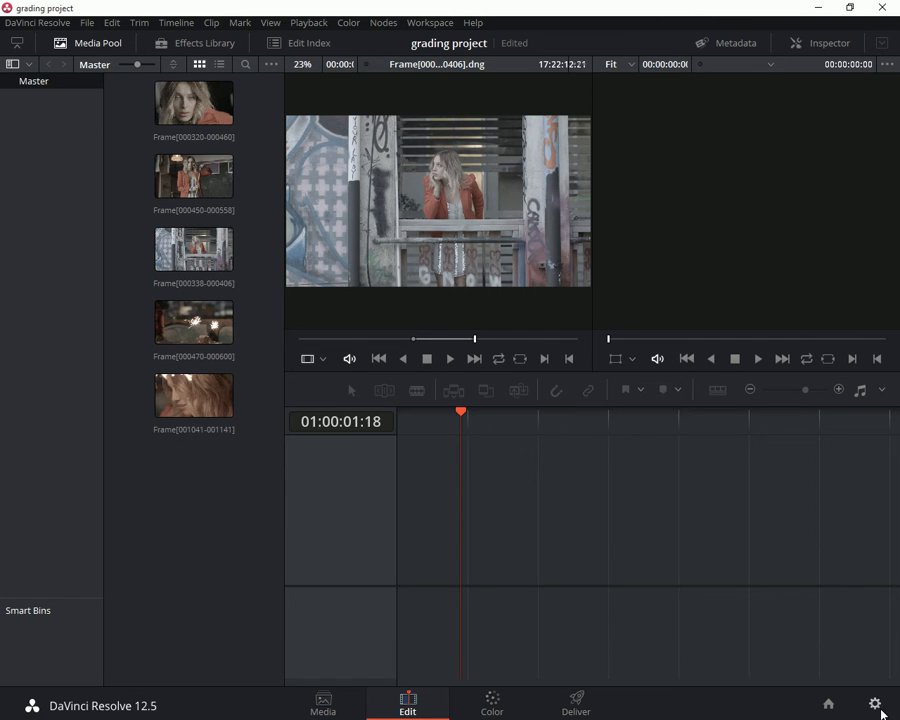
Examine the master project settings for the timeline frame rate, video monitoring and conform options.
{"action": "left_click", "coordinate": [875, 704]}
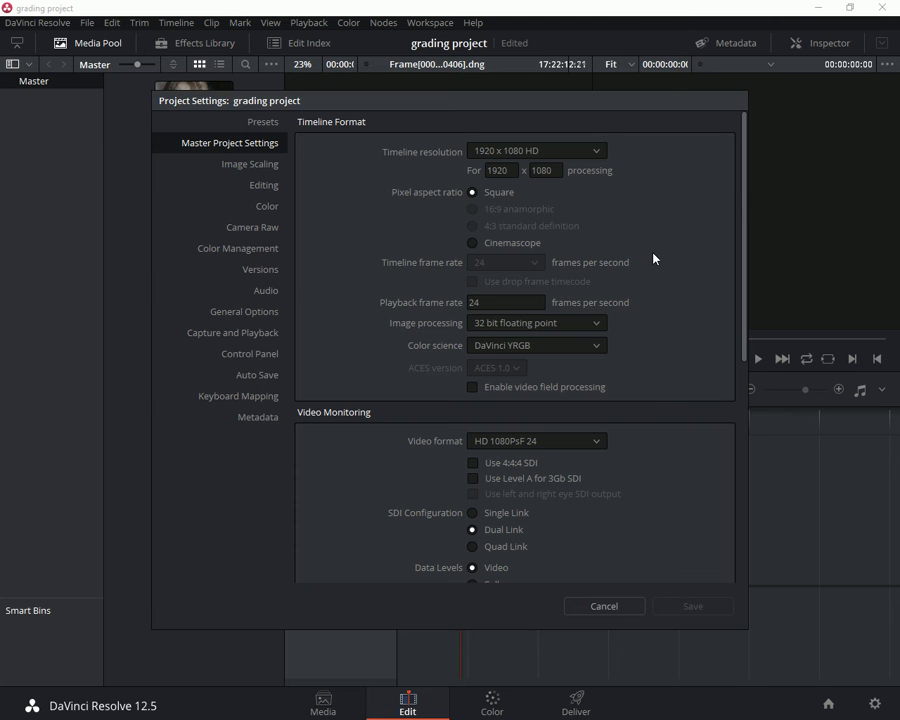
{"action": "left_click", "coordinate": [629, 607]}
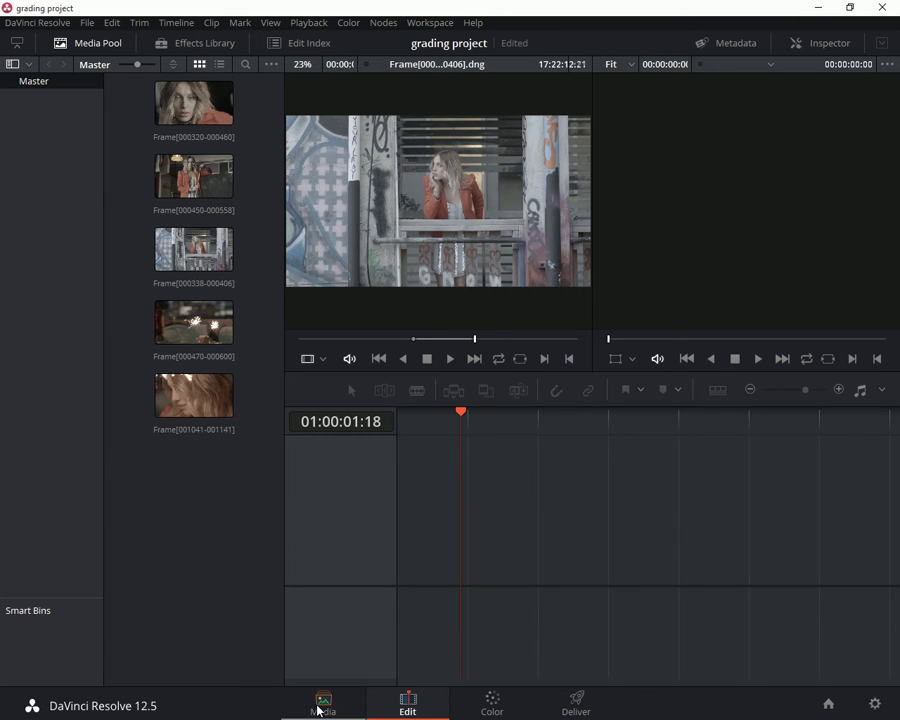
{"action": "left_click", "coordinate": [320, 705]}
{"action": "left_click", "coordinate": [875, 704]}
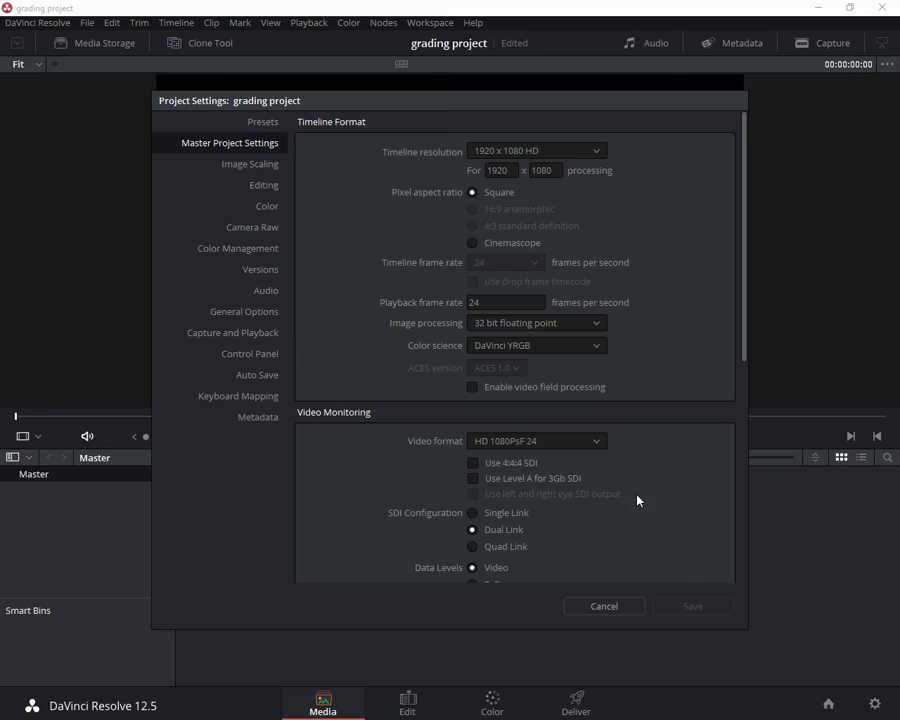
{"action": "scroll", "coordinate": [546, 358], "scroll_direction": "down", "scroll_amount": 5}
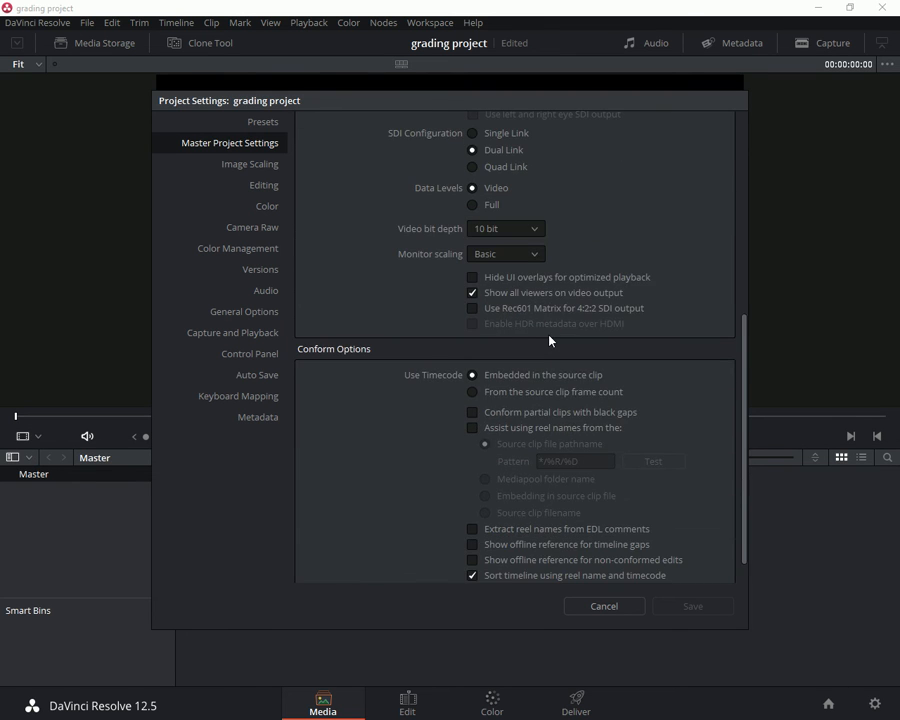
{"action": "scroll", "coordinate": [555, 338], "scroll_direction": "up", "scroll_amount": 5}
{"action": "scroll", "coordinate": [540, 315], "scroll_direction": "down", "scroll_amount": 5}
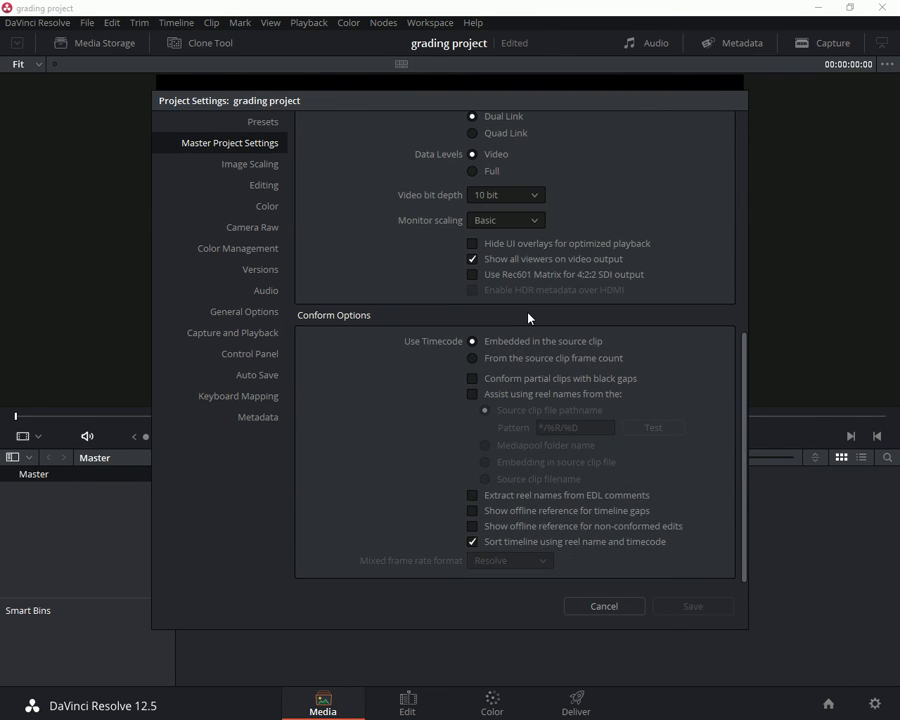
{"action": "scroll", "coordinate": [528, 315], "scroll_direction": "up", "scroll_amount": 5}
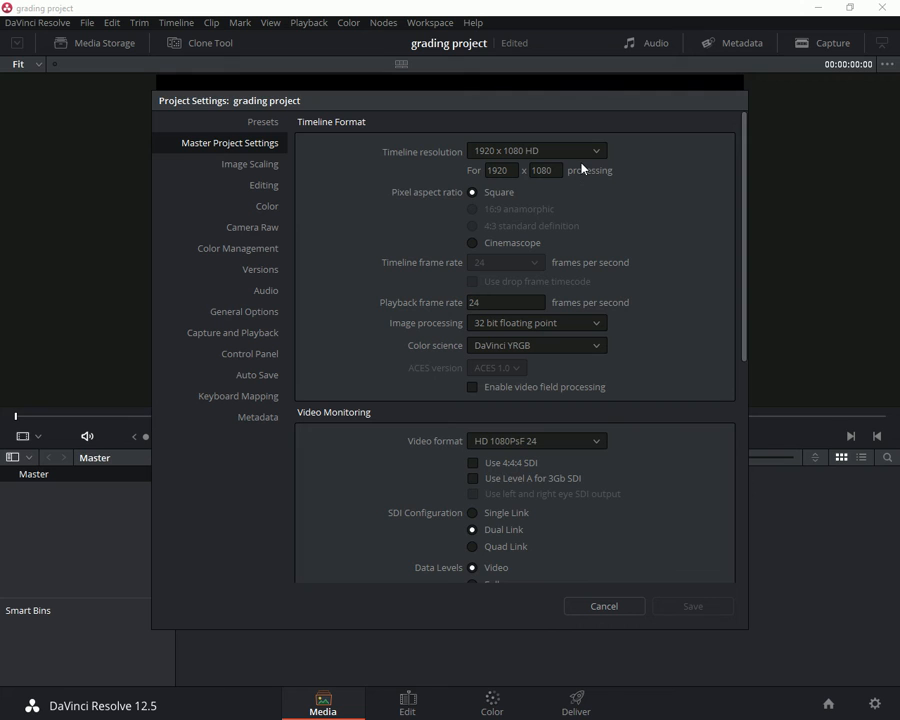
Look through the available timeline resolutions and video formats, keep the existing ones and cancel the project settings.
{"action": "left_click", "coordinate": [591, 153]}
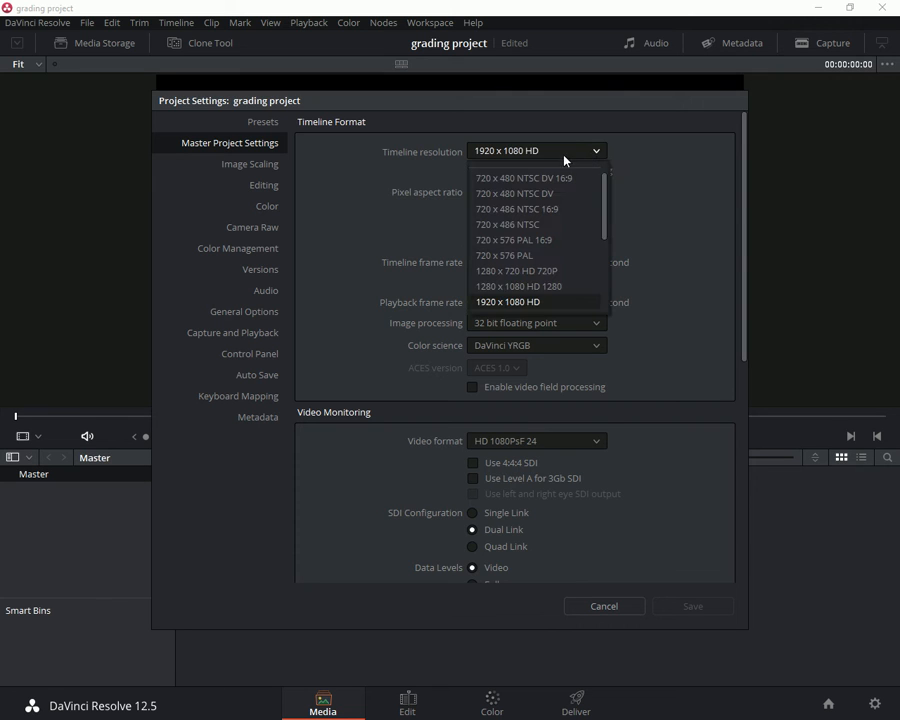
{"action": "scroll", "coordinate": [572, 279], "scroll_direction": "down", "scroll_amount": 3}
{"action": "scroll", "coordinate": [572, 279], "scroll_direction": "down", "scroll_amount": 1}
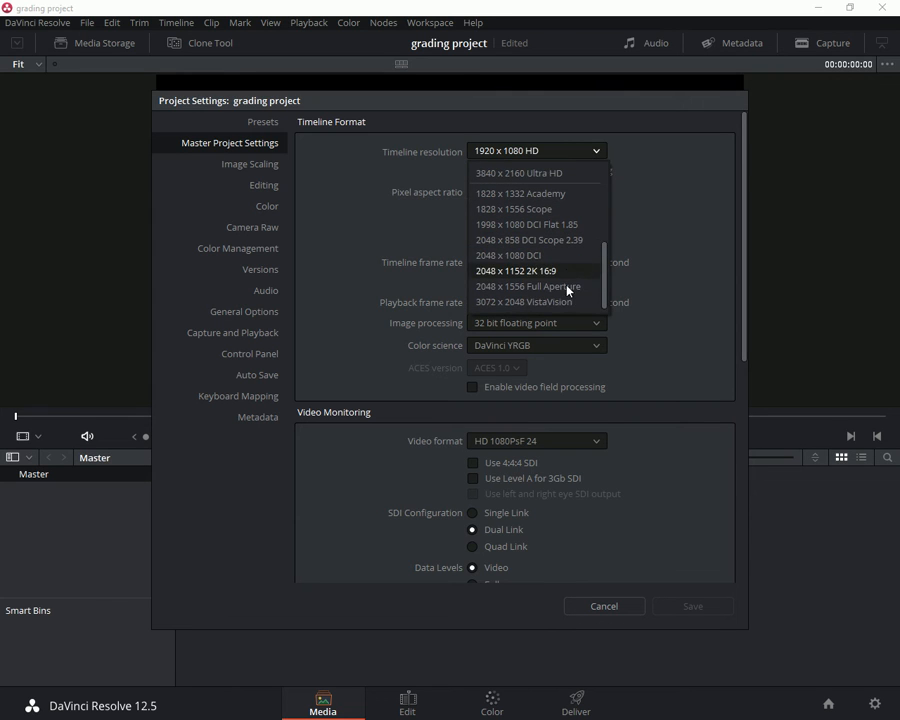
{"action": "left_click", "coordinate": [665, 281]}
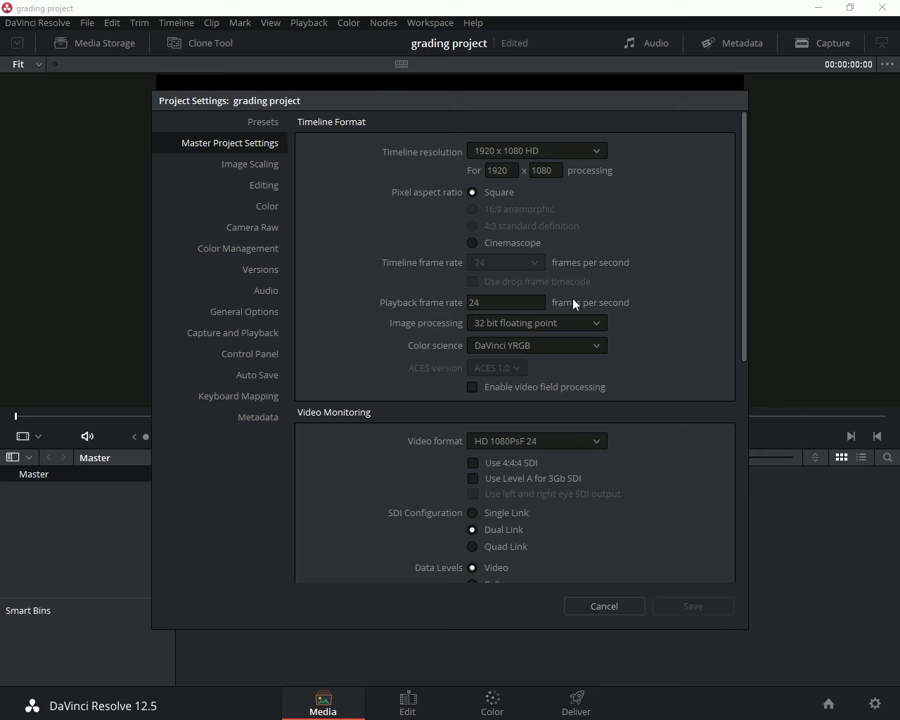
{"action": "left_click", "coordinate": [590, 445]}
{"action": "left_click", "coordinate": [667, 402]}
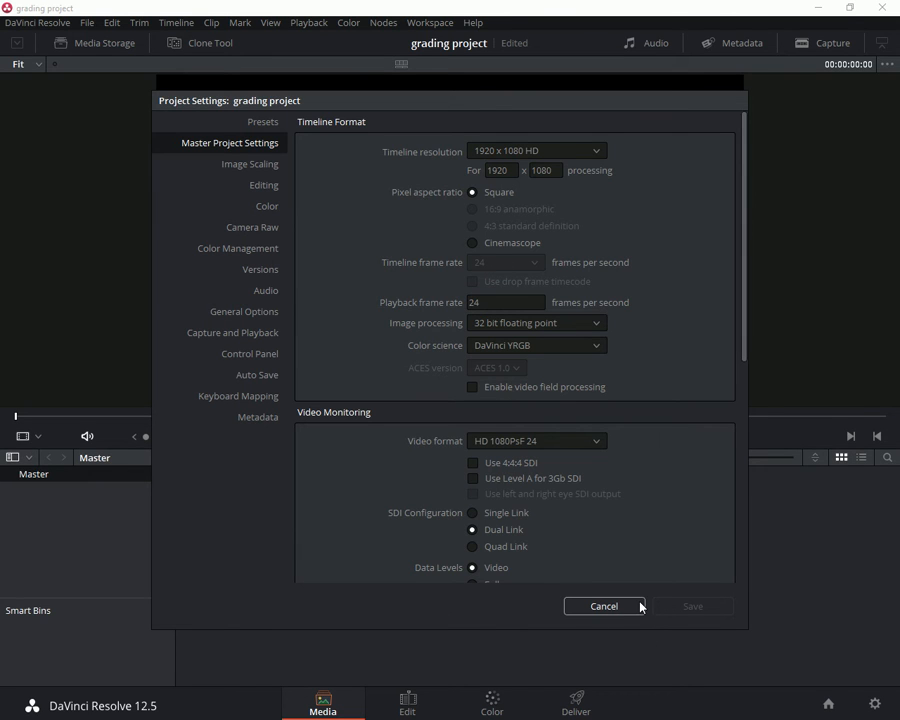
{"action": "left_click", "coordinate": [604, 606]}
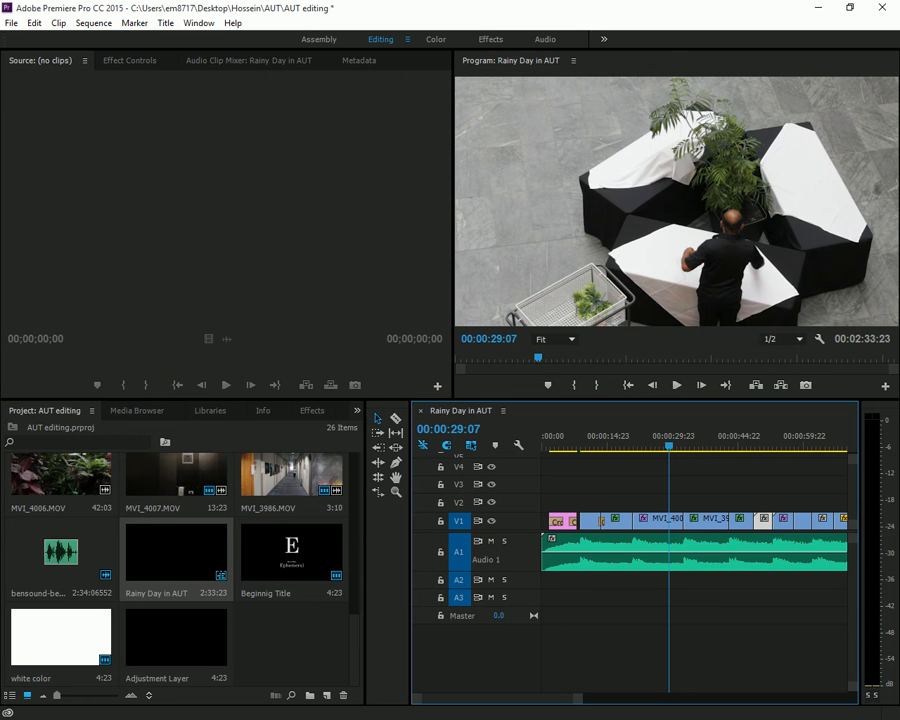
In Premiere Pro, select all clips of the Rainy Day in AUT sequence and create a new sequence with the DSLR 1080p24 preset.
{"action": "left_click_drag", "start_coordinate": [555, 469], "coordinate": [700, 545]}
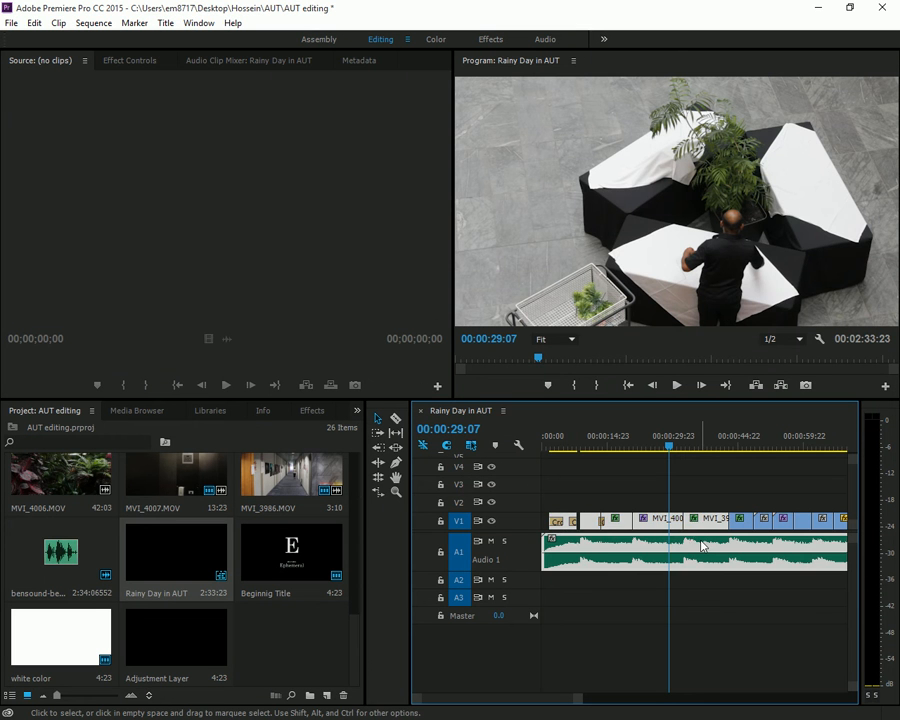
{"action": "key", "text": "minus"}
{"action": "key", "text": "minus"}
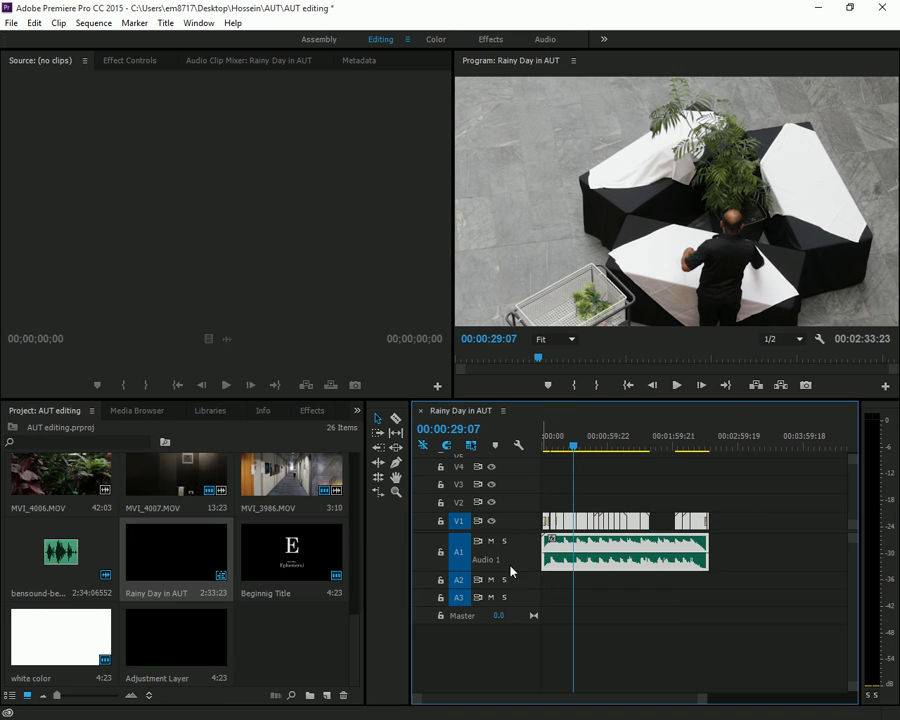
{"action": "left_click", "coordinate": [325, 695]}
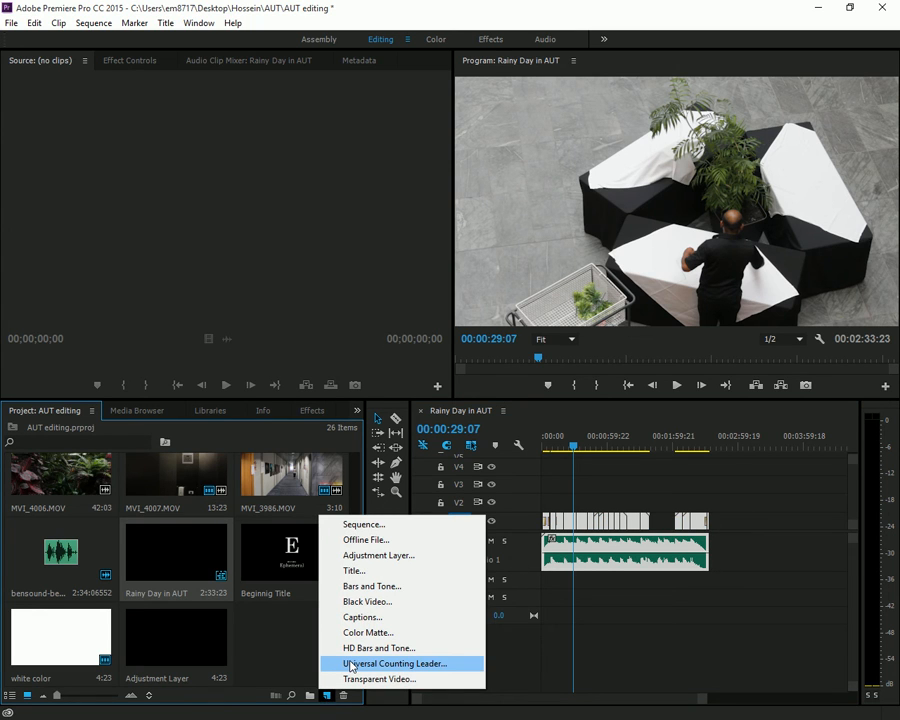
{"action": "left_click", "coordinate": [372, 522]}
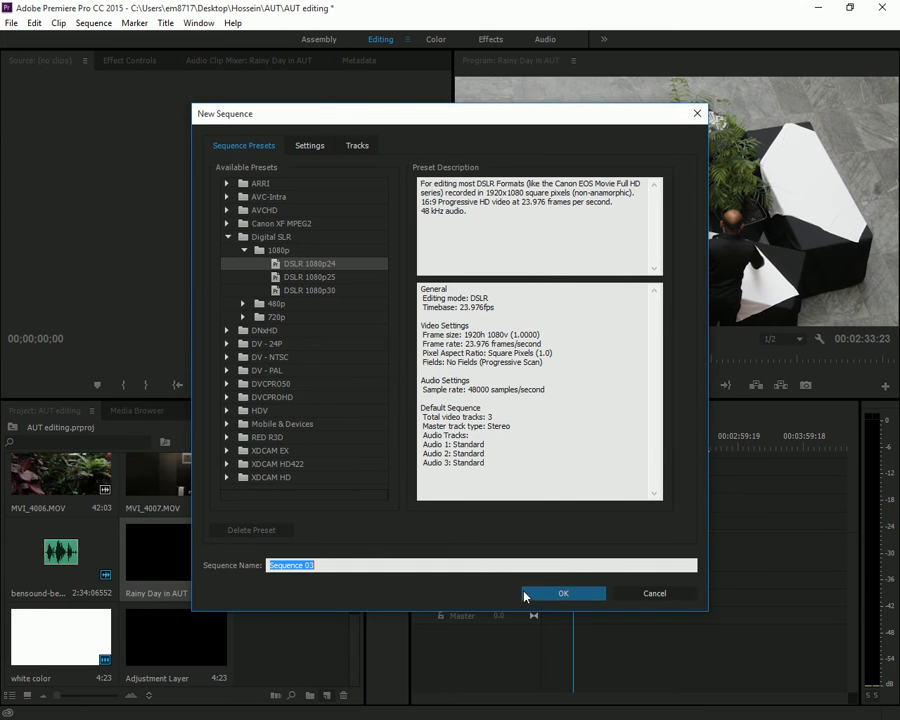
{"action": "left_click", "coordinate": [557, 598]}
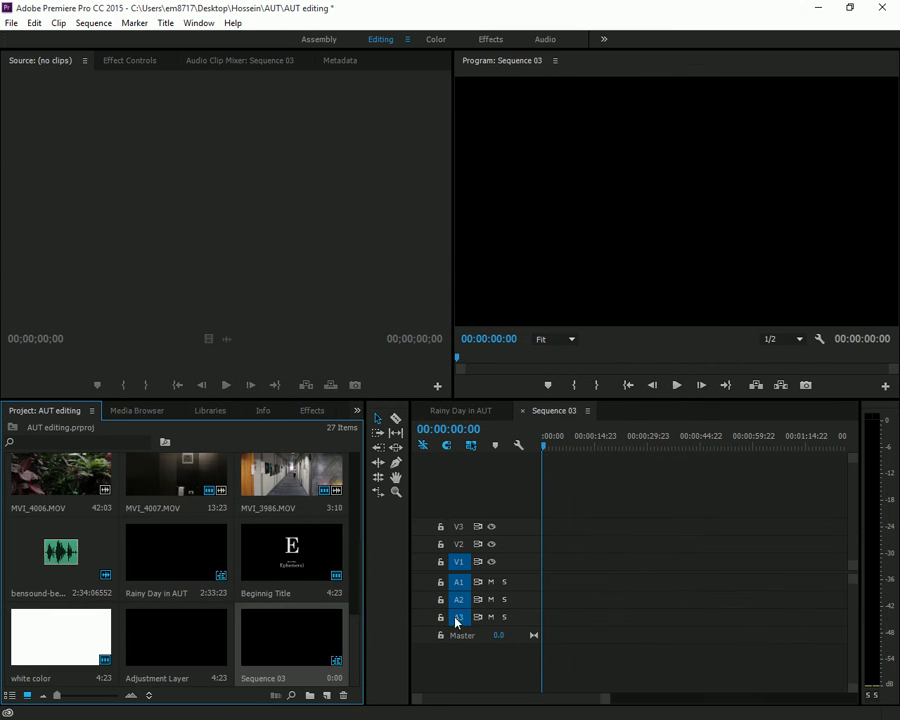
Copy the selected Rainy Day in AUT clips into the new sequence and return the playhead to its start.
{"action": "left_click", "coordinate": [458, 408]}
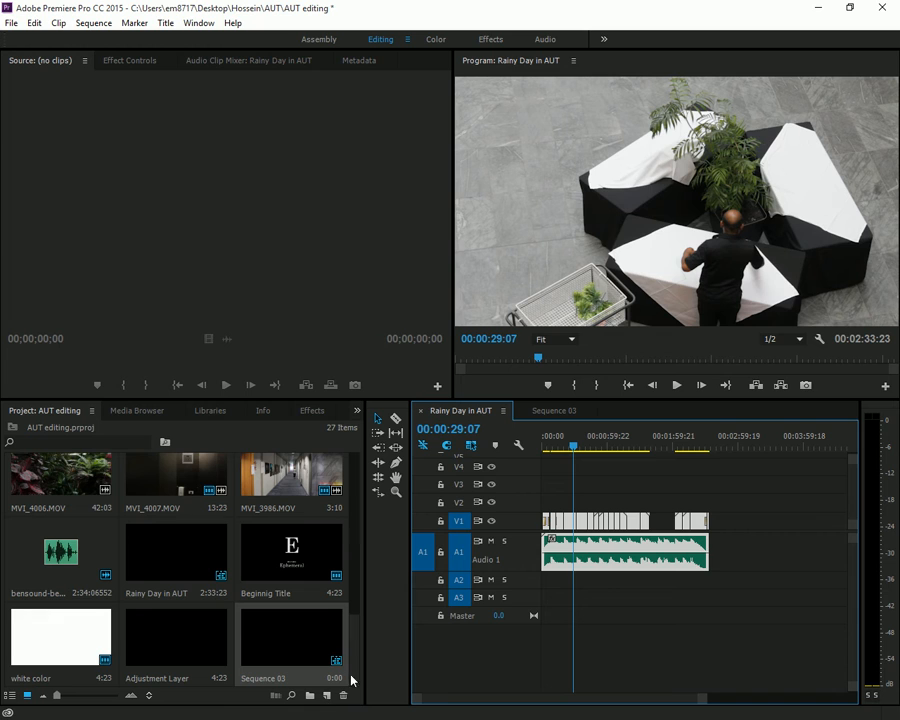
{"action": "left_click", "coordinate": [548, 410]}
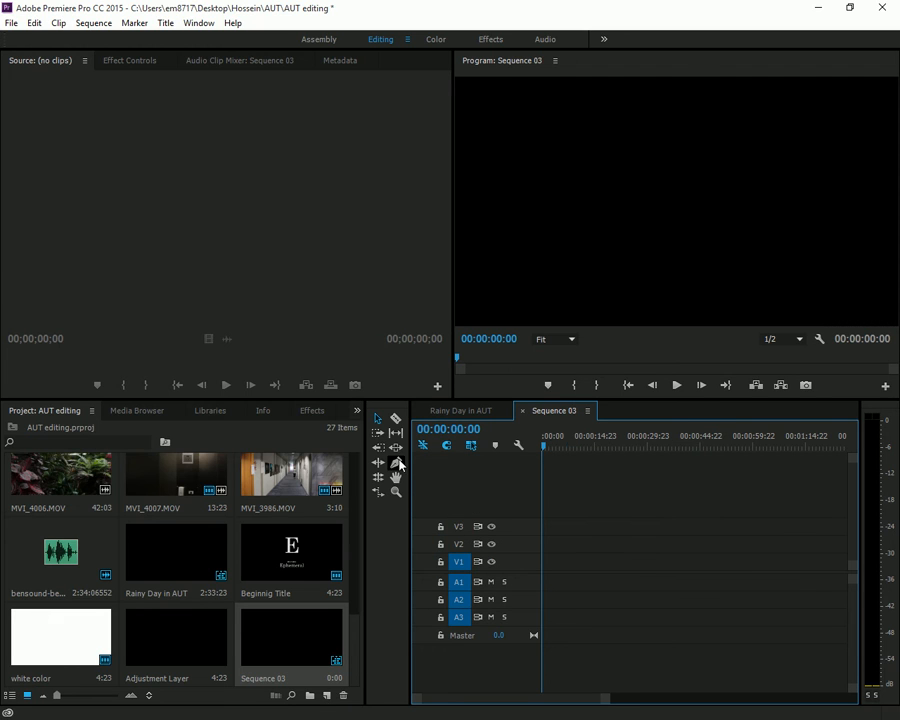
{"action": "key", "text": "ctrl+v"}
{"action": "key", "text": "Home"}
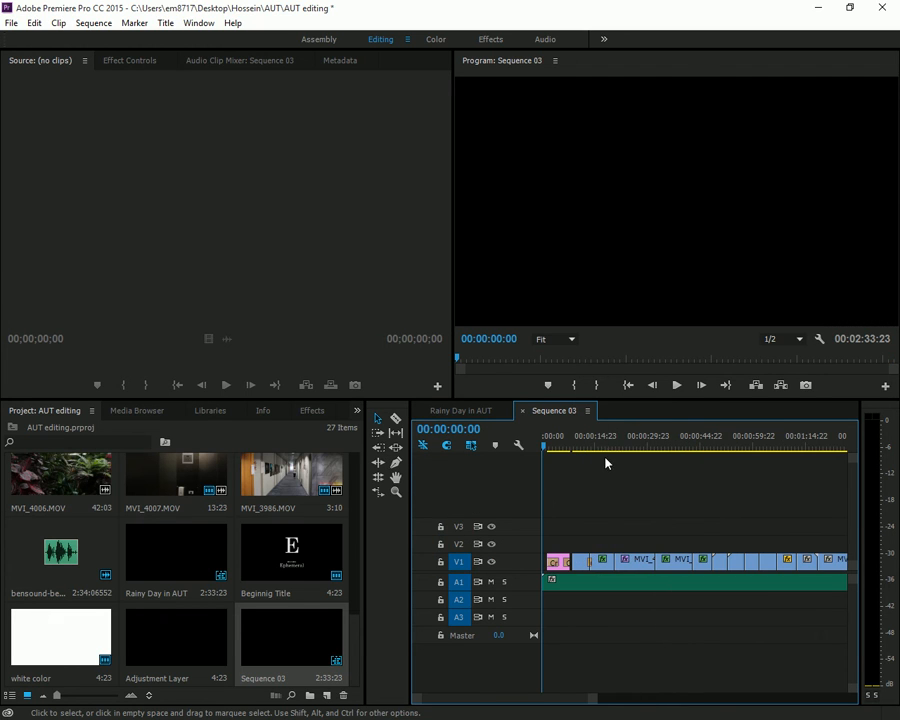
Export the new sequence as Final Cut Pro XML over the existing XML for grading file in the AUT folder and dismiss the translation report.
{"action": "left_click", "coordinate": [12, 22]}
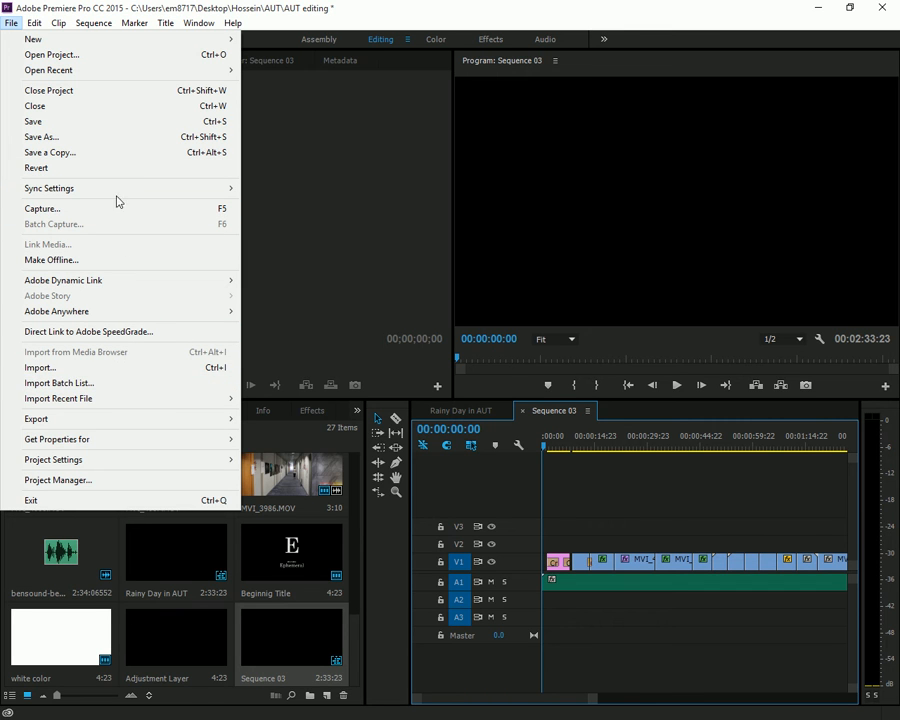
{"action": "mouse_move", "coordinate": [243, 428]}
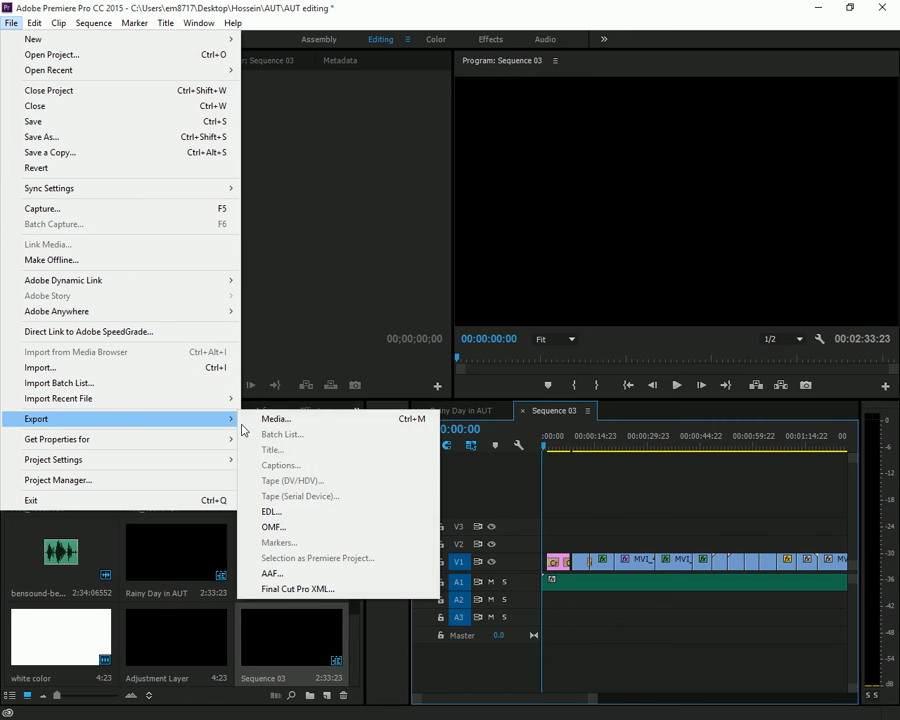
{"action": "left_click", "coordinate": [300, 589]}
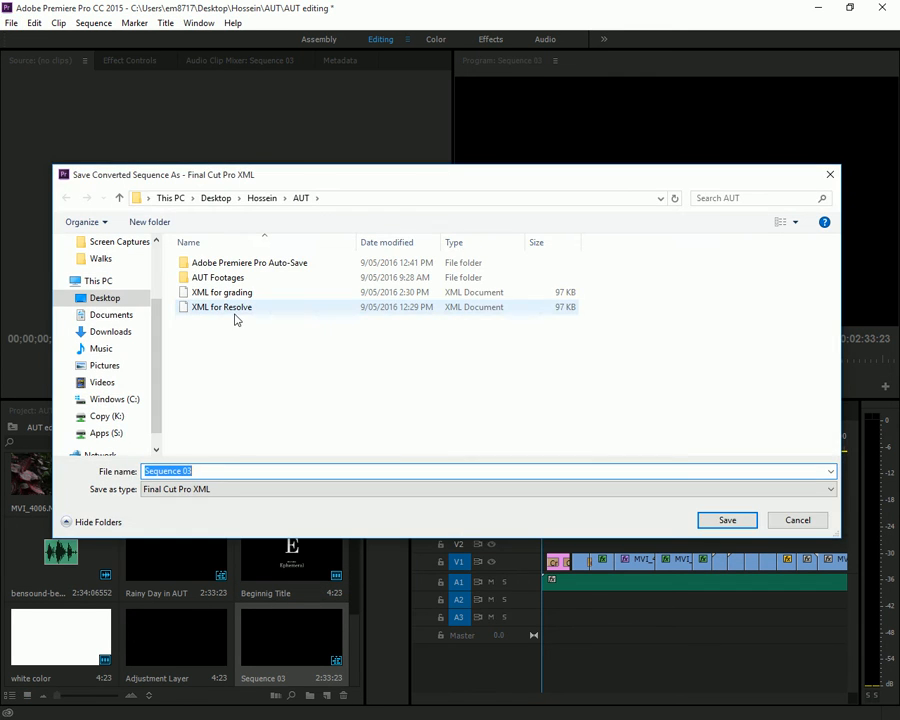
{"action": "left_click", "coordinate": [238, 307]}
{"action": "left_click", "coordinate": [244, 293]}
{"action": "key", "text": "Return"}
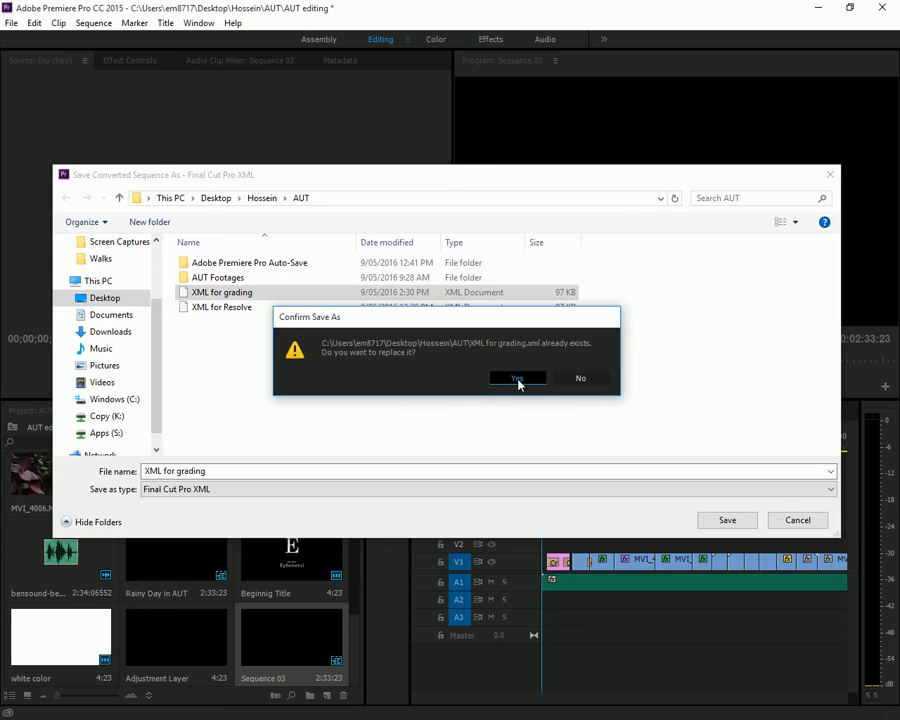
{"action": "left_click", "coordinate": [516, 377]}
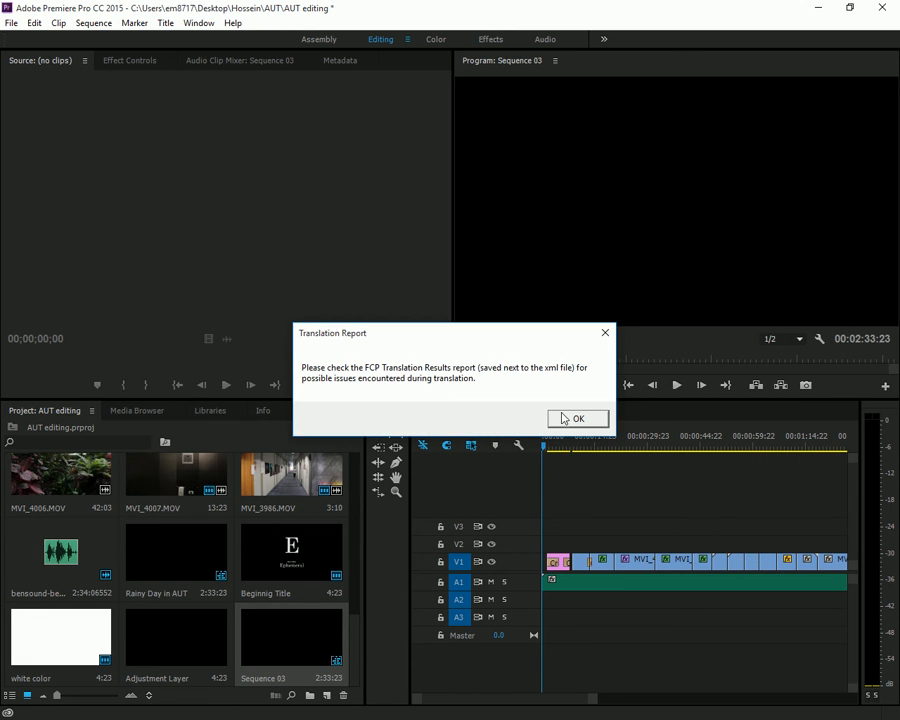
{"action": "left_click", "coordinate": [562, 415]}
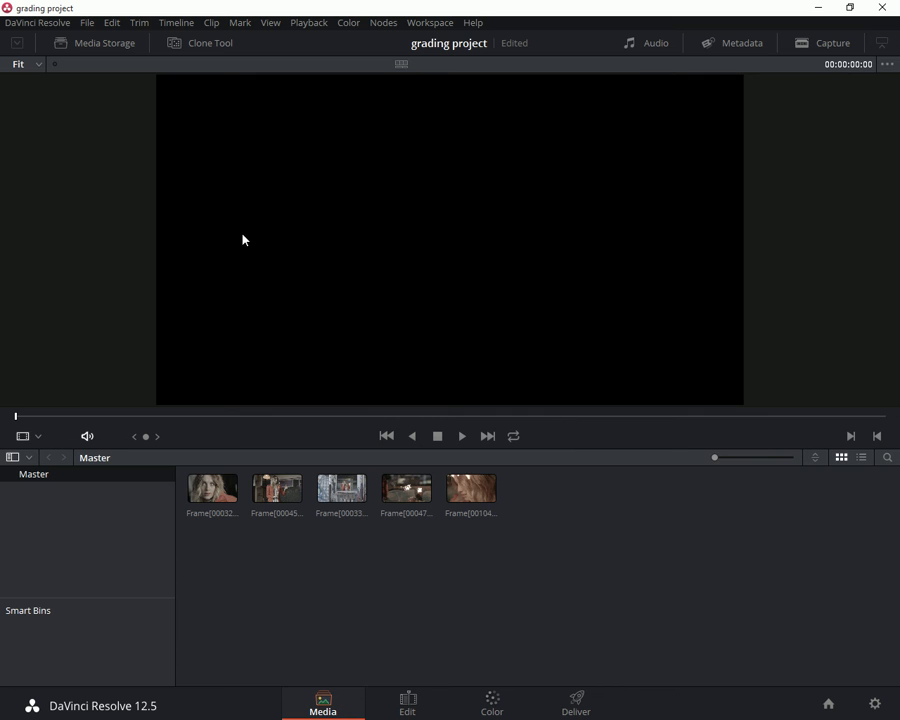
Back in DaVinci Resolve, try to import XML for grading.xml on the Edit page with the default load settings.
{"action": "left_click", "coordinate": [400, 705]}
{"action": "left_click", "coordinate": [90, 28]}
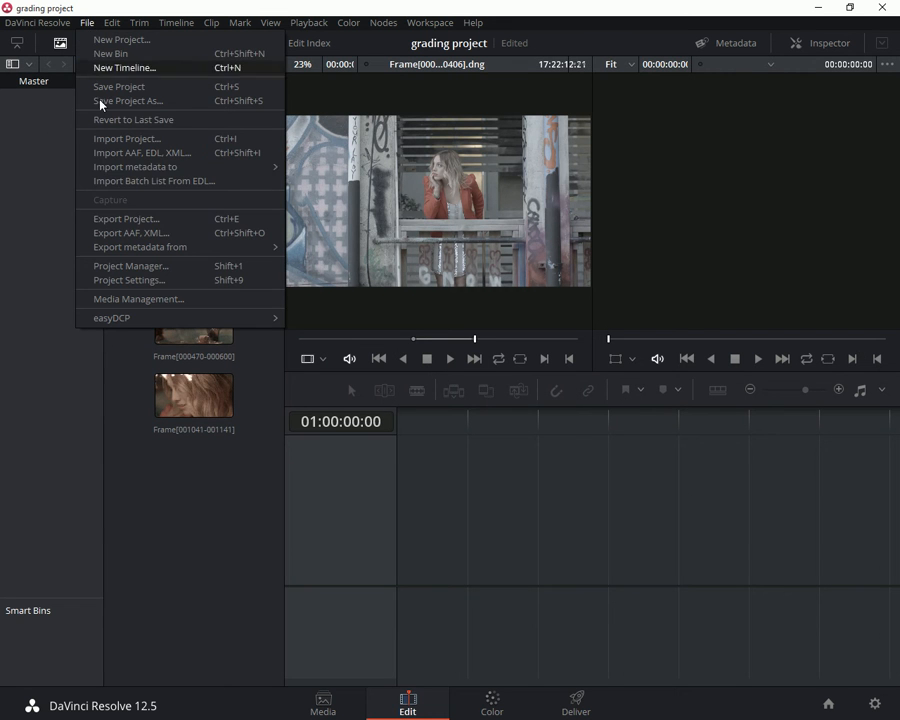
{"action": "left_click", "coordinate": [134, 237]}
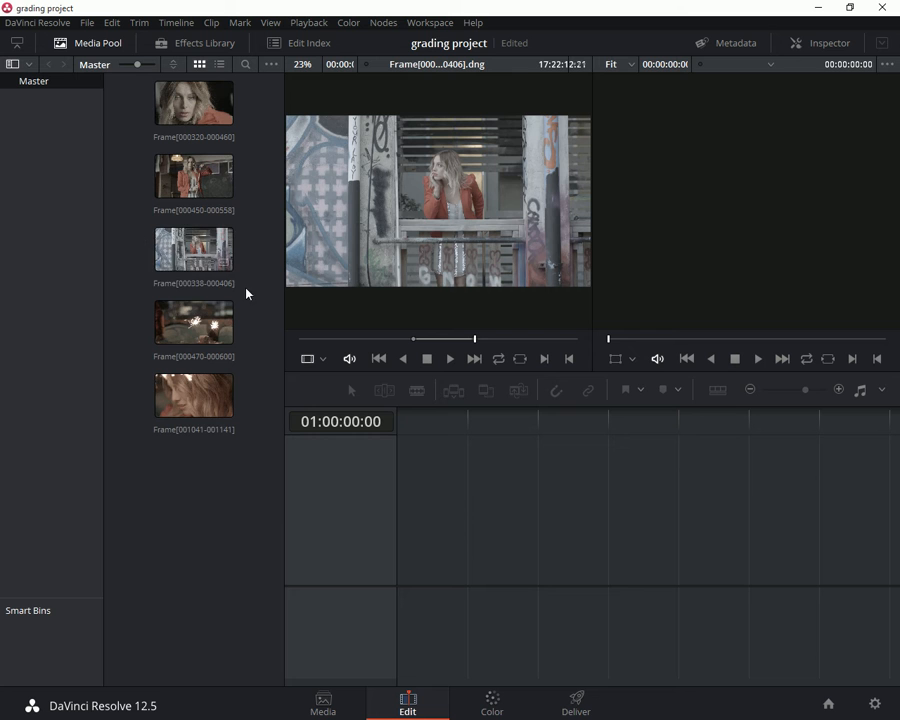
{"action": "left_click", "coordinate": [87, 22]}
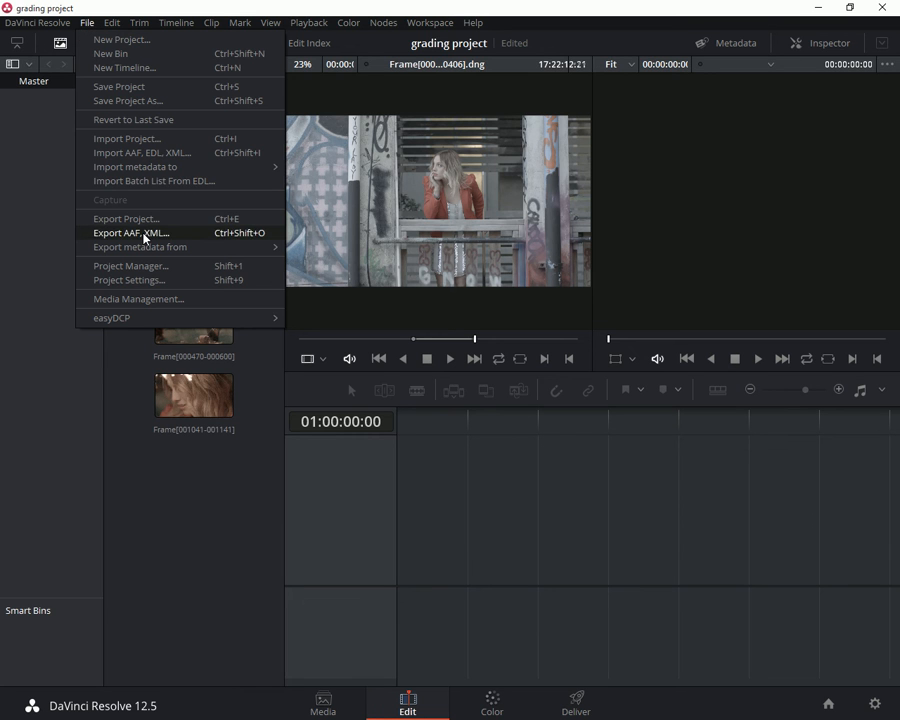
{"action": "left_click", "coordinate": [153, 157]}
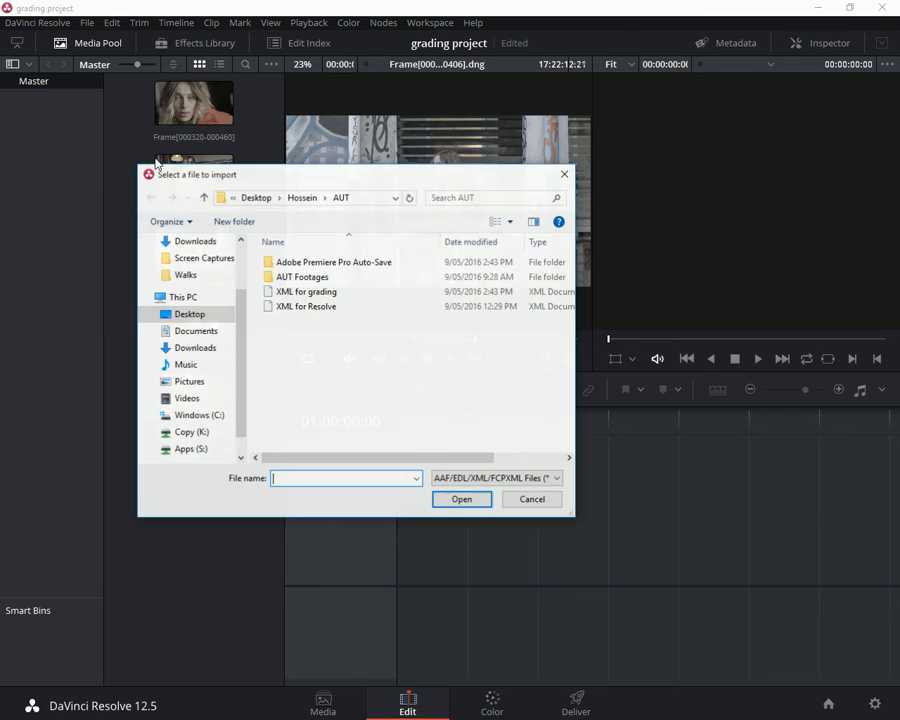
{"action": "left_click", "coordinate": [320, 293]}
{"action": "double_click", "coordinate": [320, 296]}
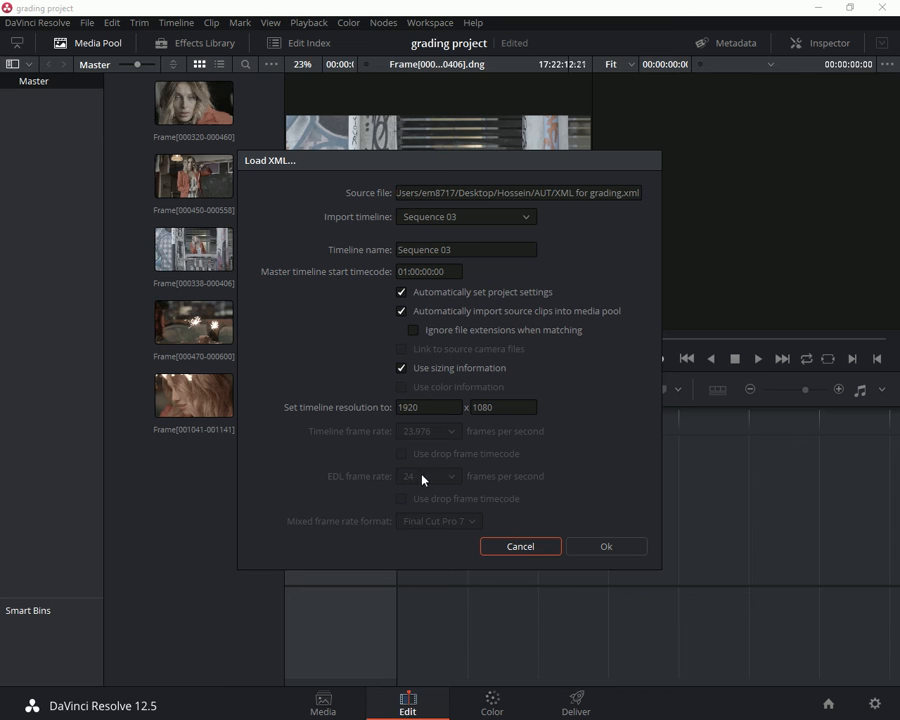
{"action": "left_click", "coordinate": [582, 550]}
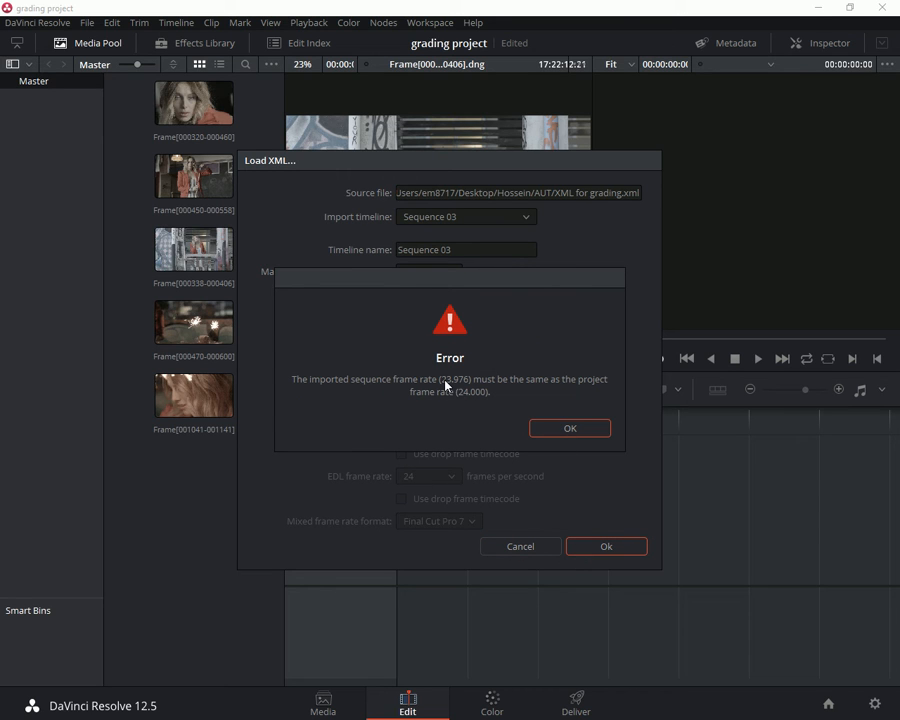
Dismiss the import error and, in Premiere Pro, examine the properties of Sequence 03 for its frame rate.
{"action": "left_click", "coordinate": [553, 430]}
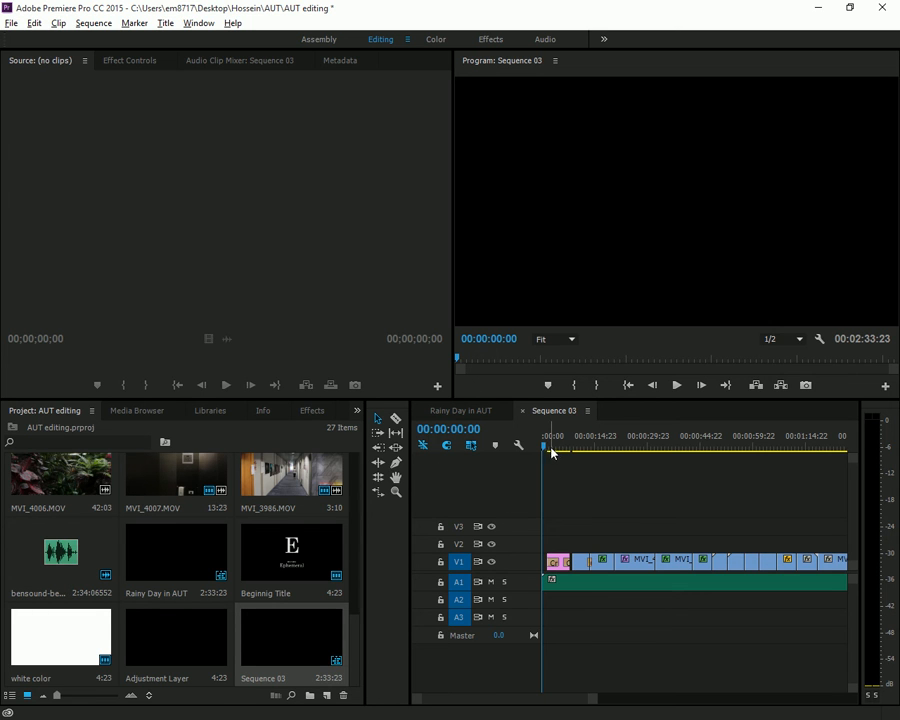
{"action": "right_click", "coordinate": [280, 634]}
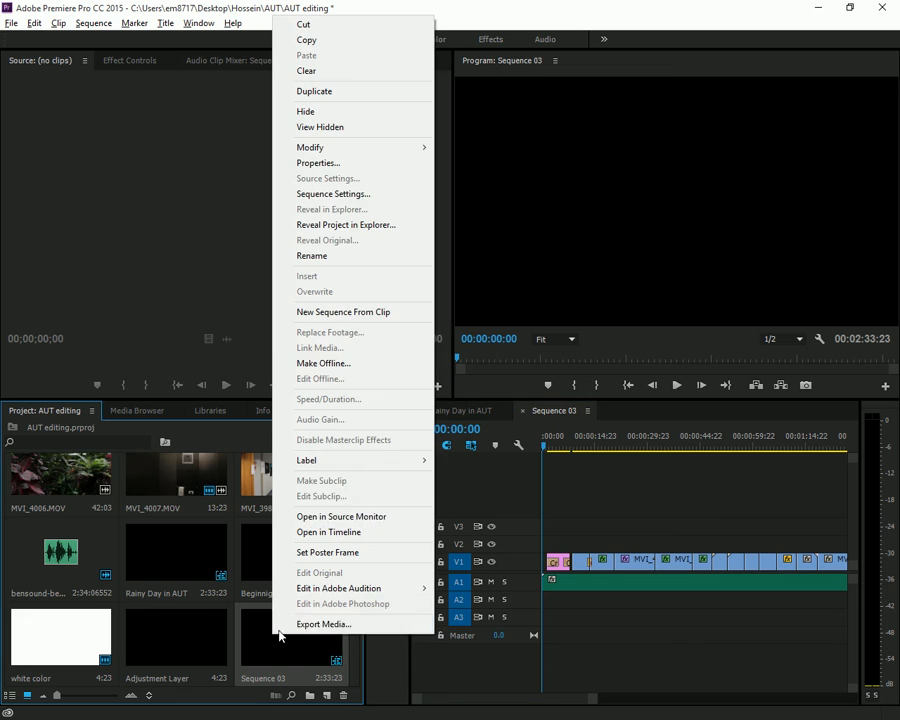
{"action": "left_click", "coordinate": [355, 162]}
{"action": "left_click_drag", "start_coordinate": [214, 108], "coordinate": [177, 108]}
{"action": "left_click", "coordinate": [545, 44]}
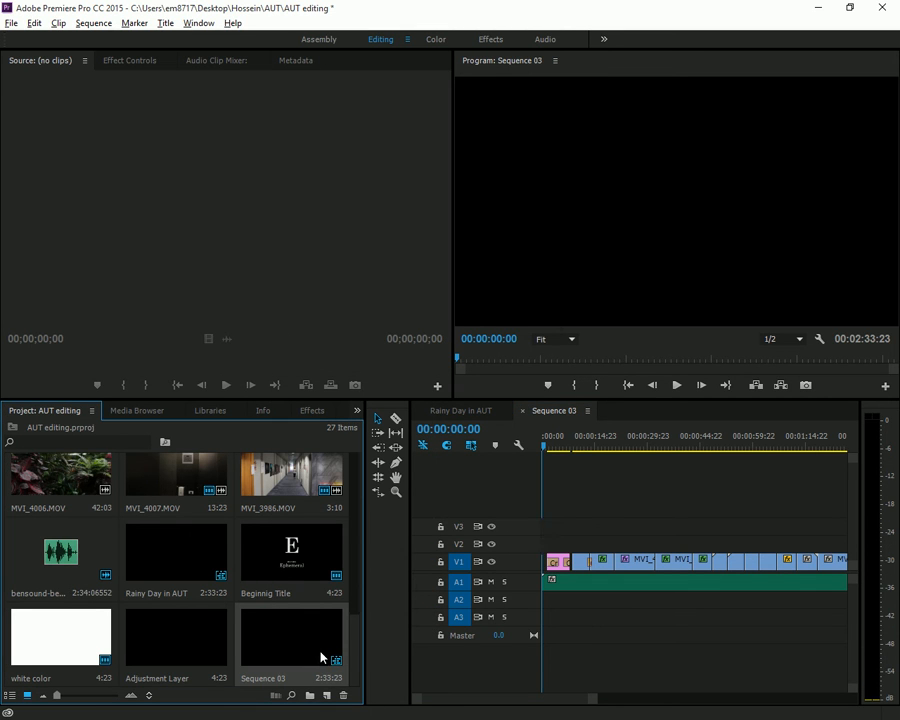
Create a new DSLR 1920 x 1080 sequence with a 24.00 frames/second timebase and paste the copied clips into it.
{"action": "left_click", "coordinate": [326, 695]}
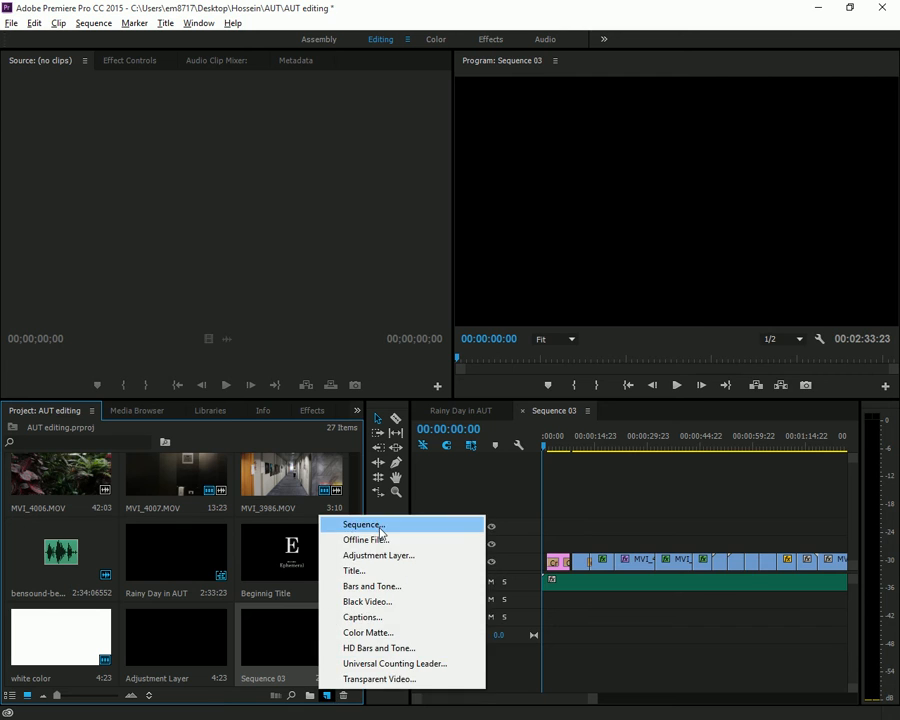
{"action": "left_click", "coordinate": [348, 524]}
{"action": "left_click", "coordinate": [310, 146]}
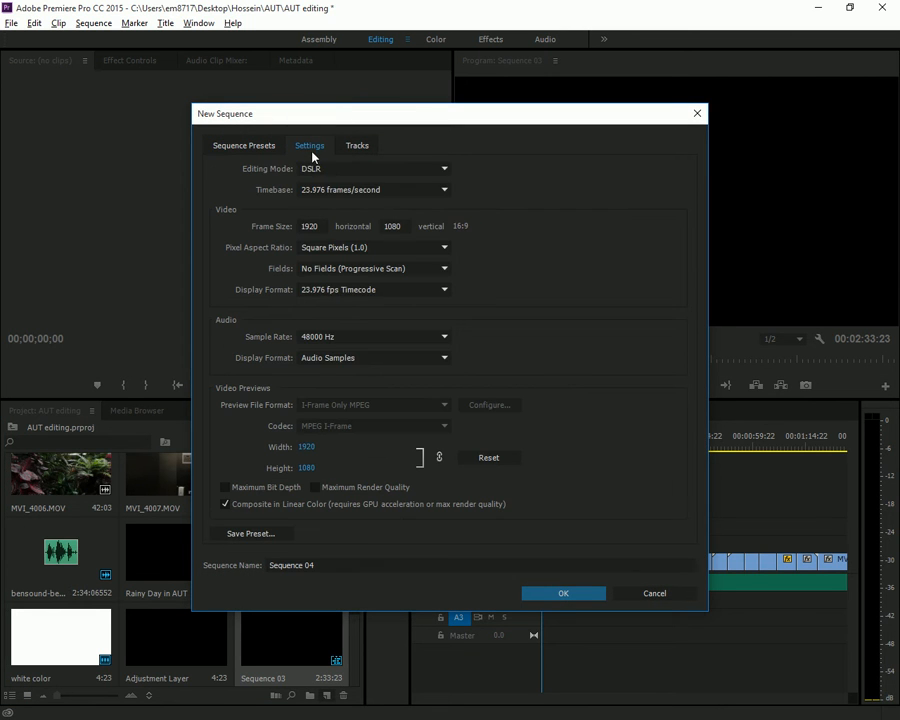
{"action": "left_click", "coordinate": [343, 189]}
{"action": "left_click", "coordinate": [345, 283]}
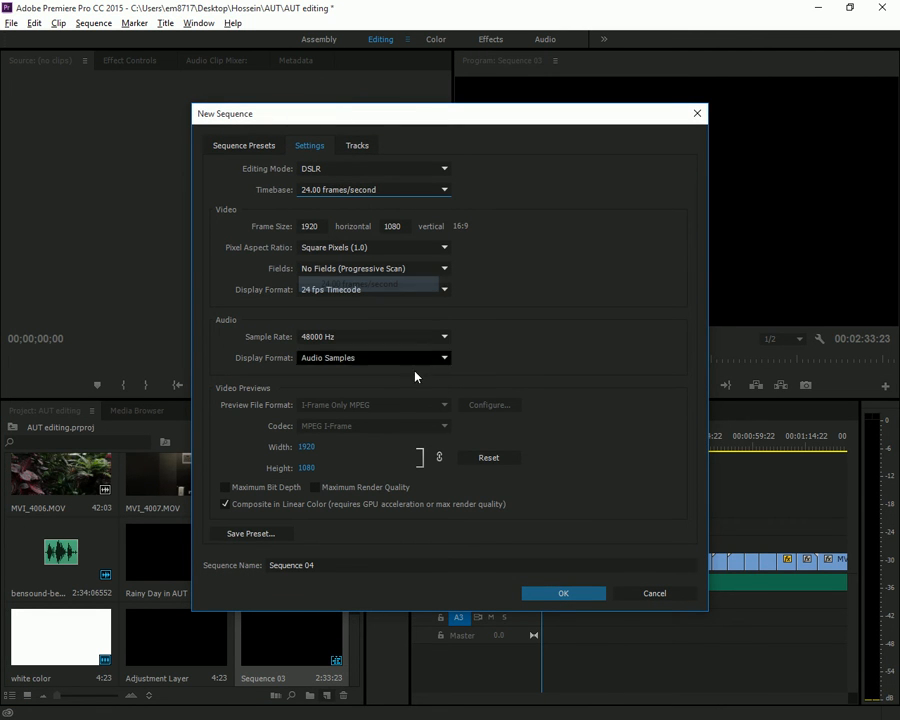
{"action": "left_click", "coordinate": [566, 596]}
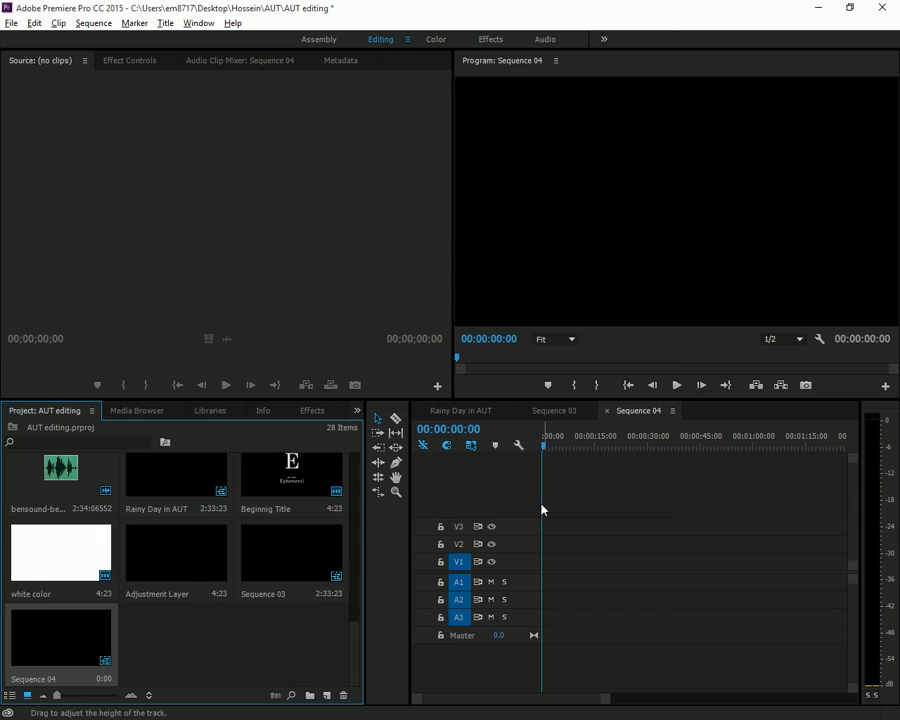
{"action": "key", "text": "ctrl+v"}
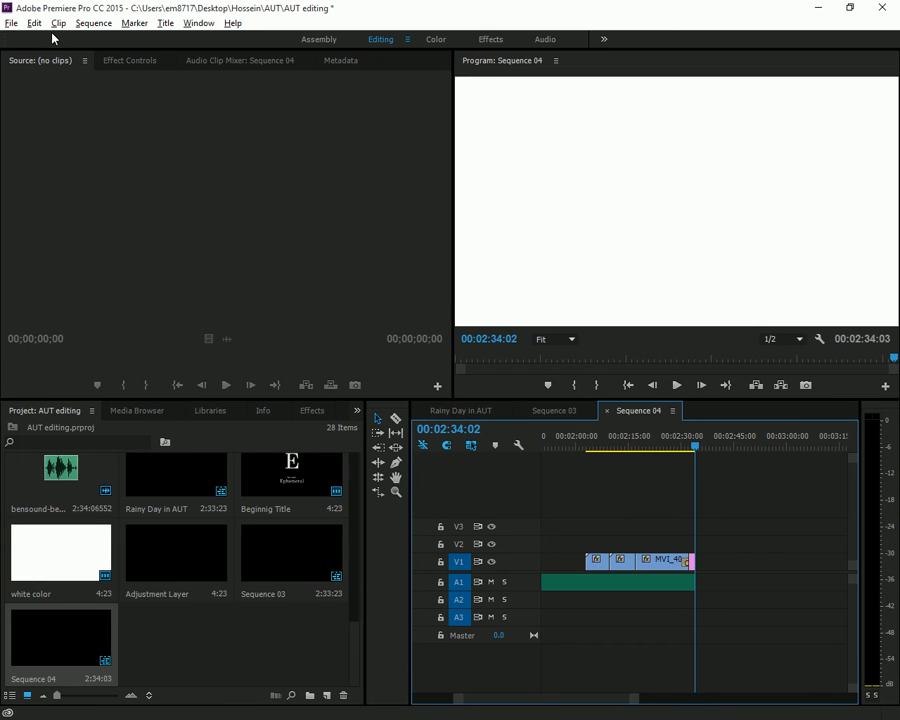
Export Sequence 04 as Final Cut Pro XML over the existing XML for grading file and dismiss the translation report.
{"action": "left_click", "coordinate": [11, 23]}
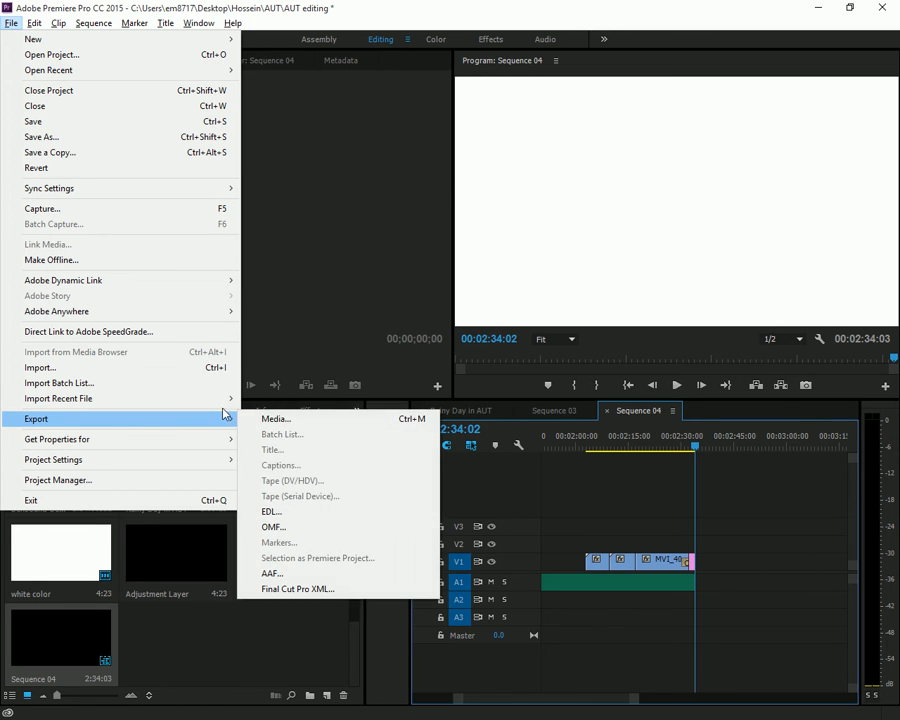
{"action": "left_click", "coordinate": [290, 586]}
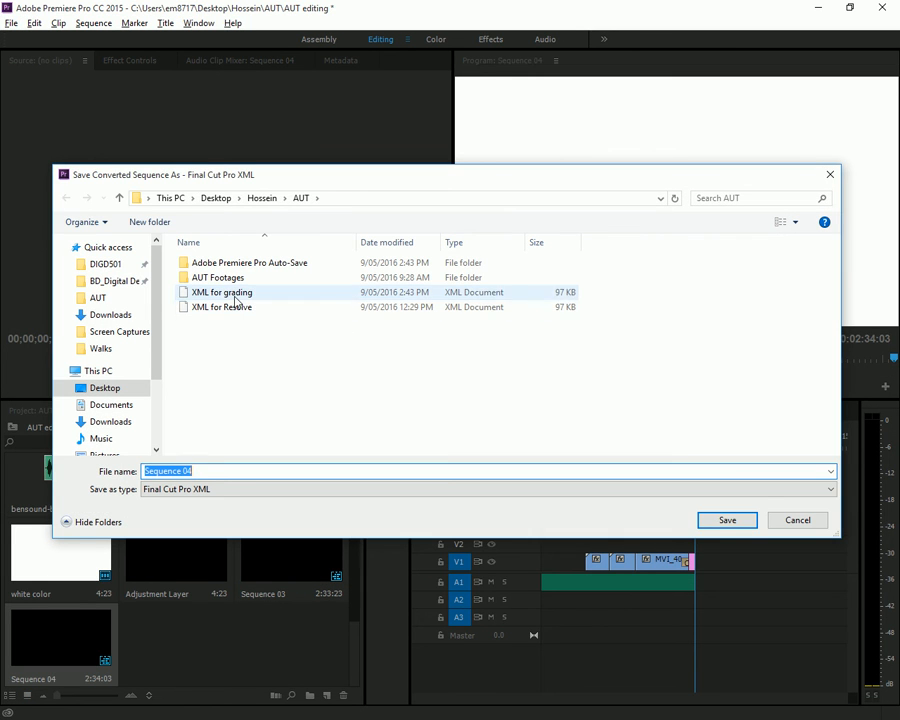
{"action": "double_click", "coordinate": [235, 296]}
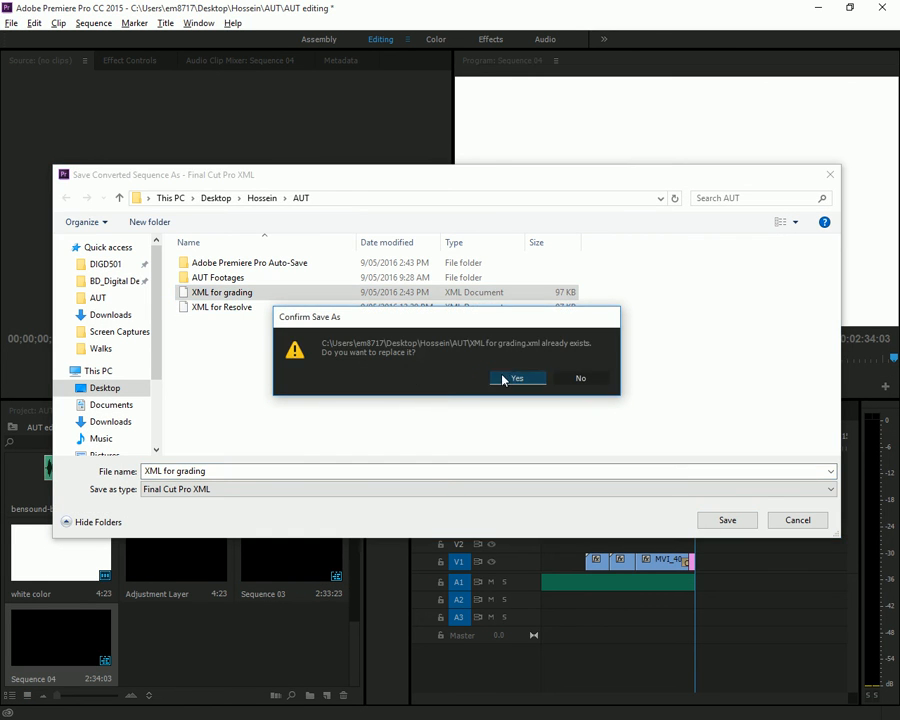
{"action": "left_click", "coordinate": [512, 377]}
{"action": "key", "text": "Return"}
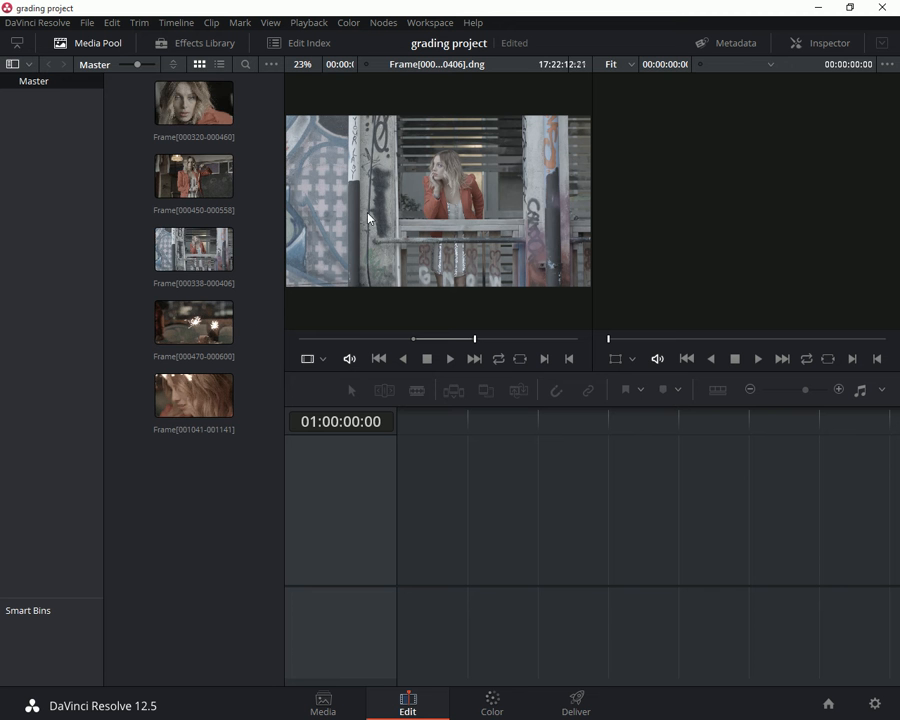
In DaVinci Resolve, import XML for grading with the default load settings and decline searching another folder for missing clips.
{"action": "left_click", "coordinate": [86, 28]}
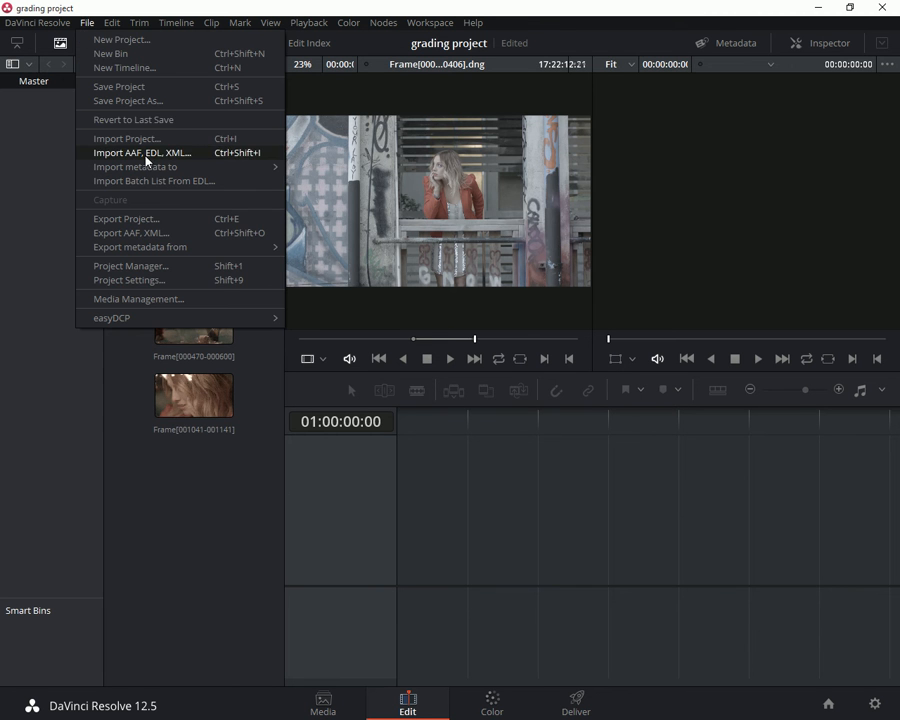
{"action": "left_click", "coordinate": [118, 152]}
{"action": "double_click", "coordinate": [322, 292]}
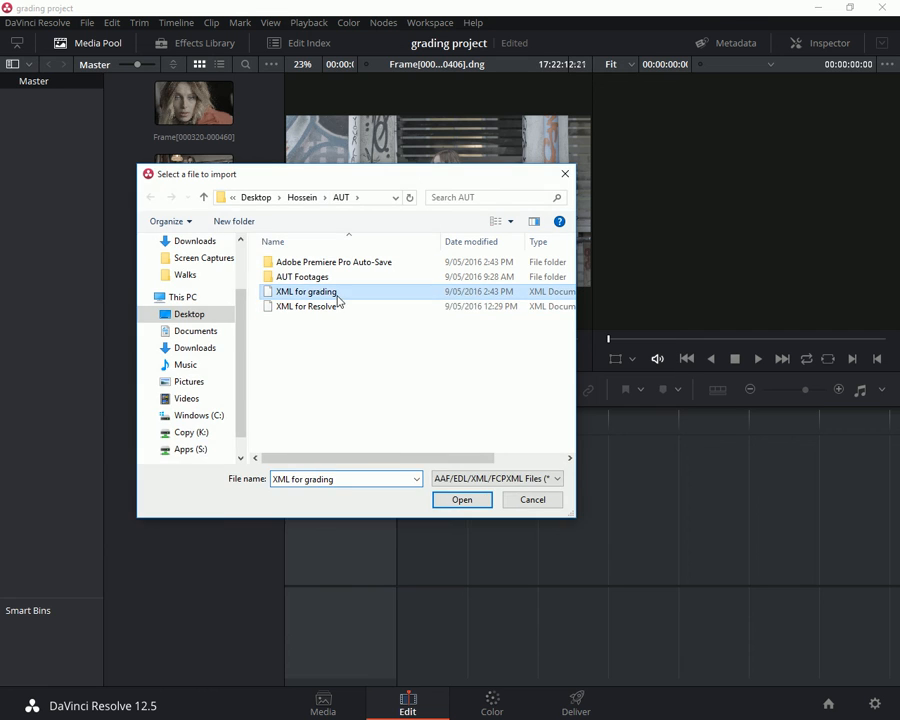
{"action": "left_click", "coordinate": [602, 545]}
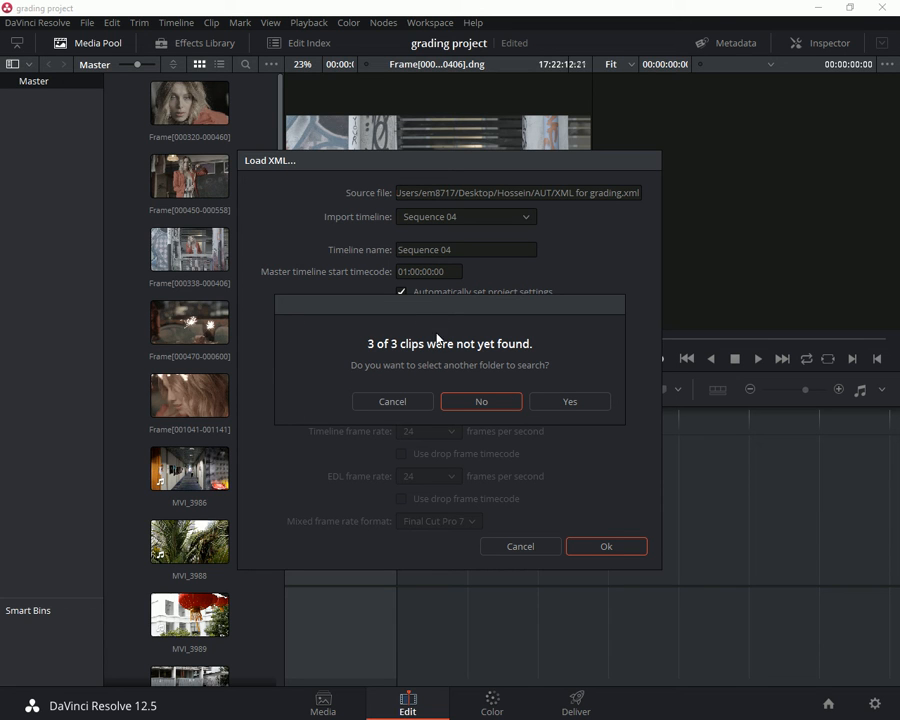
{"action": "left_click", "coordinate": [487, 404]}
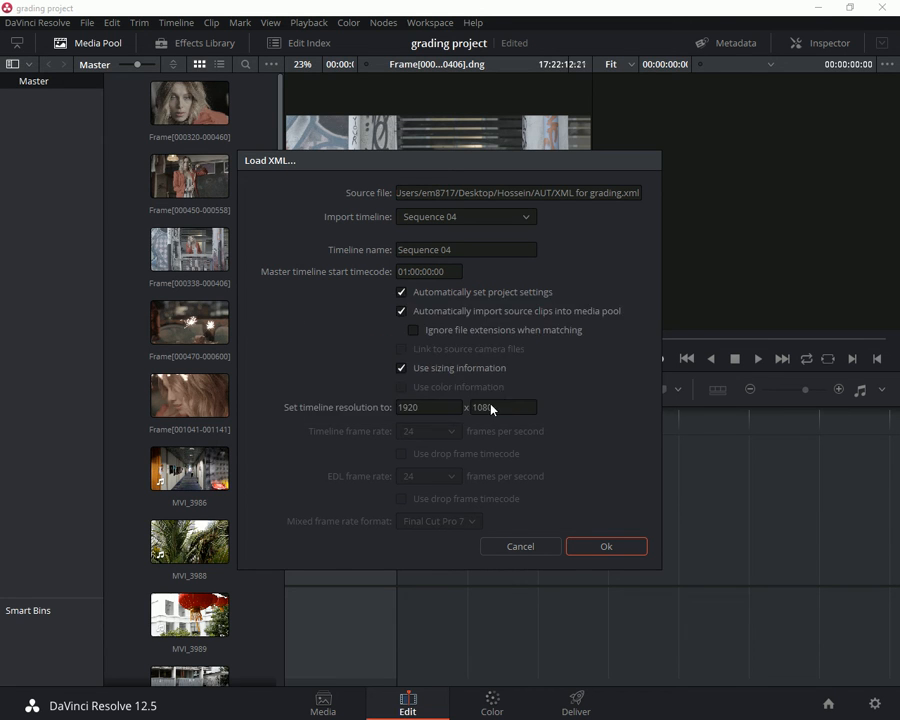
{"action": "left_click", "coordinate": [628, 471]}
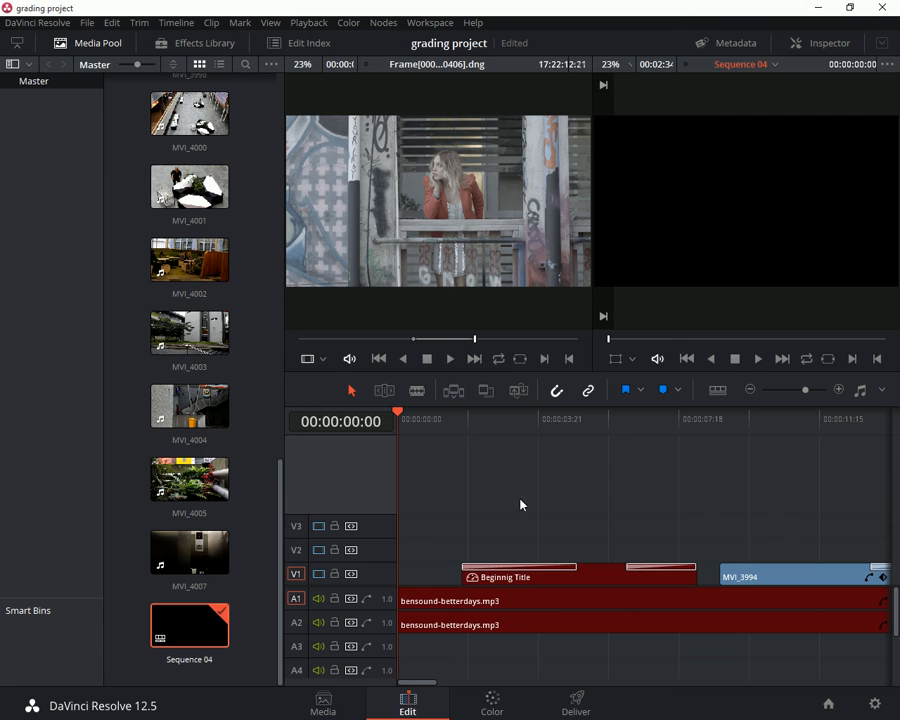
Delete the offline Beginnig Title clip and the bensound-betterdays.mp3 audio clips from the Sequence 04 timeline.
{"action": "left_click_drag", "start_coordinate": [498, 424], "coordinate": [625, 455]}
{"action": "left_click_drag", "start_coordinate": [539, 497], "coordinate": [589, 641]}
{"action": "key", "text": "Delete"}
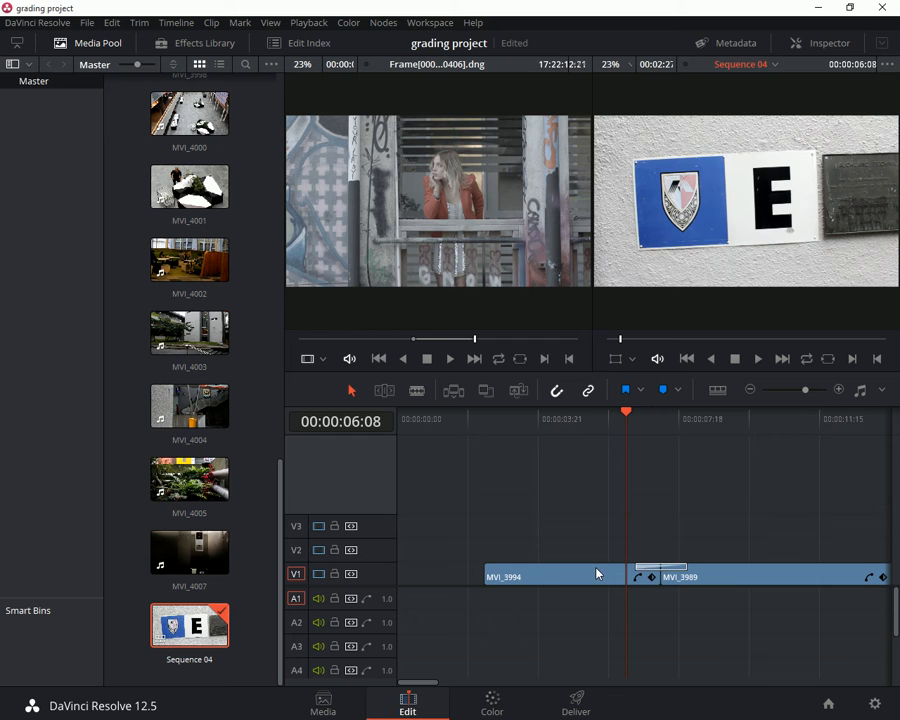
Scrub through the dissolve between MVI_3994 and MVI_3989 and the rest of the imported timeline to check the clips.
{"action": "left_click_drag", "start_coordinate": [565, 413], "coordinate": [663, 427]}
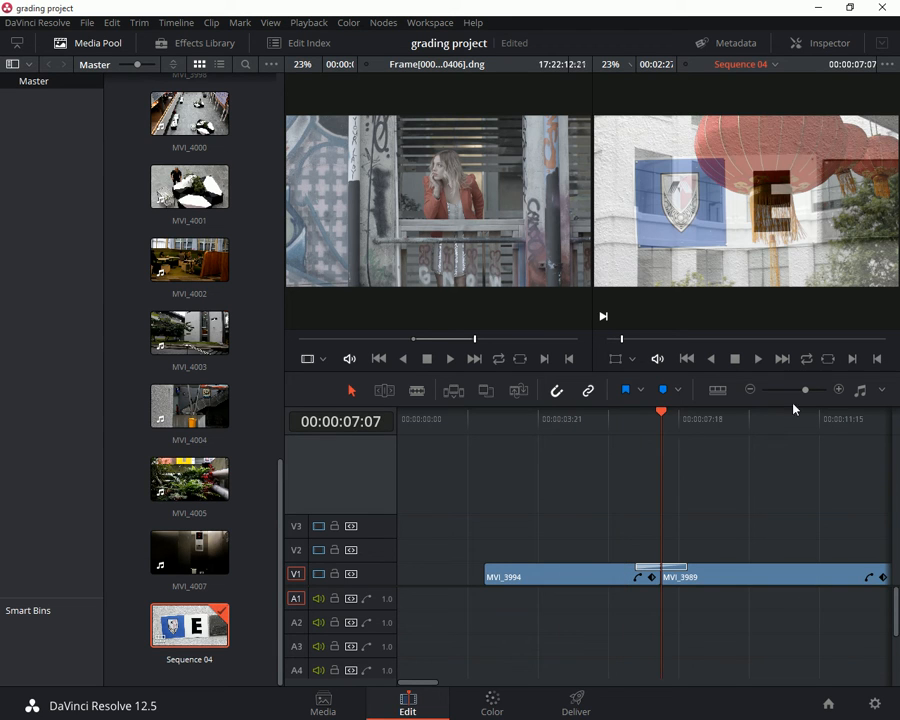
{"action": "left_click_drag", "start_coordinate": [805, 389], "coordinate": [788, 390]}
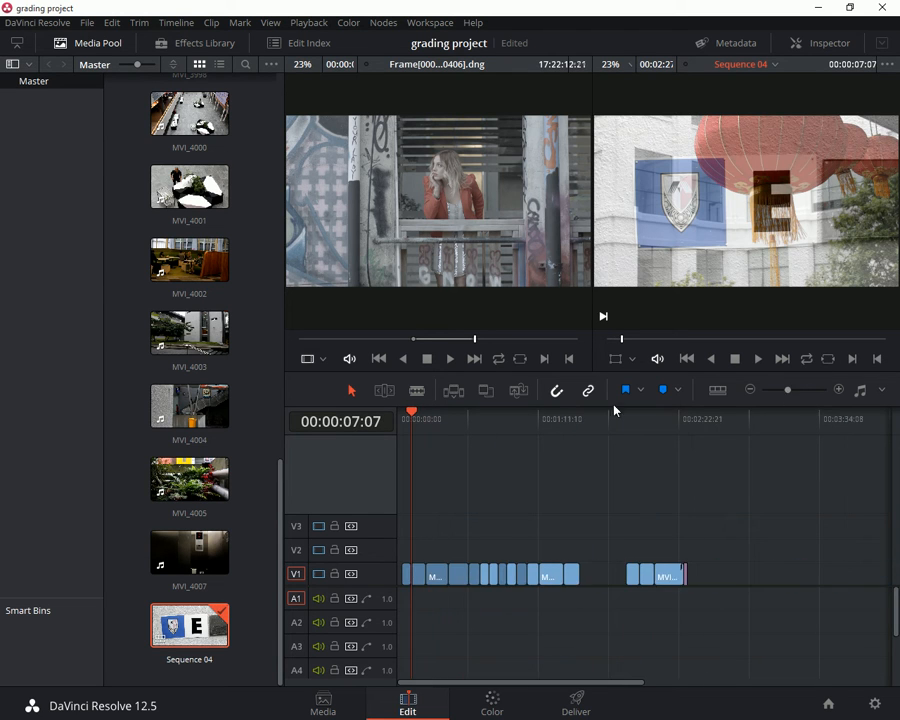
{"action": "left_click_drag", "start_coordinate": [432, 428], "coordinate": [629, 438]}
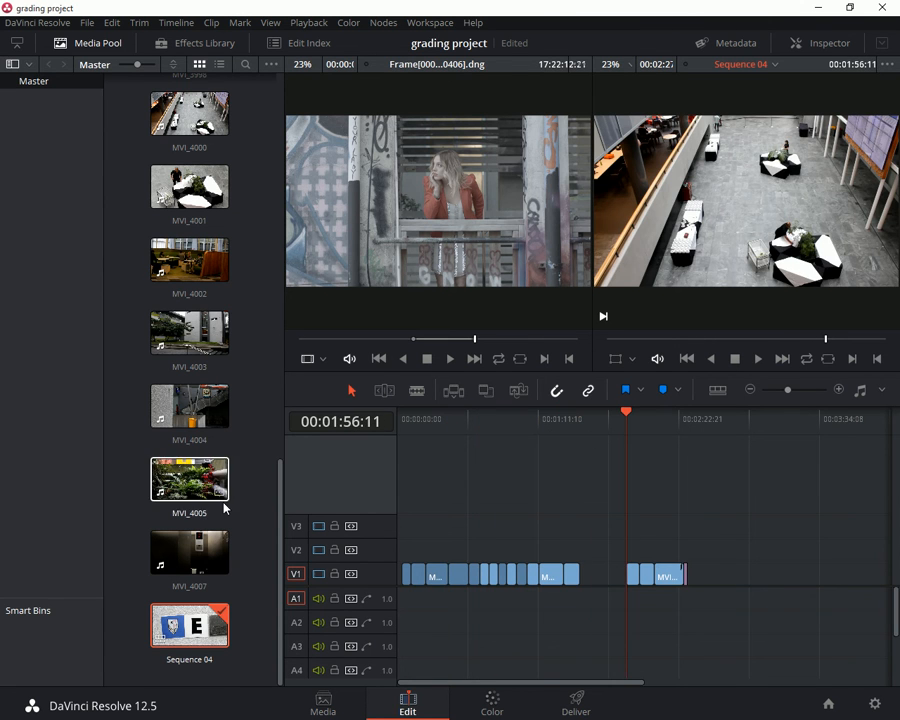
Add the five DNG Frame clips from the media pool to V1 after the last imported clip, and park the playhead on the first one.
{"action": "scroll", "coordinate": [224, 508], "scroll_direction": "up", "scroll_amount": 10}
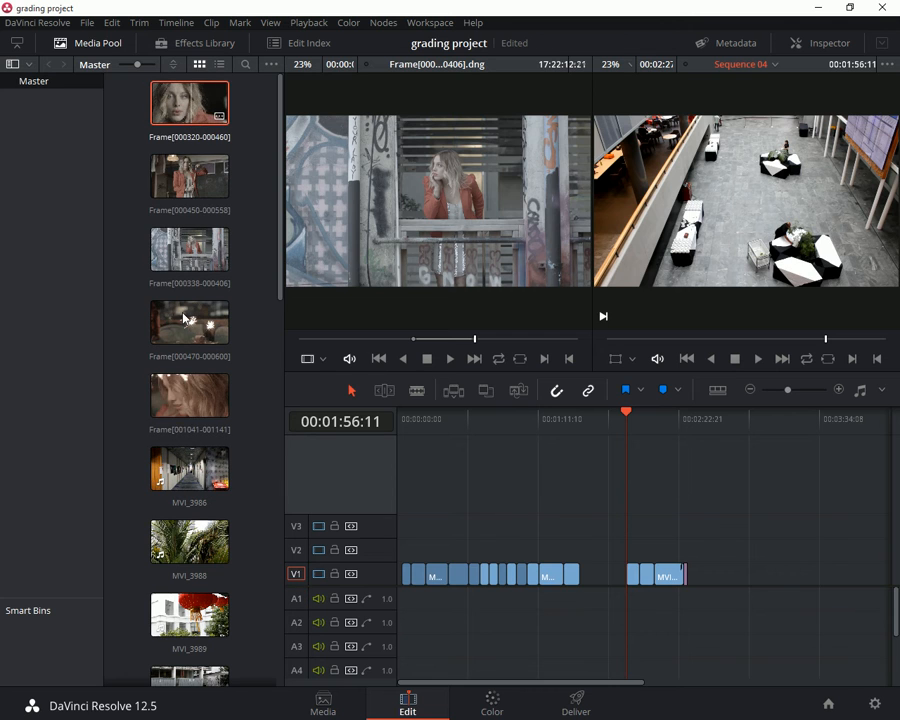
{"action": "left_click", "coordinate": [196, 393], "text": "shift"}
{"action": "left_click_drag", "start_coordinate": [196, 393], "coordinate": [758, 585]}
{"action": "left_click_drag", "start_coordinate": [750, 420], "coordinate": [747, 423]}
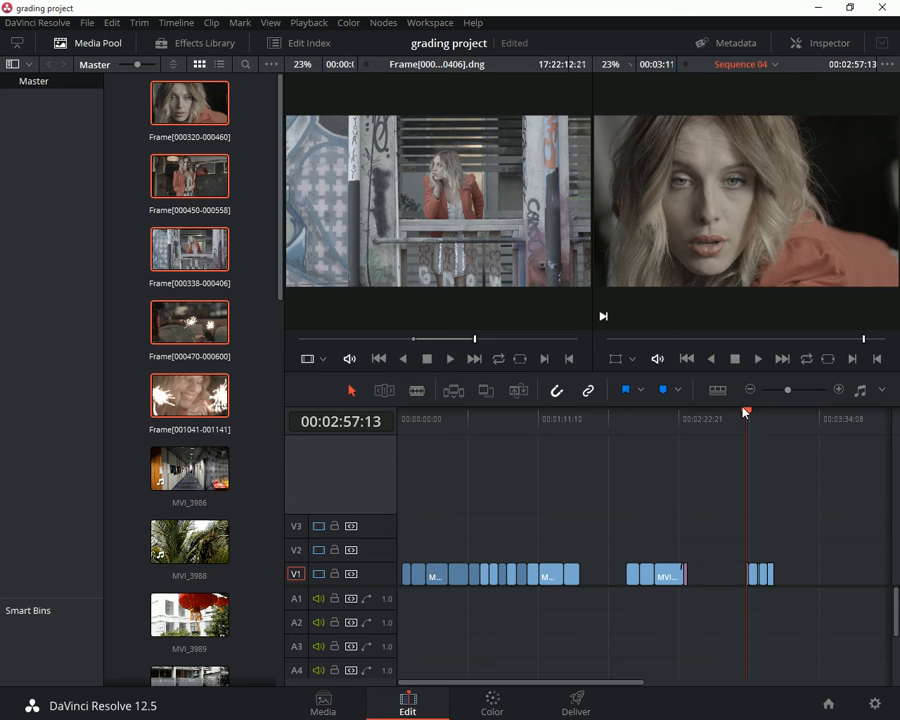
{"action": "left_click_drag", "start_coordinate": [788, 389], "coordinate": [808, 396]}
{"action": "left_click_drag", "start_coordinate": [696, 575], "coordinate": [668, 575]}
{"action": "left_click", "coordinate": [684, 579]}
{"action": "key", "text": "BackSpace"}
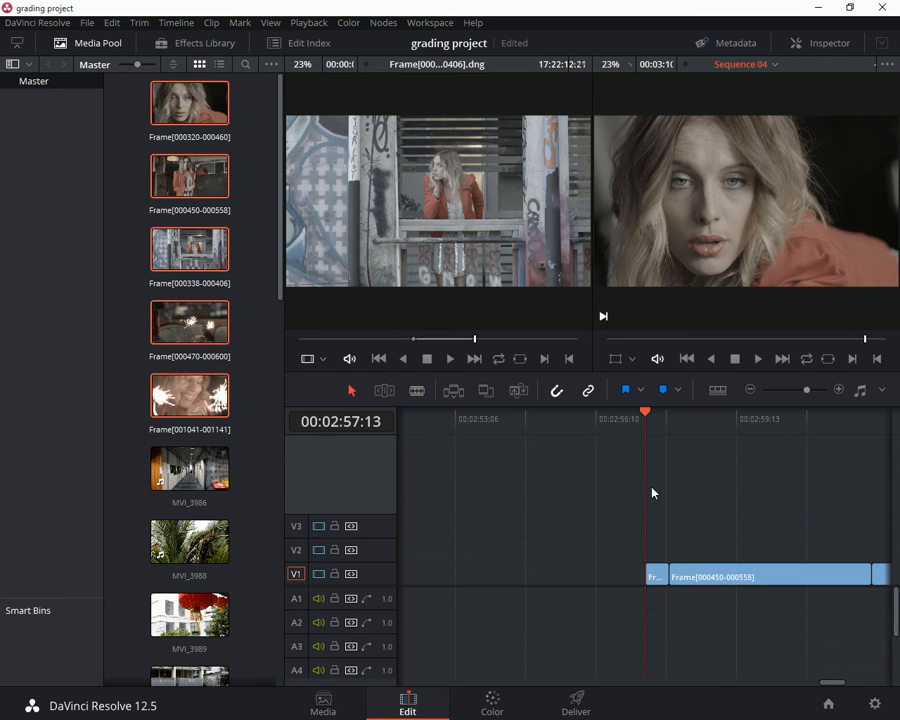
{"action": "mouse_move", "coordinate": [803, 395]}
{"action": "left_mouse_down"}
{"action": "mouse_move", "coordinate": [790, 395]}
{"action": "mouse_move", "coordinate": [797, 401]}
{"action": "left_mouse_up"}
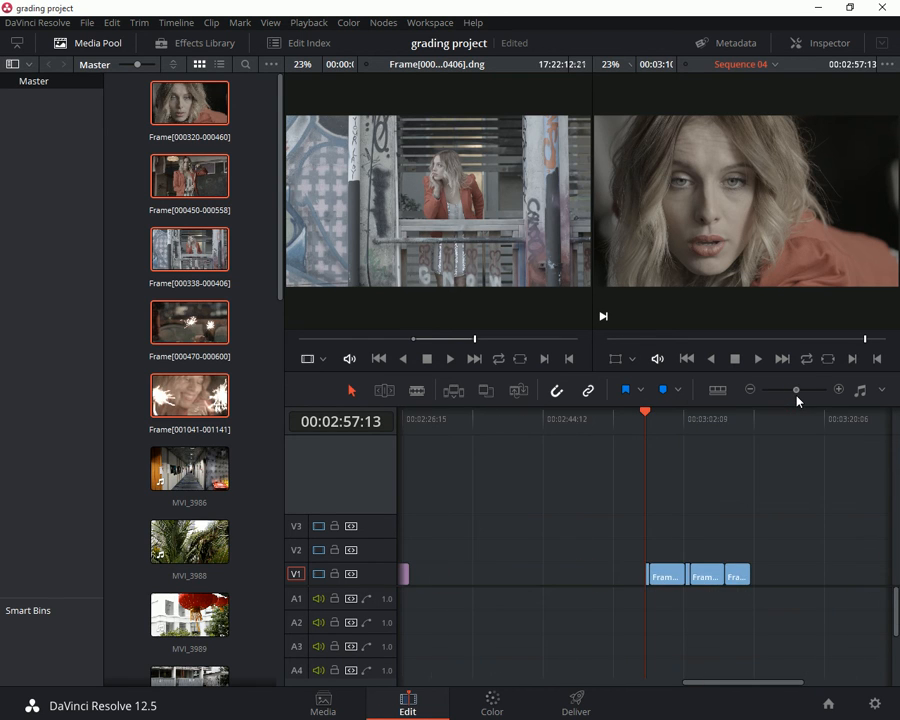
Open the Color page and look through the grading palettes from Camera Raw to Qualifier, ending on Color Wheels.
{"action": "left_click", "coordinate": [495, 695]}
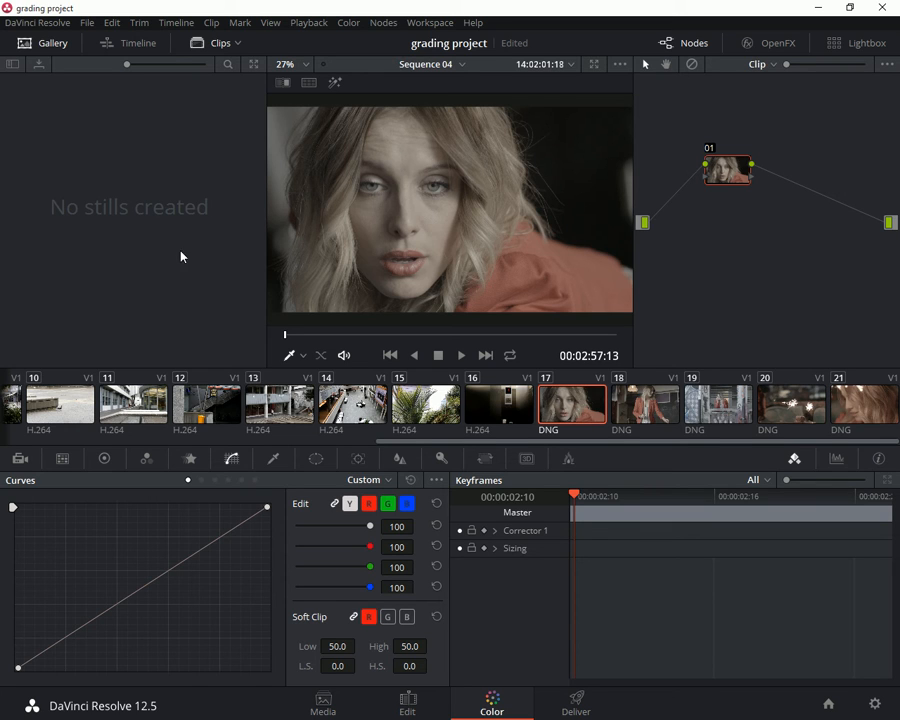
{"action": "left_click", "coordinate": [55, 458]}
{"action": "left_click", "coordinate": [22, 458]}
{"action": "left_click", "coordinate": [62, 458]}
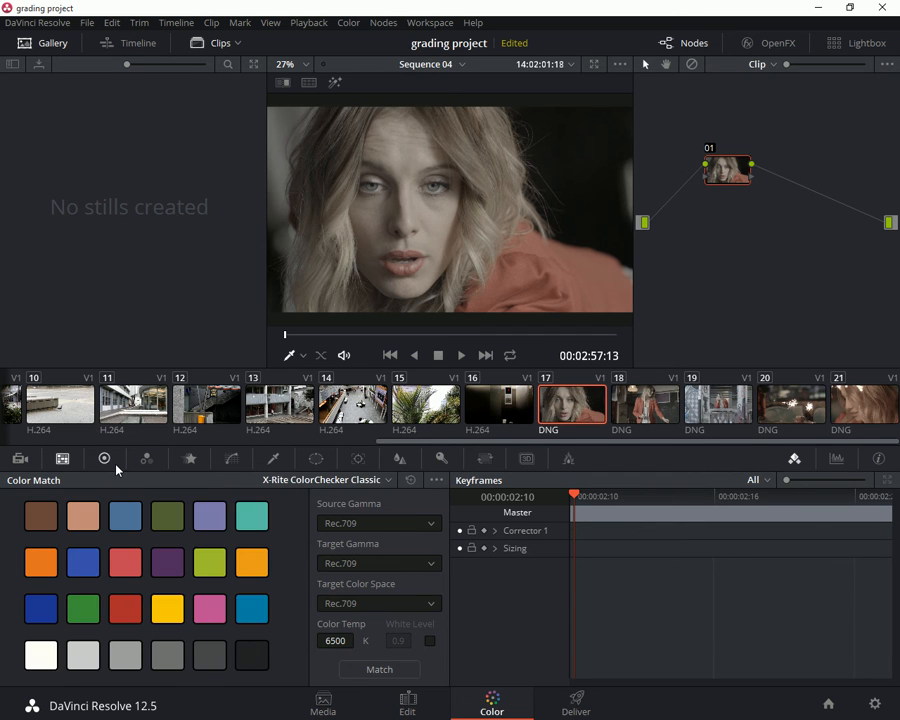
{"action": "left_click", "coordinate": [108, 460]}
{"action": "left_click", "coordinate": [147, 458]}
{"action": "left_click", "coordinate": [190, 458]}
{"action": "left_click", "coordinate": [232, 458]}
{"action": "left_click", "coordinate": [272, 458]}
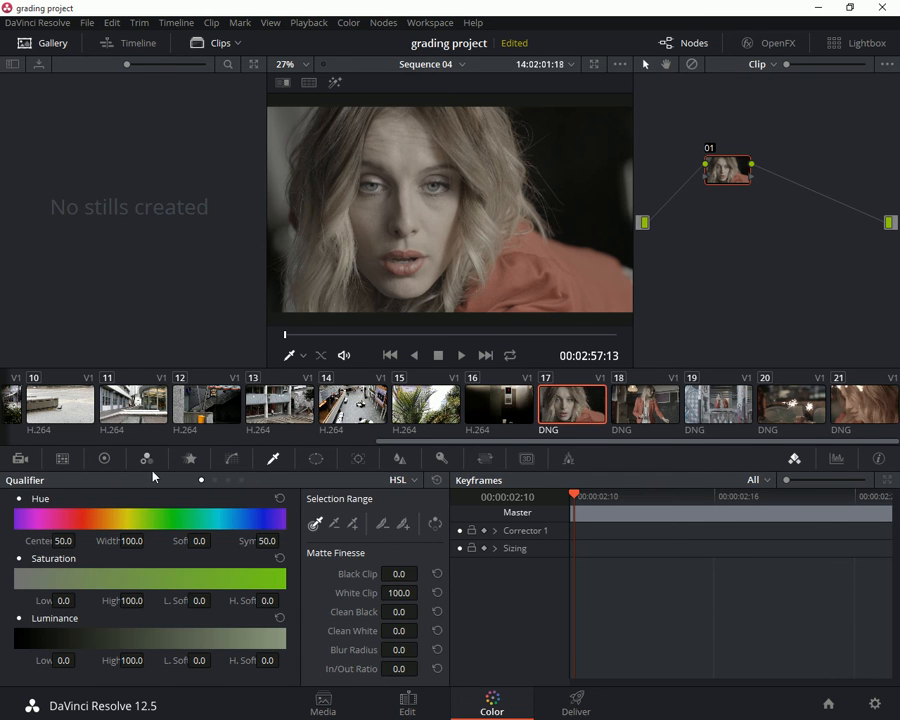
{"action": "left_click", "coordinate": [102, 460]}
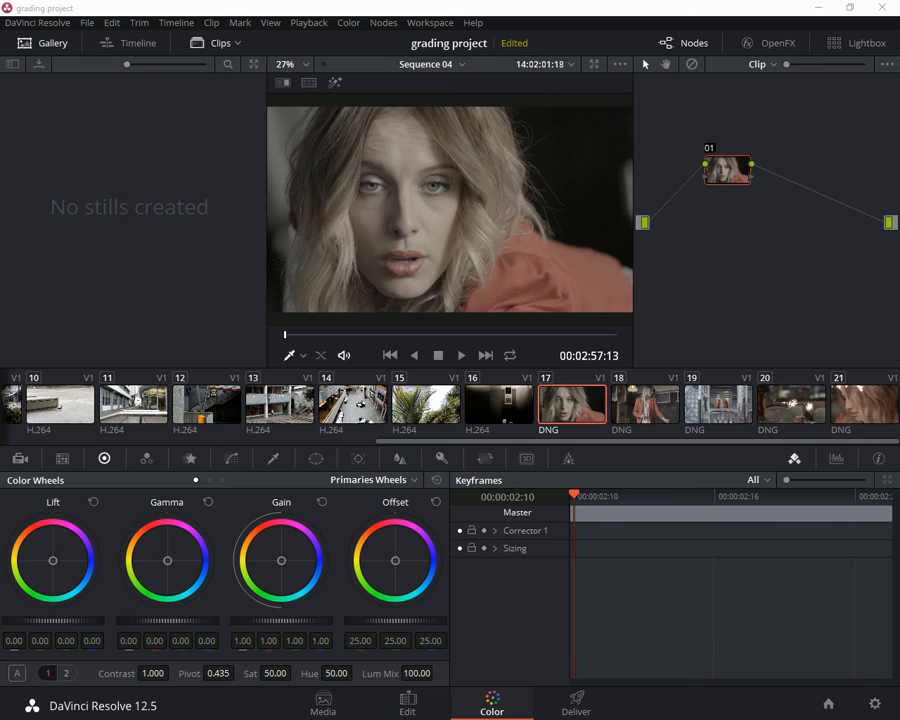
Switch to the Notepad window with the numbered grading list, then resize and reposition it to fit on screen.
{"action": "key", "text": "alt+Tab"}
{"action": "left_click_drag", "start_coordinate": [800, 128], "coordinate": [688, 128]}
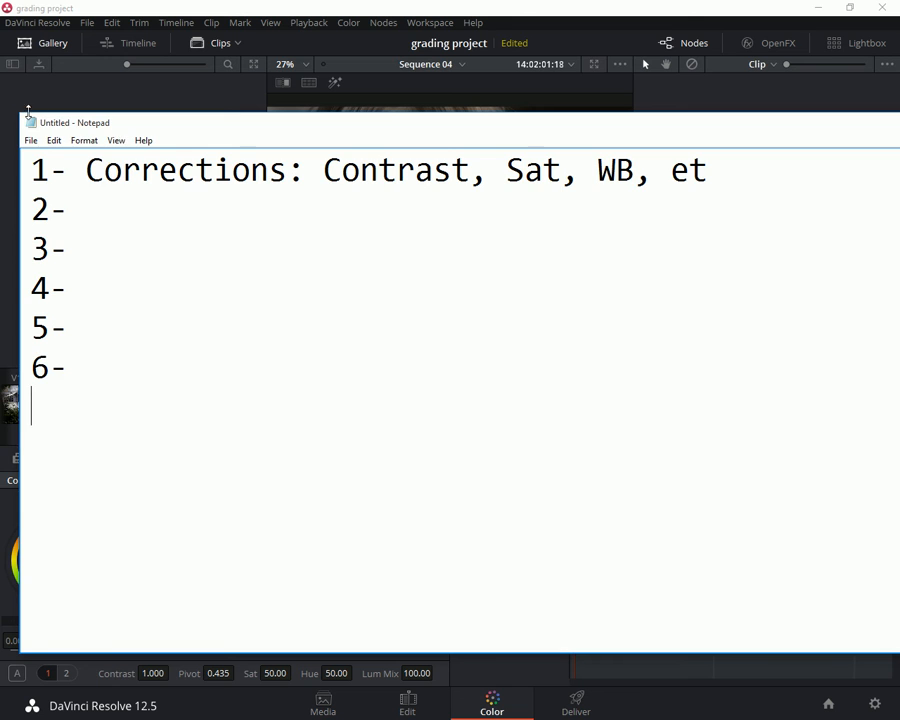
{"action": "left_click_drag", "start_coordinate": [28, 110], "coordinate": [224, 180]}
{"action": "left_click_drag", "start_coordinate": [452, 203], "coordinate": [288, 153]}
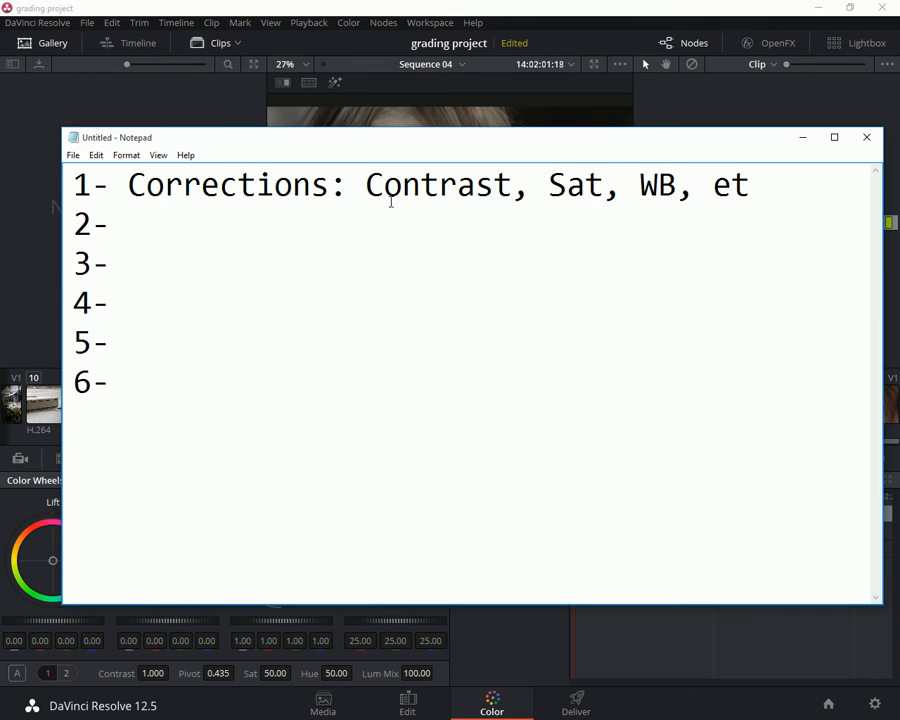
Complete item 1 of the list with "etc." and write "Key Elements:" as item 2.
{"action": "left_click", "coordinate": [742, 190]}
{"action": "type", "text": "c."}
{"action": "key", "text": "Down"}
{"action": "type", "text": "Key "}
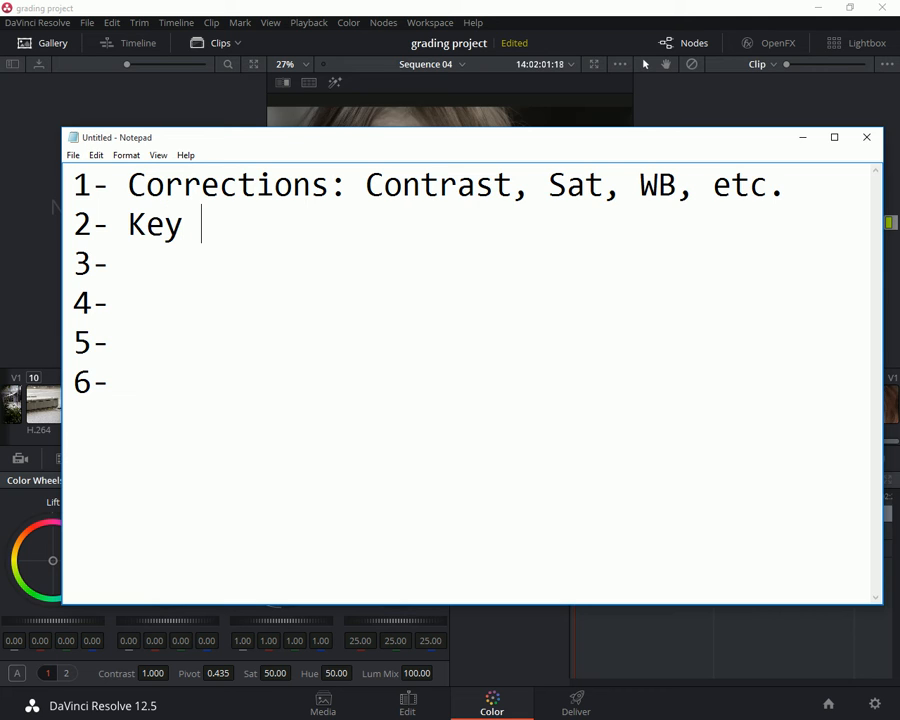
{"action": "type", "text": "Elements:"}
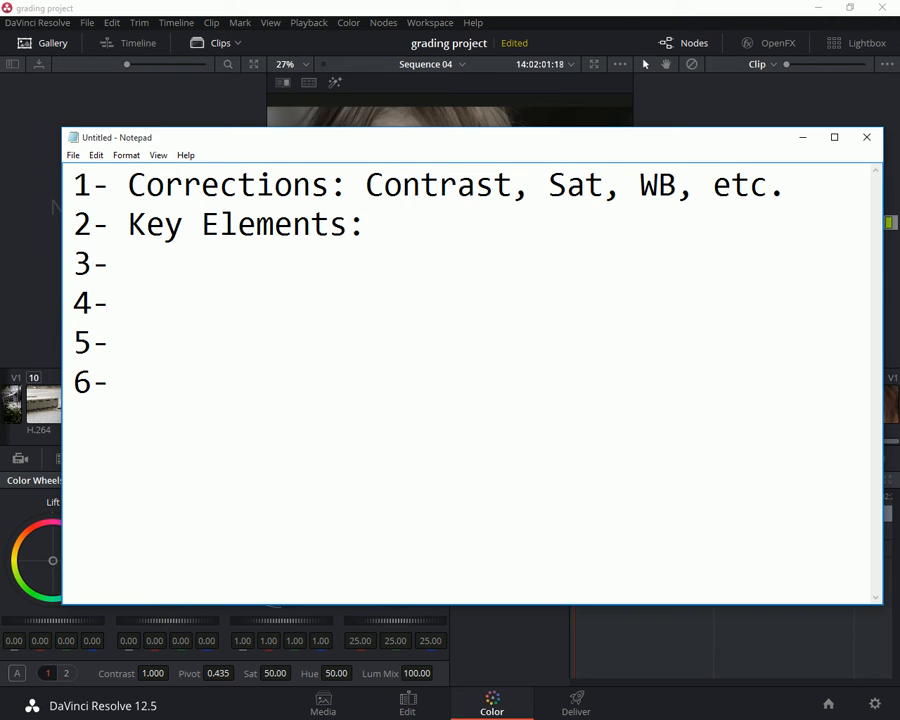
Complete item 2 of the Notepad list with "Skin Tone" and fill in item 3 as "Color Grading".
{"action": "type", "text": "Ski"}
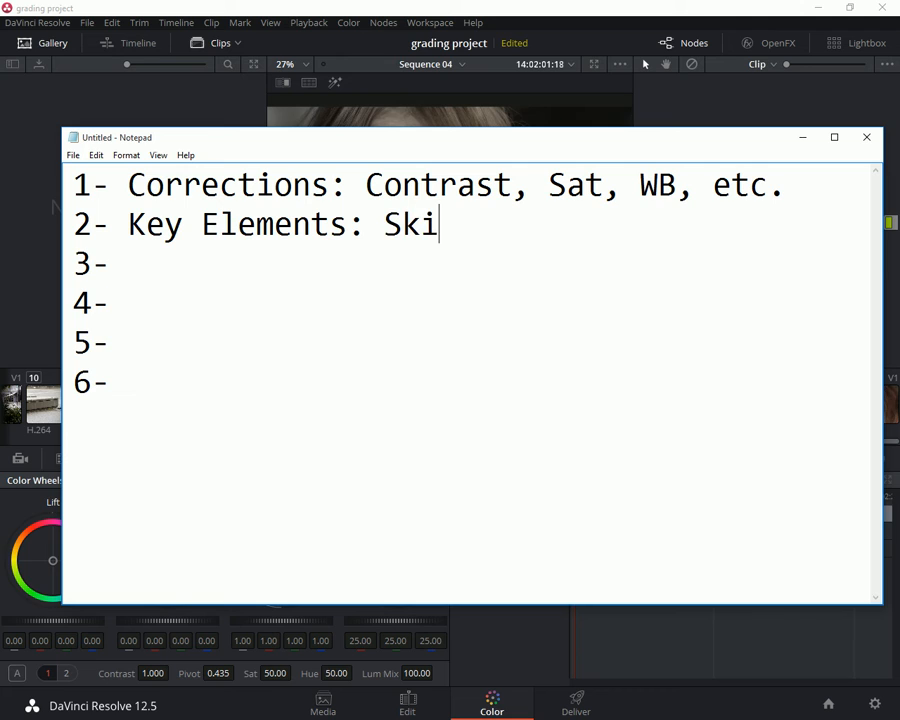
{"action": "type", "text": "n Tone"}
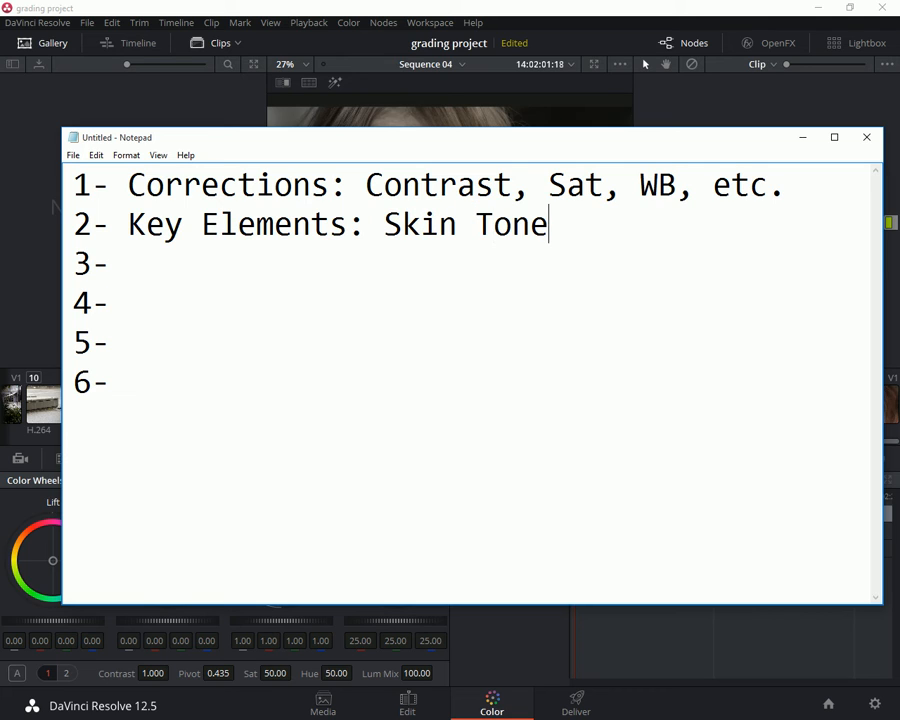
{"action": "key", "text": "Down"}
{"action": "key", "text": "Down"}
{"action": "key", "text": "Up"}
{"action": "type", "text": "Col"}
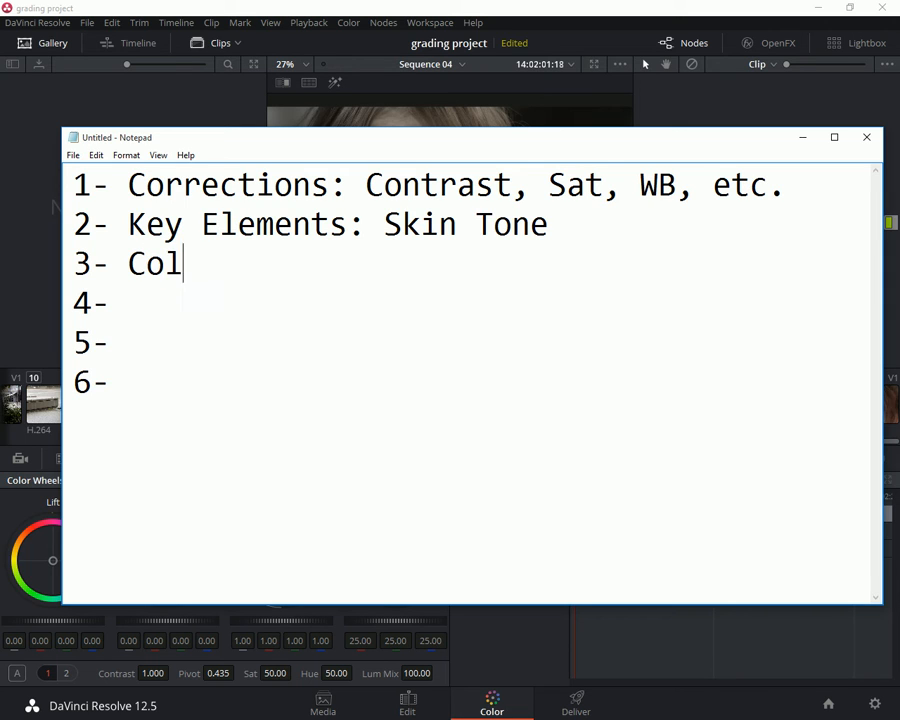
{"action": "type", "text": "or Grading"}
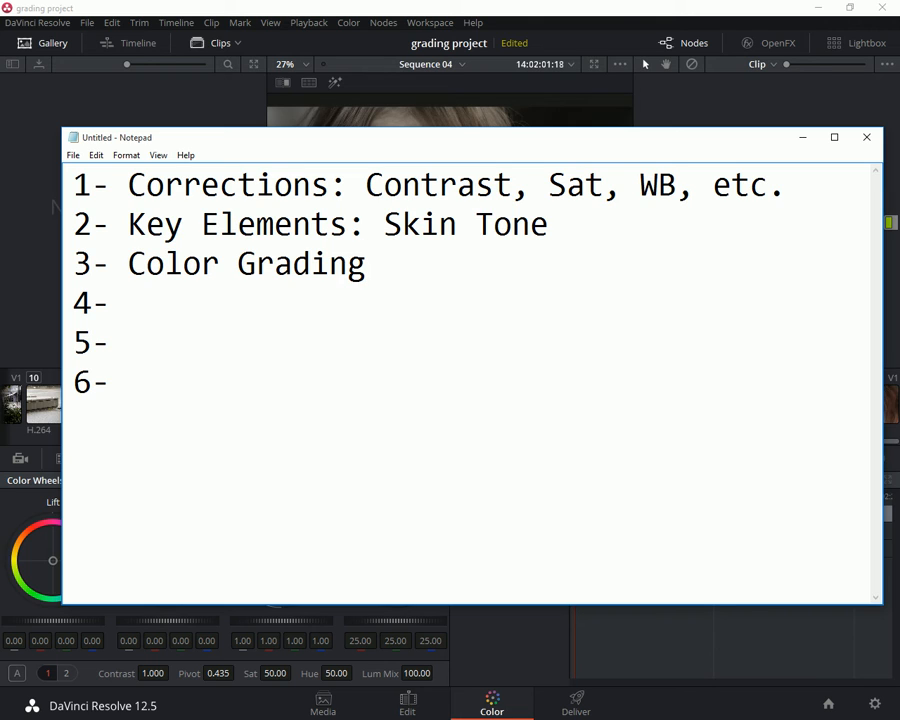
Fill in list items 4 to 6 as "Matching Shots", "Add depth" and "Quality controls".
{"action": "key", "text": "Down"}
{"action": "type", "text": "Matching"}
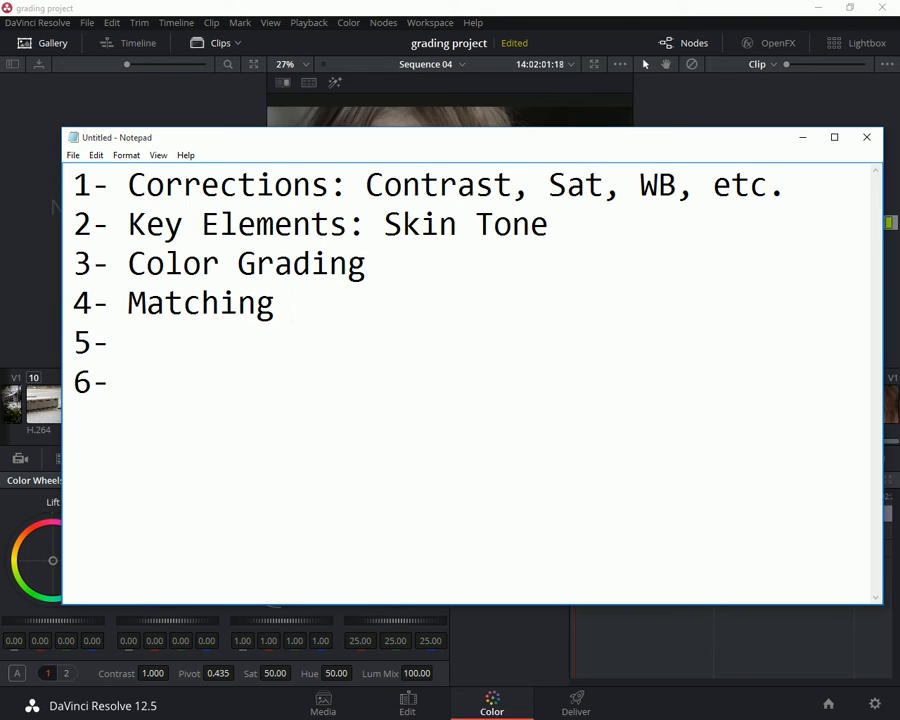
{"action": "type", "text": " Shots"}
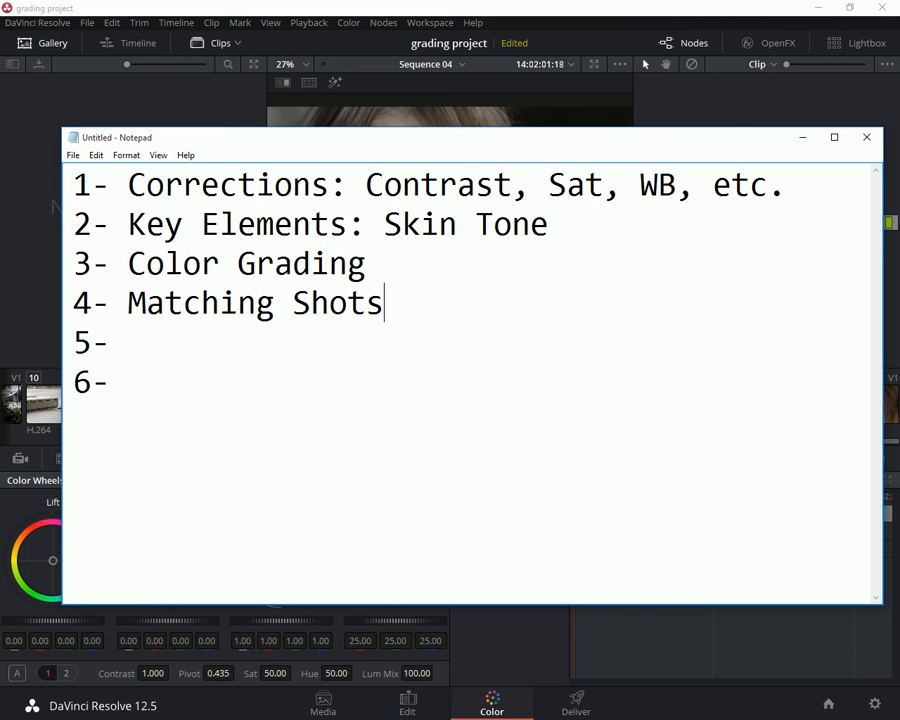
{"action": "key", "text": "Down"}
{"action": "type", "text": "Add depth"}
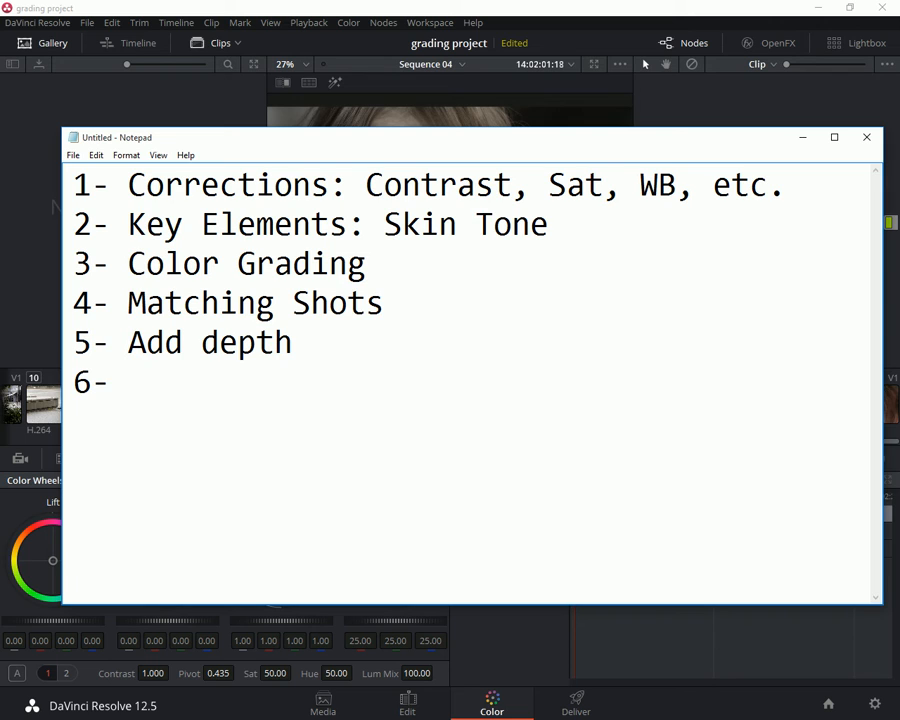
{"action": "key", "text": "Down"}
{"action": "type", "text": "Quality c"}
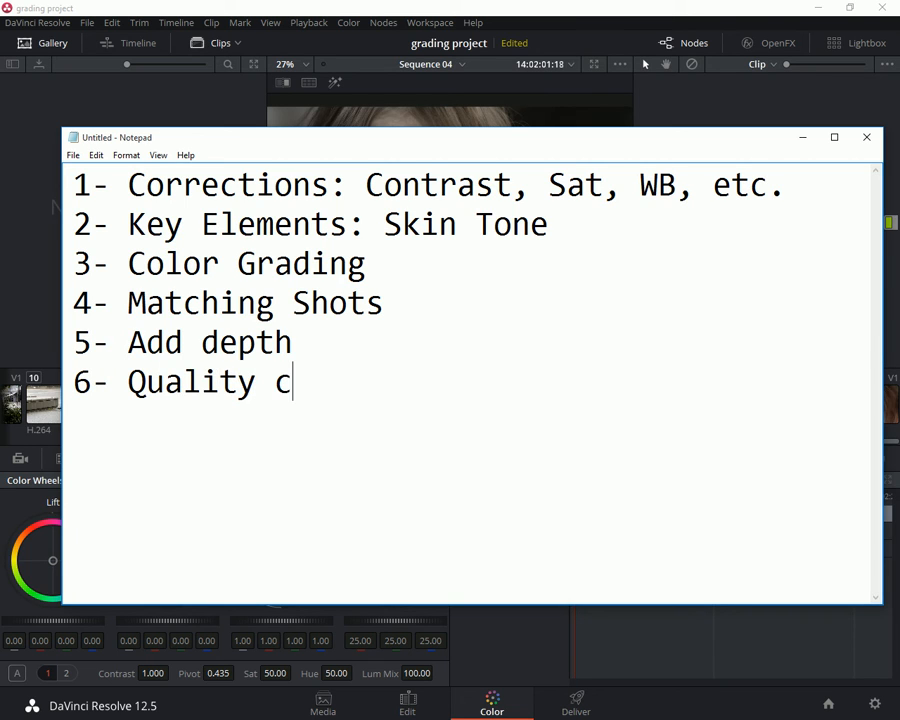
{"action": "type", "text": "ontrols"}
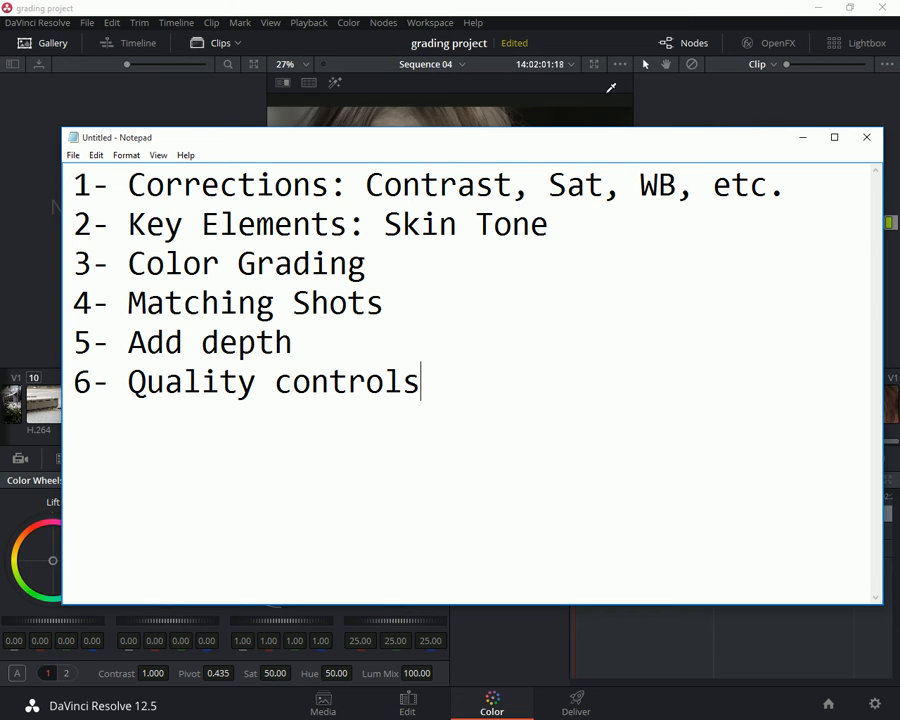
Switch to DaVinci Resolve and move corrector node 01 slightly closer to the source input in the node graph.
{"action": "left_click", "coordinate": [416, 9]}
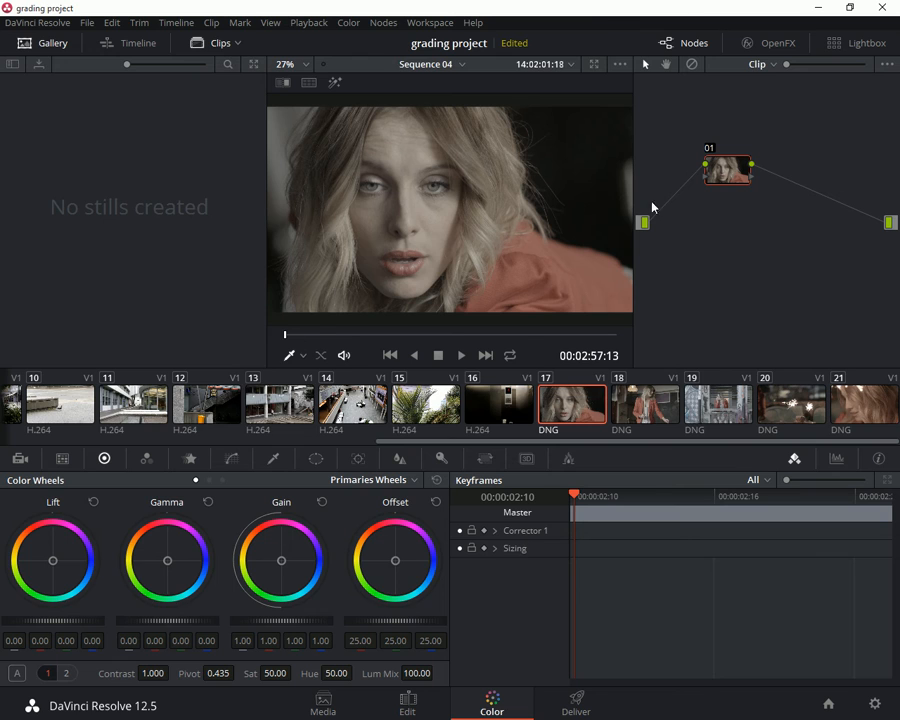
{"action": "left_click_drag", "start_coordinate": [726, 176], "coordinate": [703, 170]}
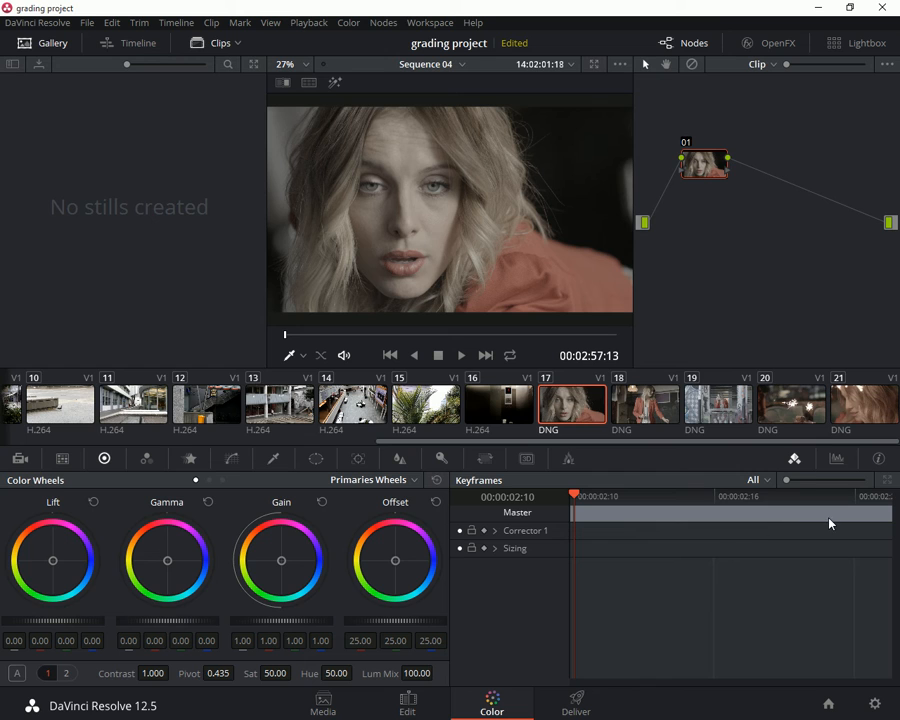
{"action": "left_click", "coordinate": [835, 464]}
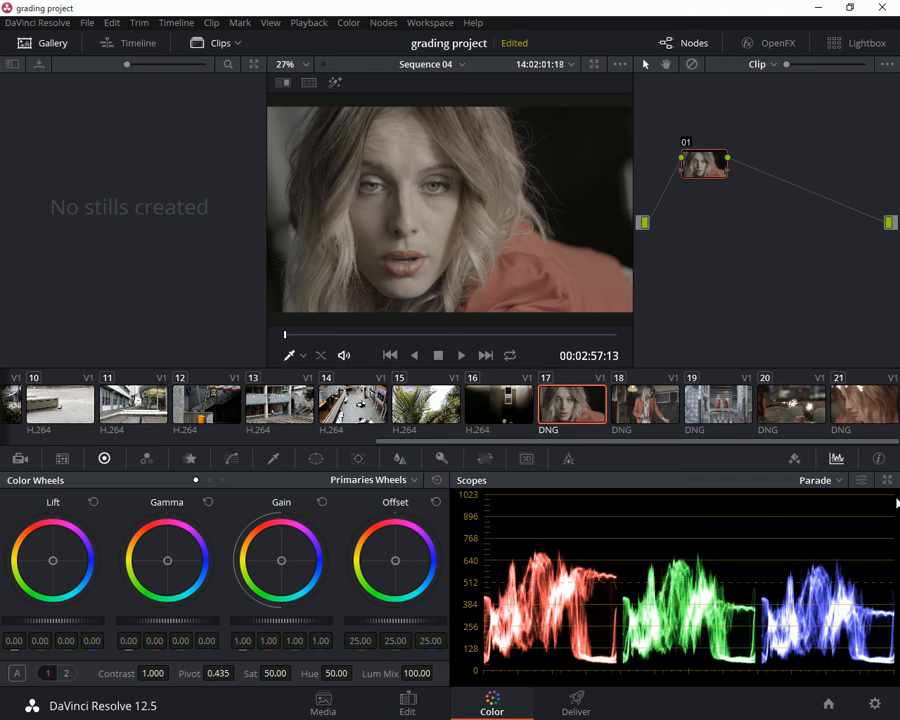
{"action": "left_click", "coordinate": [886, 480]}
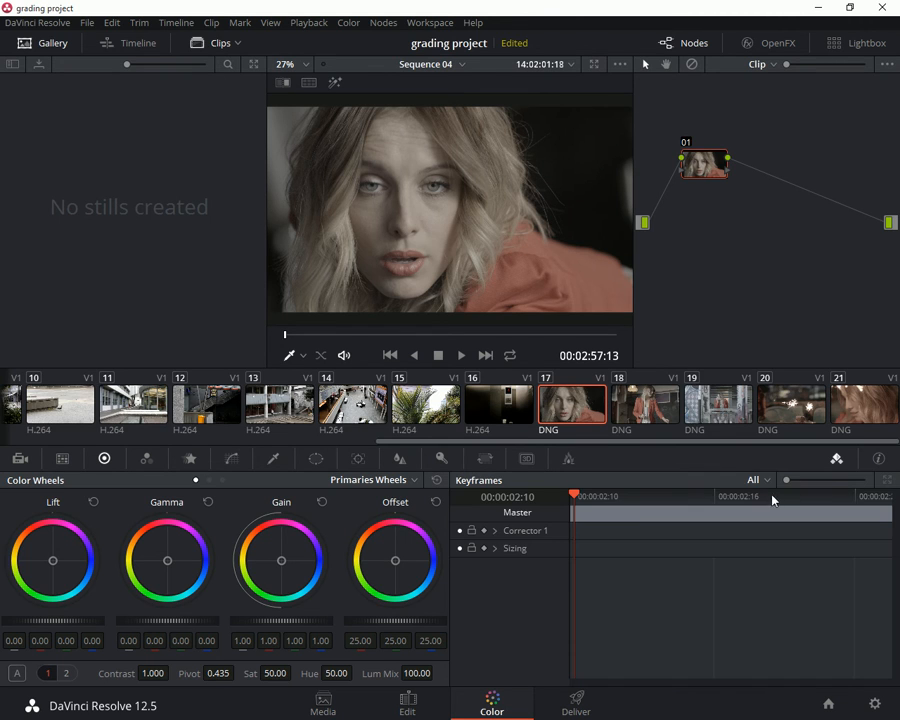
{"action": "left_click_drag", "start_coordinate": [184, 158], "coordinate": [543, 278]}
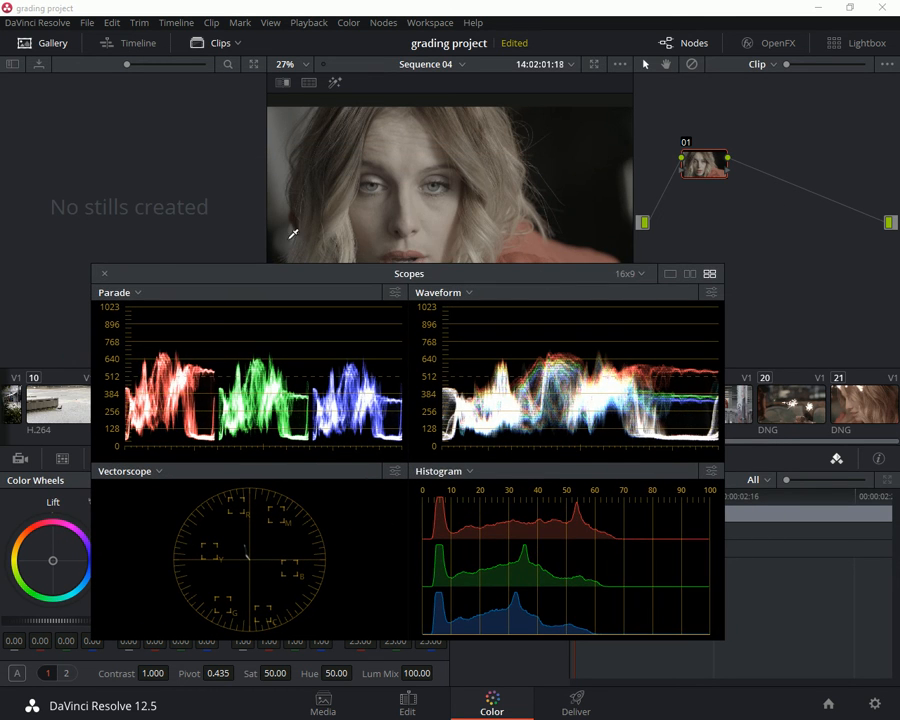
{"action": "left_click", "coordinate": [106, 276]}
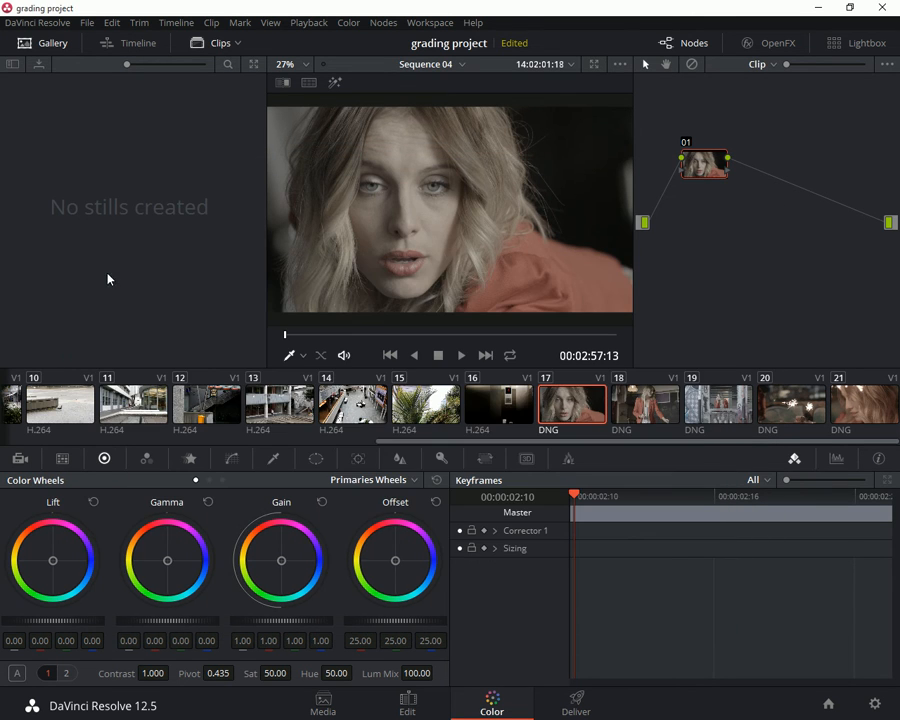
Display the video scopes in a floating window with the two-scope layout.
{"action": "left_click", "coordinate": [836, 458]}
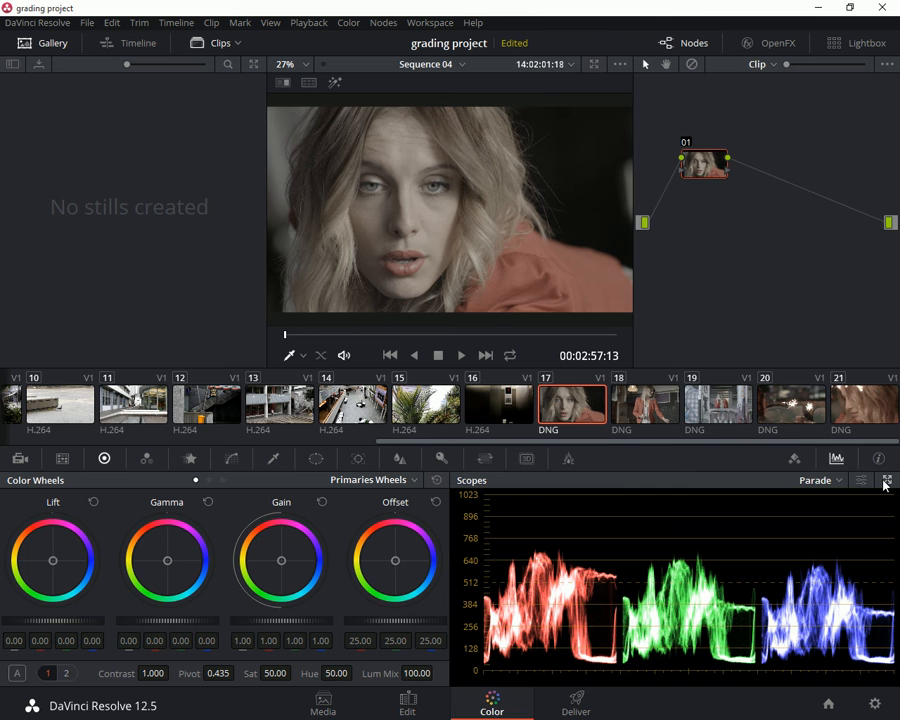
{"action": "left_click", "coordinate": [886, 480]}
{"action": "left_click_drag", "start_coordinate": [561, 279], "coordinate": [556, 192]}
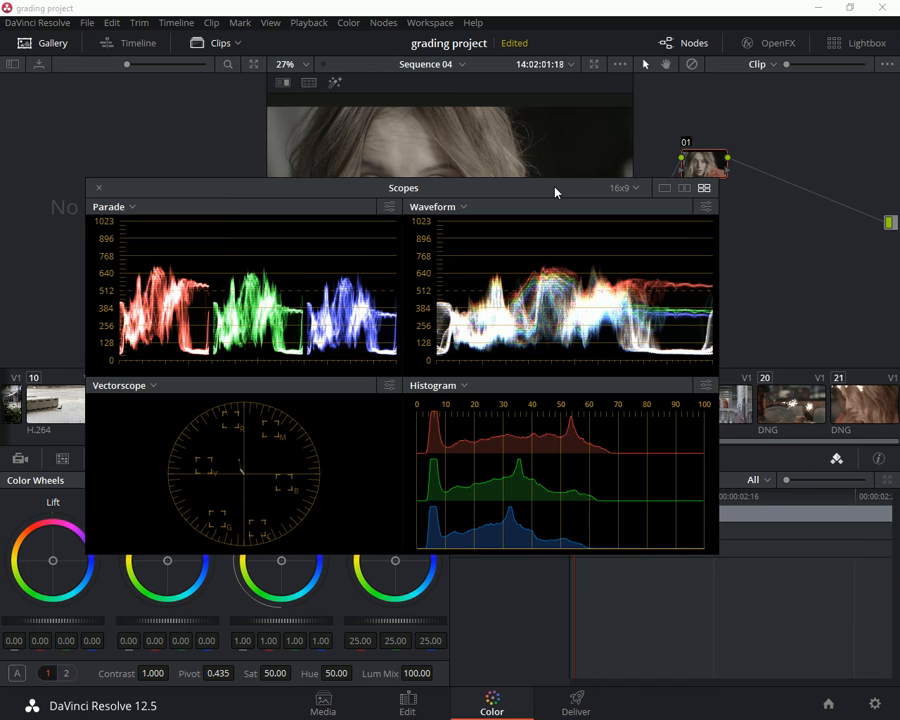
{"action": "left_click", "coordinate": [684, 188]}
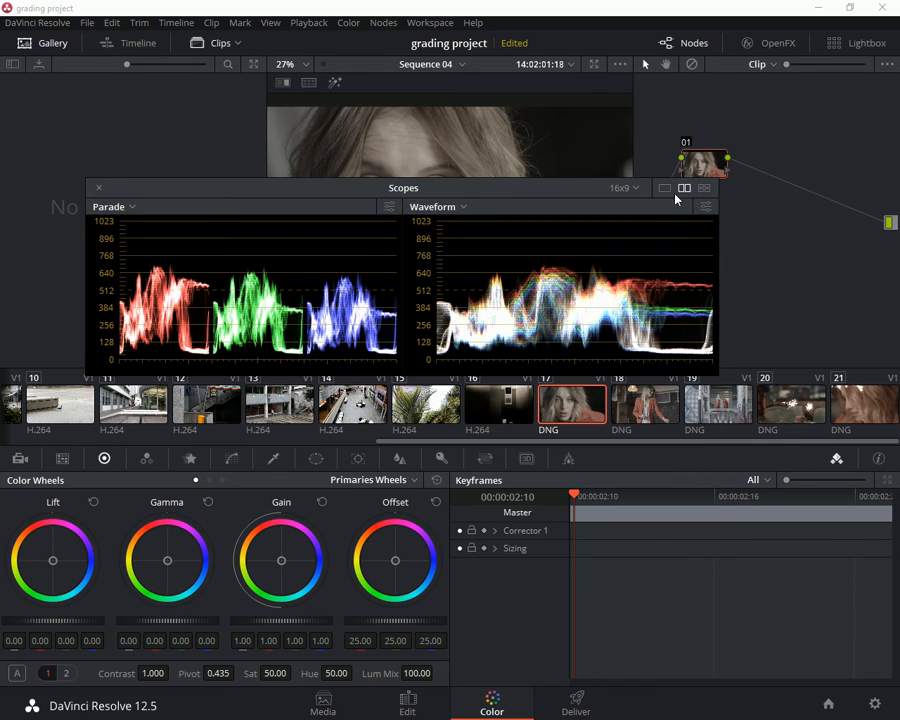
Set the first scope to Parade and the second scope to Vectorscope.
{"action": "left_click", "coordinate": [454, 208]}
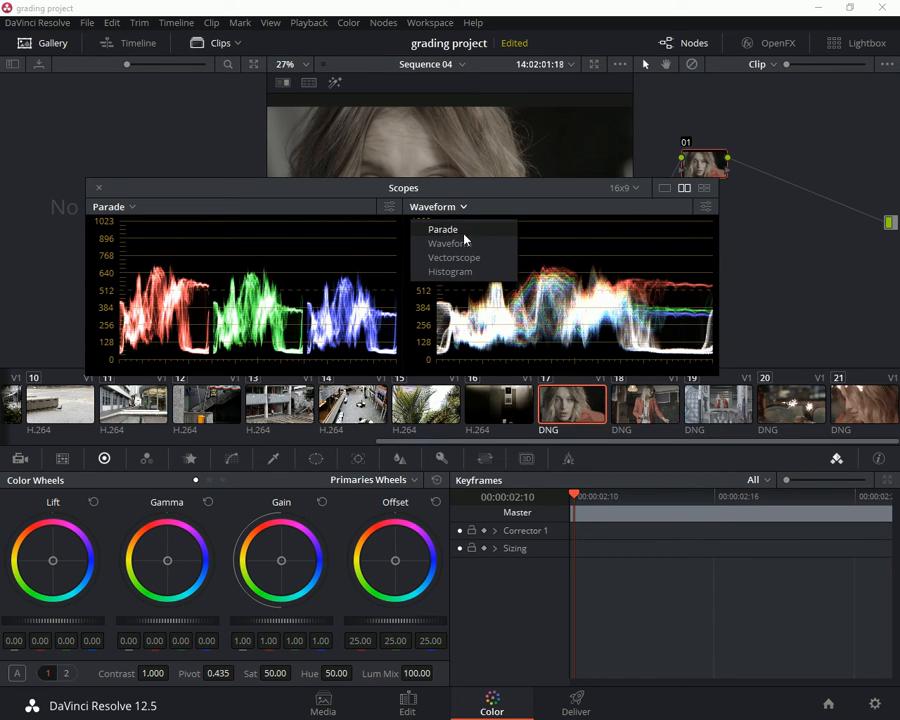
{"action": "left_click", "coordinate": [472, 230]}
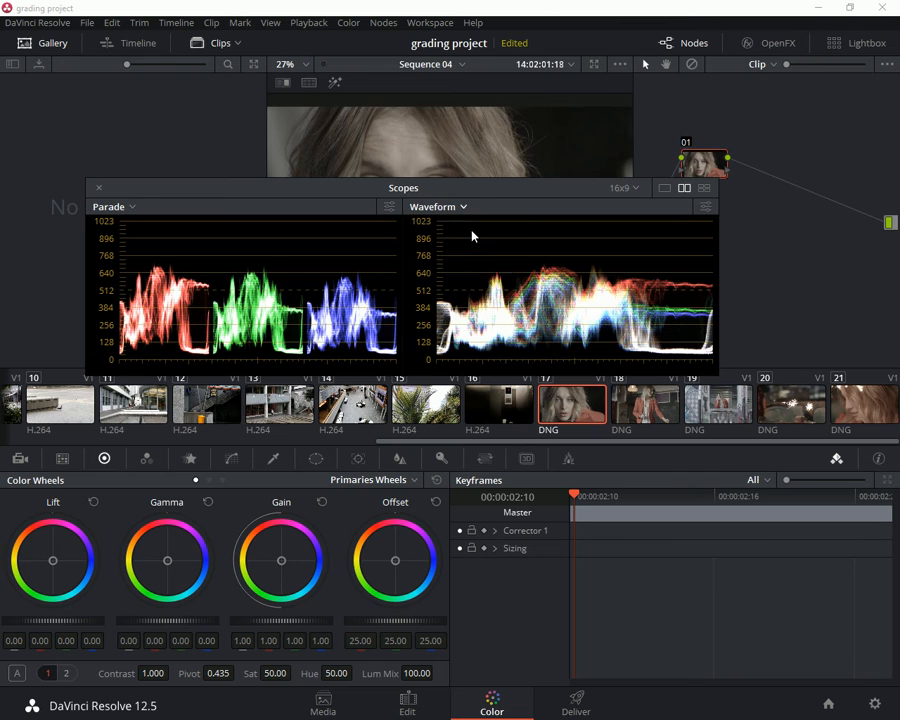
{"action": "left_click", "coordinate": [446, 207]}
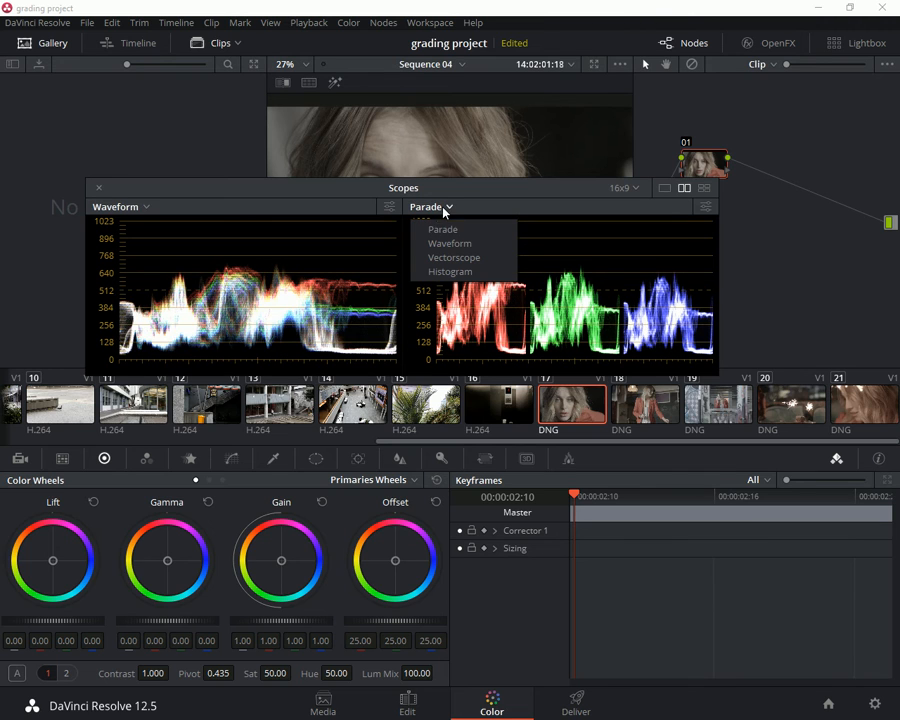
{"action": "left_click", "coordinate": [472, 259]}
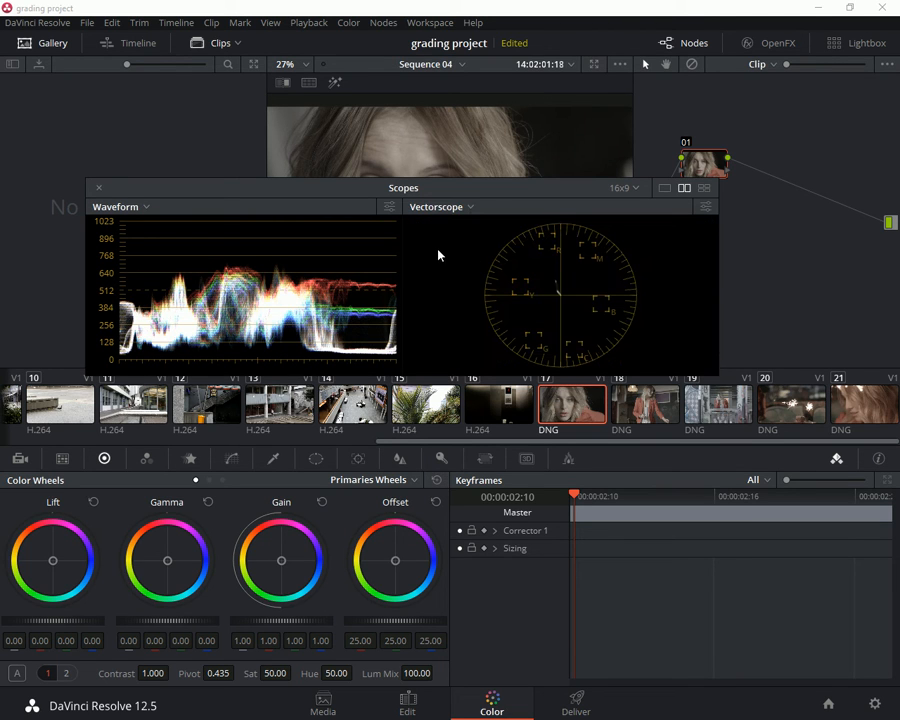
{"action": "left_click", "coordinate": [147, 208]}
{"action": "left_click", "coordinate": [142, 234]}
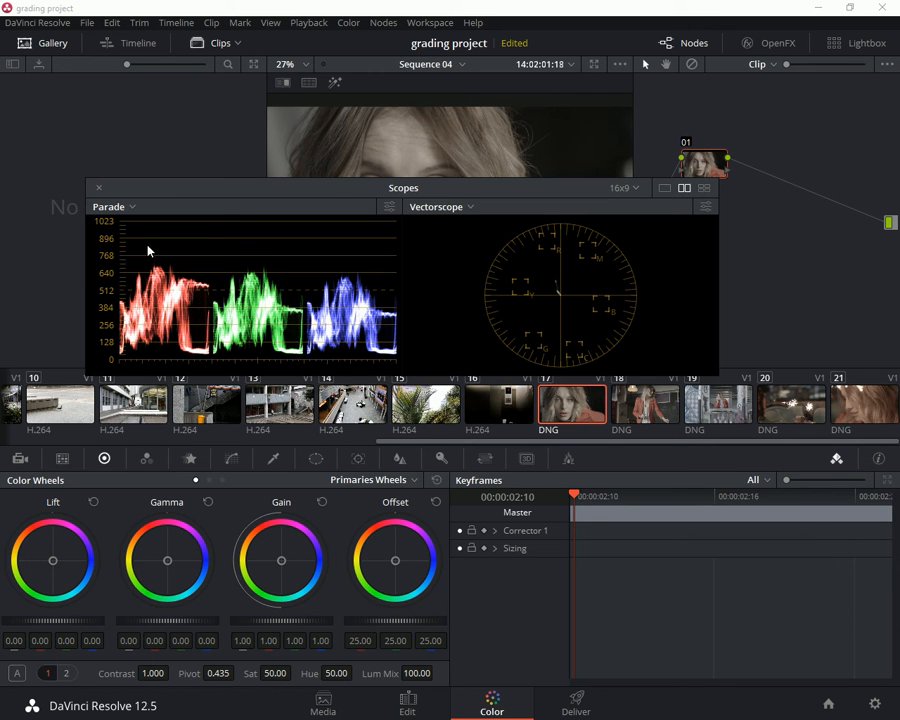
Reposition the floating scopes window so that it leaves the color correction controls uncovered.
{"action": "left_click_drag", "start_coordinate": [532, 200], "coordinate": [627, 413]}
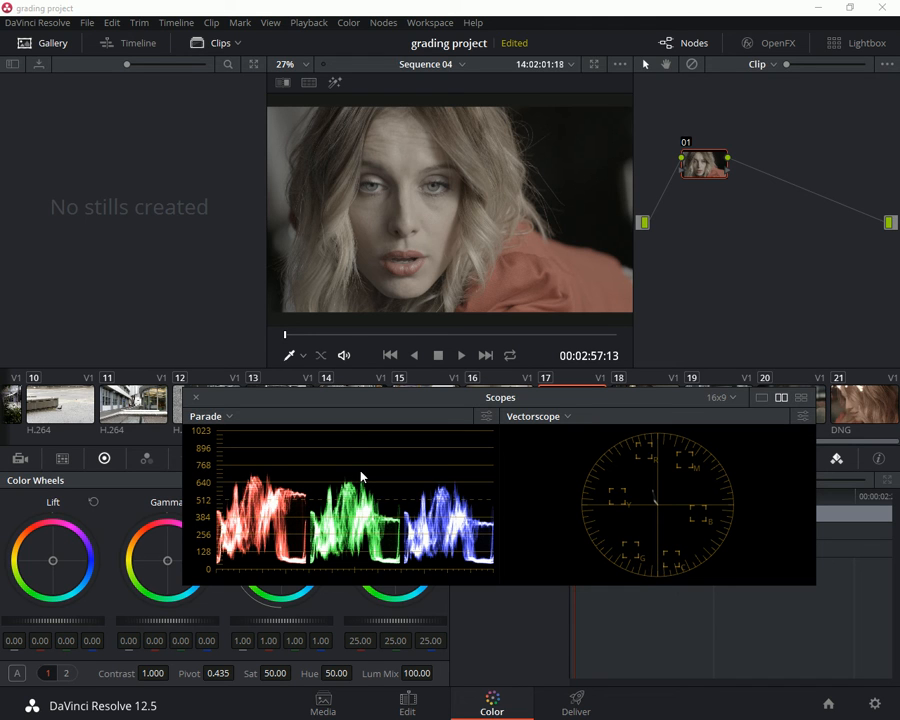
{"action": "left_click_drag", "start_coordinate": [339, 401], "coordinate": [430, 385]}
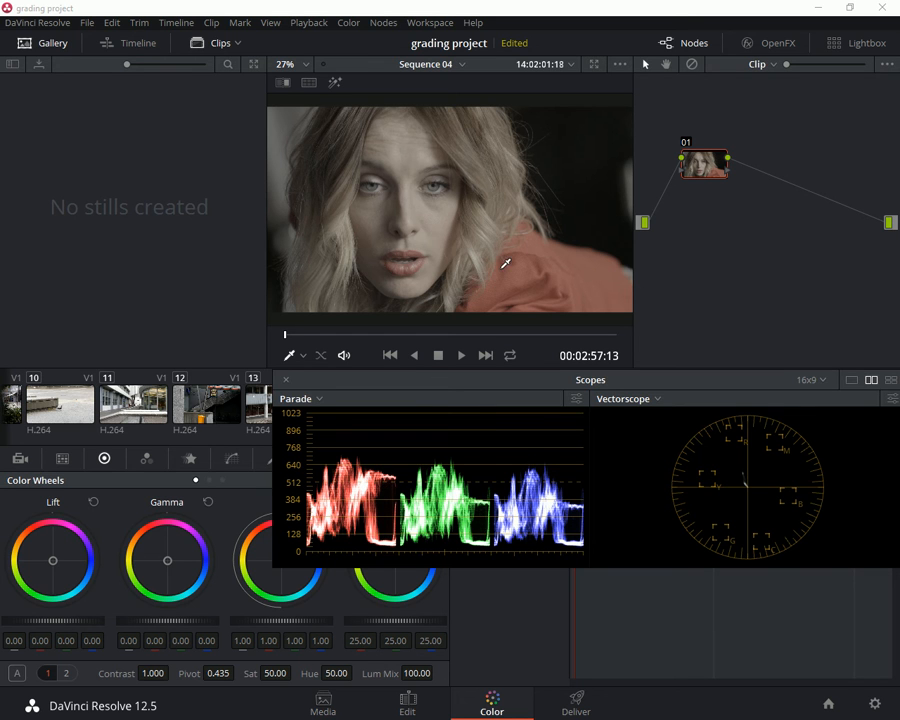
{"action": "left_click_drag", "start_coordinate": [484, 383], "coordinate": [478, 204]}
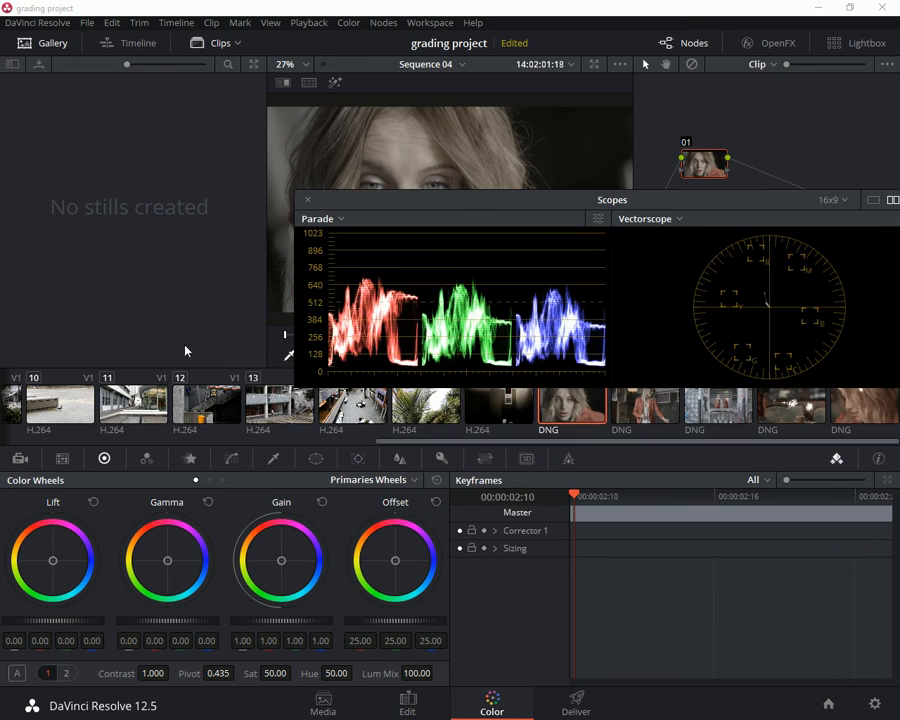
Change the Color Wheels palette from Primaries Wheels to Primaries Bars.
{"action": "left_click", "coordinate": [146, 459]}
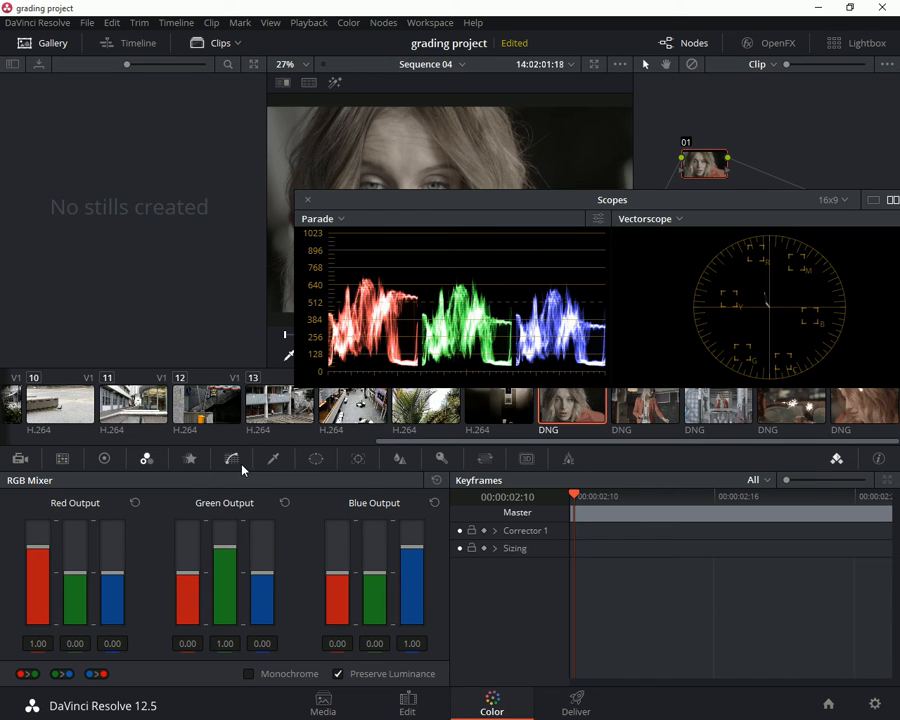
{"action": "left_click", "coordinate": [116, 458]}
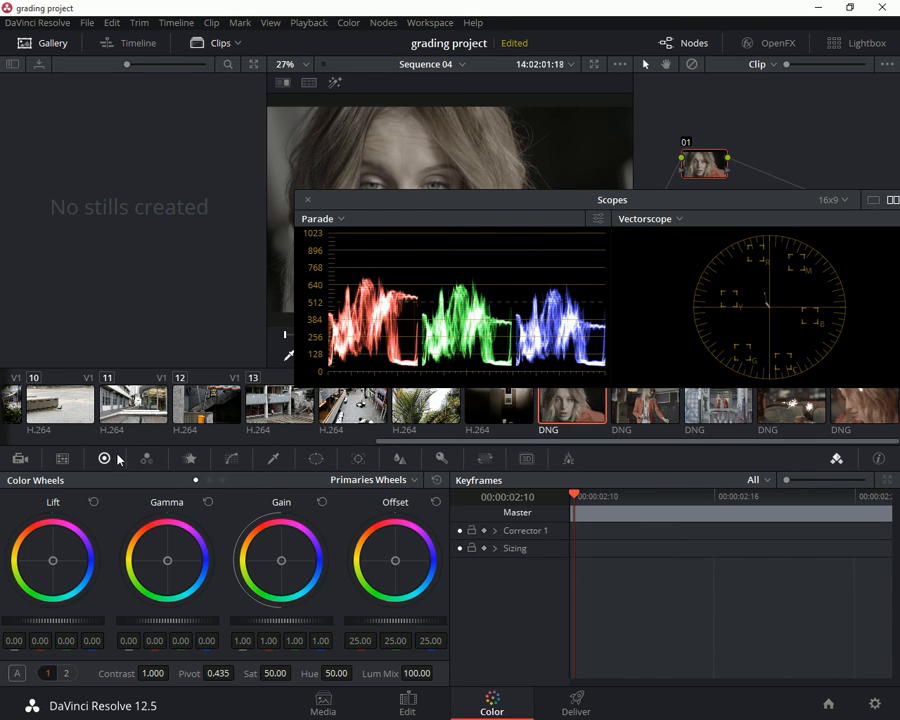
{"action": "left_click", "coordinate": [343, 484]}
{"action": "left_click", "coordinate": [146, 458]}
{"action": "left_click", "coordinate": [104, 458]}
{"action": "left_click", "coordinate": [372, 480]}
{"action": "left_click", "coordinate": [378, 515]}
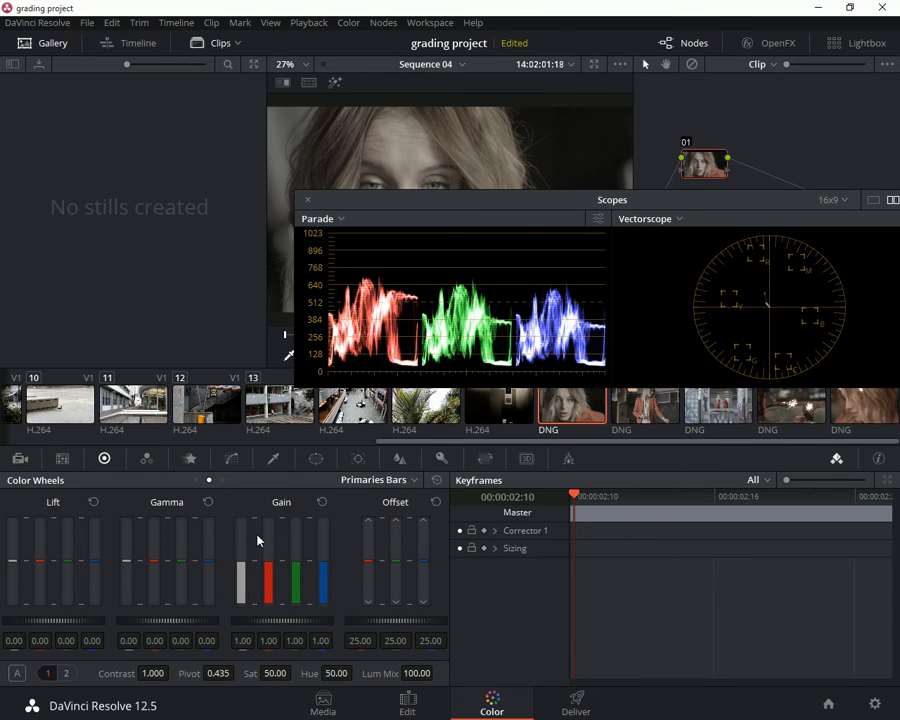
Lower the red gain to 0.89 and the green gain to 0.95, and move the scopes off the viewer image.
{"action": "left_click_drag", "start_coordinate": [268, 580], "coordinate": [268, 591]}
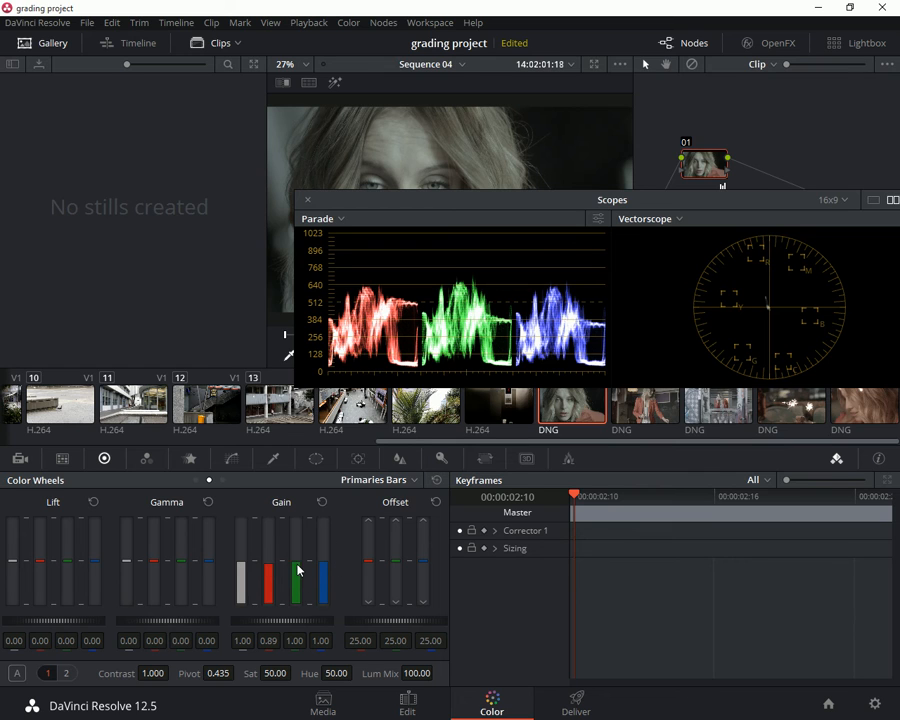
{"action": "left_click_drag", "start_coordinate": [295, 587], "coordinate": [295, 593]}
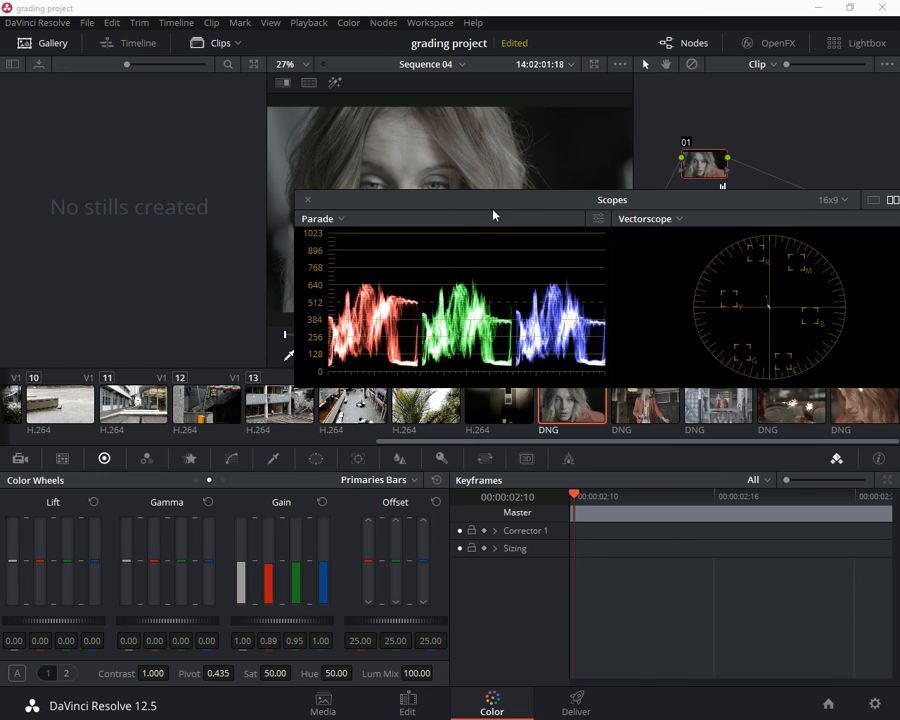
{"action": "left_click_drag", "start_coordinate": [492, 204], "coordinate": [419, 374]}
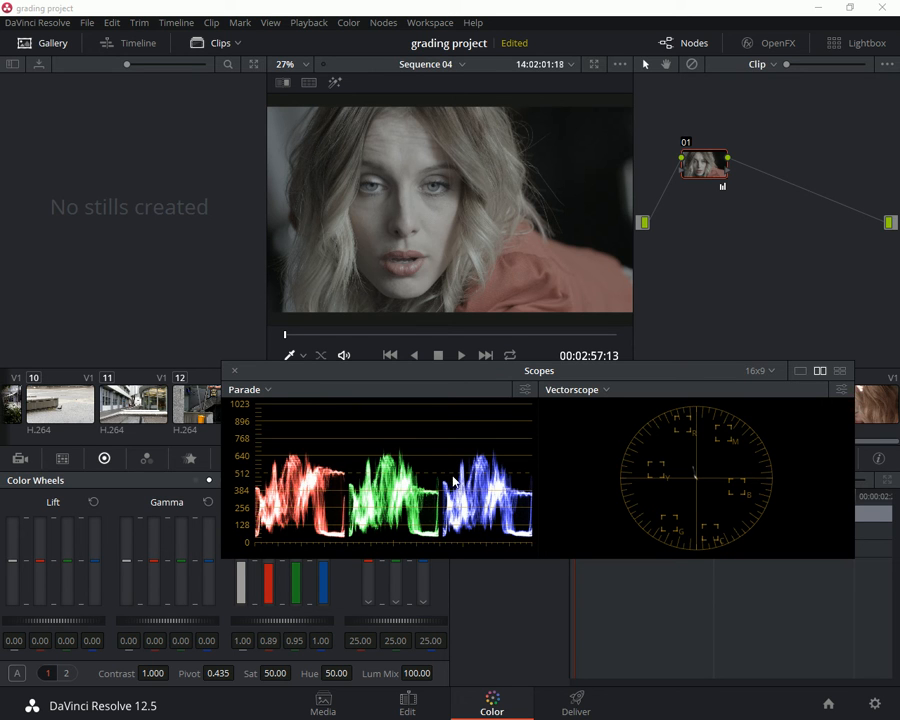
Raise the clip's contrast to 1.152 and saturation to 68, keeping the scopes window below the viewer.
{"action": "left_click_drag", "start_coordinate": [406, 375], "coordinate": [468, 381]}
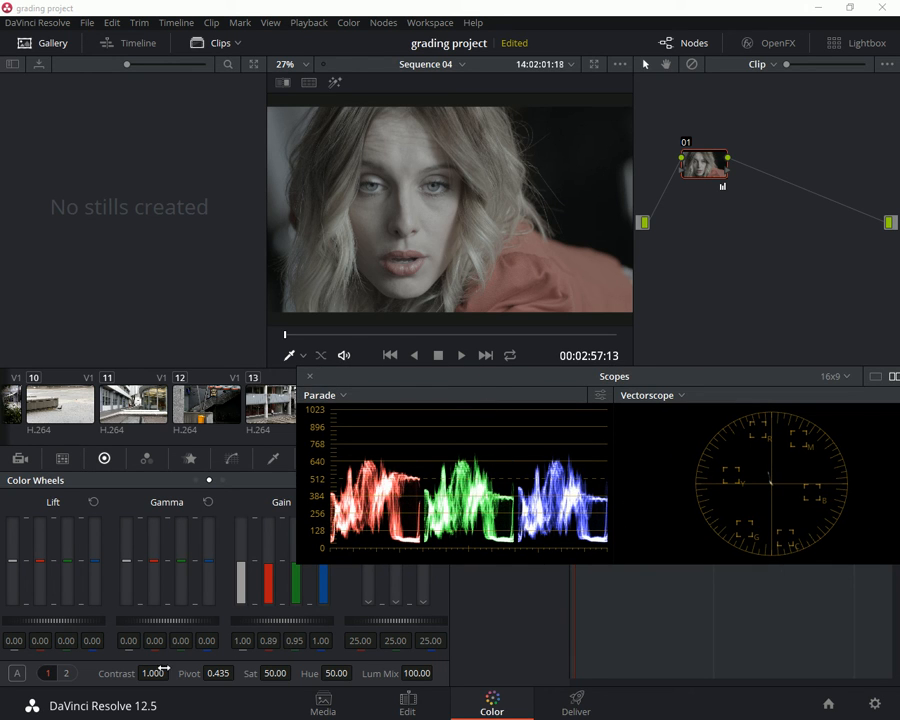
{"action": "left_click_drag", "start_coordinate": [161, 669], "coordinate": [182, 671]}
{"action": "left_click_drag", "start_coordinate": [268, 675], "coordinate": [298, 672]}
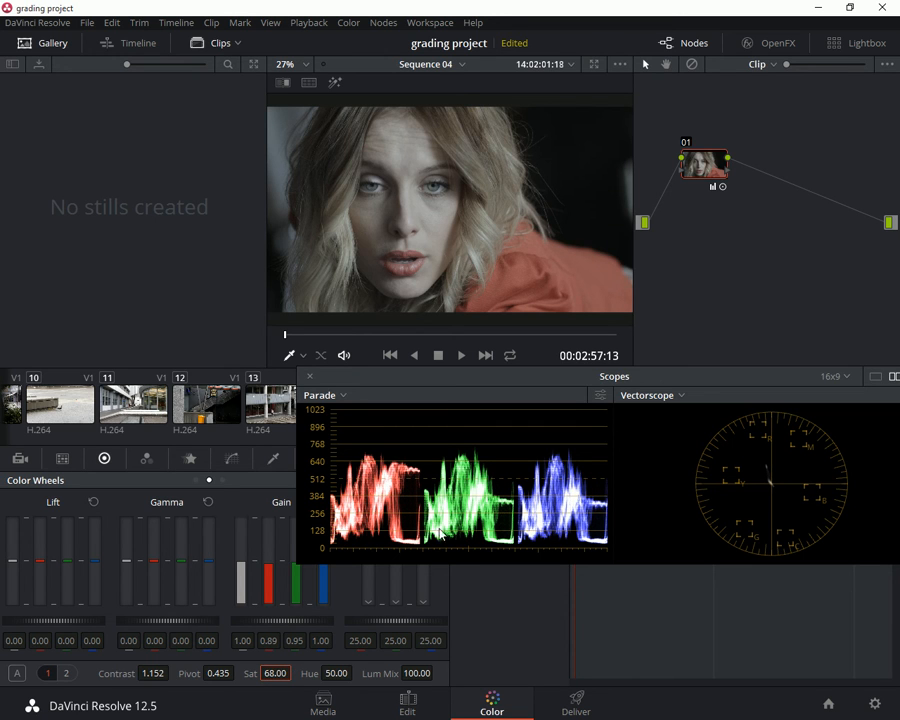
{"action": "left_click_drag", "start_coordinate": [812, 376], "coordinate": [685, 398]}
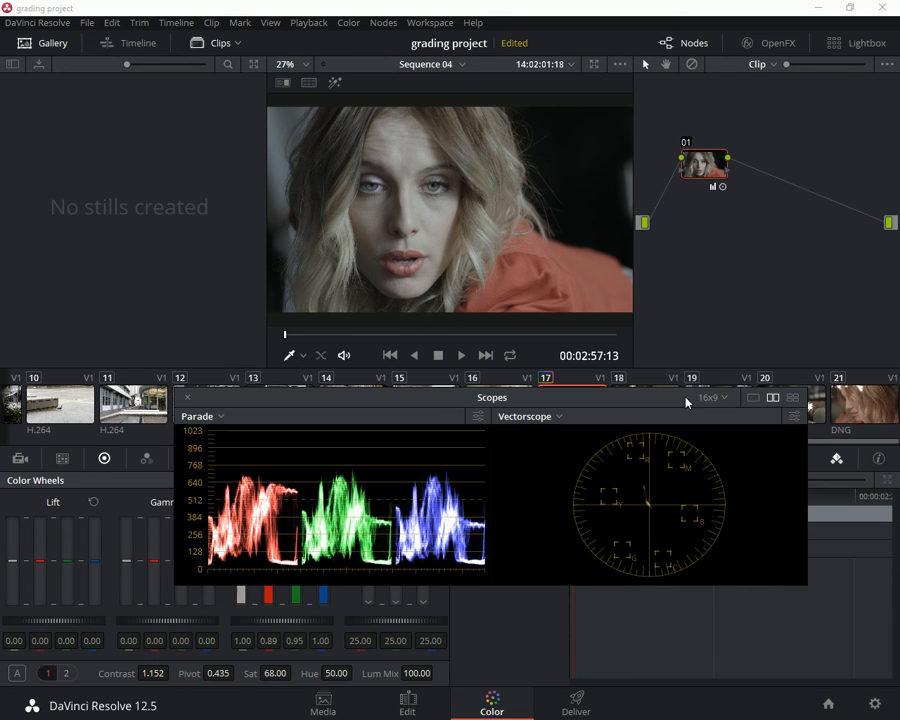
Close the floating scopes window, show the docked parade scope and set the Color Wheels palette to Primaries Wheels.
{"action": "left_click", "coordinate": [181, 397]}
{"action": "left_click", "coordinate": [836, 459]}
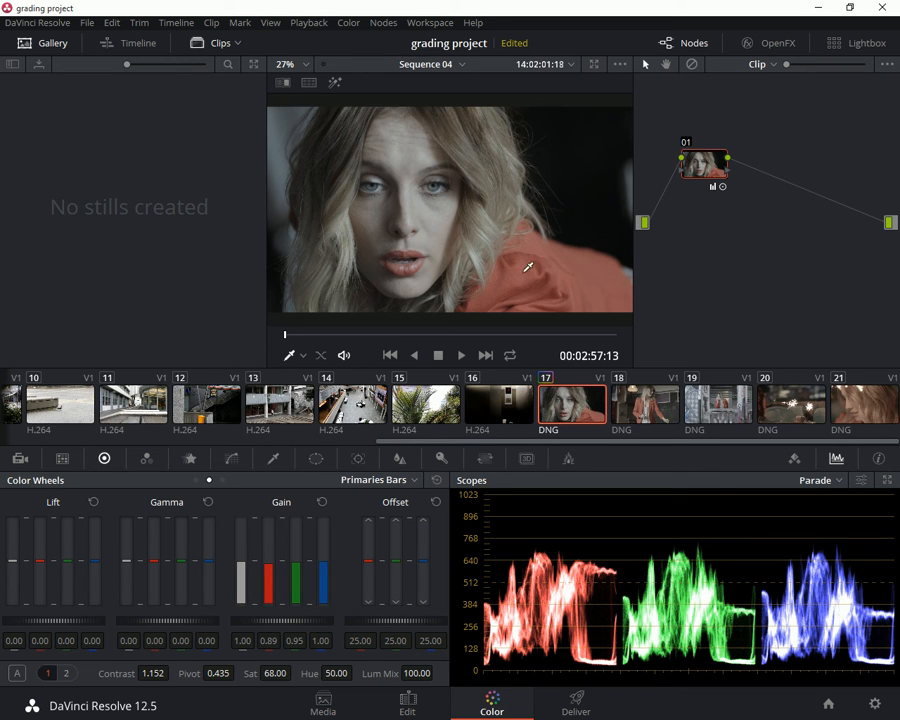
{"action": "left_click", "coordinate": [196, 481]}
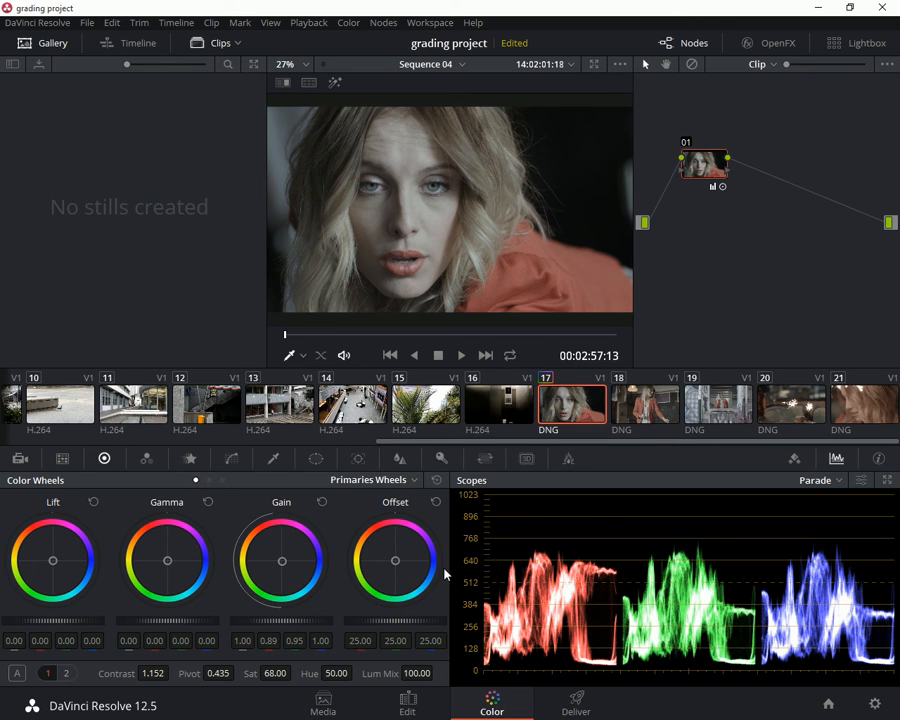
{"action": "left_click_drag", "start_coordinate": [697, 167], "coordinate": [702, 179]}
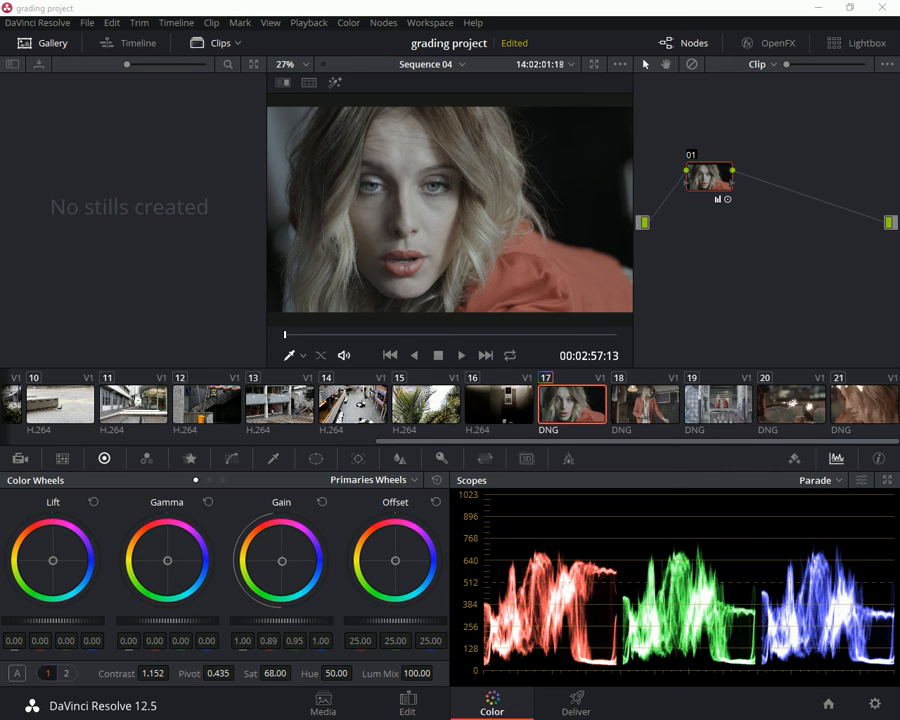
Review the serial and layer node shortcuts in WordPad and the six grading stages in Notepad, returning to DaVinci Resolve.
{"action": "left_click_drag", "start_coordinate": [0, 105], "coordinate": [631, 86]}
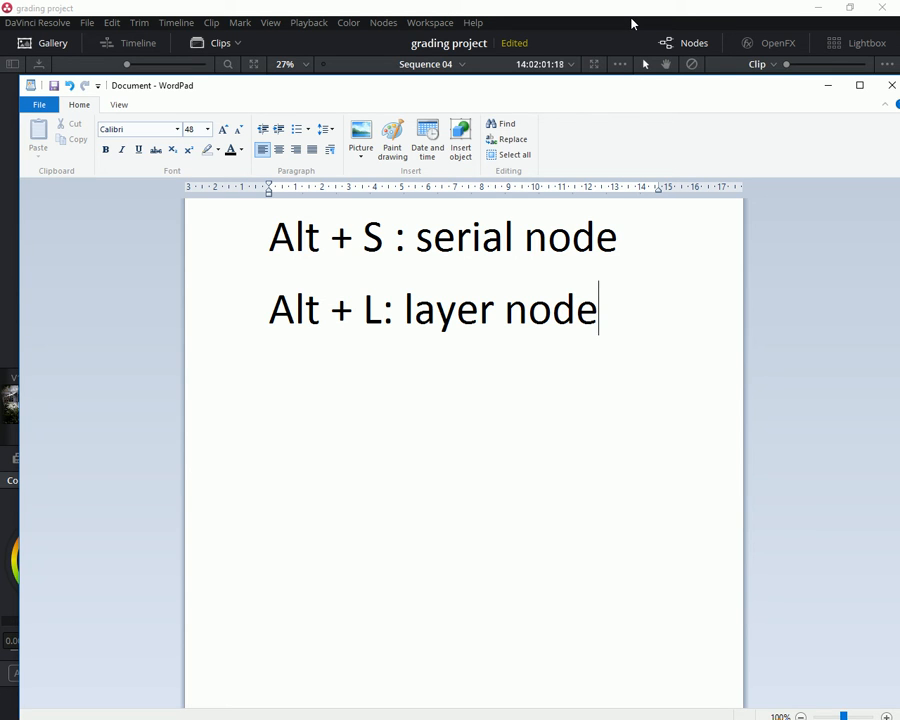
{"action": "left_click", "coordinate": [627, 22]}
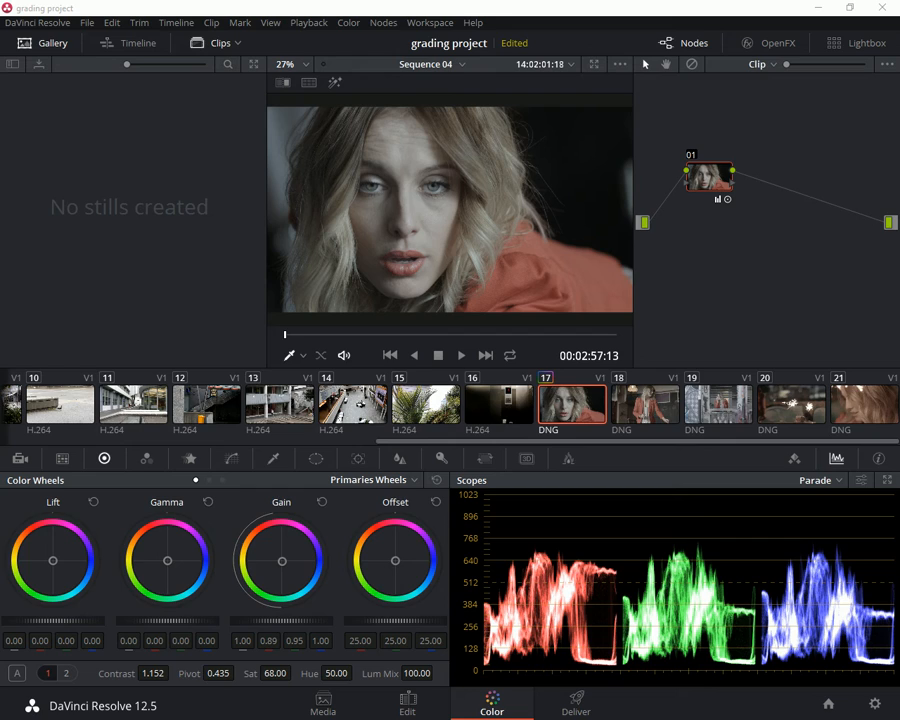
{"action": "key", "text": "alt+Tab"}
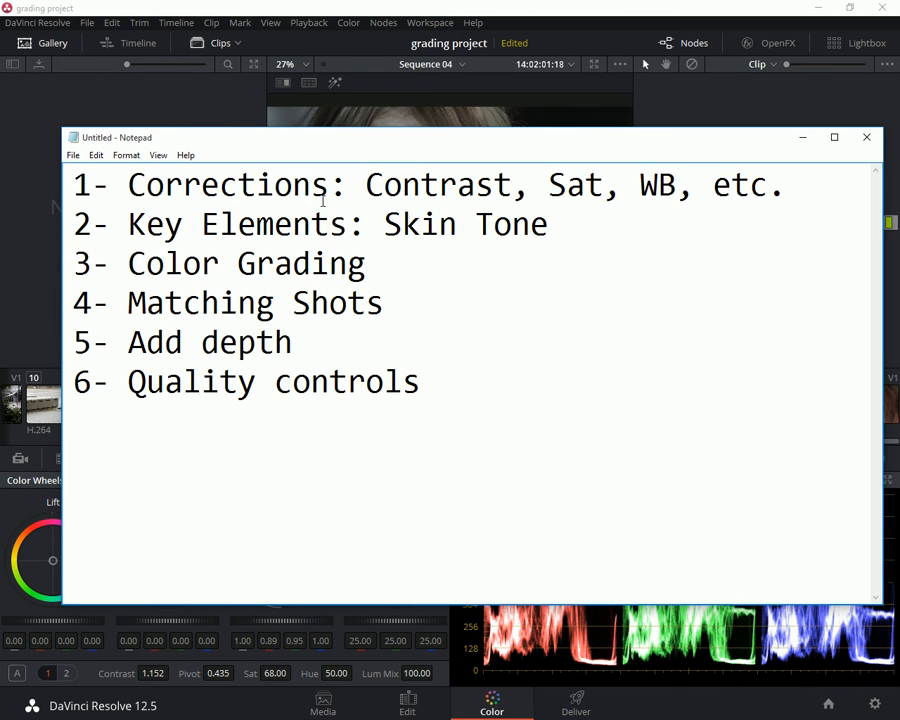
{"action": "left_click", "coordinate": [444, 12]}
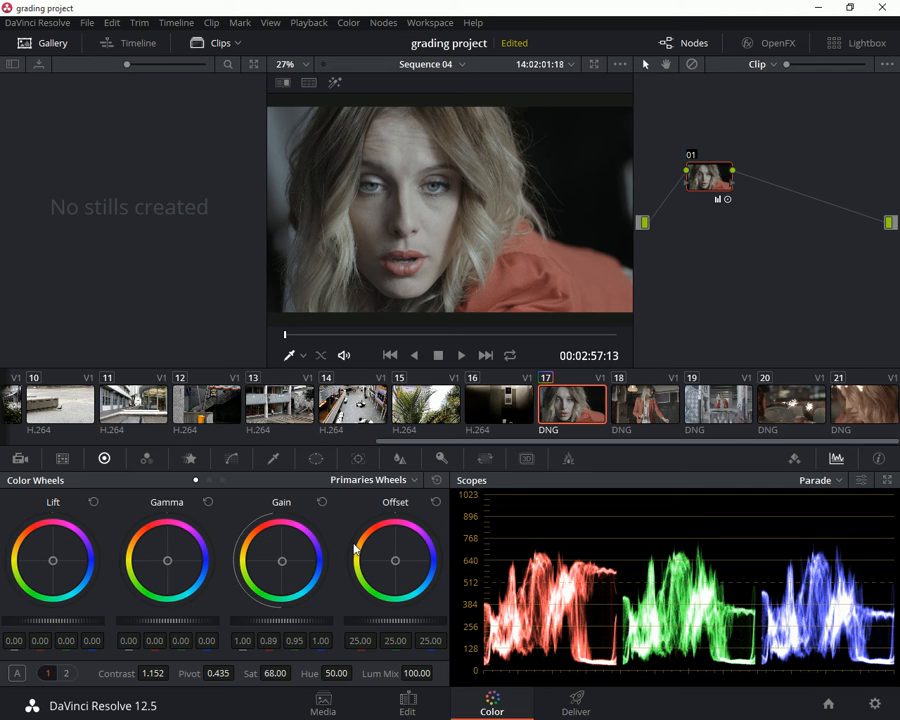
Switch to the Blackmagic Design website in the browser and look through its DaVinci Resolve & Fusion Software products.
{"action": "key", "text": "ctrl+t"}
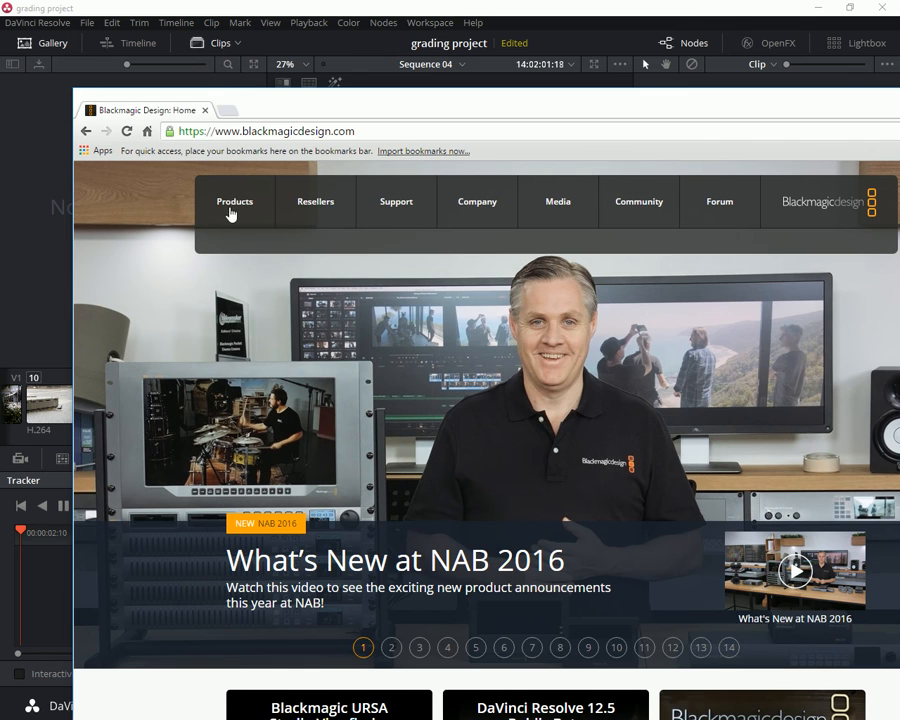
{"action": "left_click", "coordinate": [232, 208]}
{"action": "left_click", "coordinate": [345, 395]}
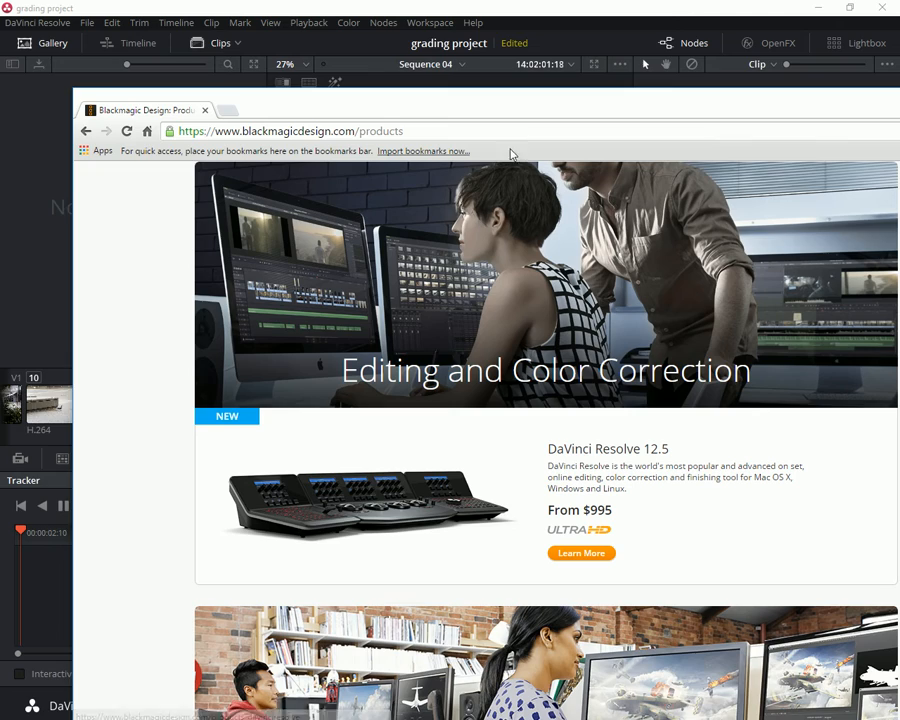
{"action": "left_click_drag", "start_coordinate": [522, 115], "coordinate": [392, 64]}
{"action": "scroll", "coordinate": [640, 476], "scroll_direction": "down", "scroll_amount": 5}
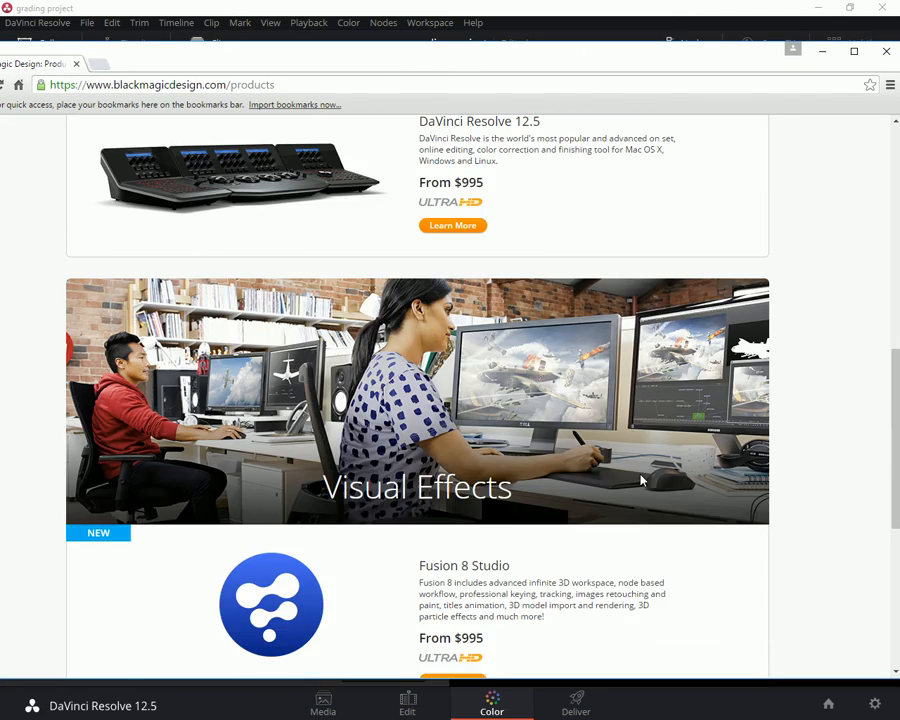
{"action": "scroll", "coordinate": [630, 474], "scroll_direction": "down", "scroll_amount": 5}
{"action": "scroll", "coordinate": [626, 472], "scroll_direction": "up", "scroll_amount": 10}
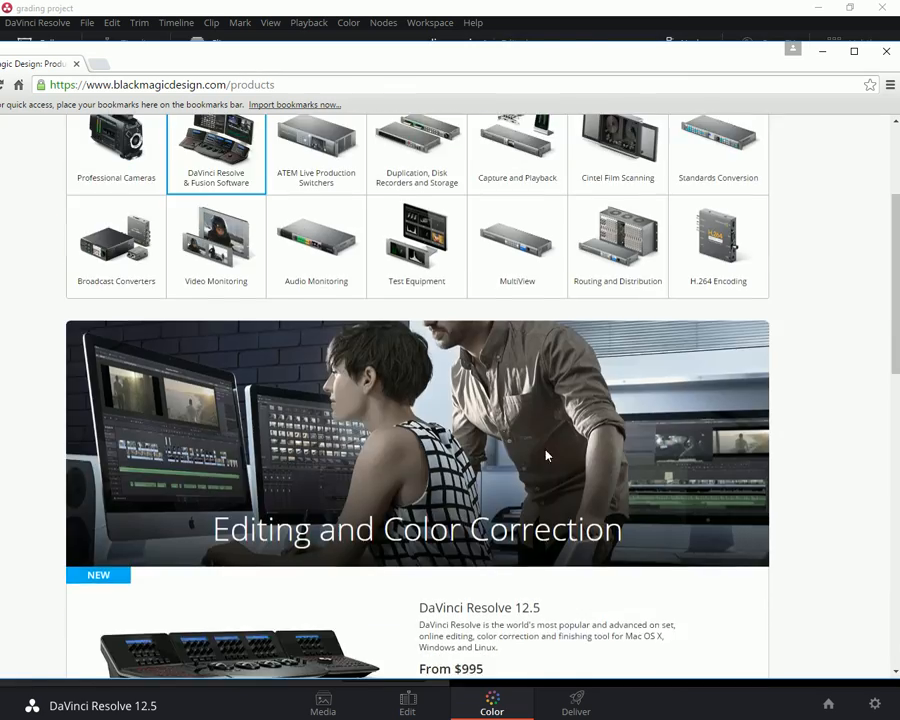
{"action": "scroll", "coordinate": [330, 410], "scroll_direction": "down", "scroll_amount": 4}
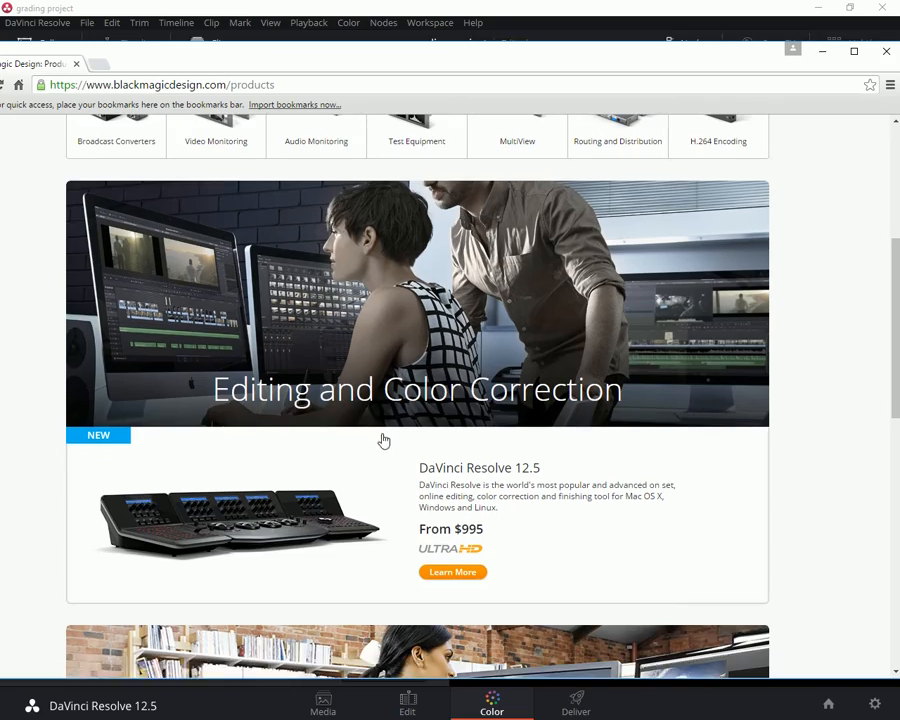
Open the DaVinci Resolve 12.5 product page, examine its color grading control surface section and return to DaVinci Resolve.
{"action": "left_click", "coordinate": [430, 472]}
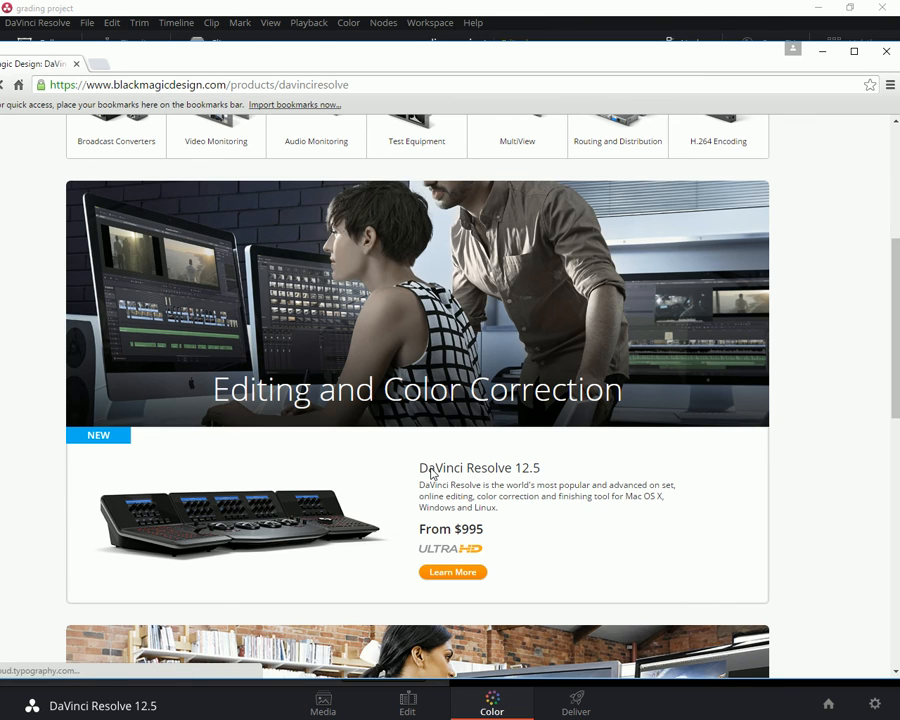
{"action": "scroll", "coordinate": [433, 466], "scroll_direction": "down", "scroll_amount": 8}
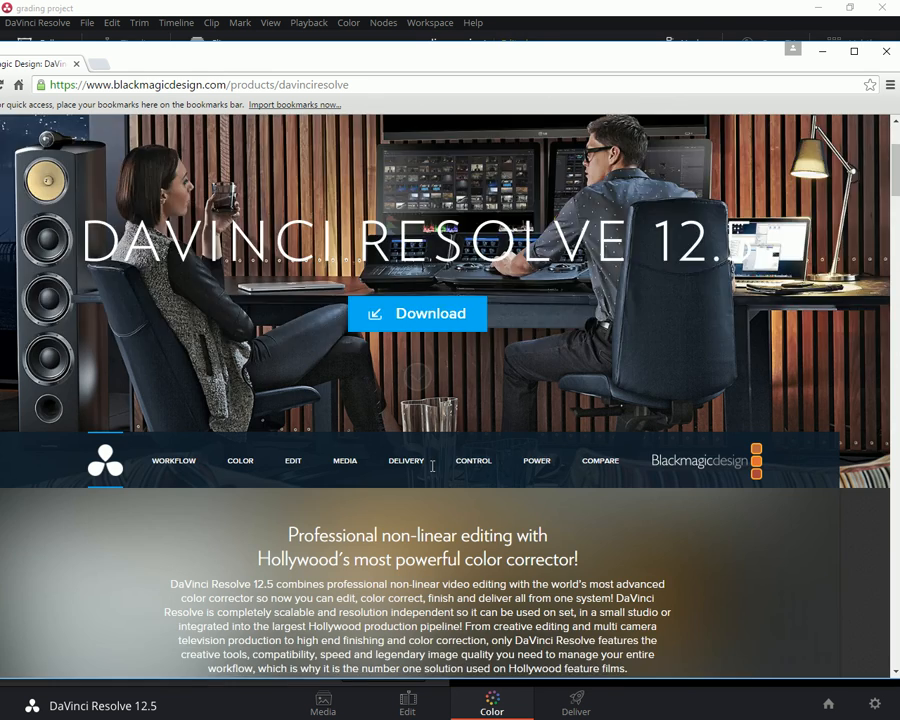
{"action": "scroll", "coordinate": [440, 462], "scroll_direction": "down", "scroll_amount": 3}
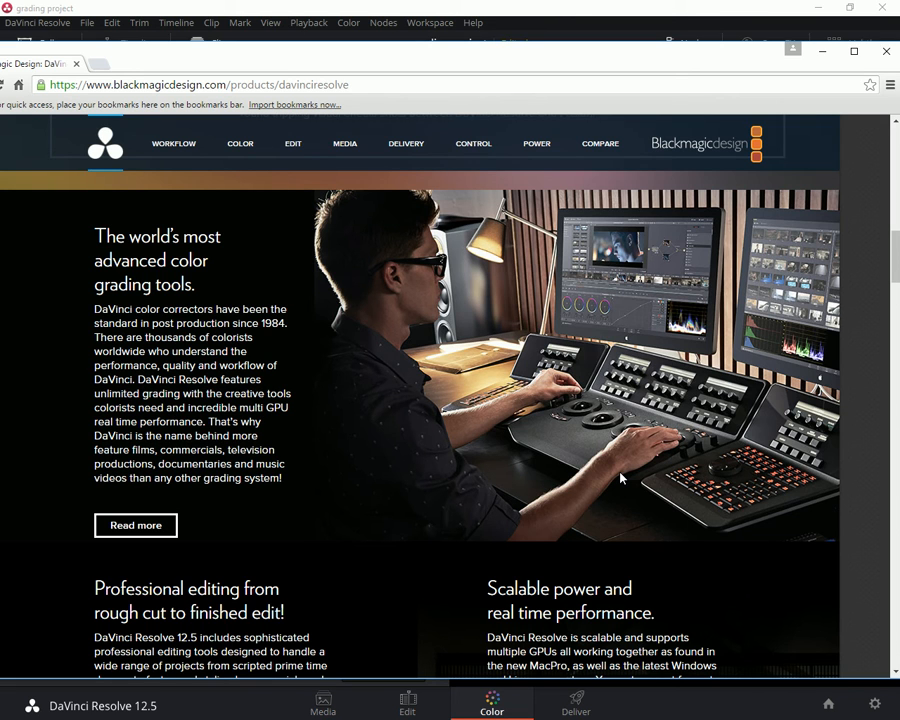
{"action": "left_click", "coordinate": [266, 6]}
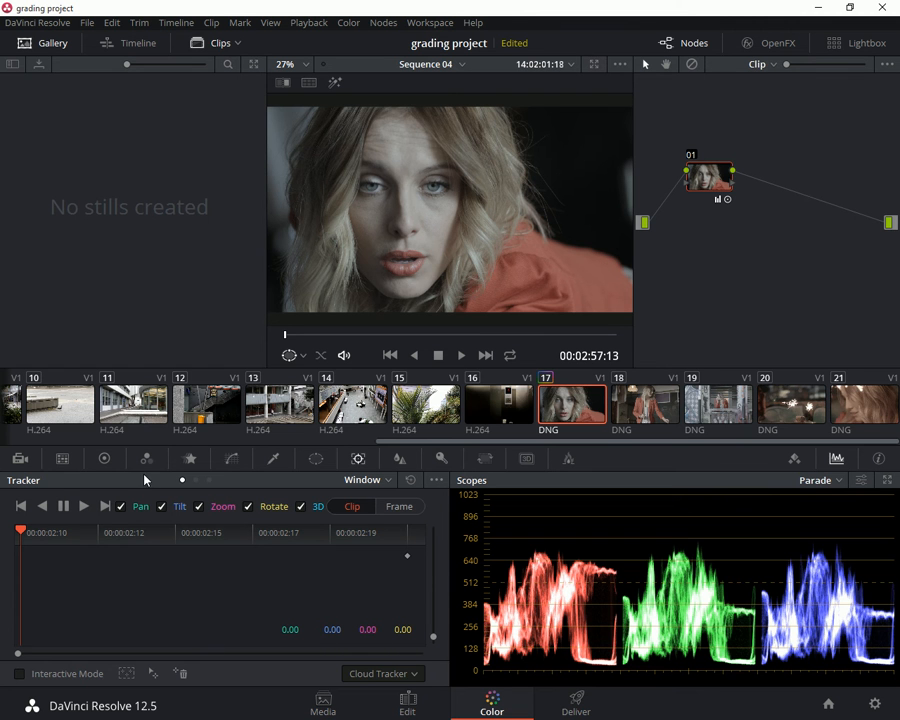
Warm clip 17 with the color wheels, shifting gamma to red 0.02 and blue -0.03 and lift to red 0.01.
{"action": "left_click", "coordinate": [104, 458]}
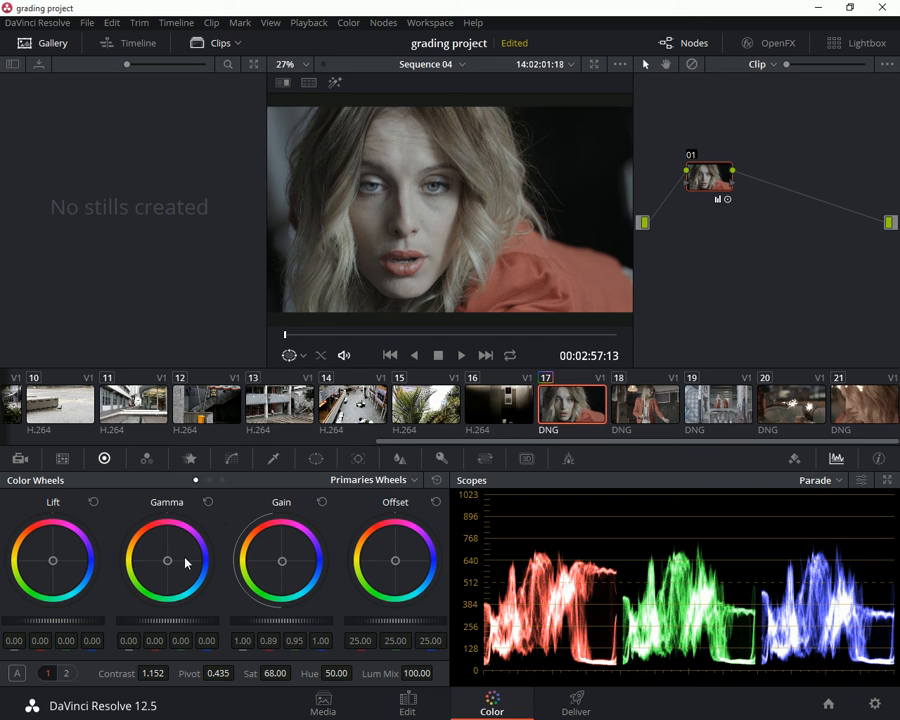
{"action": "left_click_drag", "start_coordinate": [167, 560], "coordinate": [163, 556]}
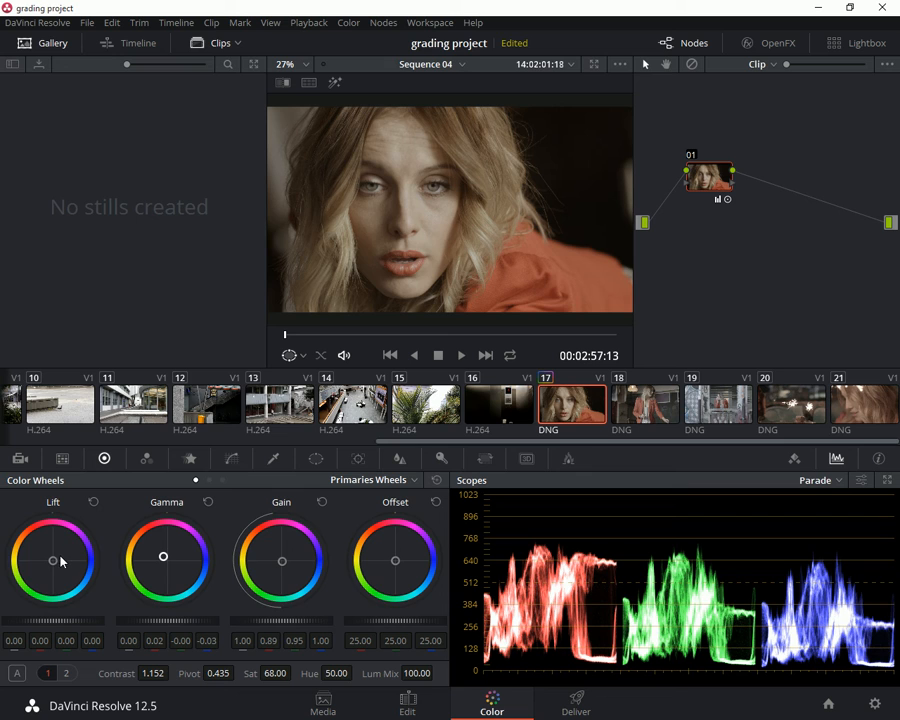
{"action": "left_click_drag", "start_coordinate": [54, 561], "coordinate": [52, 559]}
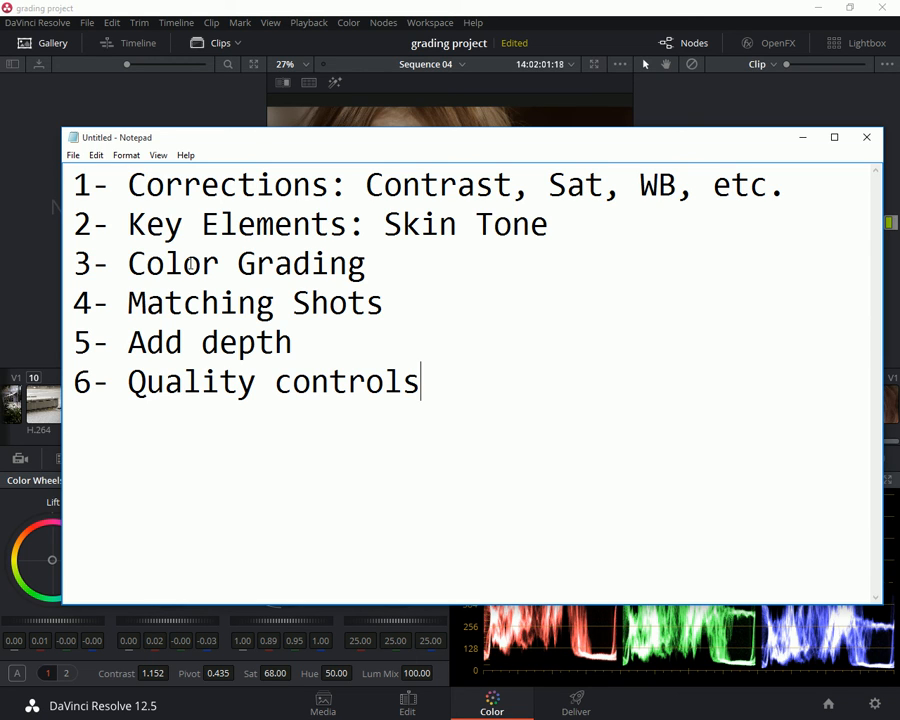
Switch to Adobe Color CC in a maximized browser window and look through the newest shared color themes.
{"action": "left_click", "coordinate": [520, 14]}
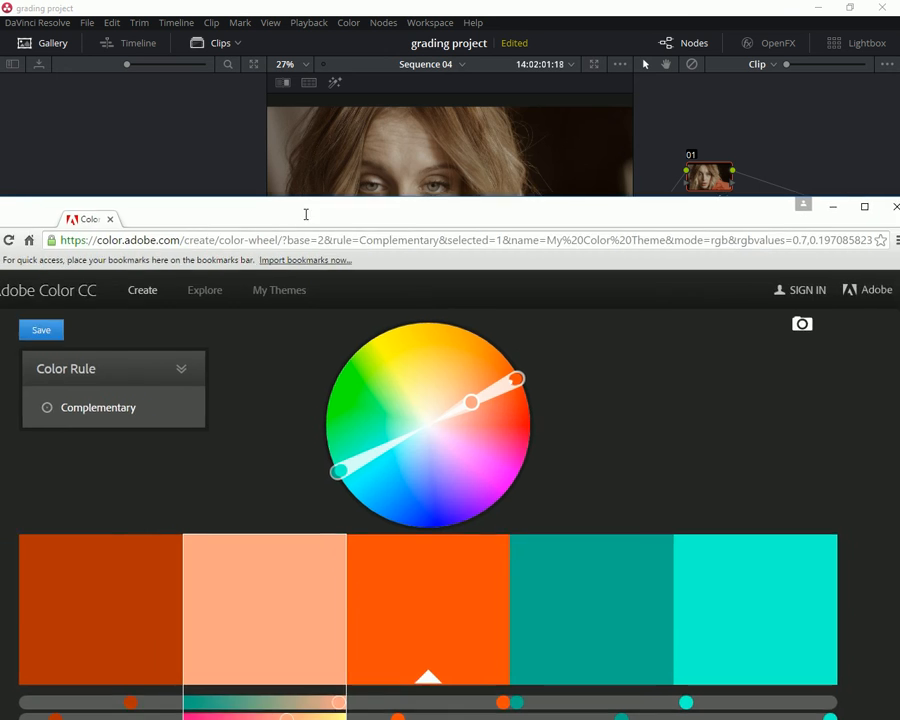
{"action": "left_click_drag", "start_coordinate": [305, 210], "coordinate": [354, 170]}
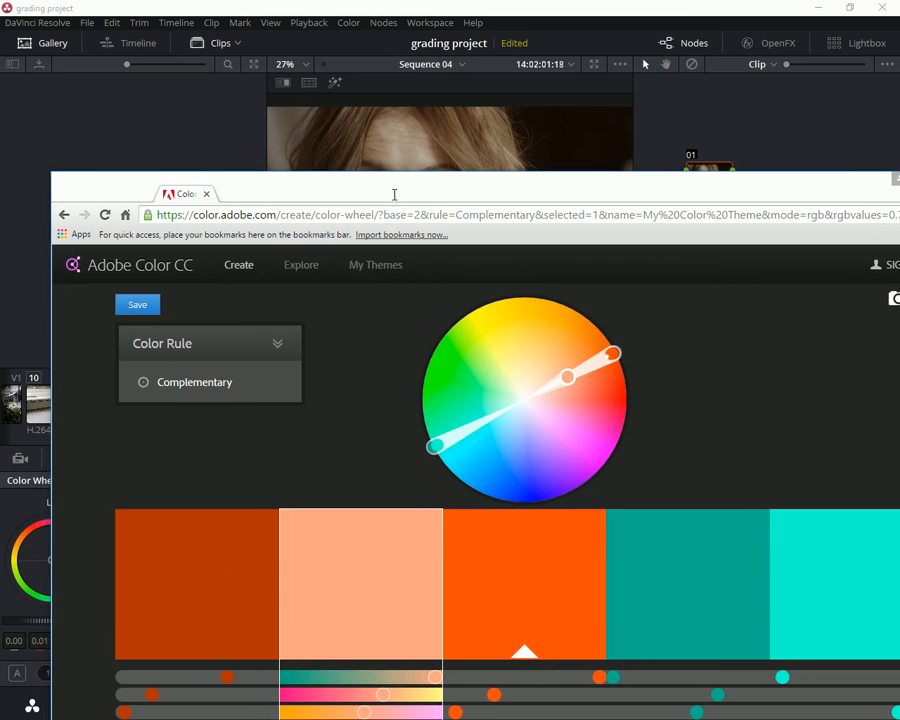
{"action": "double_click", "coordinate": [392, 196]}
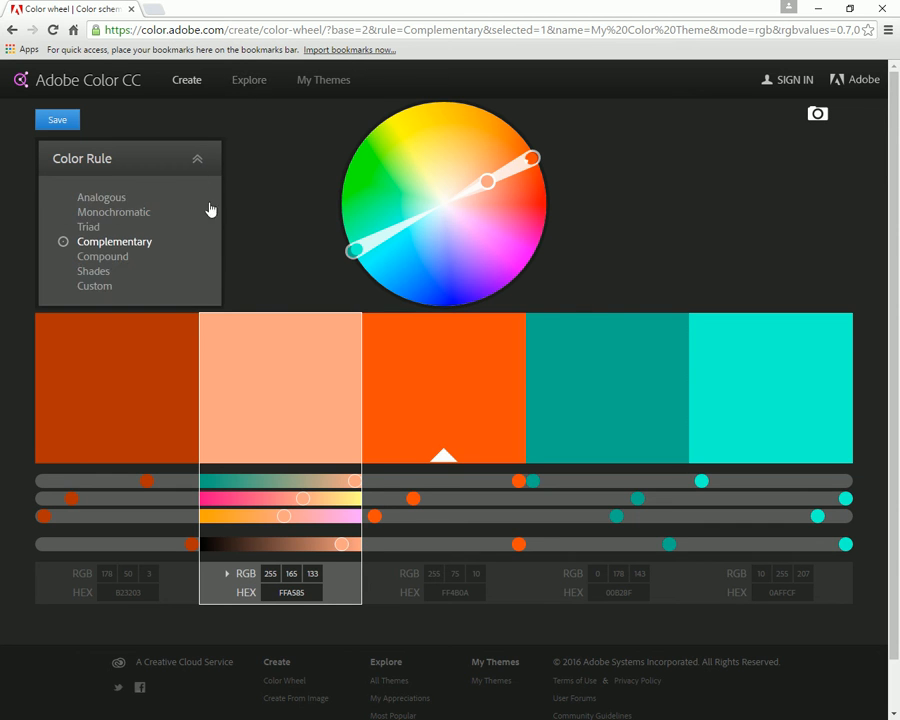
{"action": "left_click", "coordinate": [249, 82]}
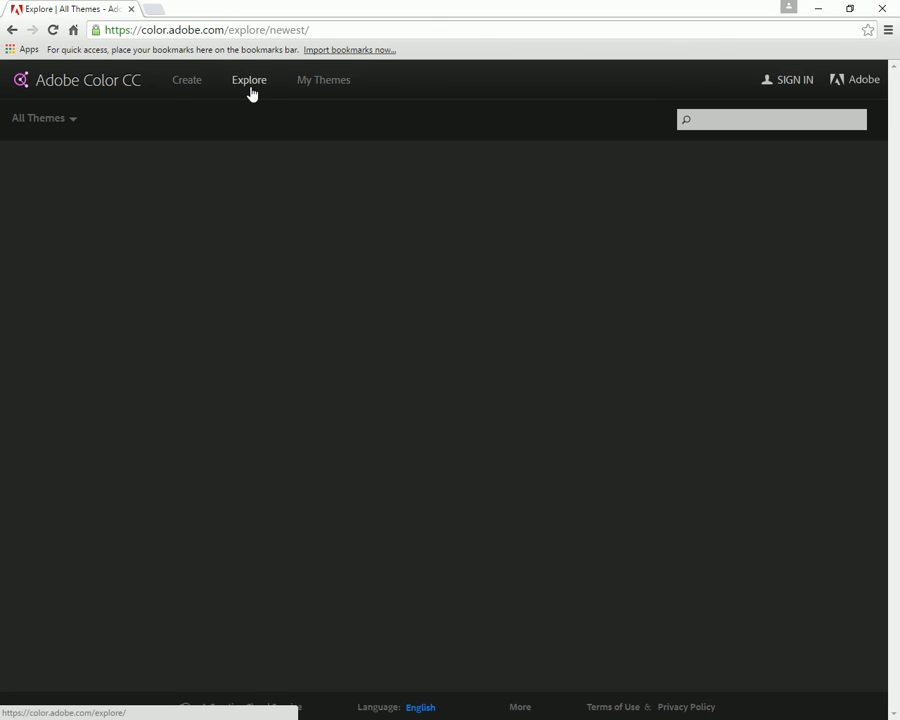
{"action": "scroll", "coordinate": [590, 420], "scroll_direction": "down", "scroll_amount": 6}
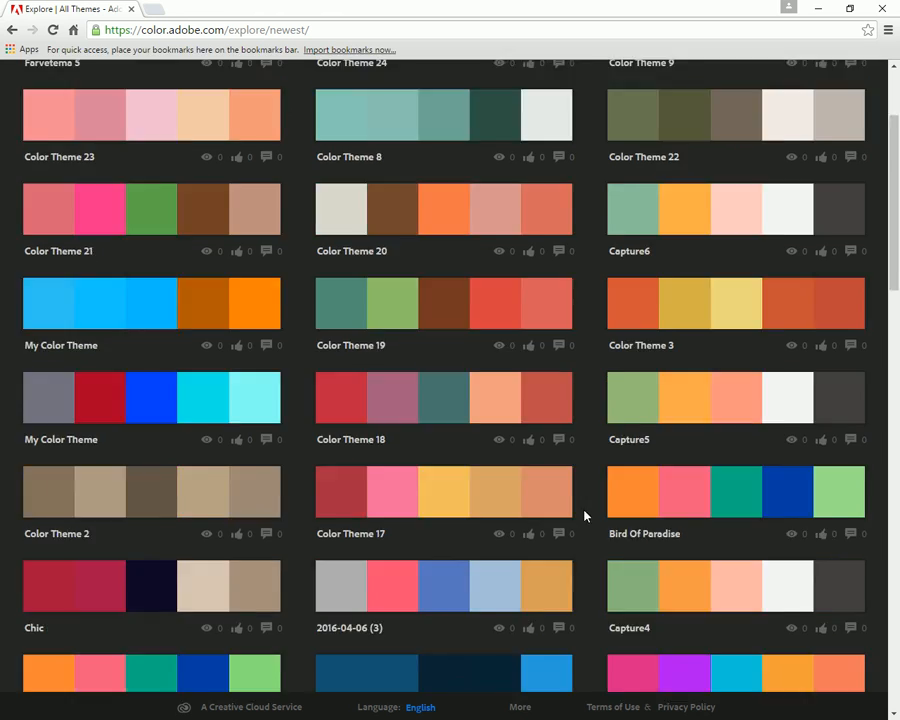
{"action": "scroll", "coordinate": [579, 505], "scroll_direction": "down", "scroll_amount": 4}
{"action": "scroll", "coordinate": [596, 502], "scroll_direction": "up", "scroll_amount": 13}
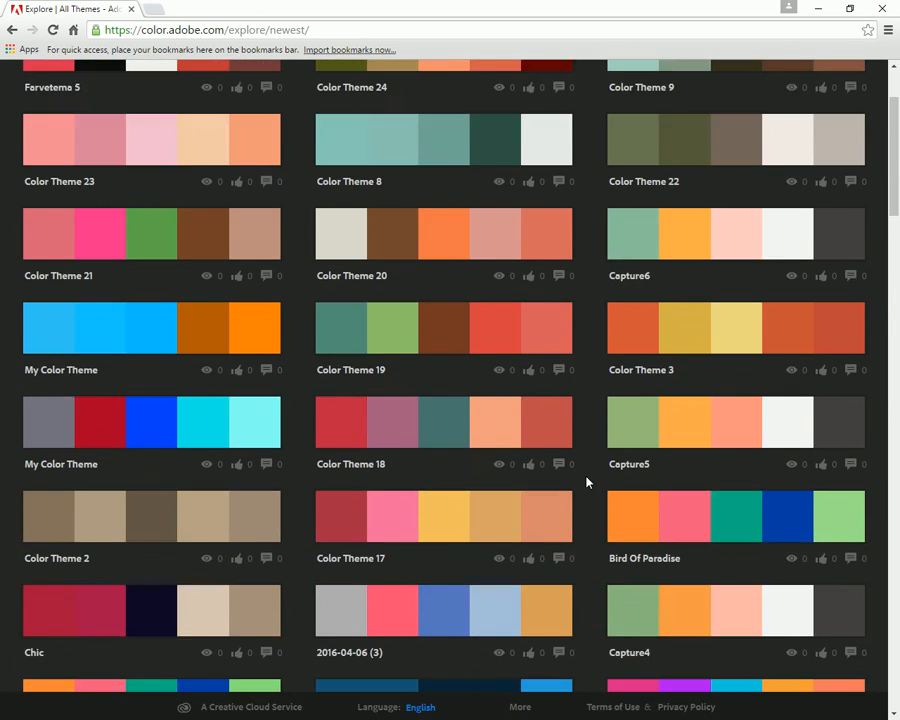
Search the Adobe Color themes for "comedy" and look through the resulting palettes.
{"action": "left_click", "coordinate": [785, 116]}
{"action": "type", "text": "come"}
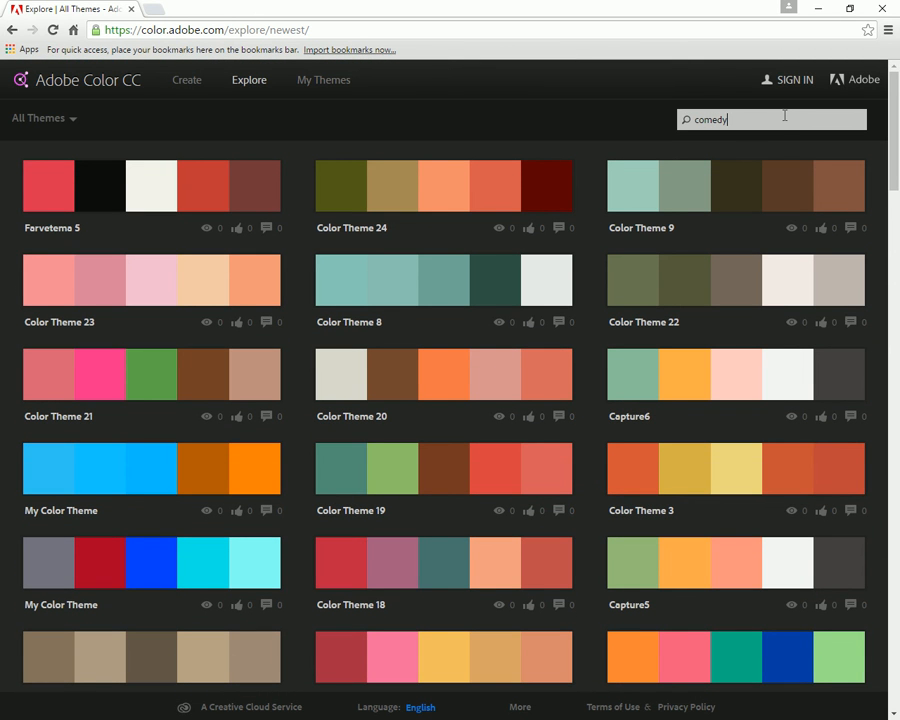
{"action": "type", "text": "dy"}
{"action": "key", "text": "Return"}
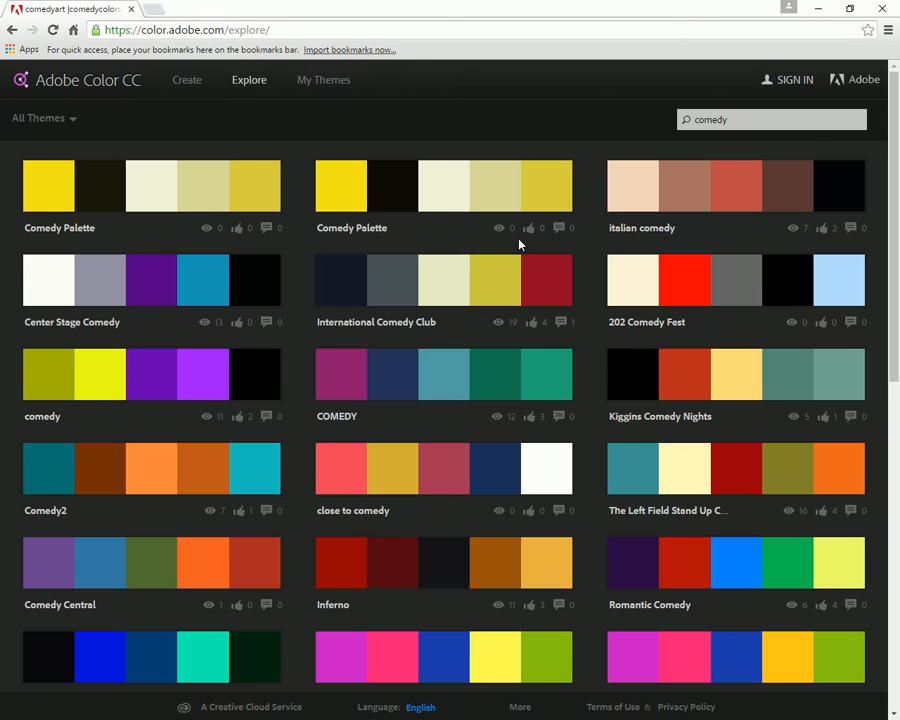
{"action": "scroll", "coordinate": [575, 563], "scroll_direction": "down", "scroll_amount": 7}
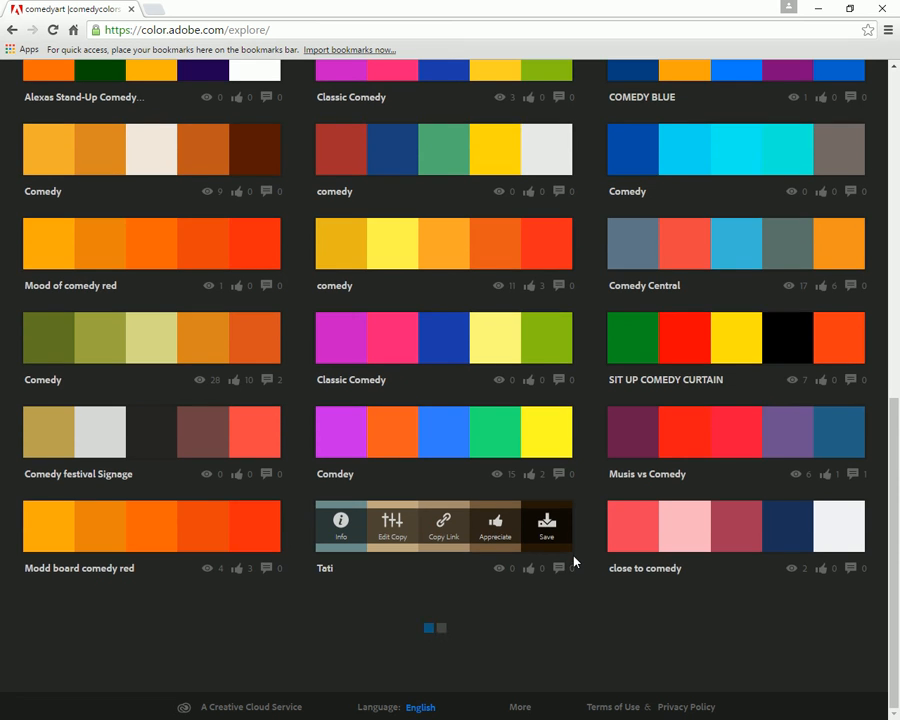
{"action": "scroll", "coordinate": [575, 560], "scroll_direction": "up", "scroll_amount": 5}
{"action": "scroll", "coordinate": [575, 556], "scroll_direction": "down", "scroll_amount": 3}
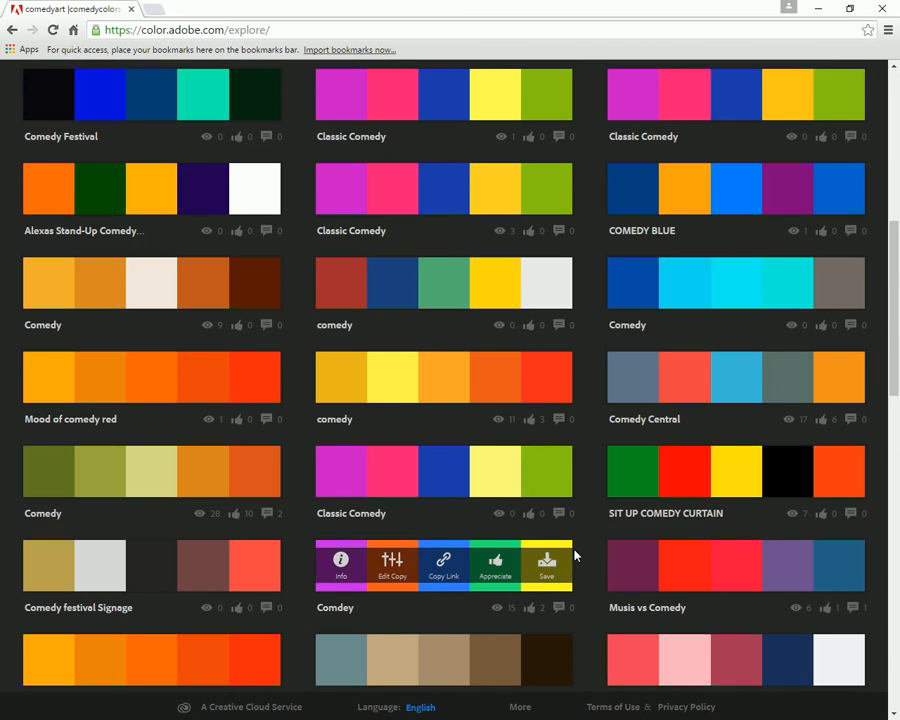
{"action": "scroll", "coordinate": [575, 555], "scroll_direction": "down", "scroll_amount": 4}
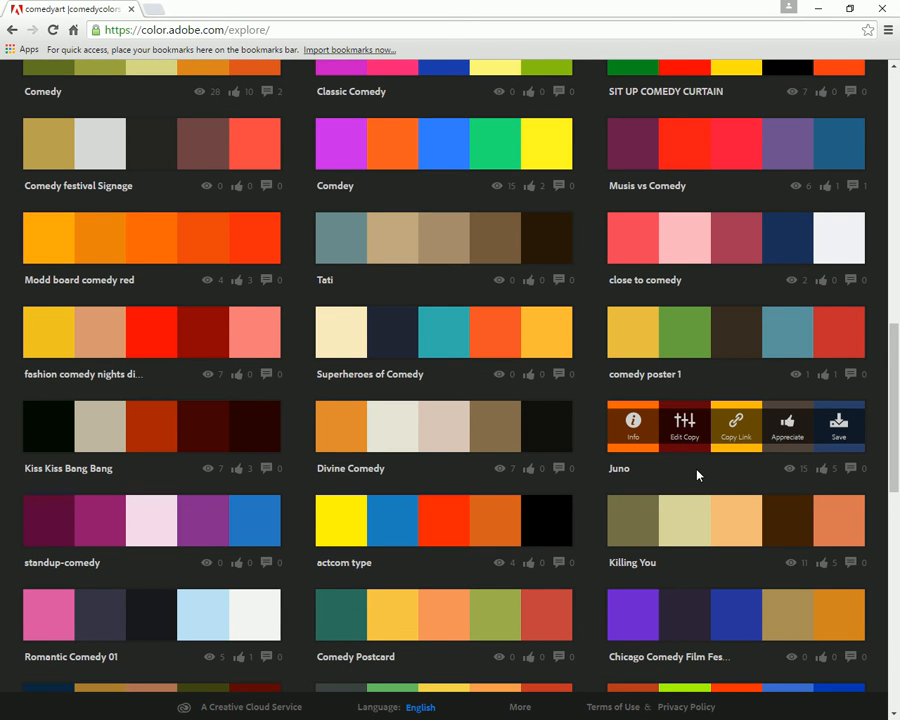
{"action": "scroll", "coordinate": [662, 450], "scroll_direction": "up", "scroll_amount": 7}
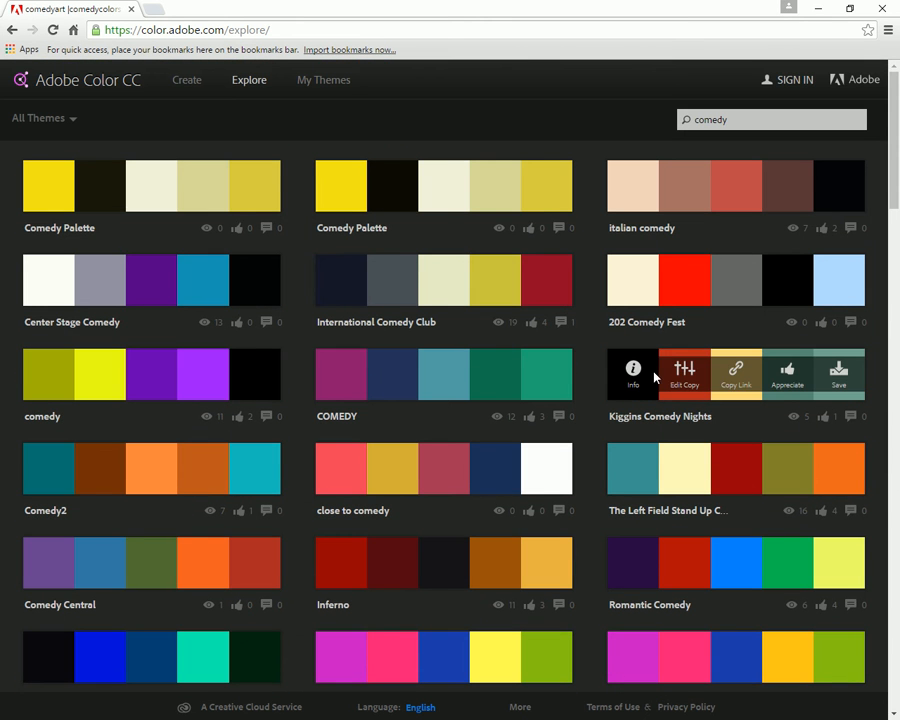
Return to the Adobe Color wheel and look at the Complementary color rule.
{"action": "left_click", "coordinate": [186, 82]}
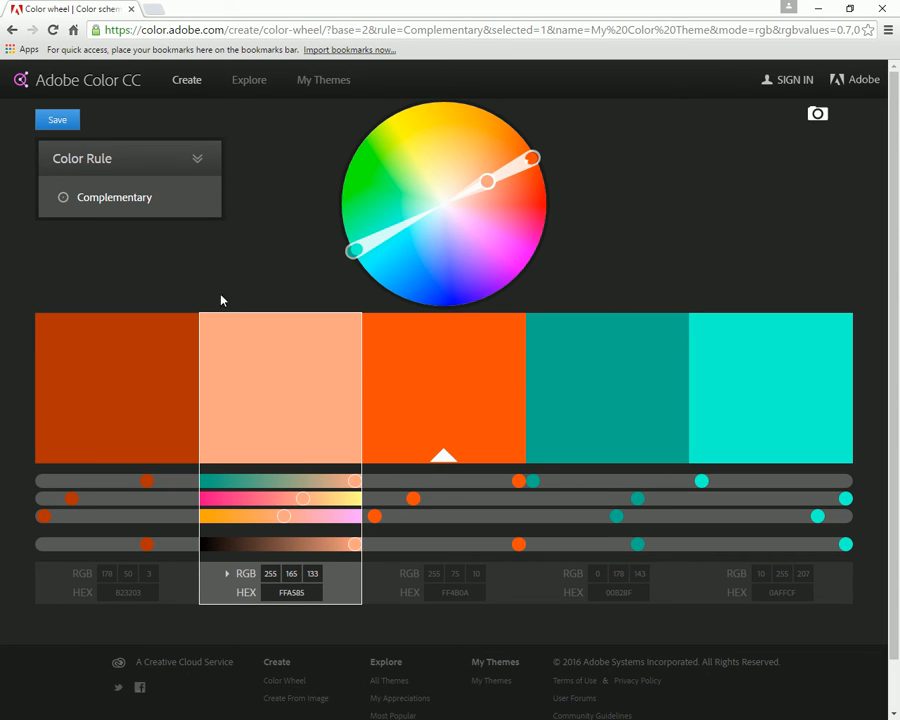
{"action": "left_click", "coordinate": [143, 210]}
Look through Google image results for "orange teal color grading" and enlarge the Summer Blockbuster 01 example.
{"action": "left_click_drag", "start_coordinate": [0, 240], "coordinate": [386, 40]}
{"action": "scroll", "coordinate": [448, 440], "scroll_direction": "up", "scroll_amount": 5}
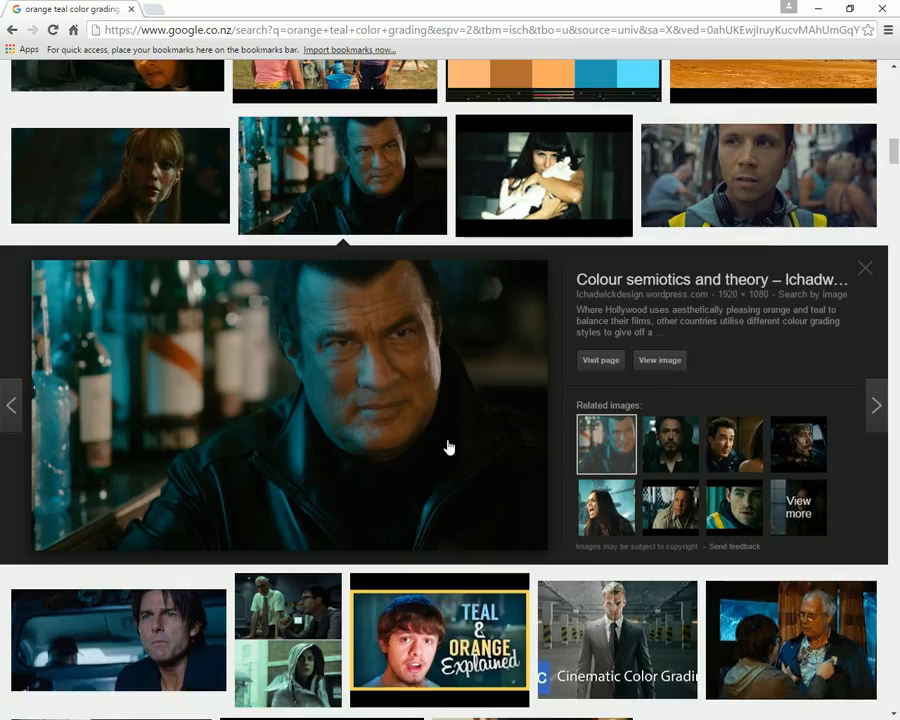
{"action": "scroll", "coordinate": [448, 447], "scroll_direction": "up", "scroll_amount": 15}
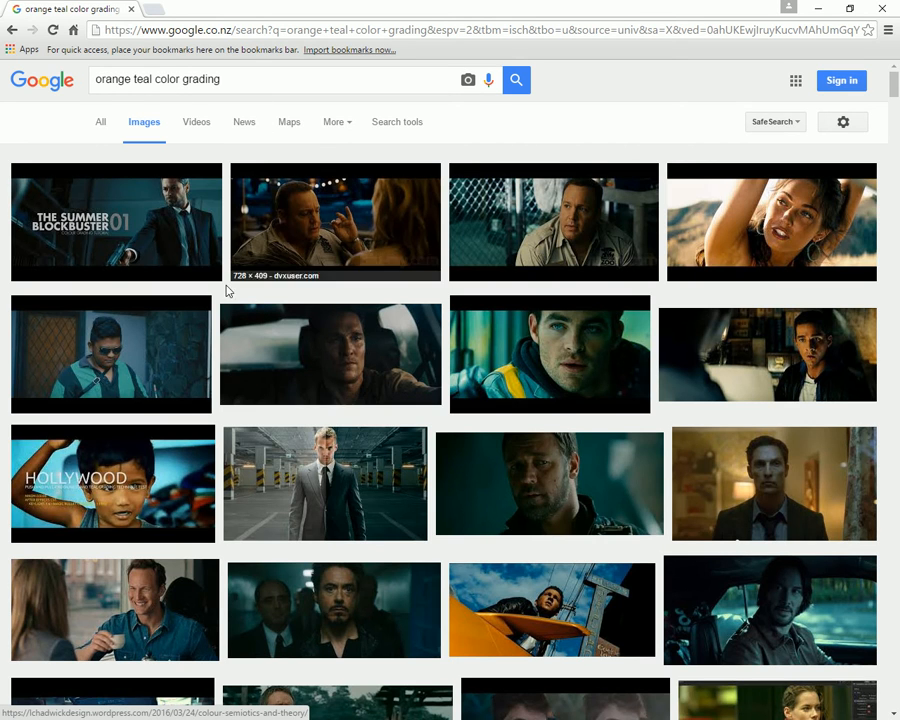
{"action": "left_click", "coordinate": [175, 252]}
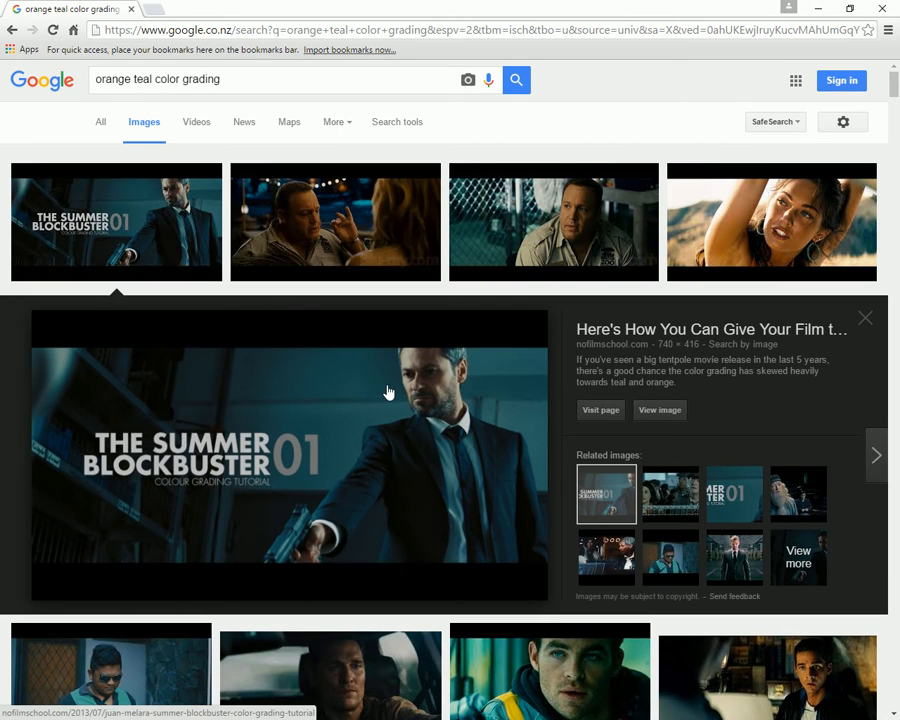
Look through teal-and-orange film stills in the image results, enlarging several examples and the related images of the Digital Cinema Foundry still.
{"action": "left_click", "coordinate": [530, 250]}
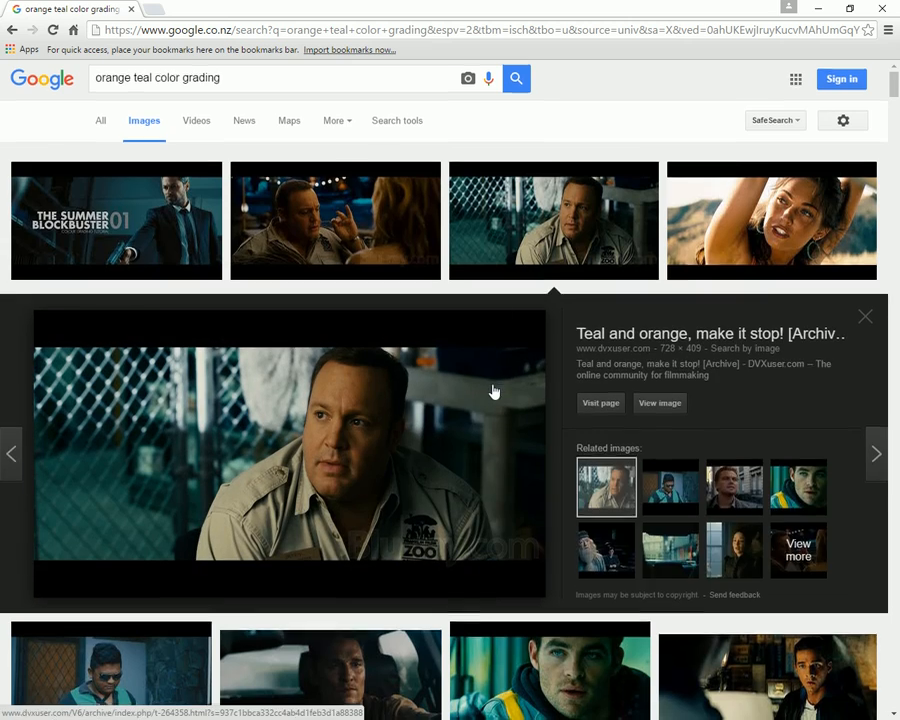
{"action": "scroll", "coordinate": [490, 390], "scroll_direction": "down", "scroll_amount": 4}
{"action": "left_click", "coordinate": [498, 384]}
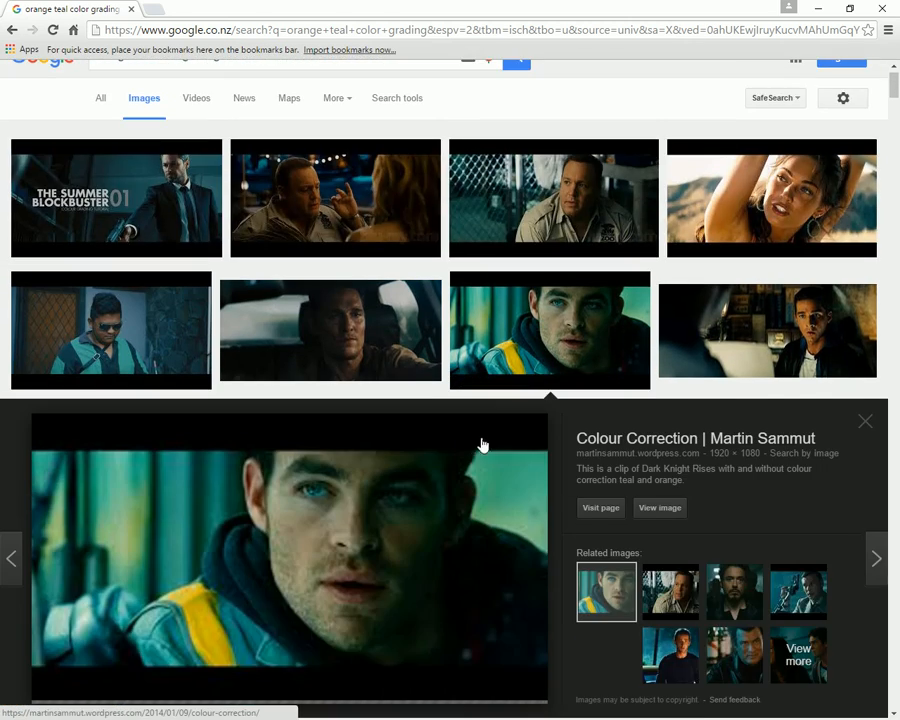
{"action": "scroll", "coordinate": [478, 446], "scroll_direction": "down", "scroll_amount": 2}
{"action": "scroll", "coordinate": [478, 446], "scroll_direction": "down", "scroll_amount": 2}
{"action": "left_click", "coordinate": [506, 372]}
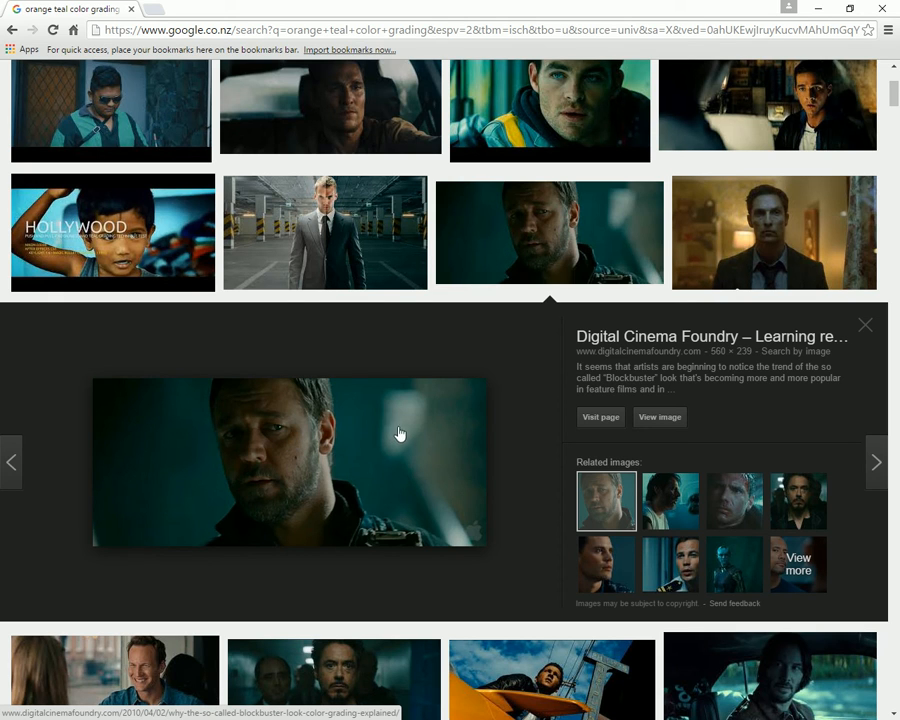
{"action": "scroll", "coordinate": [600, 490], "scroll_direction": "down", "scroll_amount": 1}
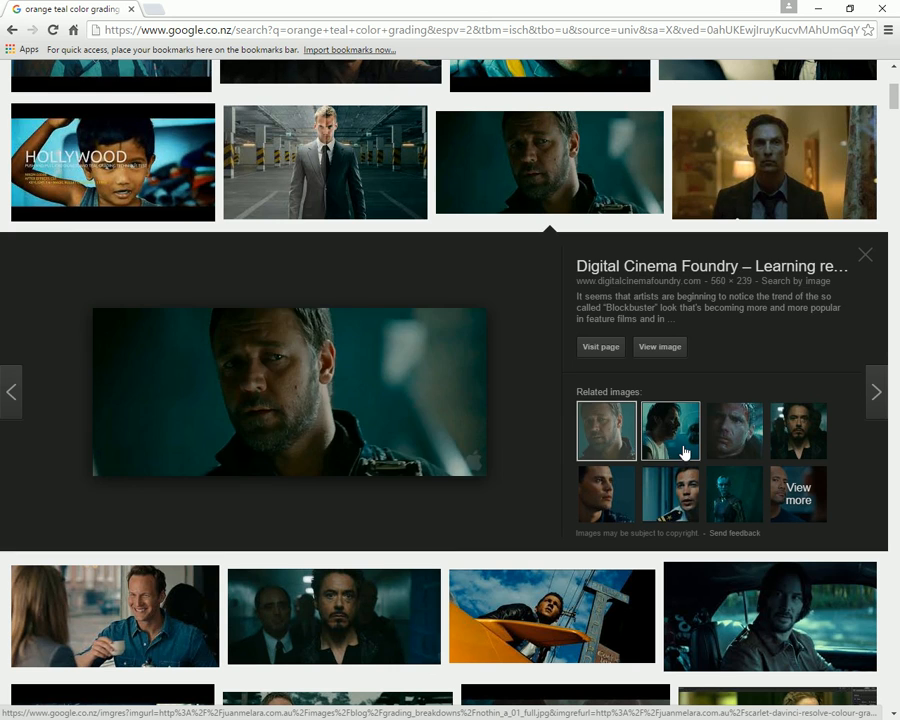
{"action": "left_click", "coordinate": [684, 452]}
{"action": "left_click", "coordinate": [675, 478]}
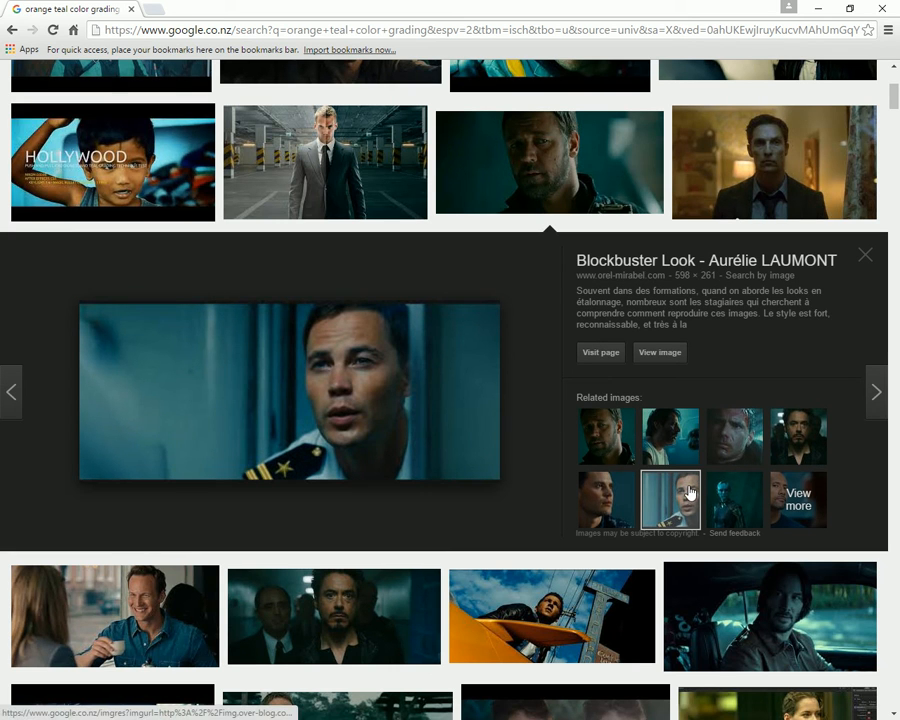
{"action": "left_click", "coordinate": [730, 520]}
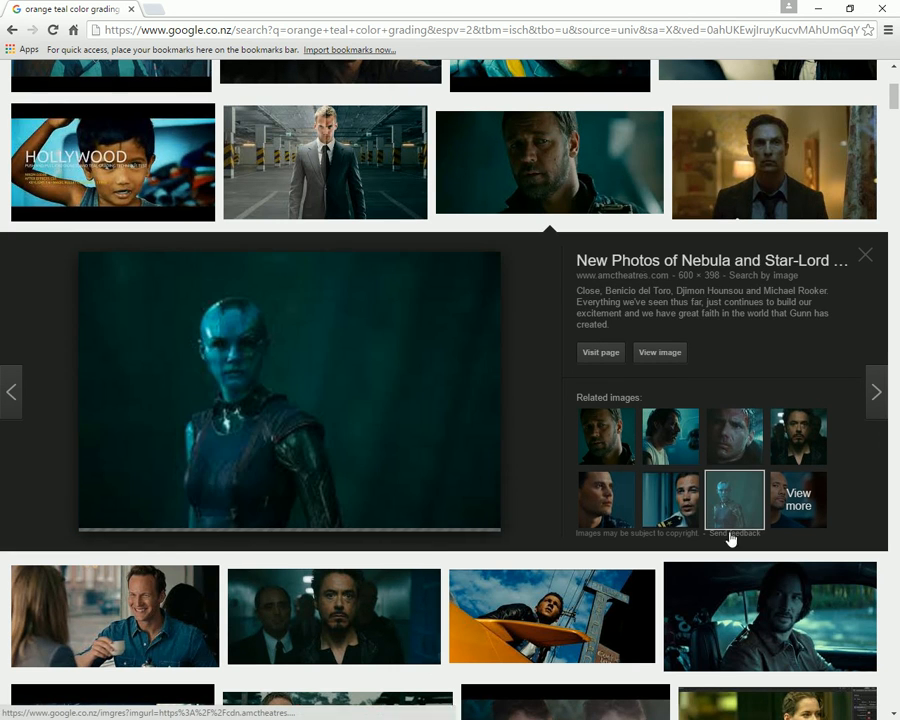
Browse more of the orange and teal grading results, enlarging the forest scene still and the Blade Runner still.
{"action": "scroll", "coordinate": [625, 518], "scroll_direction": "down", "scroll_amount": 3}
{"action": "scroll", "coordinate": [480, 490], "scroll_direction": "down", "scroll_amount": 1}
{"action": "left_click", "coordinate": [372, 414]}
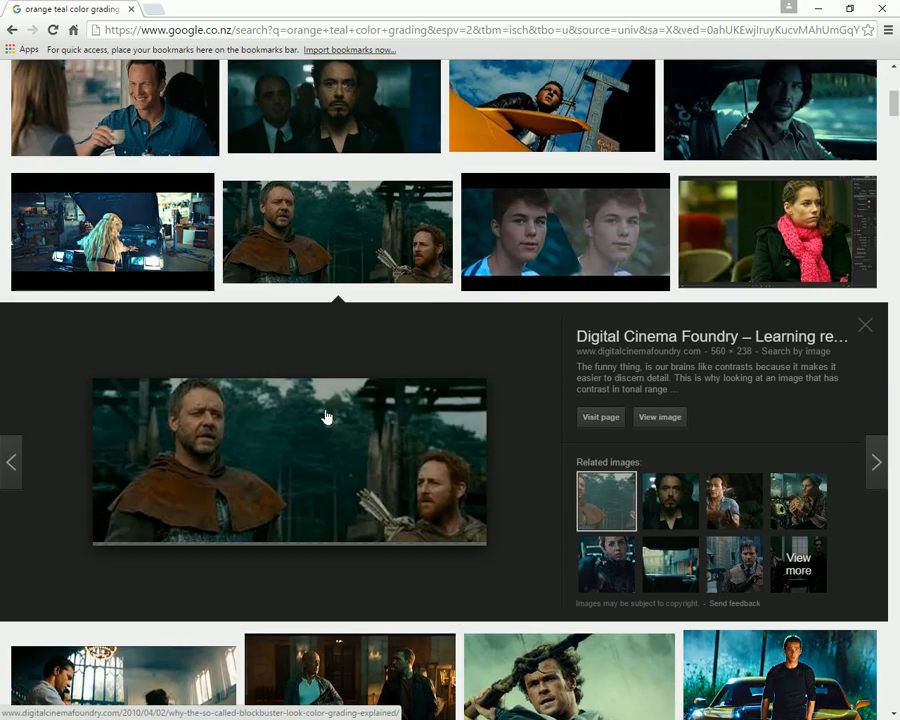
{"action": "scroll", "coordinate": [300, 360], "scroll_direction": "down", "scroll_amount": 4}
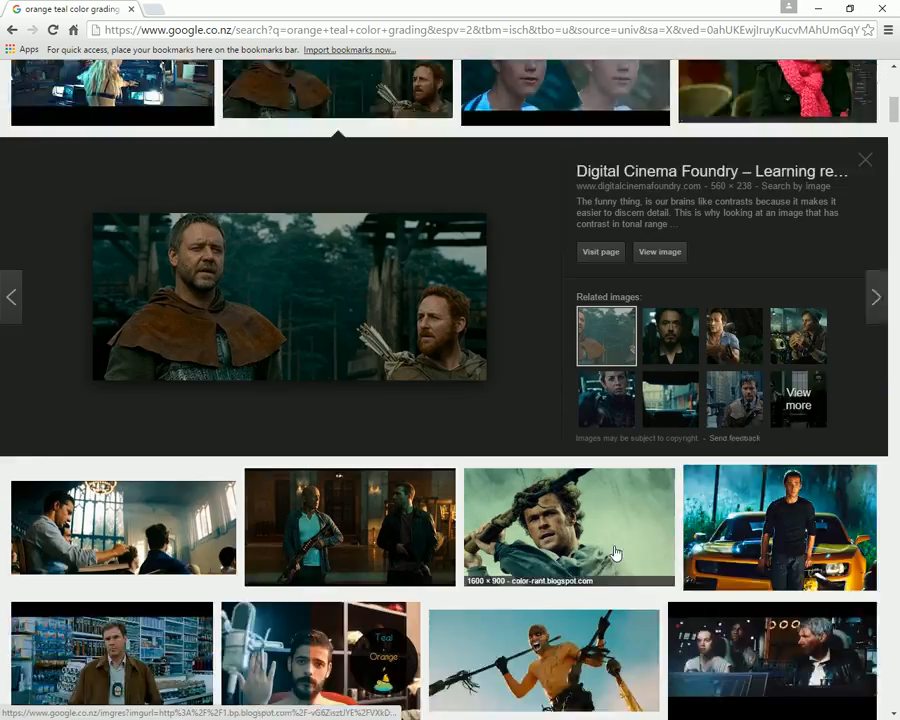
{"action": "scroll", "coordinate": [290, 357], "scroll_direction": "down", "scroll_amount": 6}
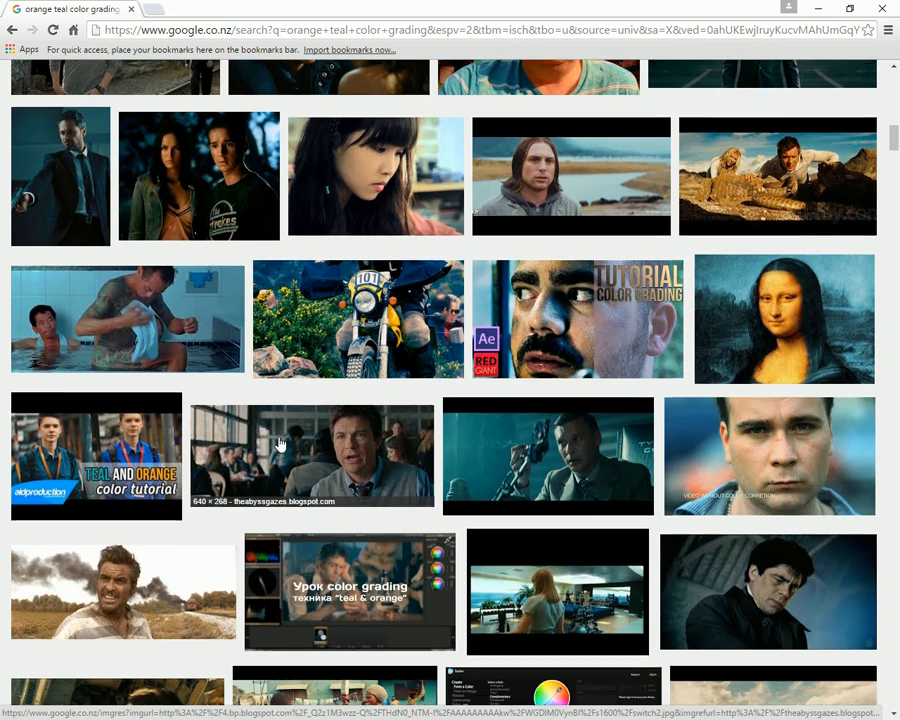
{"action": "scroll", "coordinate": [281, 444], "scroll_direction": "down", "scroll_amount": 3}
{"action": "left_click", "coordinate": [530, 235]}
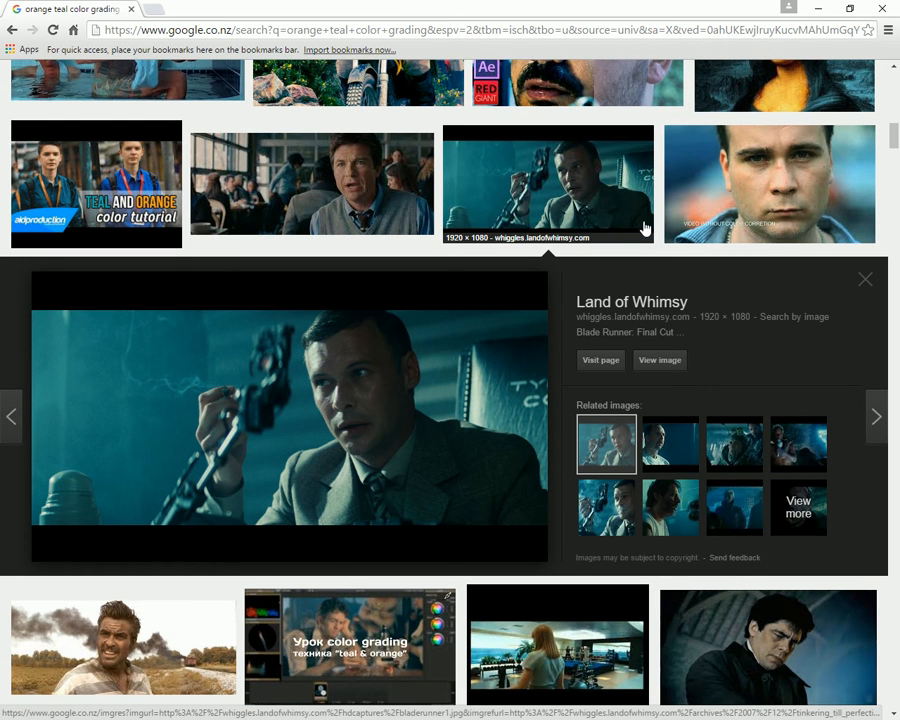
Switch back to DaVinci Resolve and add a serial node after node 01, plus a layer node beneath the new one.
{"action": "left_click", "coordinate": [851, 13]}
{"action": "left_click", "coordinate": [858, 36]}
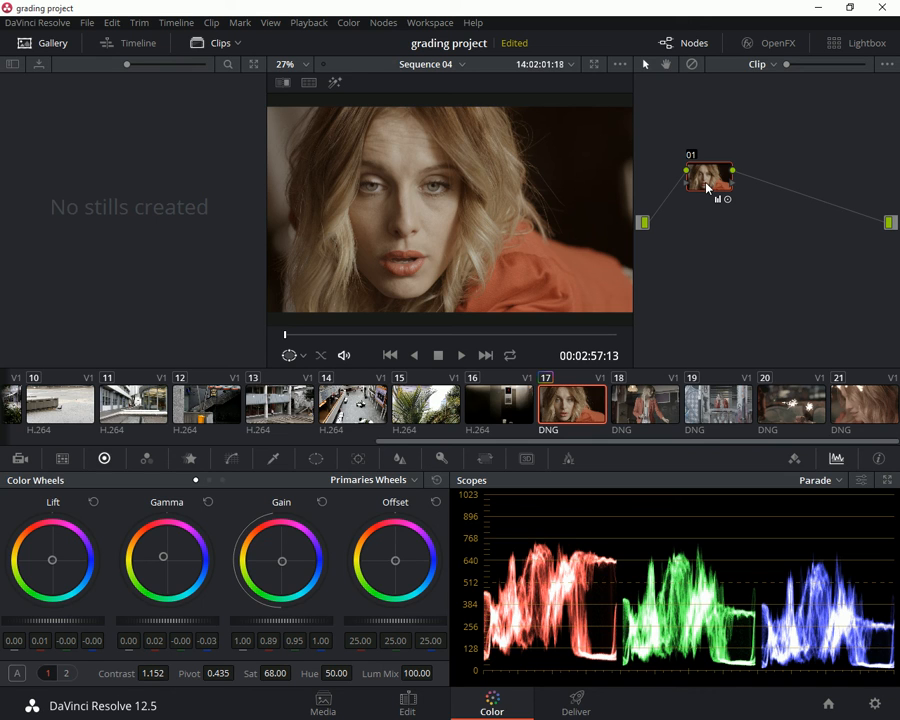
{"action": "left_click_drag", "start_coordinate": [707, 187], "coordinate": [704, 190]}
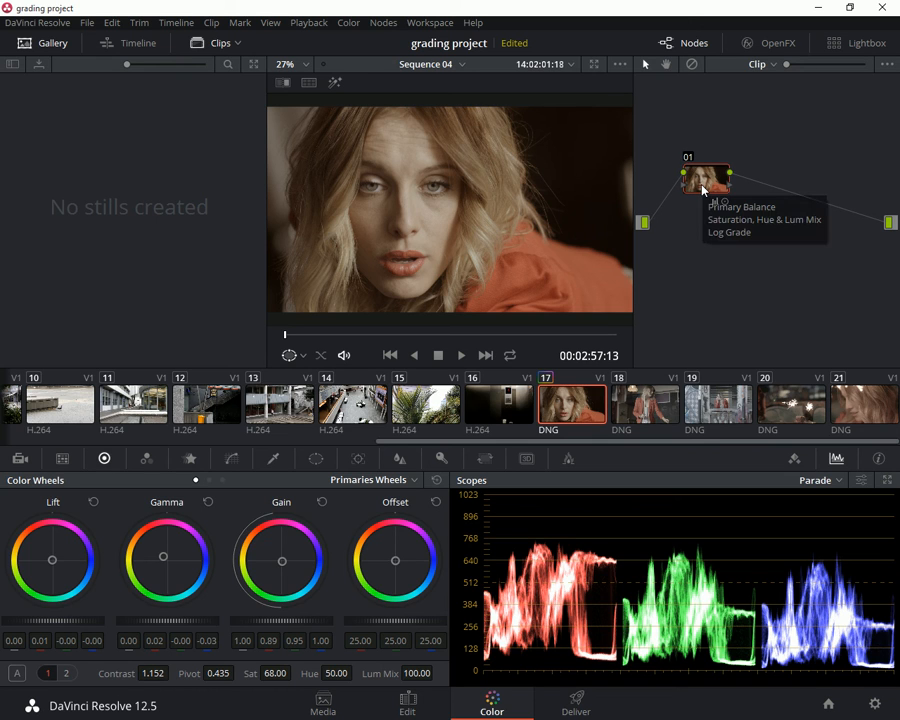
{"action": "key", "text": "alt+s"}
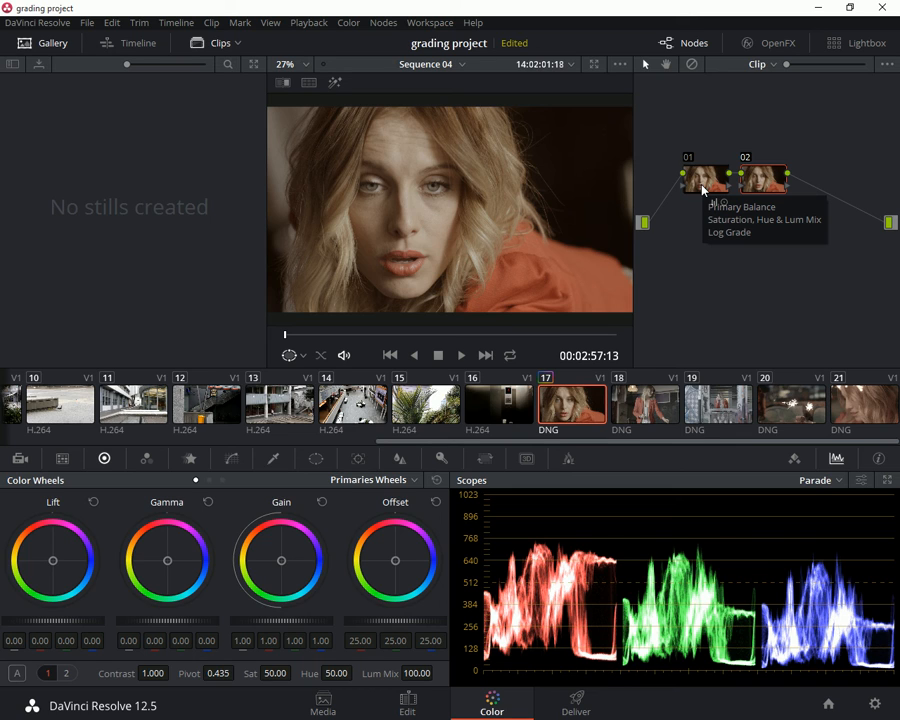
{"action": "key", "text": "alt+l"}
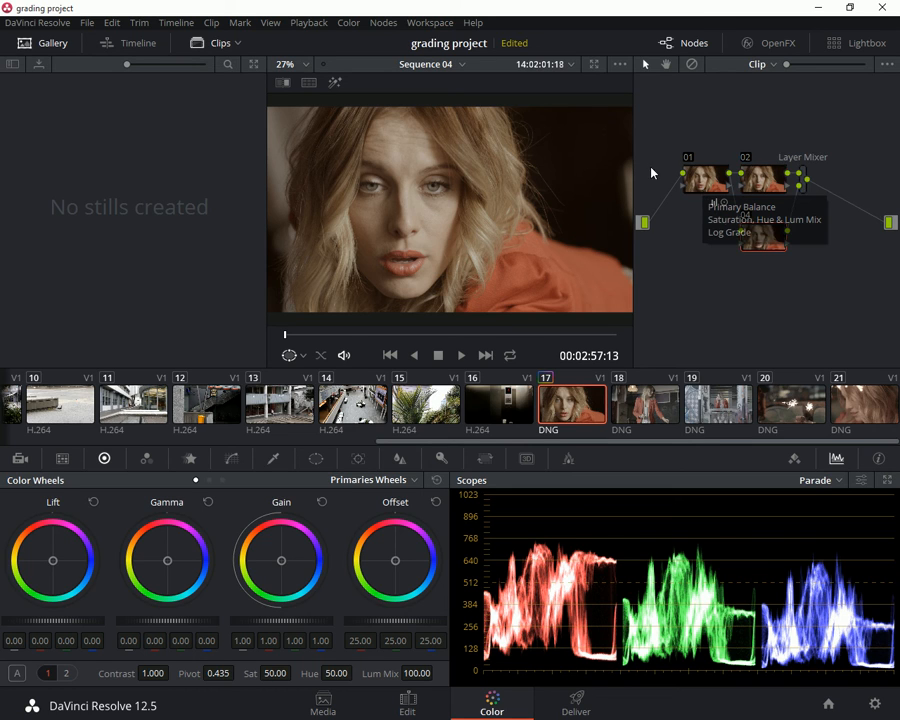
{"action": "left_click_drag", "start_coordinate": [781, 251], "coordinate": [771, 251]}
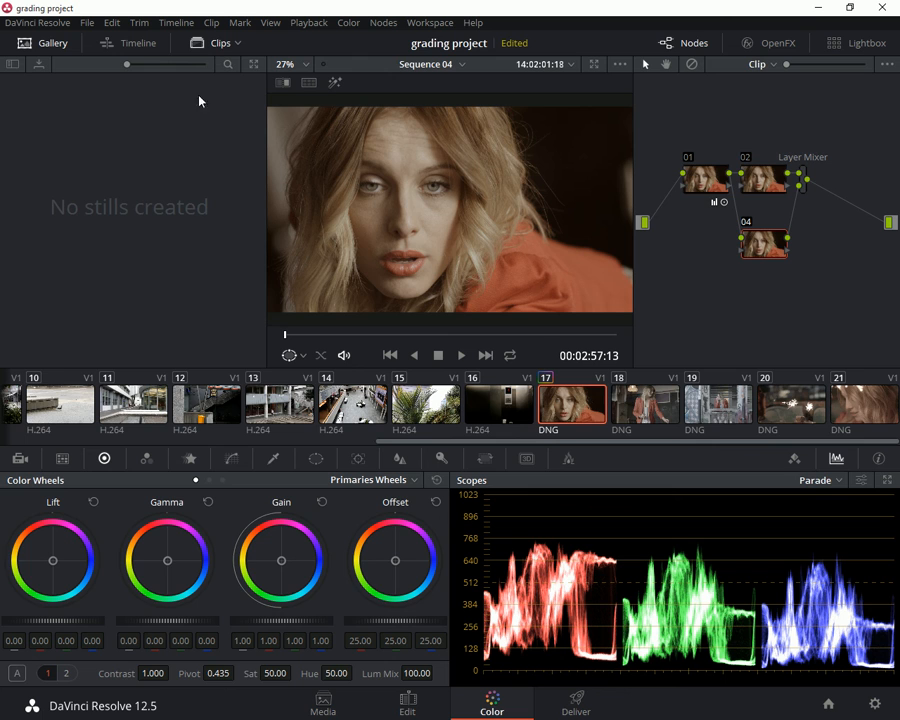
Hide the clip thumbnails and the still gallery to enlarge the viewer.
{"action": "left_click", "coordinate": [212, 45]}
{"action": "left_click", "coordinate": [131, 48]}
{"action": "left_click", "coordinate": [131, 48]}
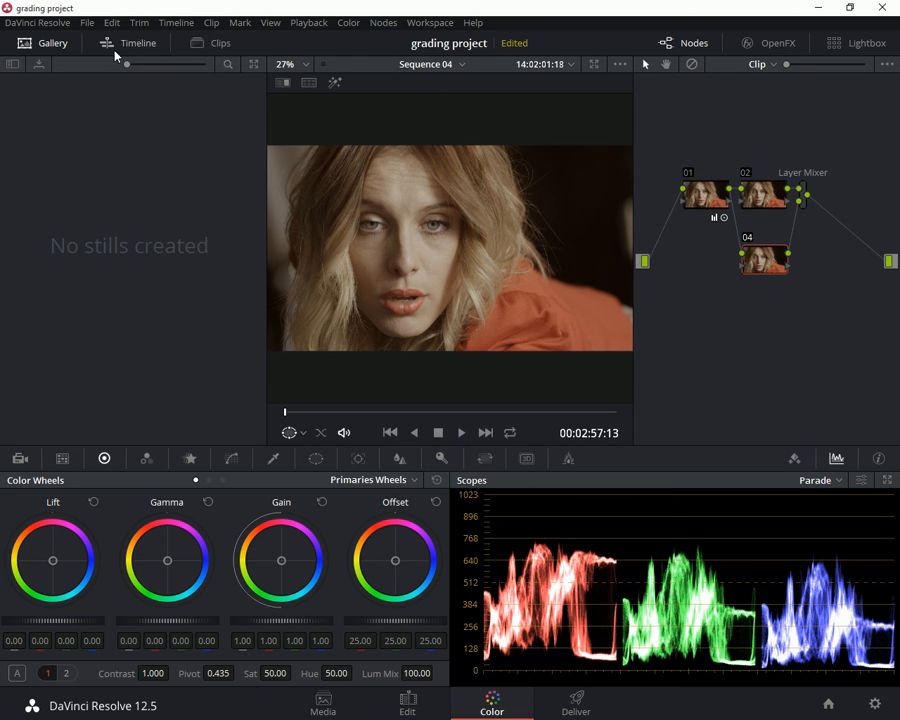
{"action": "left_click", "coordinate": [55, 48]}
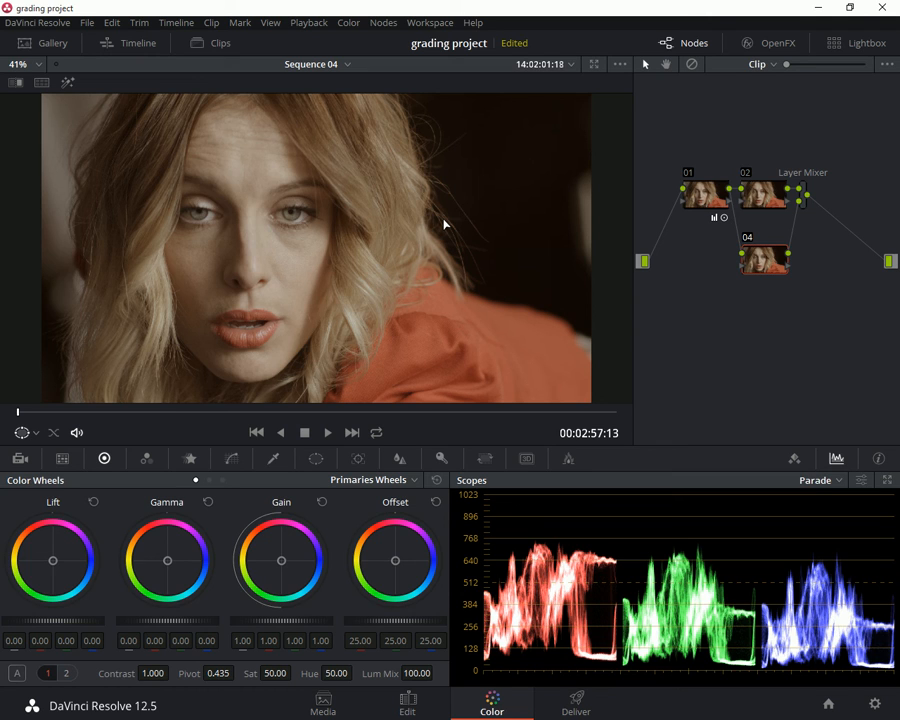
Qualify the woman's skin on node 04 by sampling her forehead in highlight view, and set the matte blur radius to 73.8.
{"action": "left_click", "coordinate": [273, 459]}
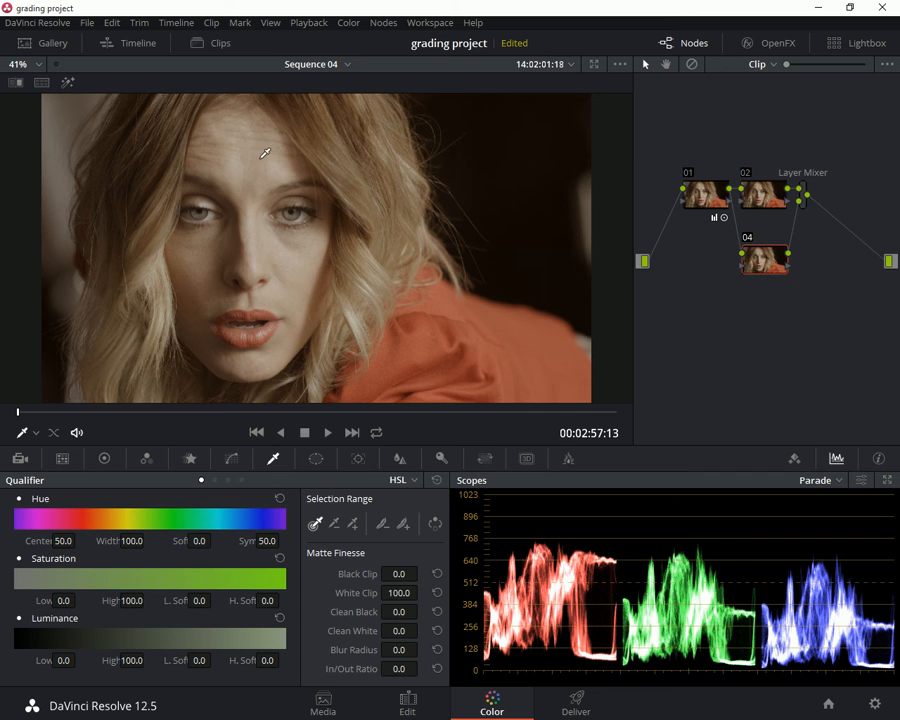
{"action": "mouse_move", "coordinate": [261, 249]}
{"action": "left_mouse_down"}
{"action": "mouse_move", "coordinate": [292, 287]}
{"action": "mouse_move", "coordinate": [288, 294]}
{"action": "mouse_move", "coordinate": [211, 296]}
{"action": "mouse_move", "coordinate": [213, 288]}
{"action": "mouse_move", "coordinate": [236, 300]}
{"action": "mouse_move", "coordinate": [263, 296]}
{"action": "mouse_move", "coordinate": [265, 235]}
{"action": "left_mouse_up"}
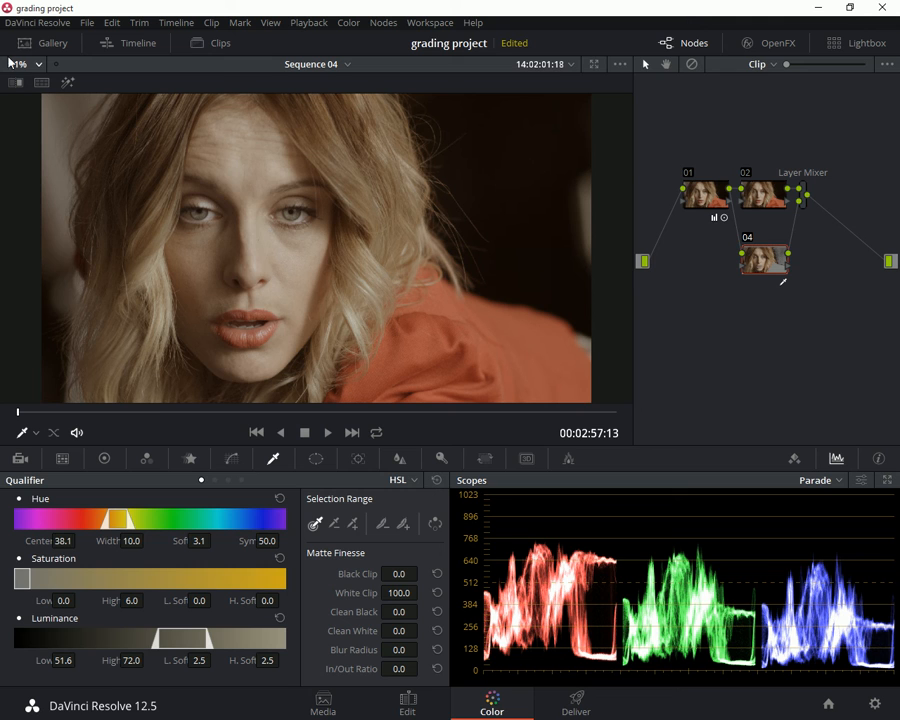
{"action": "left_click", "coordinate": [68, 84]}
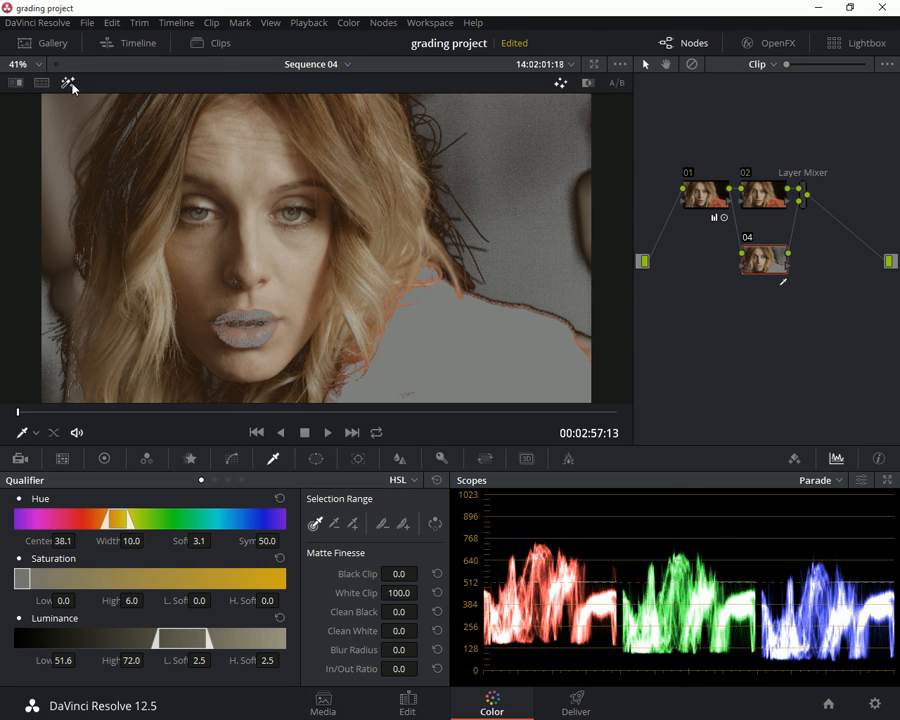
{"action": "left_click", "coordinate": [249, 160]}
{"action": "left_click_drag", "start_coordinate": [252, 155], "coordinate": [257, 183]}
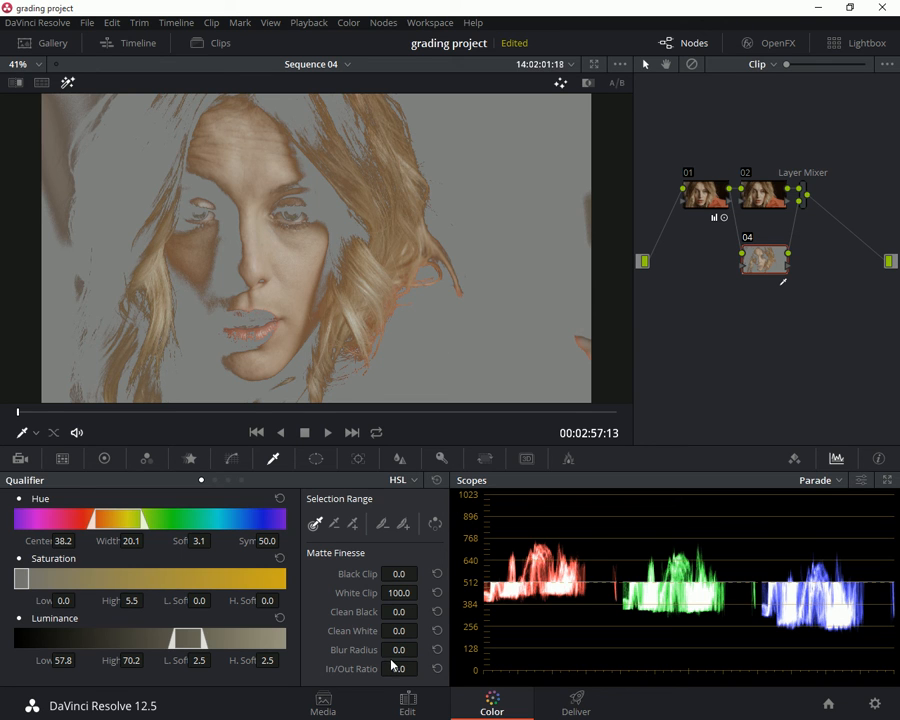
{"action": "left_click_drag", "start_coordinate": [422, 648], "coordinate": [456, 648]}
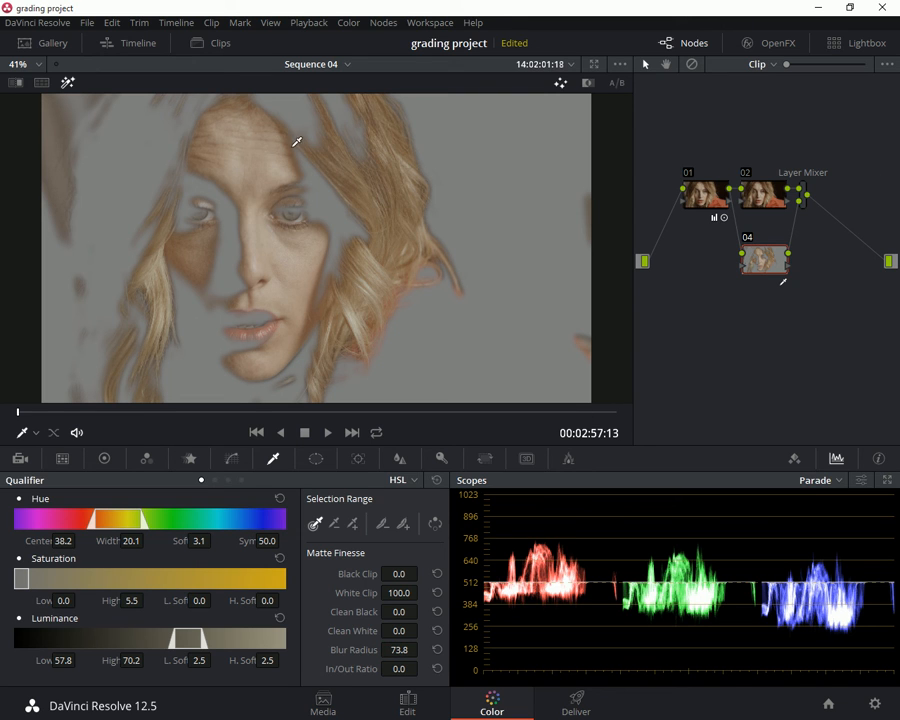
Add a circular window on node 04 and shape it into a tall oval around the face, with softness about 8.69.
{"action": "left_click", "coordinate": [318, 460]}
{"action": "left_click", "coordinate": [33, 550]}
{"action": "left_click_drag", "start_coordinate": [297, 243], "coordinate": [247, 227]}
{"action": "left_click_drag", "start_coordinate": [242, 316], "coordinate": [242, 386]}
{"action": "left_click_drag", "start_coordinate": [265, 279], "coordinate": [270, 296]}
{"action": "left_click_drag", "start_coordinate": [338, 244], "coordinate": [369, 243]}
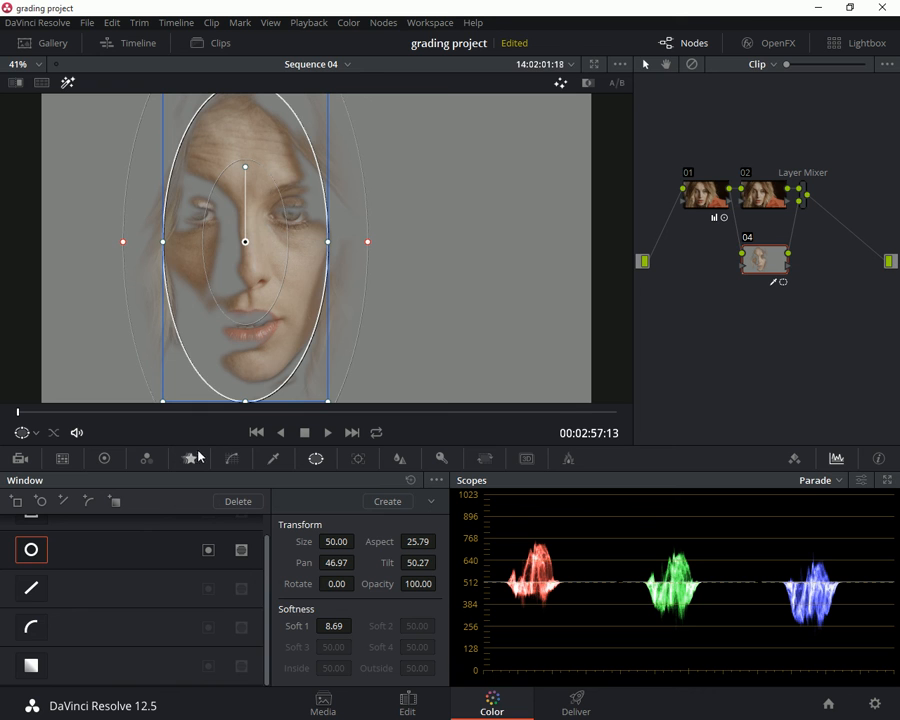
Turn off the highlight view and push node 04's Gamma towards orange, to about 0.13 red, -0.02 green and -0.17 blue.
{"action": "left_click", "coordinate": [67, 82]}
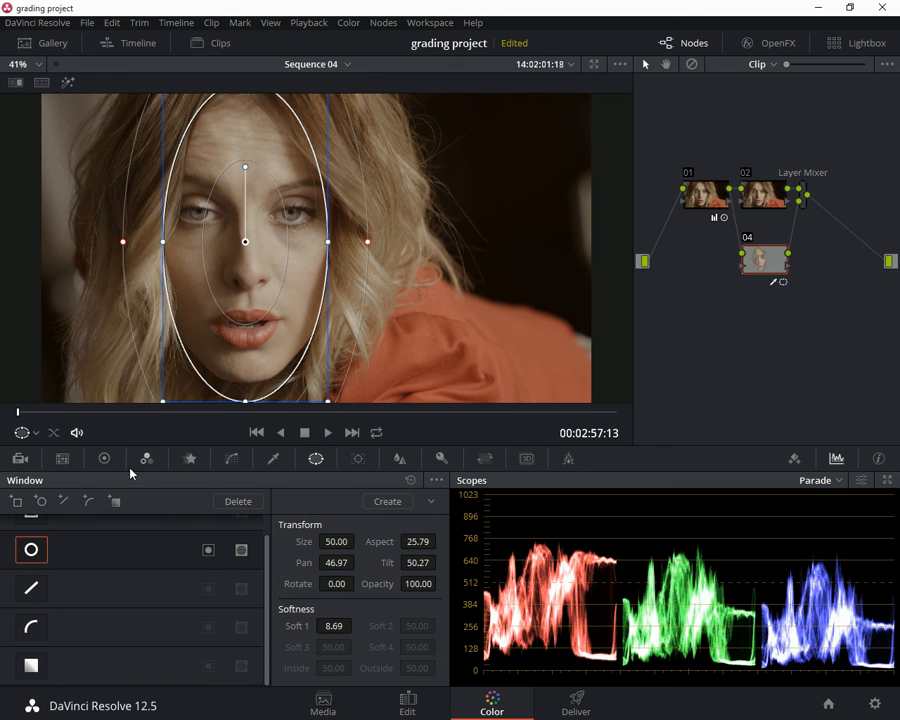
{"action": "left_click", "coordinate": [104, 459]}
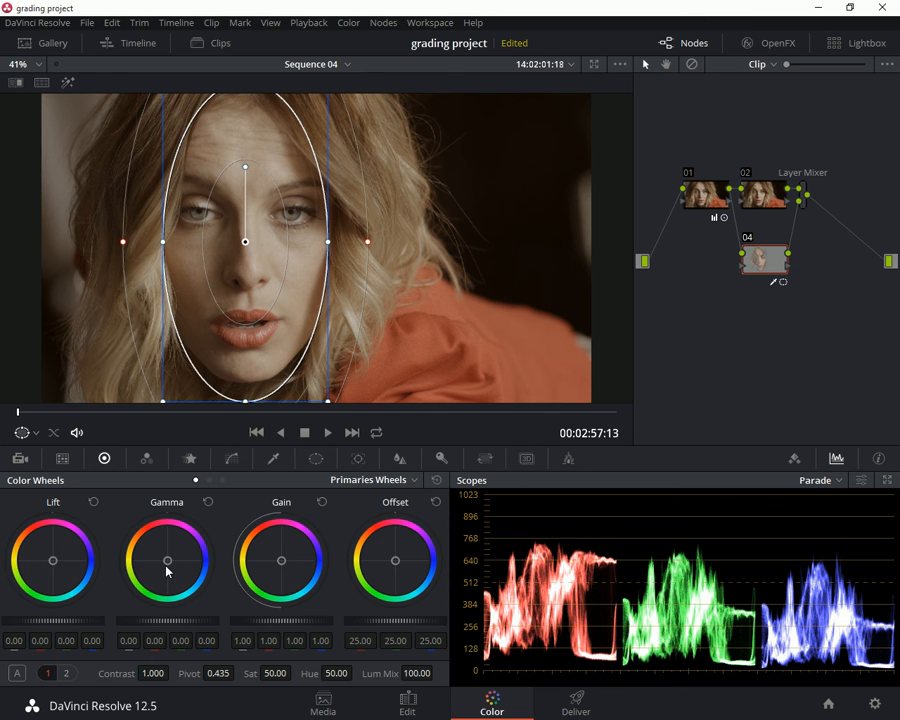
{"action": "left_click_drag", "start_coordinate": [168, 566], "coordinate": [146, 543]}
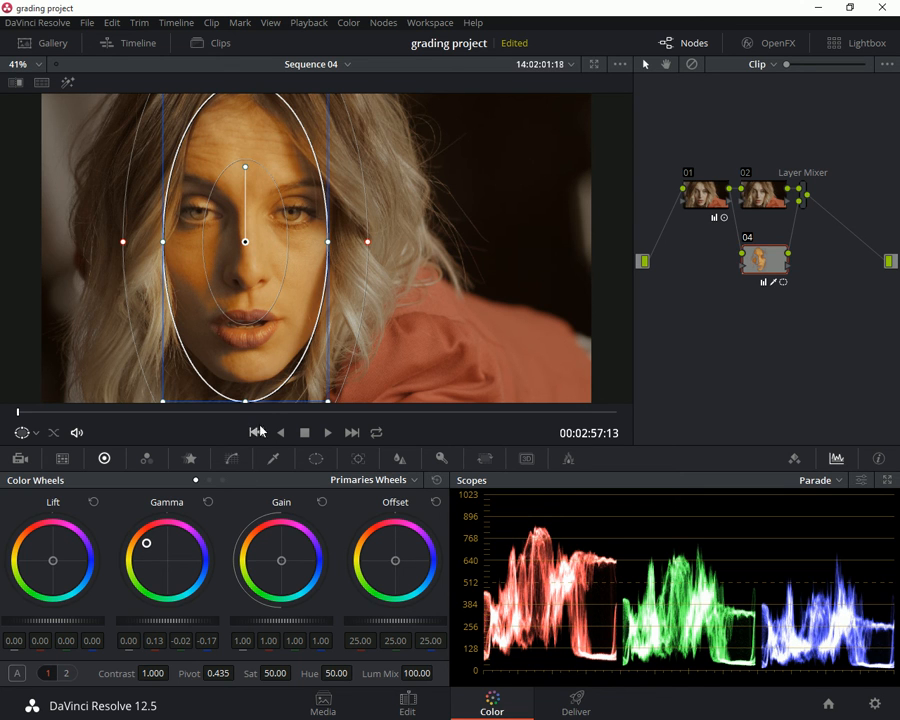
Track the face window forward through the whole clip, check it in playback, and return to the first frame.
{"action": "left_click_drag", "start_coordinate": [295, 418], "coordinate": [623, 427]}
{"action": "left_click_drag", "start_coordinate": [697, 427], "coordinate": [17, 424]}
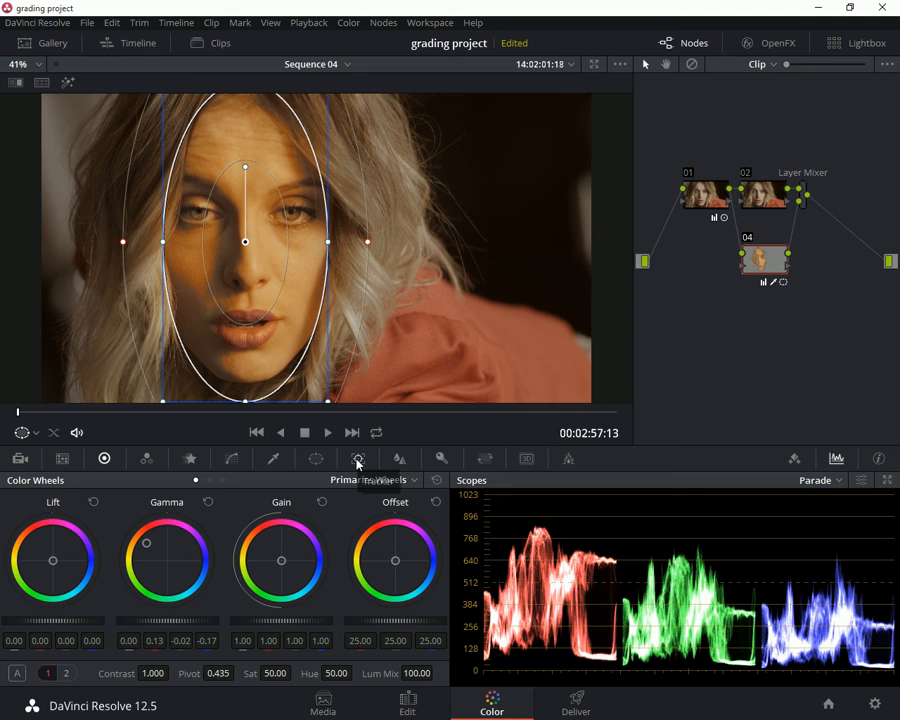
{"action": "left_click", "coordinate": [358, 459]}
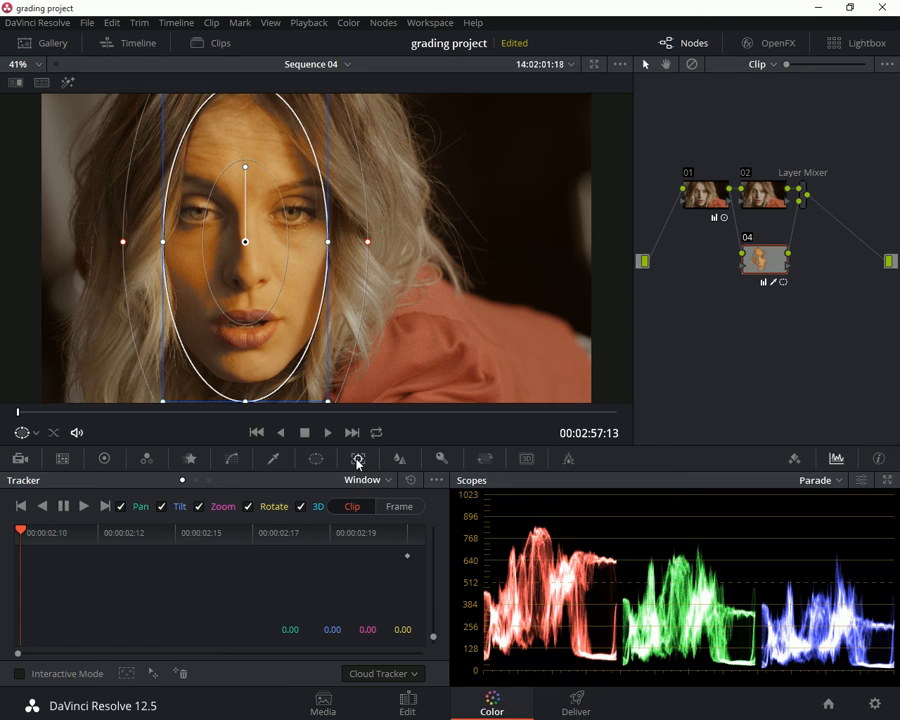
{"action": "left_click", "coordinate": [85, 507]}
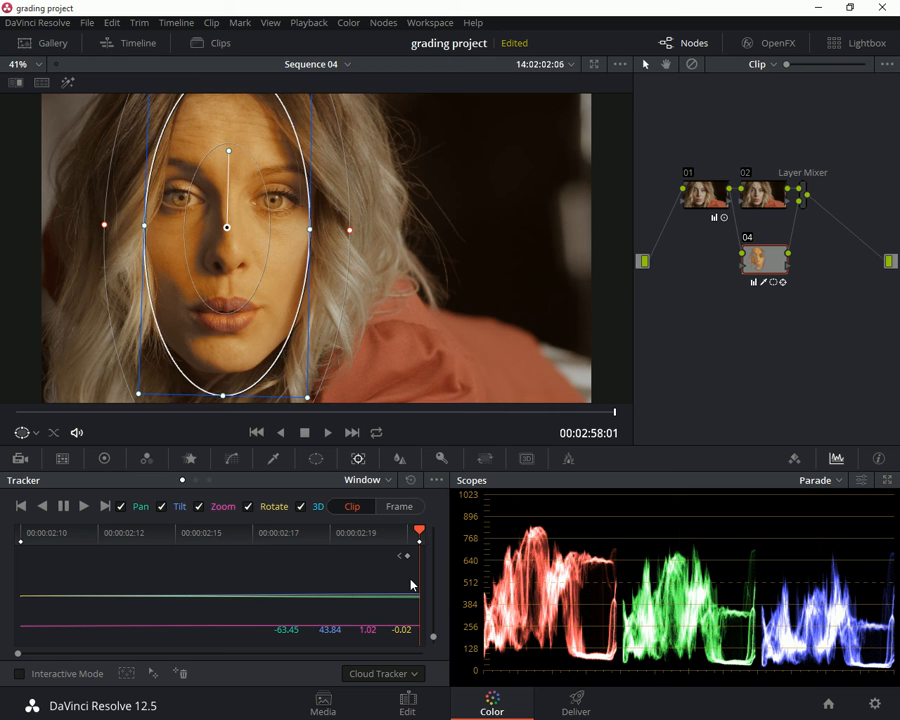
{"action": "left_click_drag", "start_coordinate": [66, 533], "coordinate": [20, 533]}
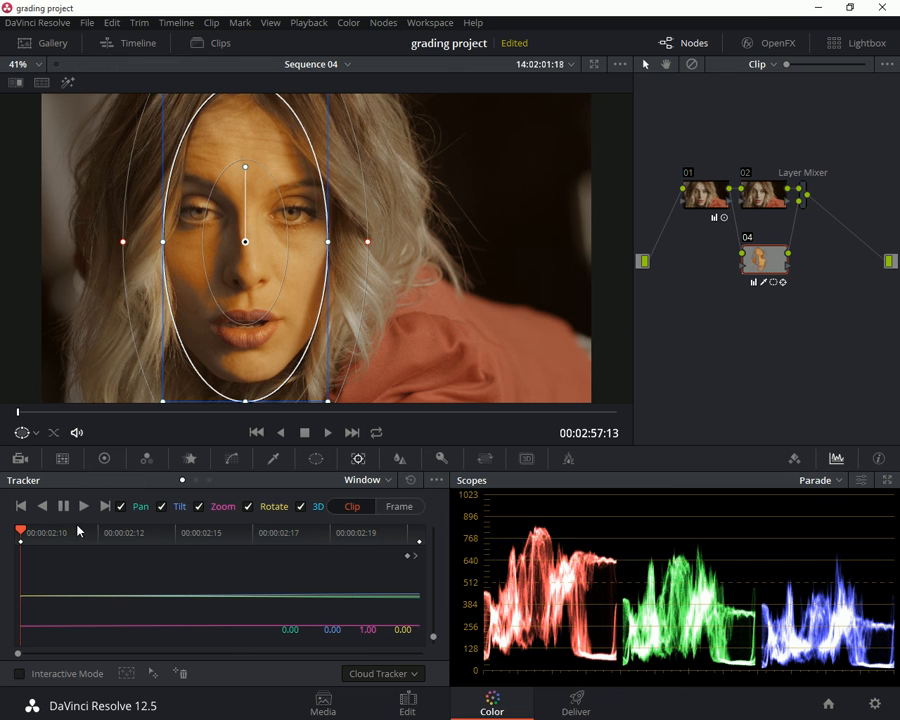
{"action": "key", "text": "space"}
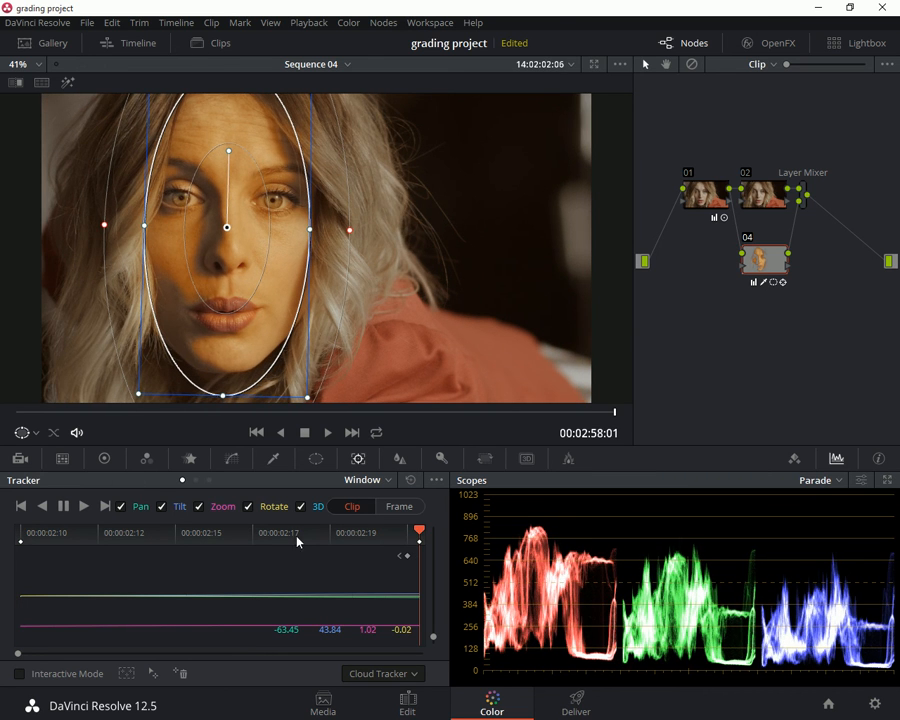
{"action": "key", "text": "Home"}
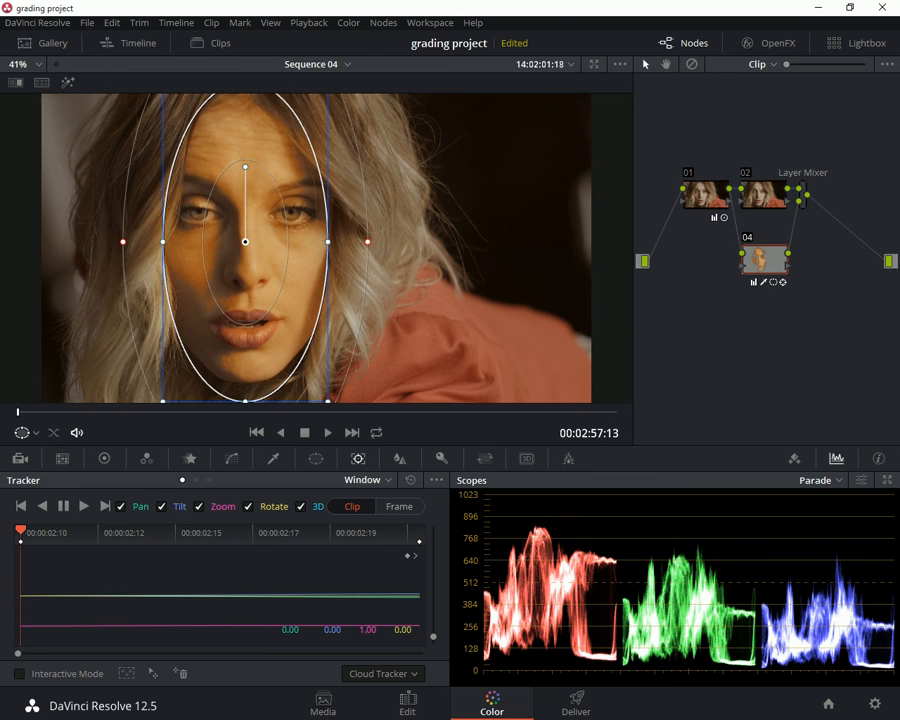
Soften node 04's Gamma shift to 0.09 red, -0.01 green and -0.08 blue, and set its saturation to 51.80.
{"action": "left_click", "coordinate": [105, 461]}
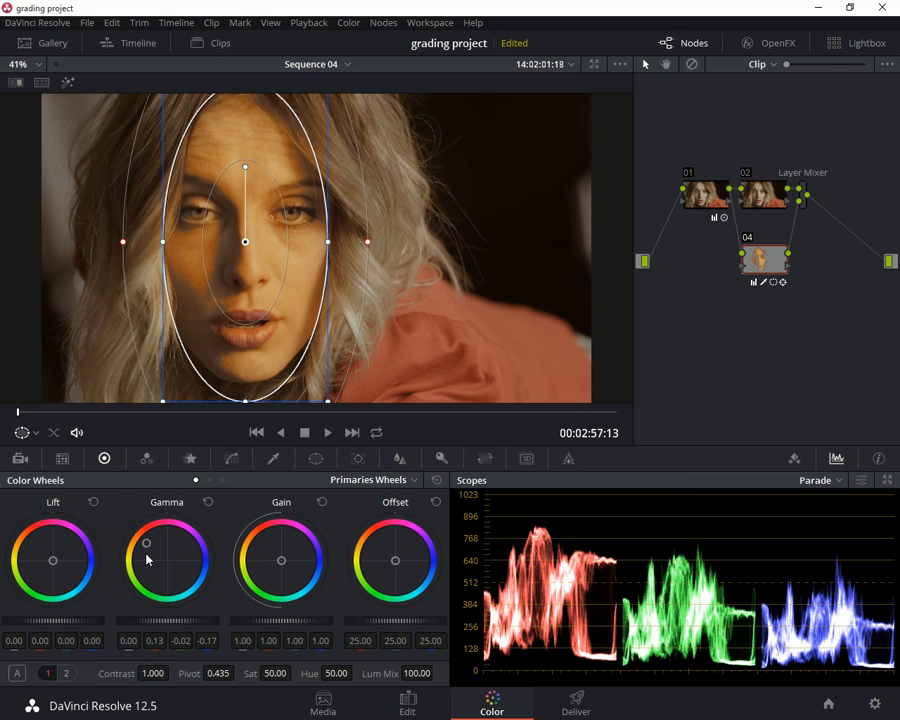
{"action": "left_click_drag", "start_coordinate": [148, 543], "coordinate": [155, 547]}
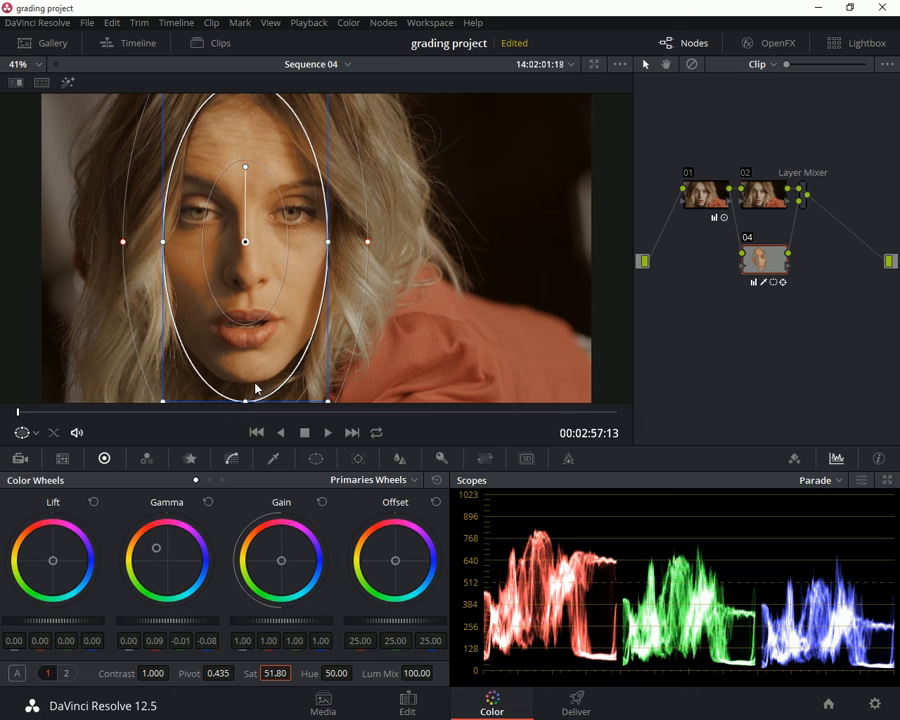
Try pushing node 02's Gamma towards blue, to about -0.05 red, 0.01 green and 0.08 blue, and undo it.
{"action": "left_click", "coordinate": [764, 203]}
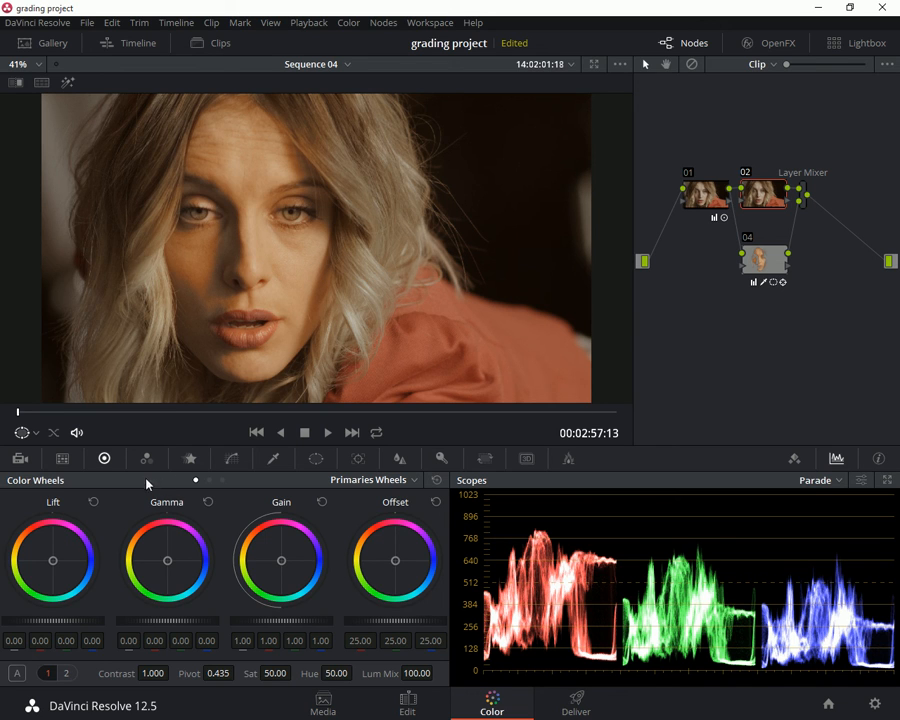
{"action": "left_click_drag", "start_coordinate": [169, 567], "coordinate": [177, 568]}
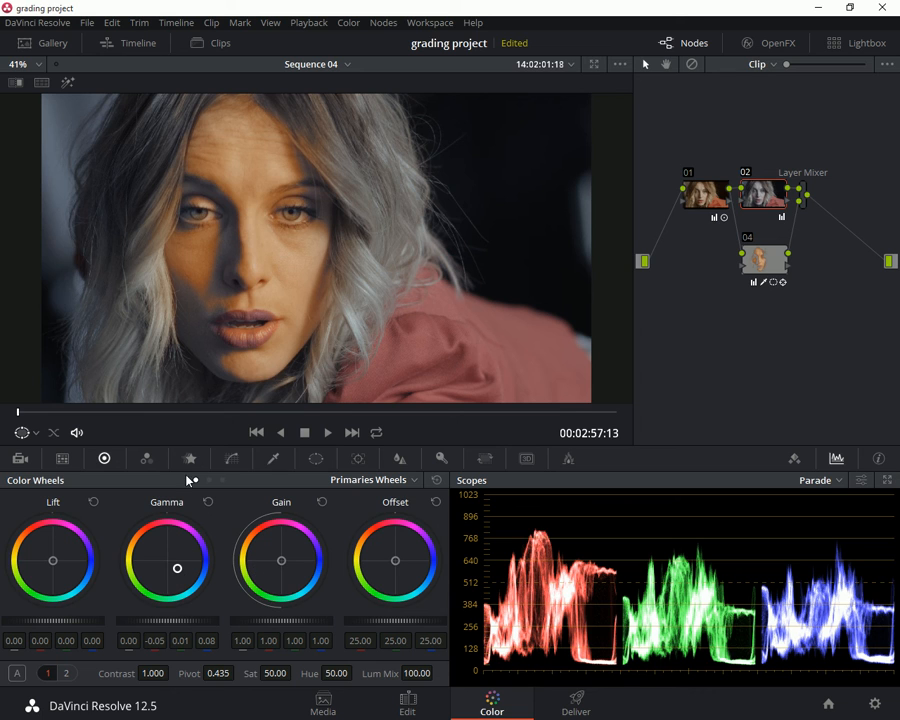
{"action": "key", "text": "ctrl+z"}
{"action": "key", "text": "ctrl+z"}
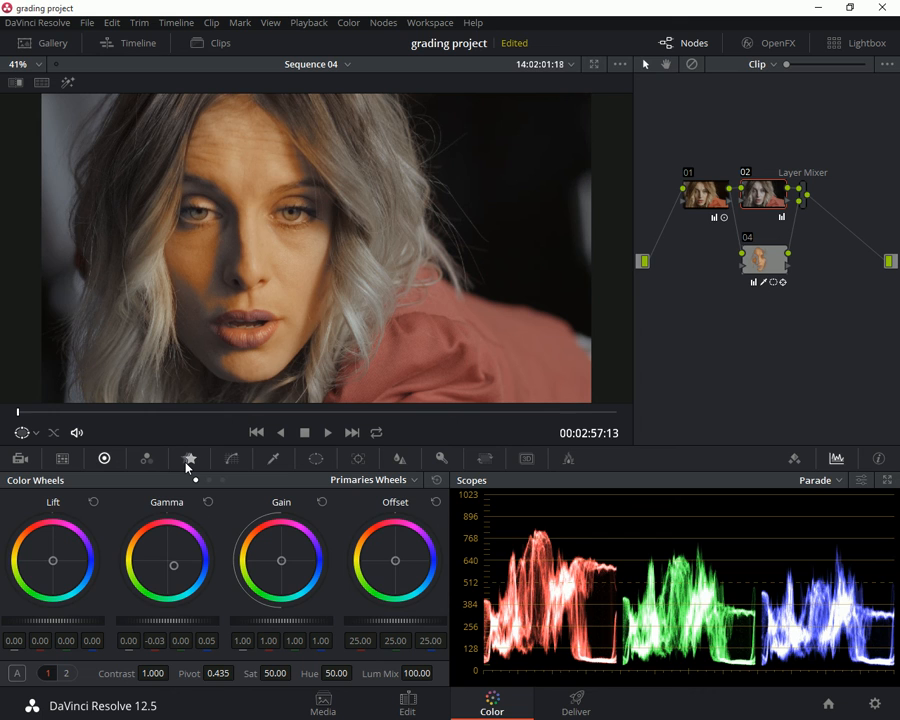
{"action": "key", "text": "ctrl+z"}
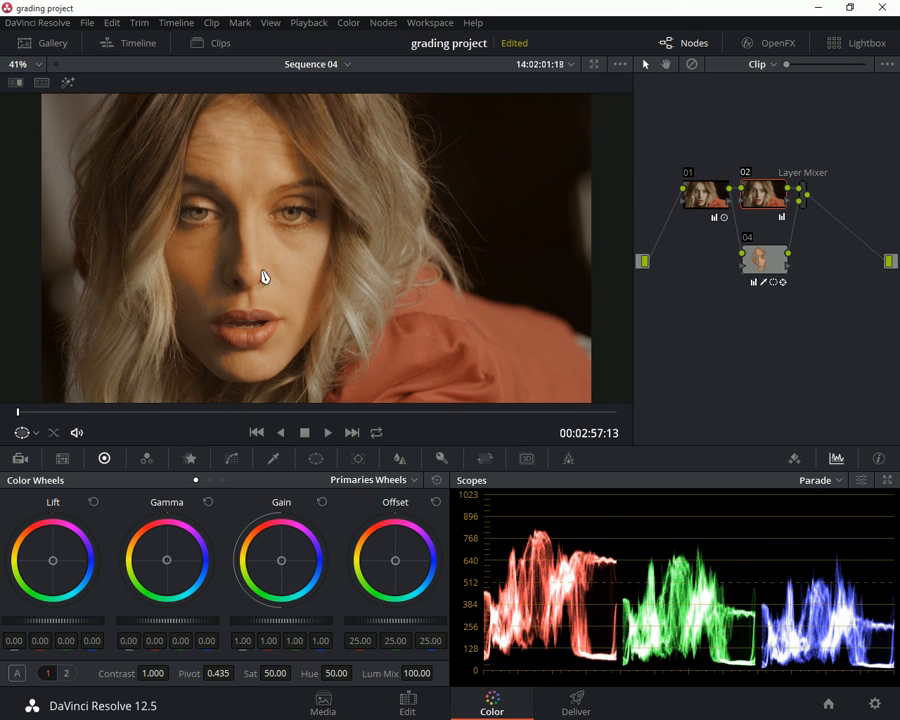
Spread out the node graph, add a circular window over the face on node 02, enlarge it and check it in highlight view.
{"action": "left_click_drag", "start_coordinate": [714, 212], "coordinate": [689, 201]}
{"action": "left_click_drag", "start_coordinate": [763, 196], "coordinate": [843, 203]}
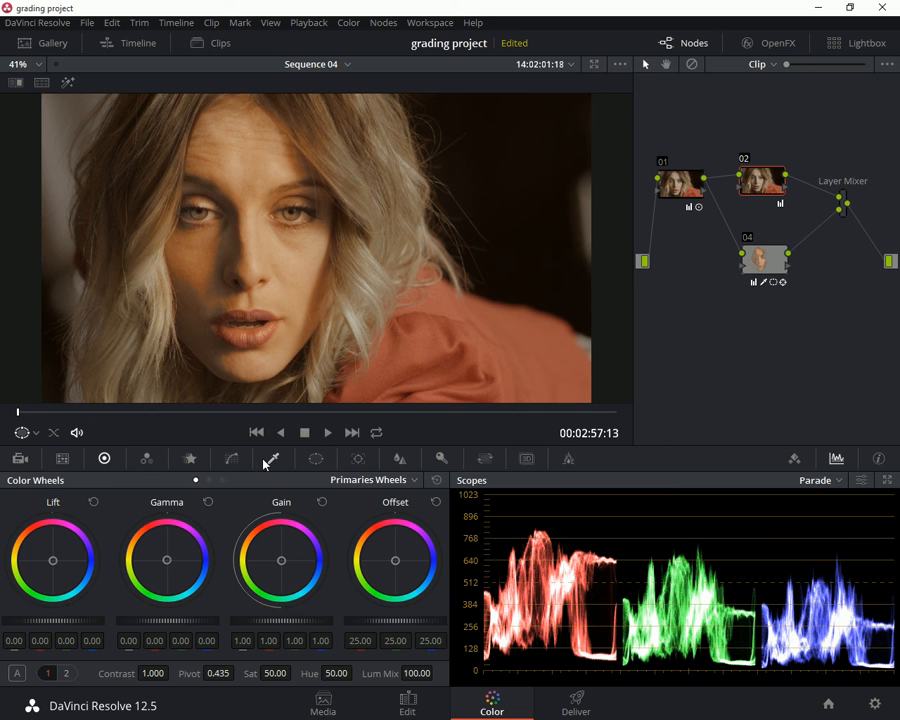
{"action": "left_click", "coordinate": [314, 457]}
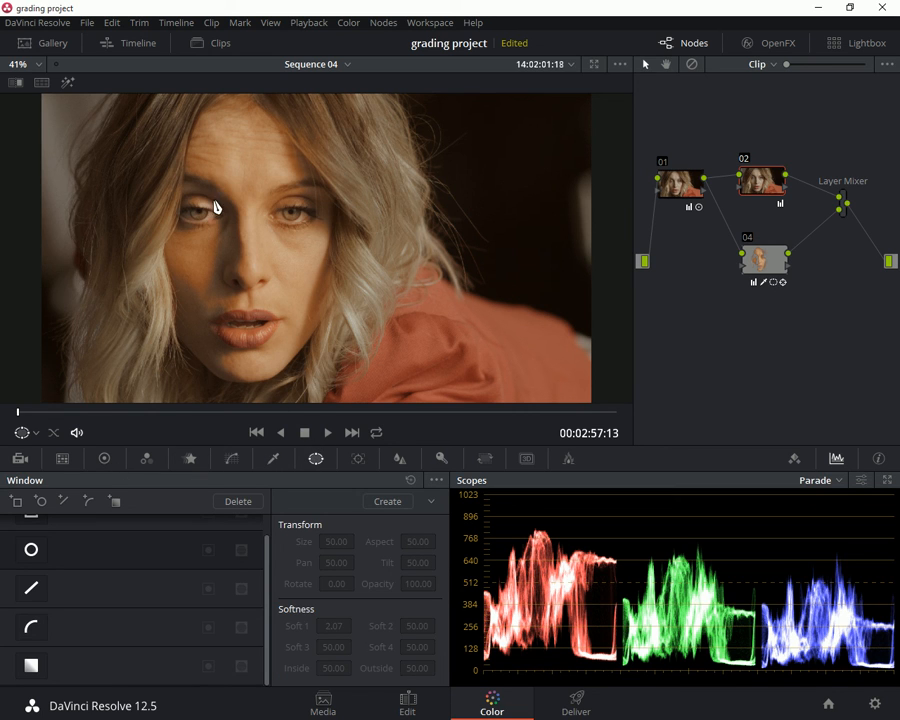
{"action": "left_click", "coordinate": [31, 549]}
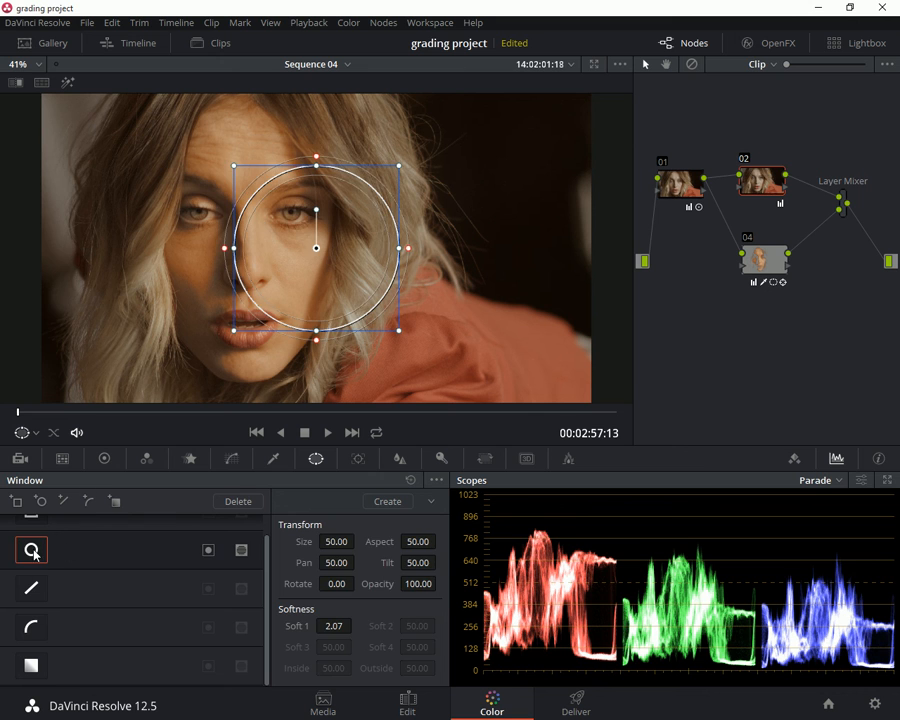
{"action": "left_click_drag", "start_coordinate": [282, 264], "coordinate": [188, 225]}
{"action": "left_click_drag", "start_coordinate": [309, 295], "coordinate": [384, 368]}
{"action": "left_click", "coordinate": [68, 83]}
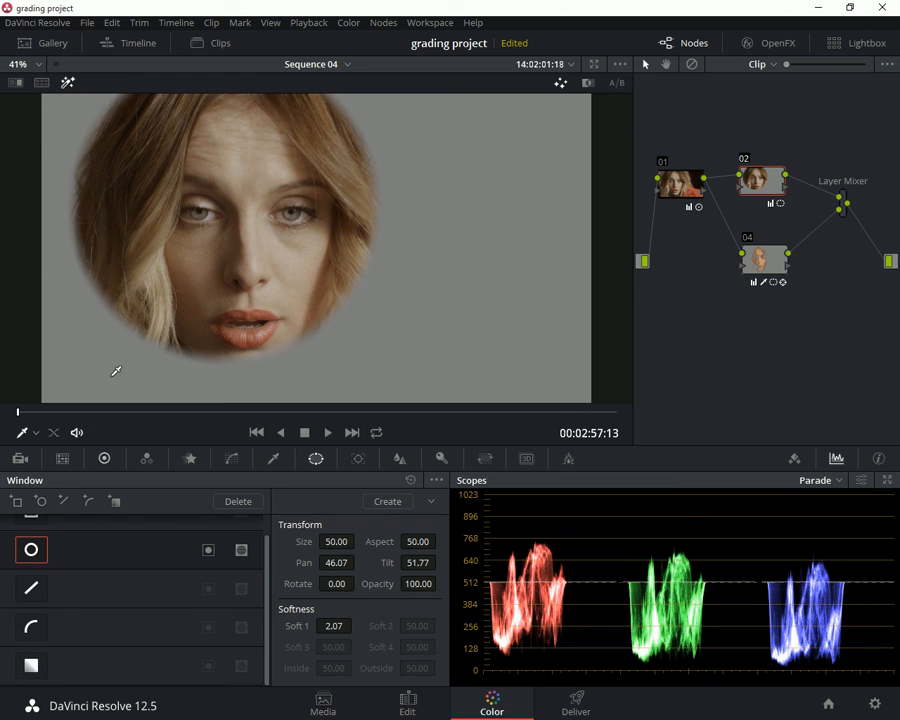
{"action": "left_click", "coordinate": [68, 83]}
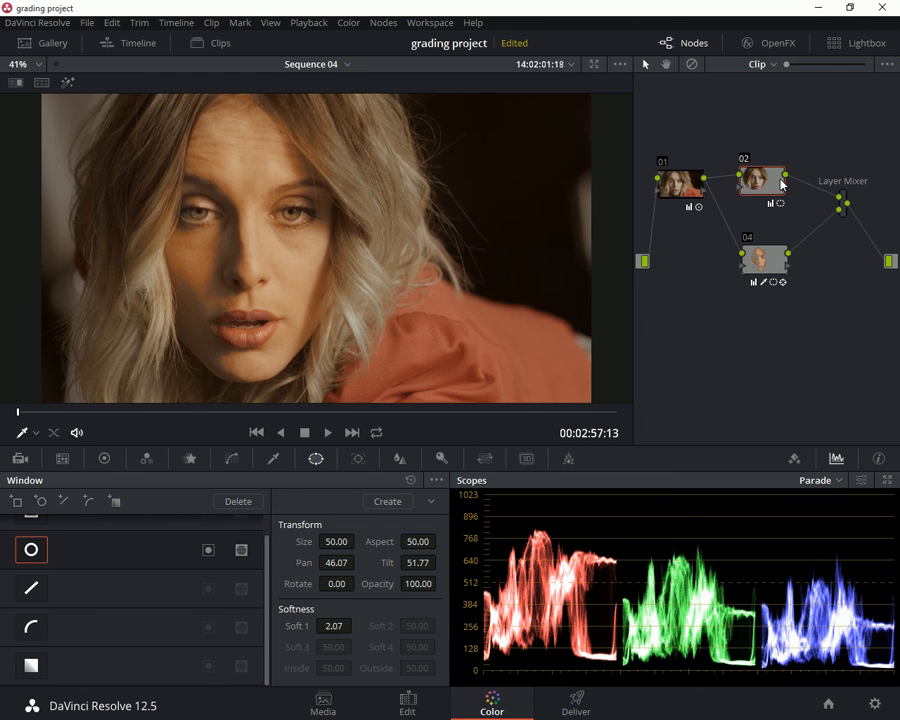
Sample the skin tones with the qualifier on node 02 and check the selection in highlight view.
{"action": "left_click", "coordinate": [35, 558]}
{"action": "left_click", "coordinate": [35, 558]}
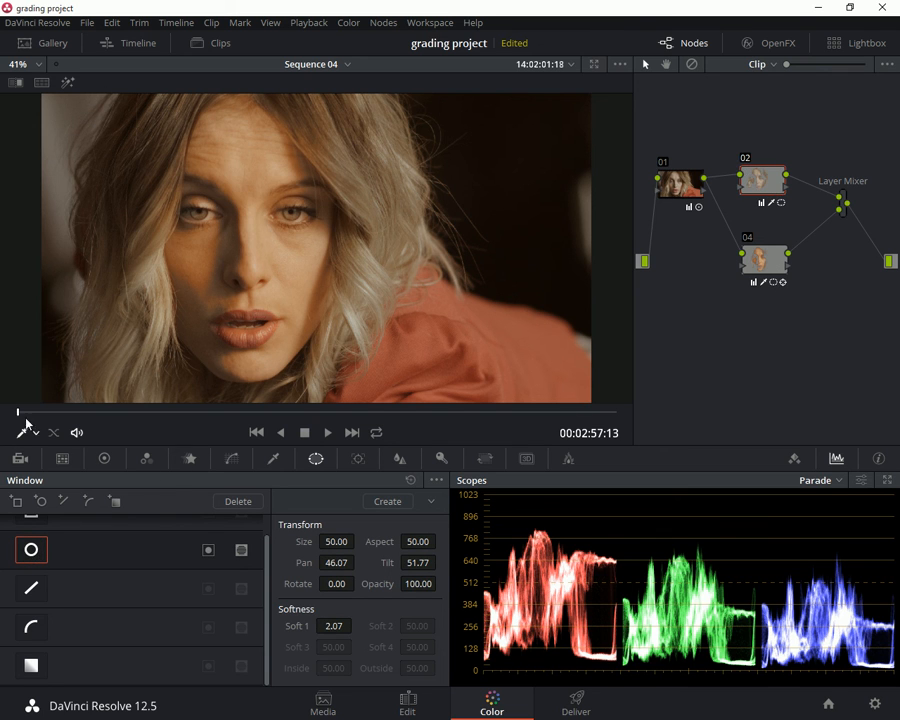
{"action": "left_click", "coordinate": [67, 83]}
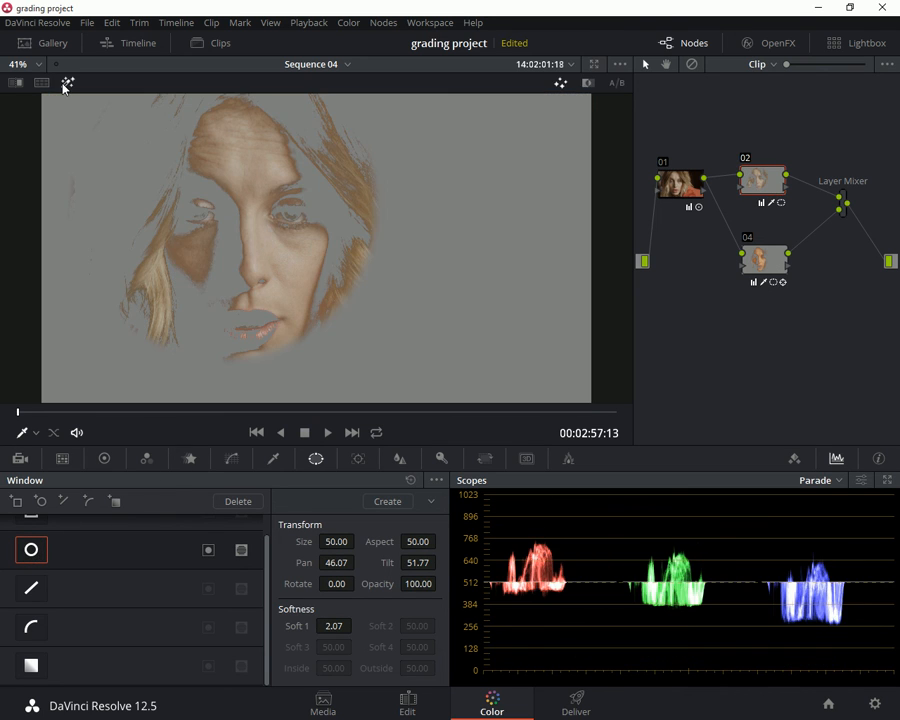
{"action": "left_click", "coordinate": [65, 84]}
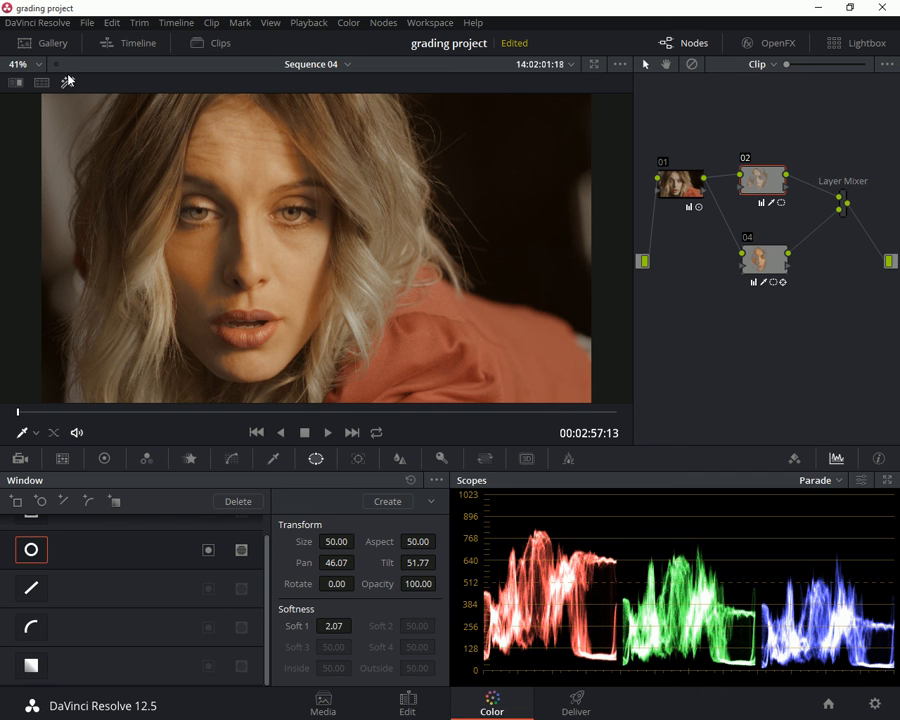
Centre a circular window over the face on node 02 in highlight view, enlarge it around the head, set its softness to 13.20 and invert it.
{"action": "left_click", "coordinate": [68, 82]}
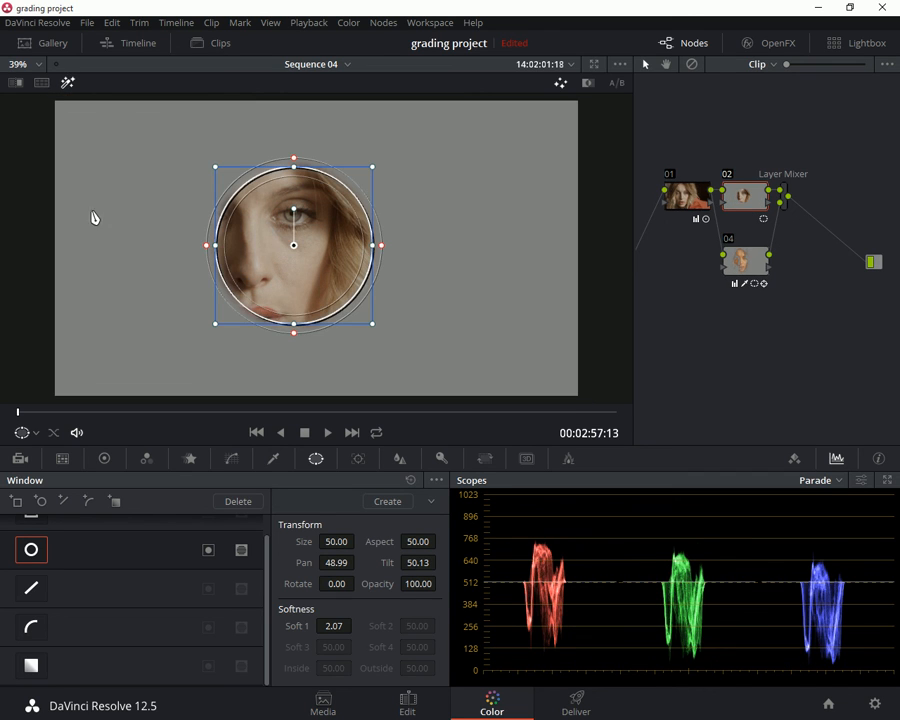
{"action": "left_click_drag", "start_coordinate": [245, 246], "coordinate": [204, 240]}
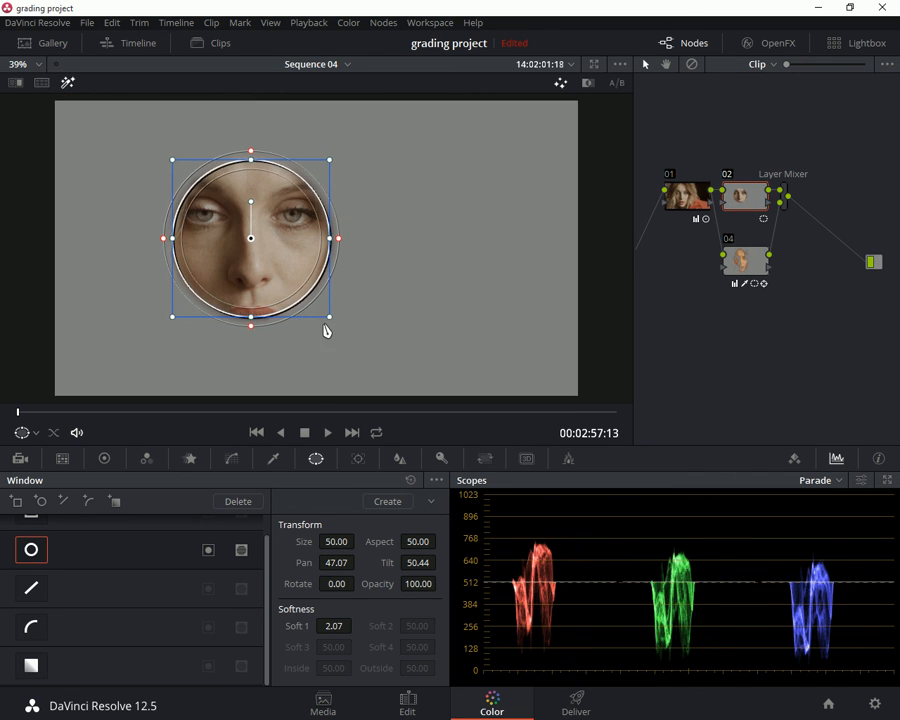
{"action": "left_click_drag", "start_coordinate": [330, 320], "coordinate": [376, 398]}
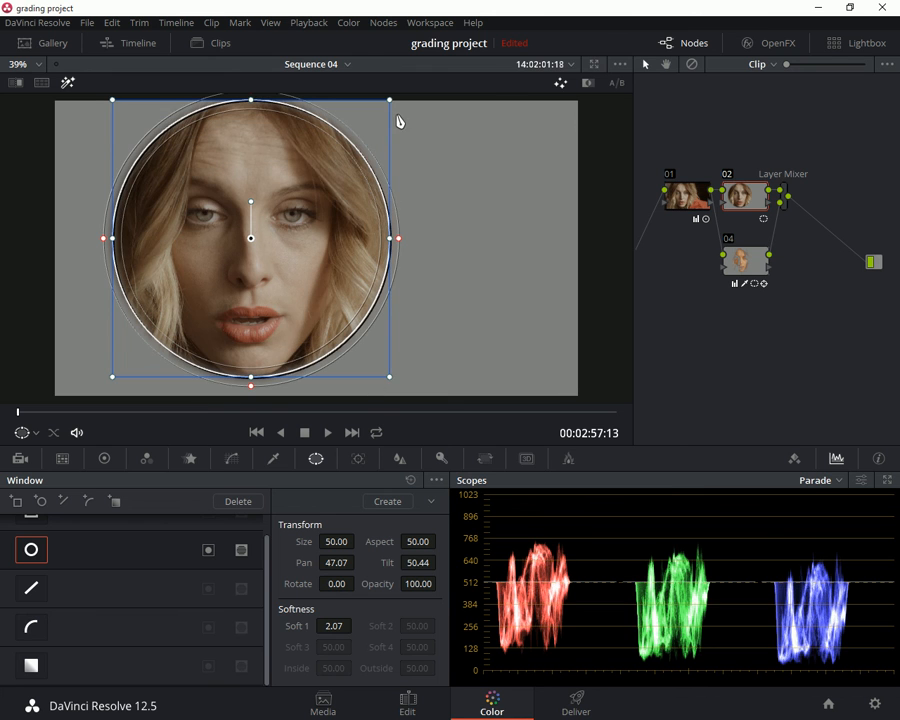
{"action": "left_click_drag", "start_coordinate": [399, 238], "coordinate": [447, 240]}
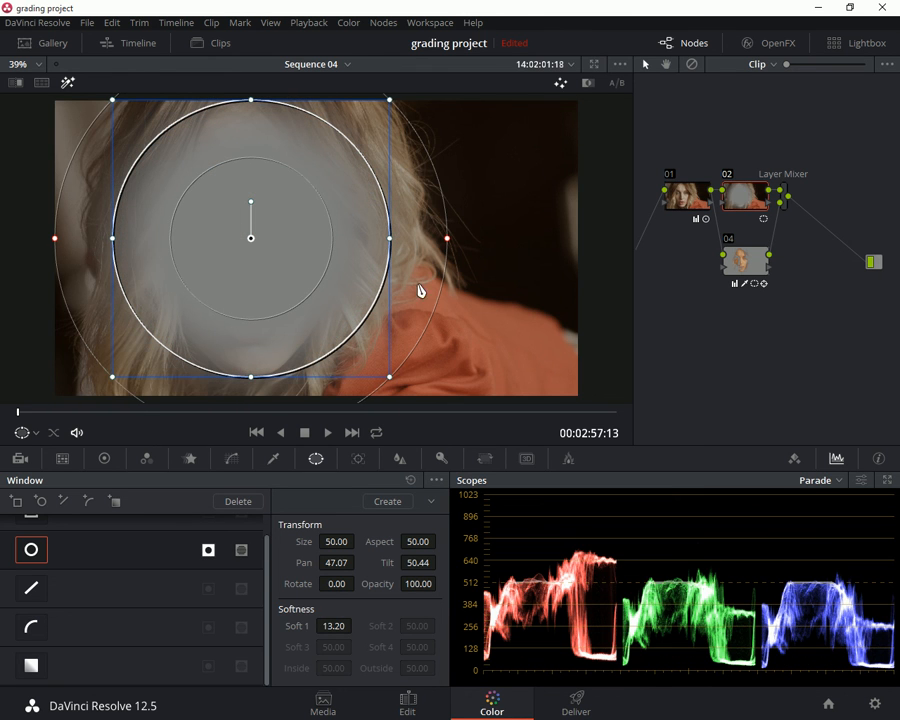
Move nodes 02 and 04 apart in the node graph to separate the two branches.
{"action": "left_click_drag", "start_coordinate": [742, 200], "coordinate": [752, 160]}
{"action": "right_click", "coordinate": [750, 158]}
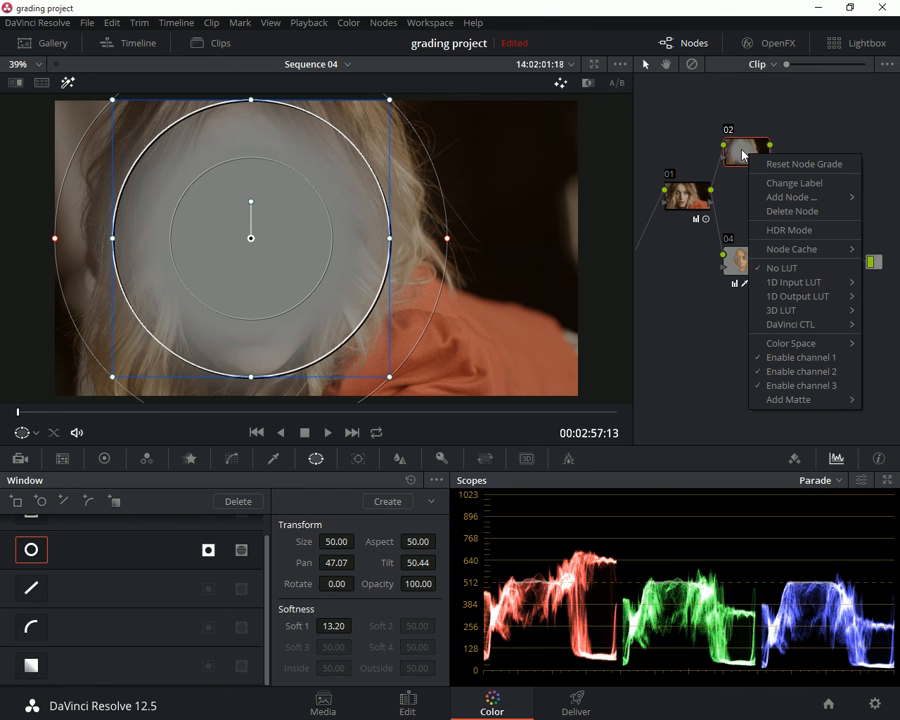
{"action": "left_click", "coordinate": [765, 128]}
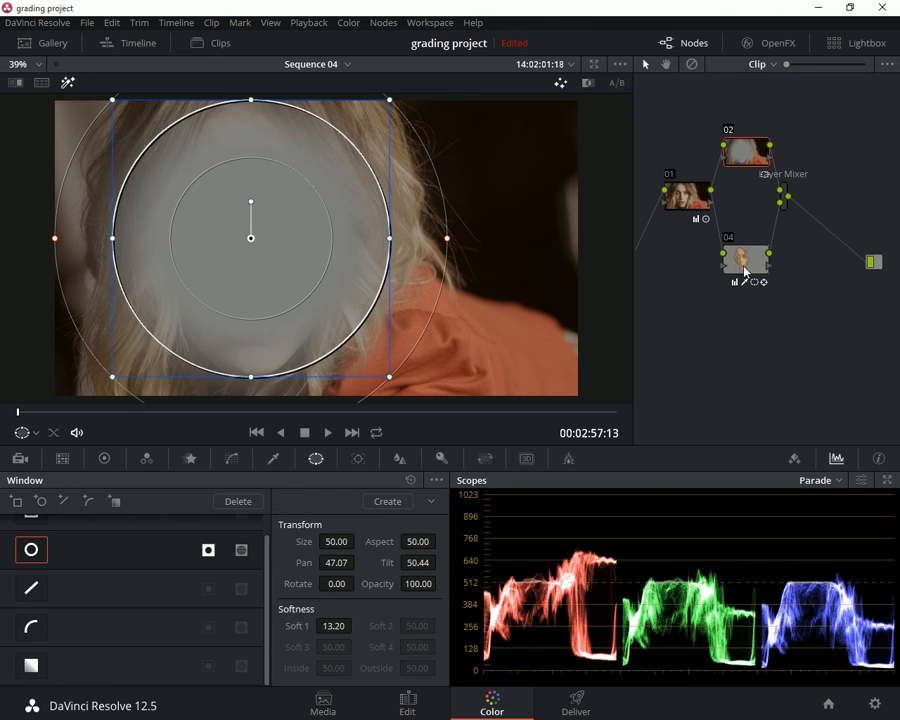
{"action": "left_click_drag", "start_coordinate": [745, 270], "coordinate": [750, 263]}
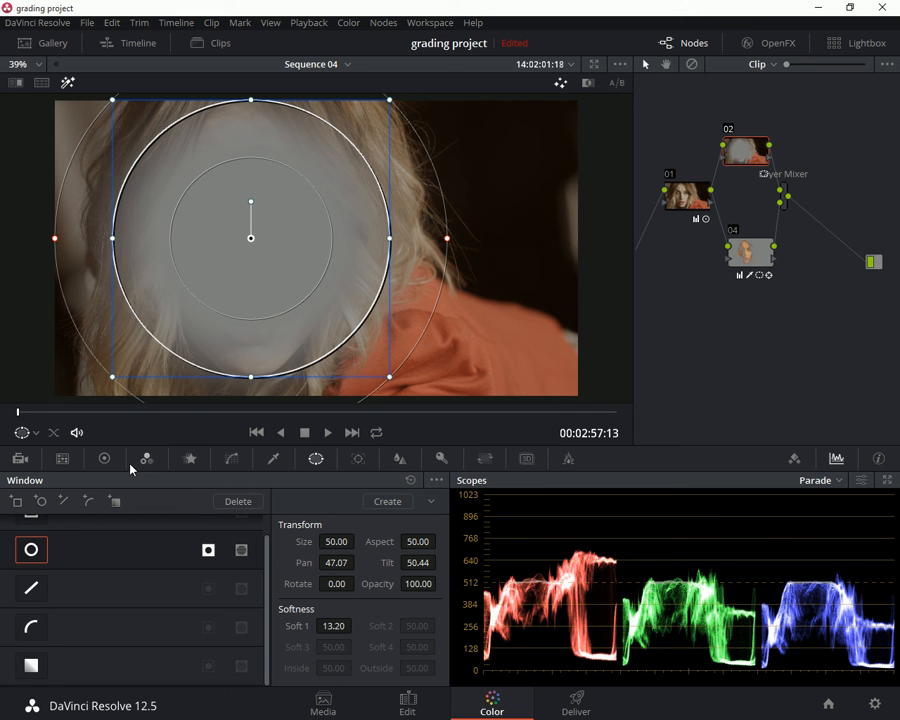
Push node 02's Gamma towards blue, to -0.08 red, 0.01 green and 0.11 blue, and inspect node 04 and the Layer Mixer in highlight view.
{"action": "left_click", "coordinate": [104, 458]}
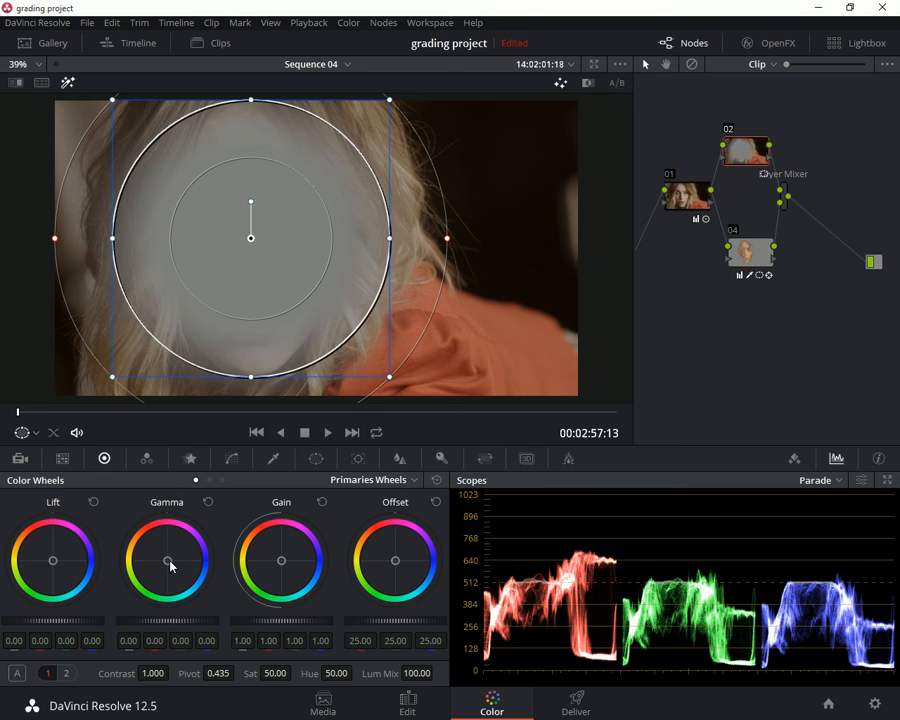
{"action": "left_click_drag", "start_coordinate": [167, 560], "coordinate": [179, 573]}
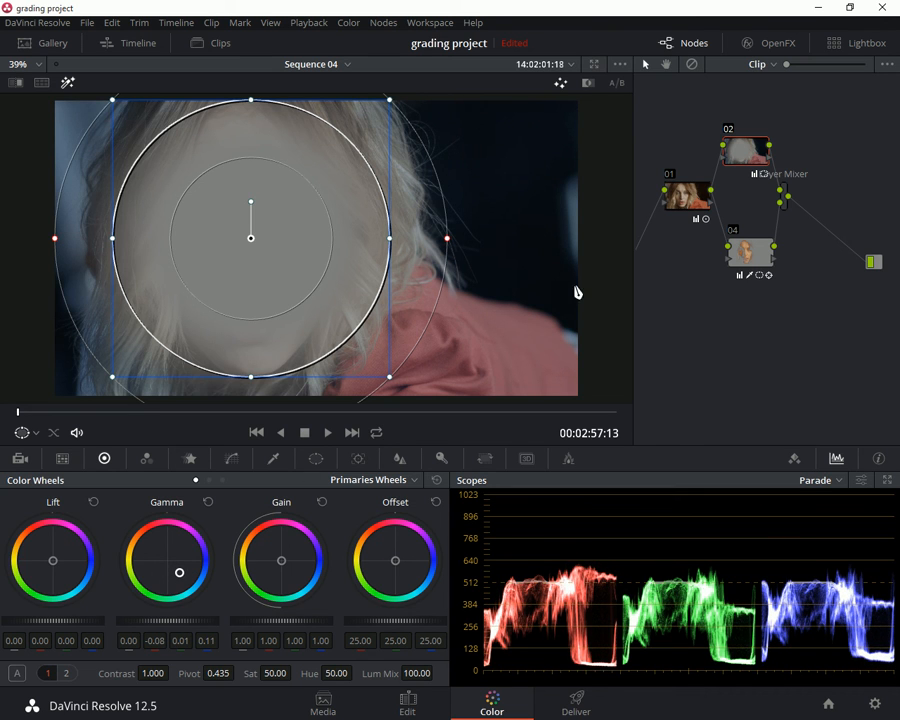
{"action": "left_click", "coordinate": [759, 258]}
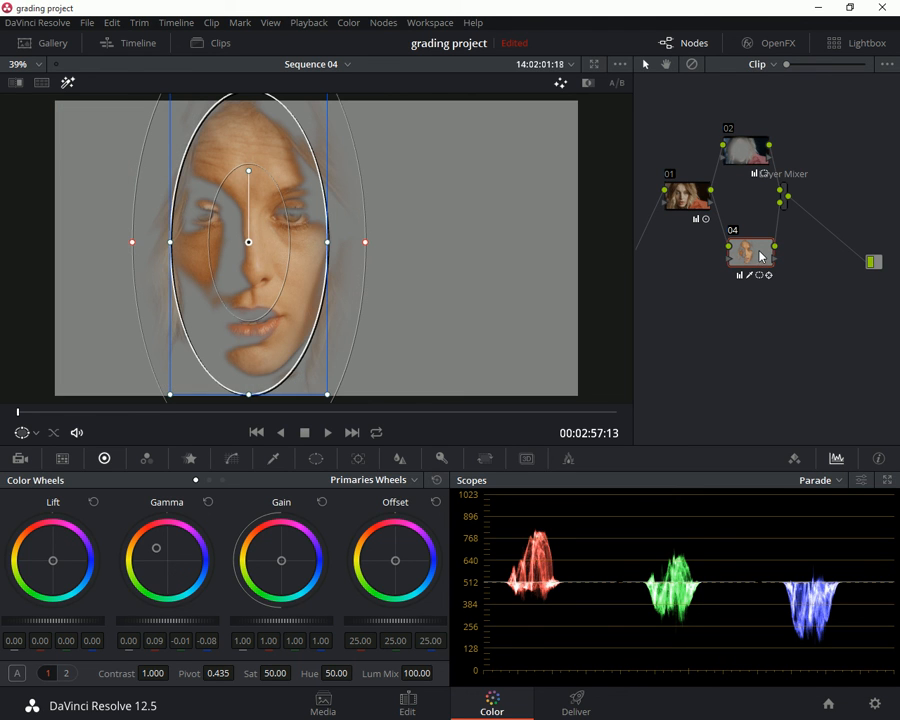
{"action": "left_click", "coordinate": [786, 192]}
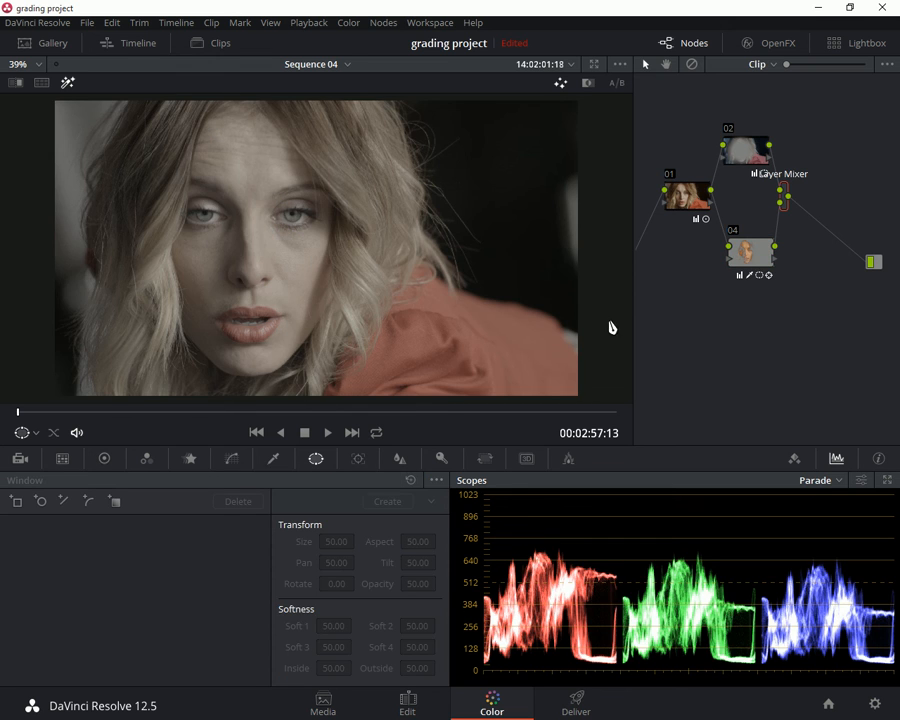
Reposition node 04, turn off the highlight view and move the Layer Mixer clear of the other nodes.
{"action": "left_click", "coordinate": [745, 263]}
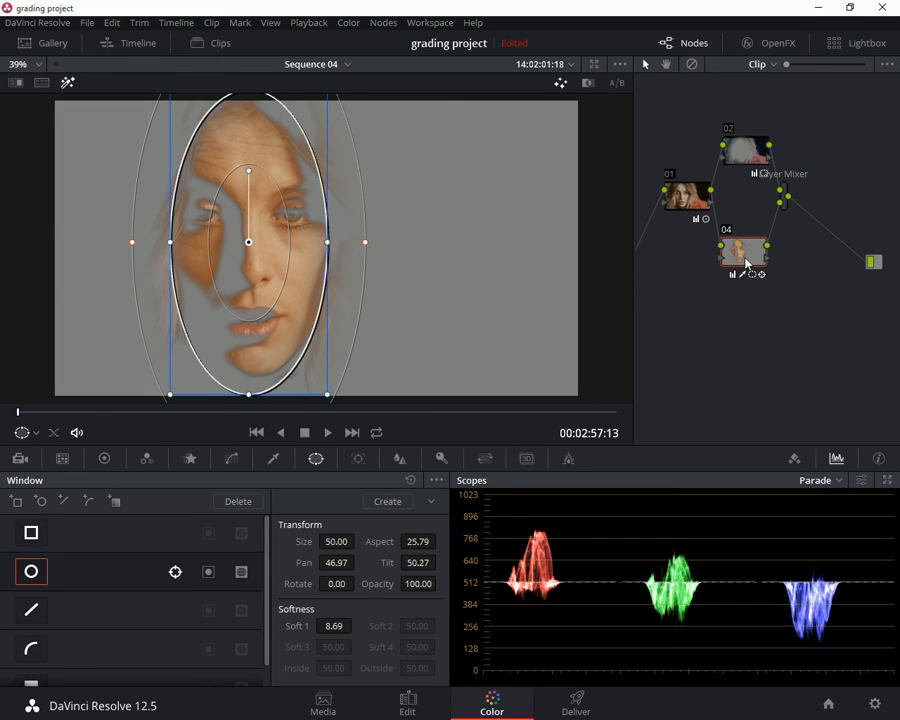
{"action": "left_click_drag", "start_coordinate": [746, 263], "coordinate": [754, 261]}
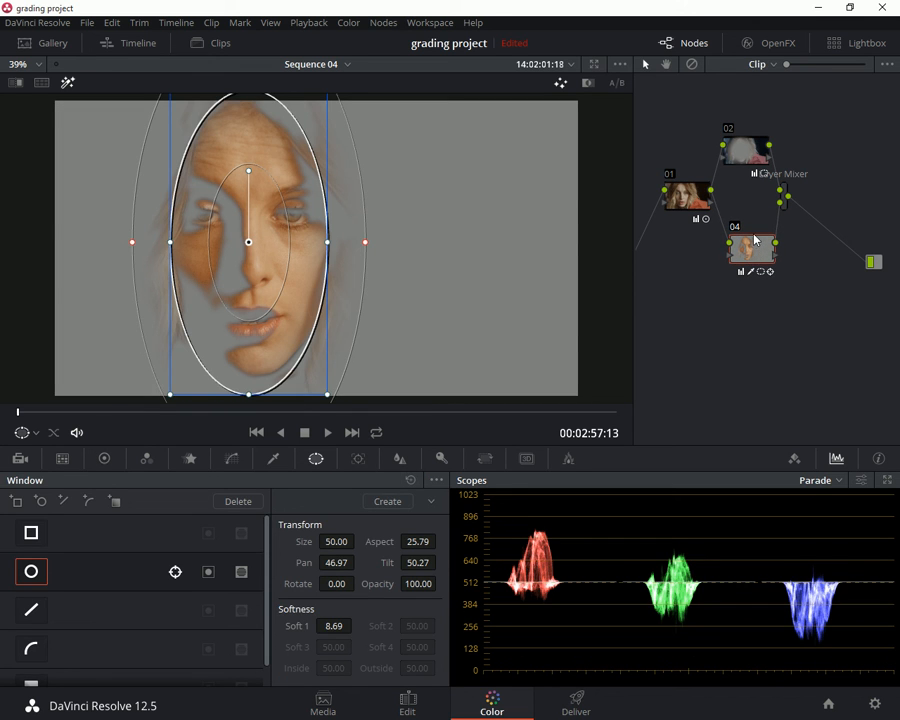
{"action": "left_click", "coordinate": [66, 83]}
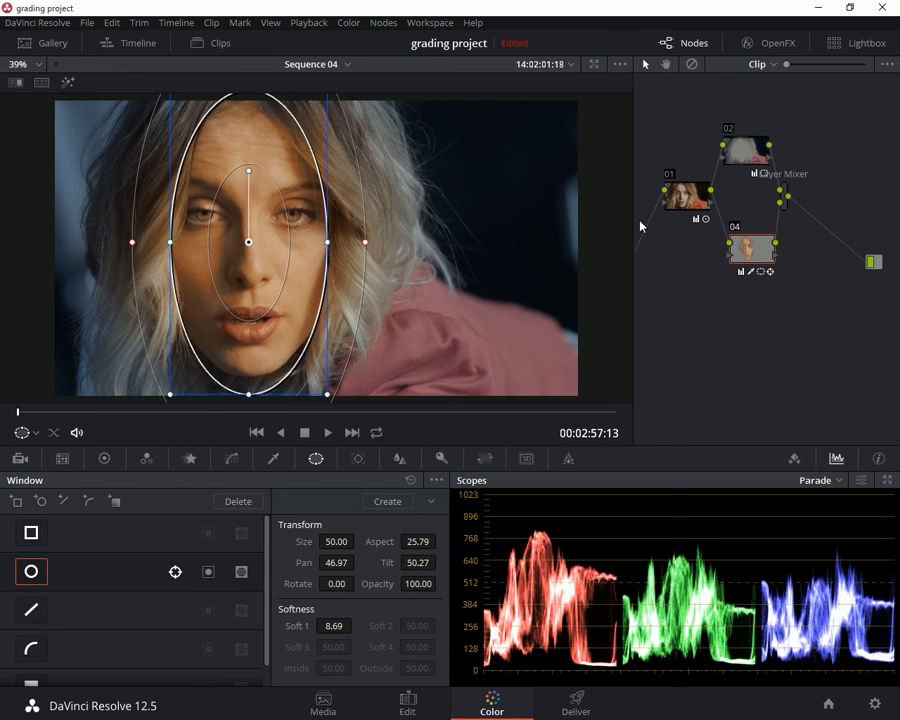
{"action": "left_click", "coordinate": [789, 201]}
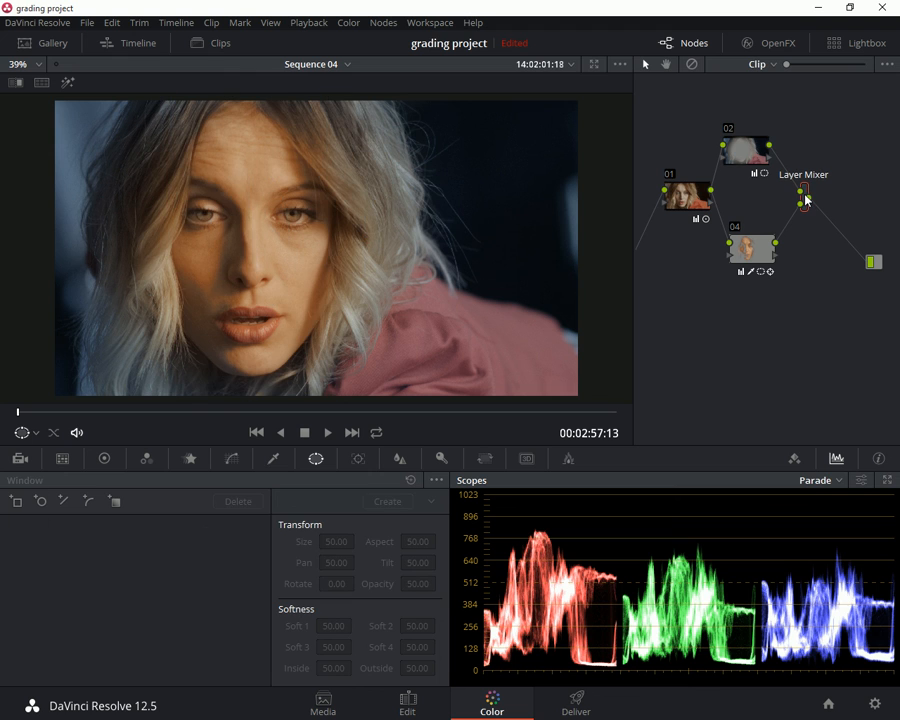
Reduce node 04's Gamma shift to 0.07 red, -0.01 green and -0.06 blue, and widen the softness of its face window.
{"action": "left_click", "coordinate": [724, 257]}
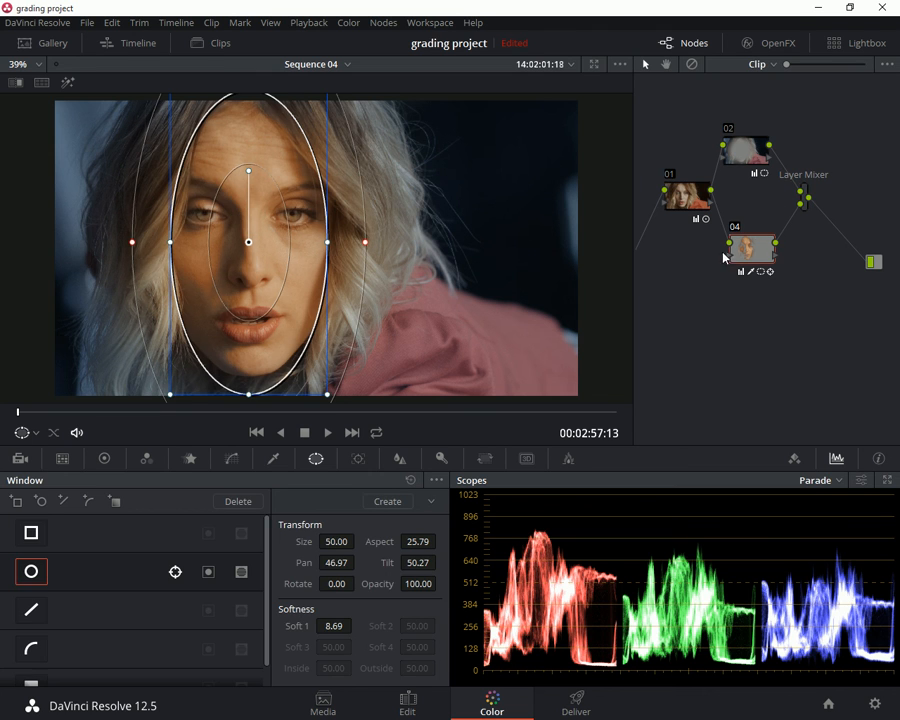
{"action": "left_click", "coordinate": [106, 462]}
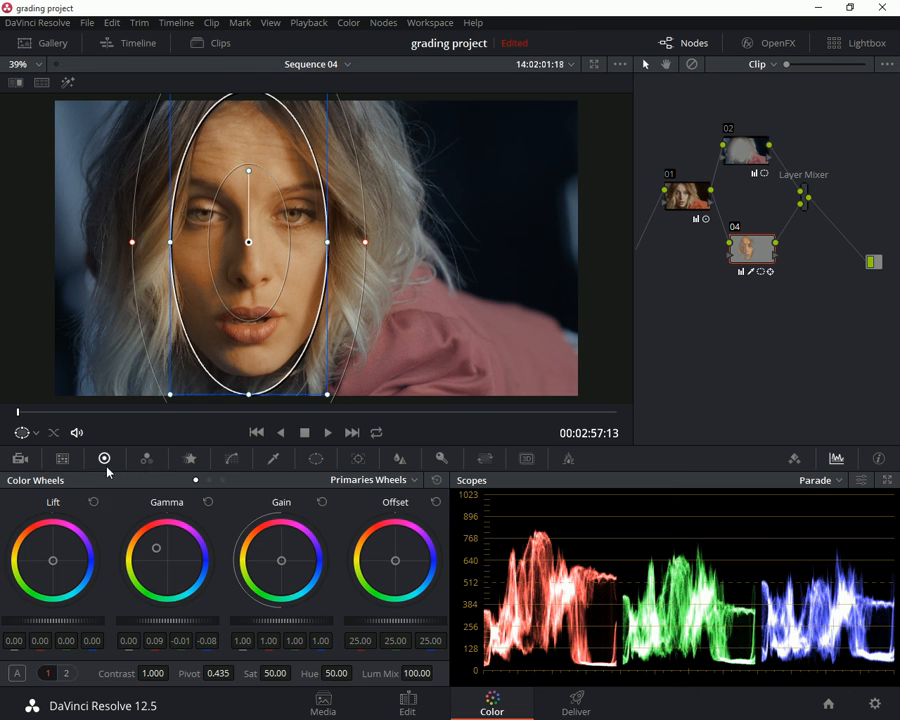
{"action": "left_click_drag", "start_coordinate": [157, 549], "coordinate": [159, 551]}
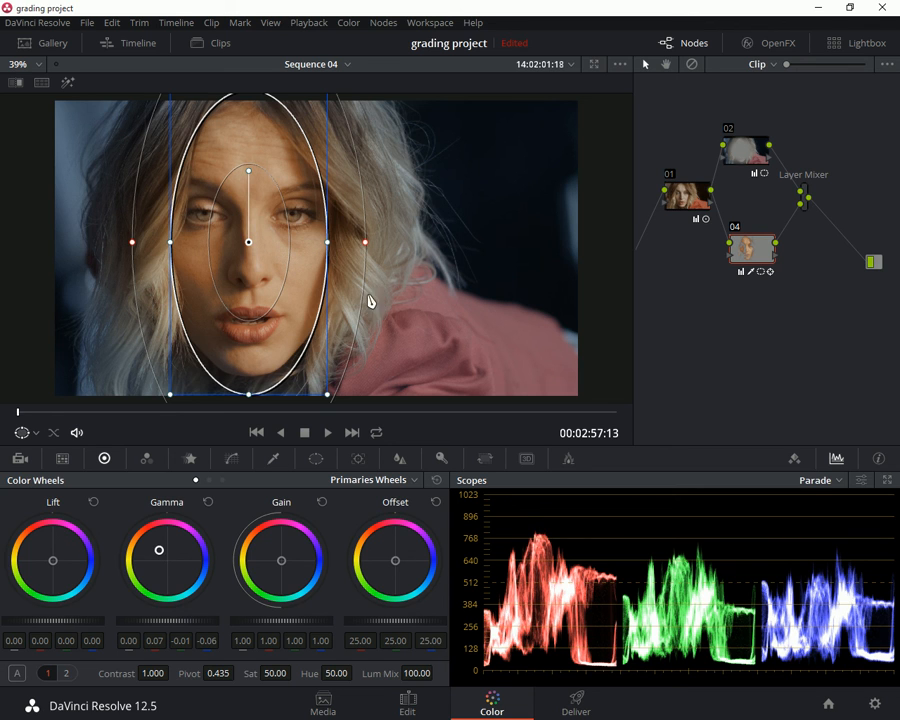
{"action": "left_click_drag", "start_coordinate": [367, 243], "coordinate": [395, 248]}
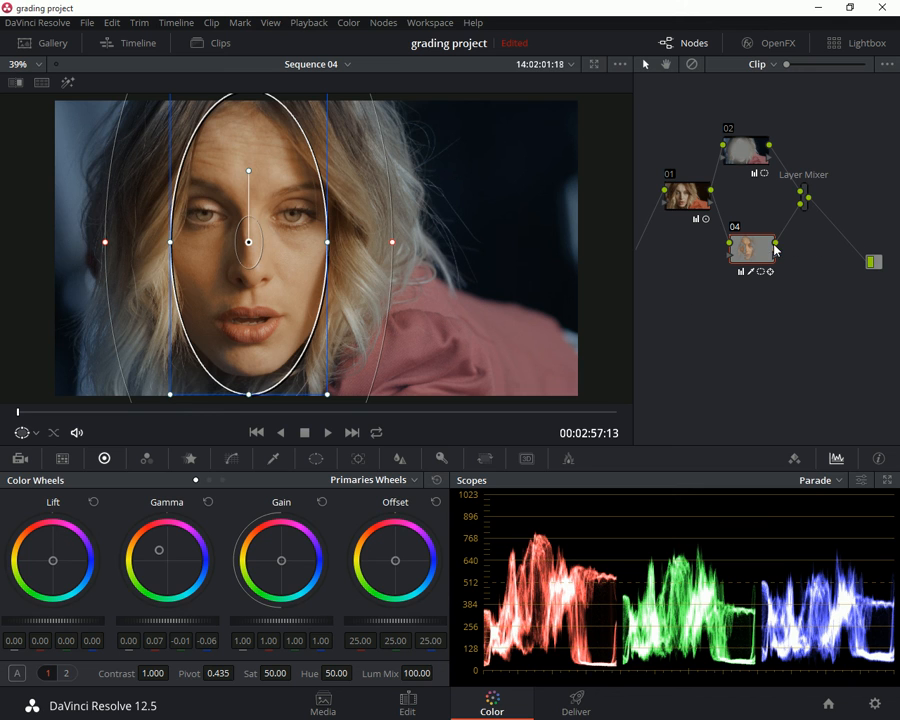
Make node 02's window wider and taller around the head and push its Lift towards teal, to -0.08 red, 0.02 green and 0.02 blue.
{"action": "left_click", "coordinate": [748, 153]}
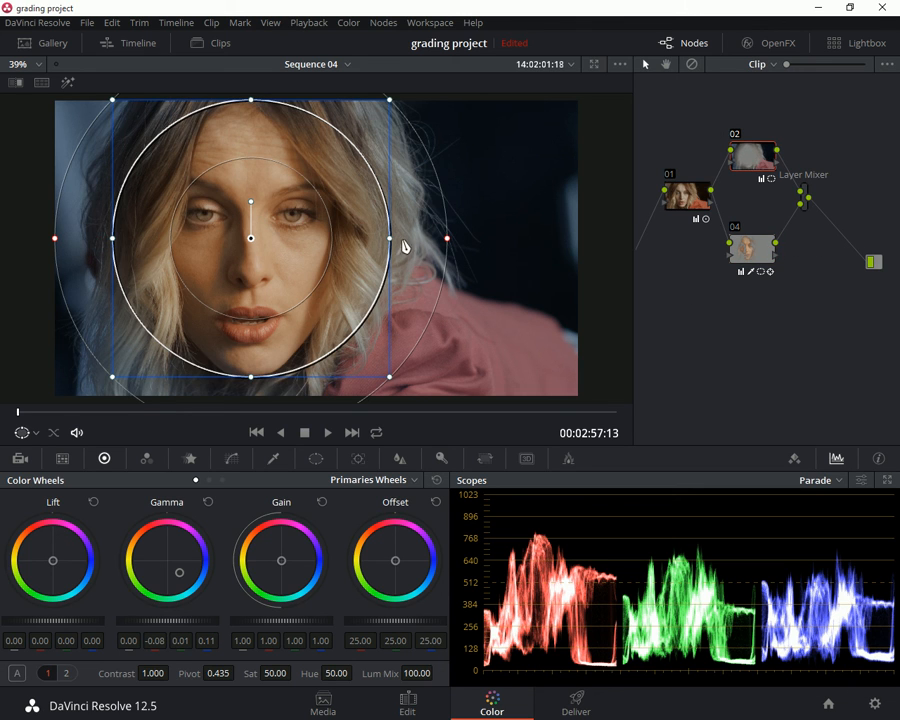
{"action": "left_click_drag", "start_coordinate": [389, 238], "coordinate": [403, 238]}
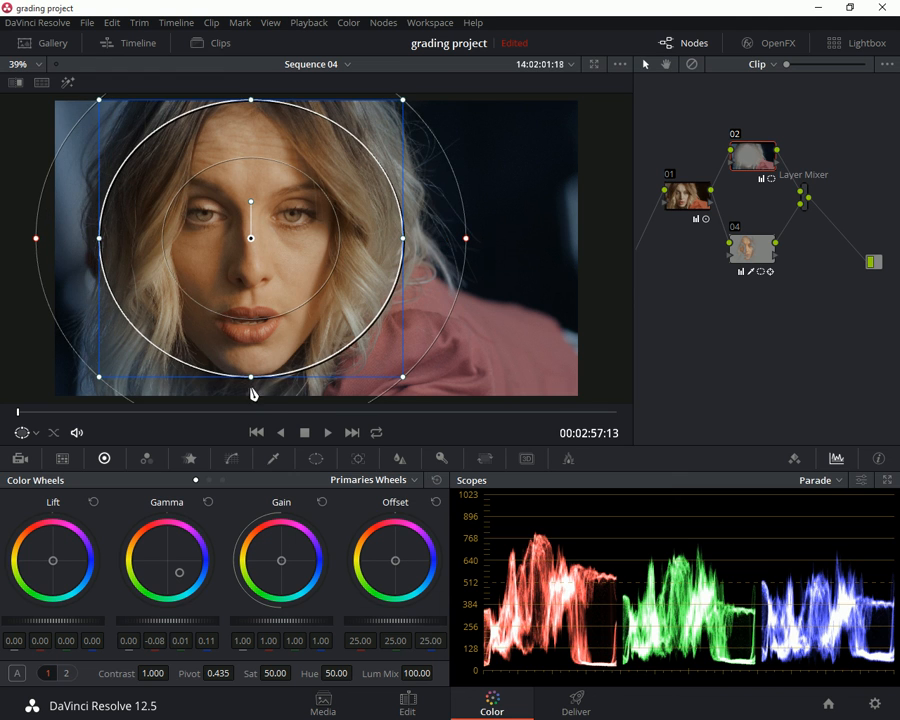
{"action": "left_click_drag", "start_coordinate": [252, 380], "coordinate": [256, 408]}
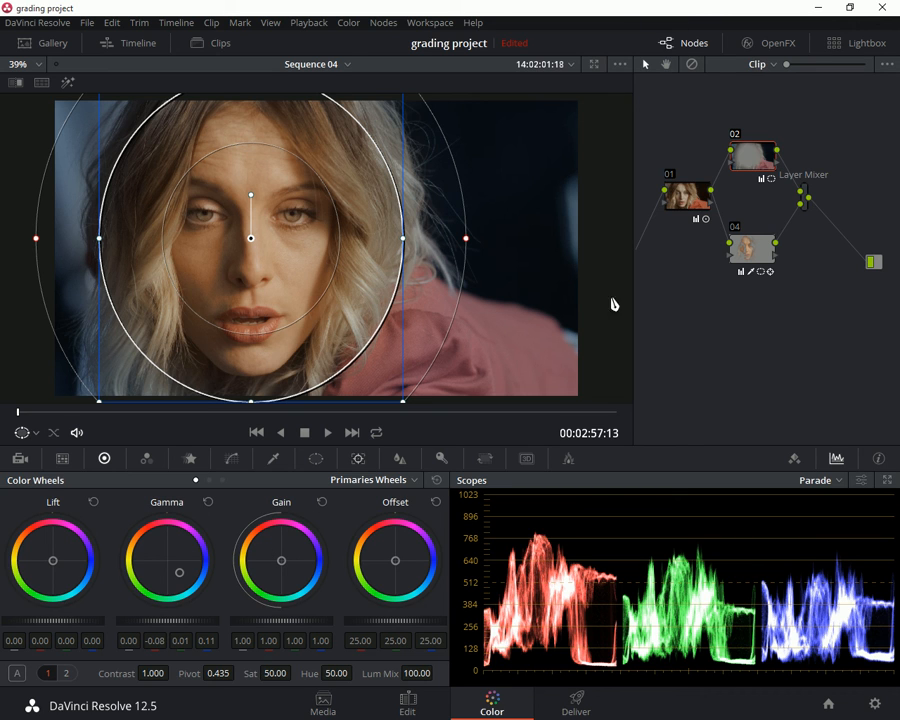
{"action": "left_click_drag", "start_coordinate": [53, 560], "coordinate": [54, 567]}
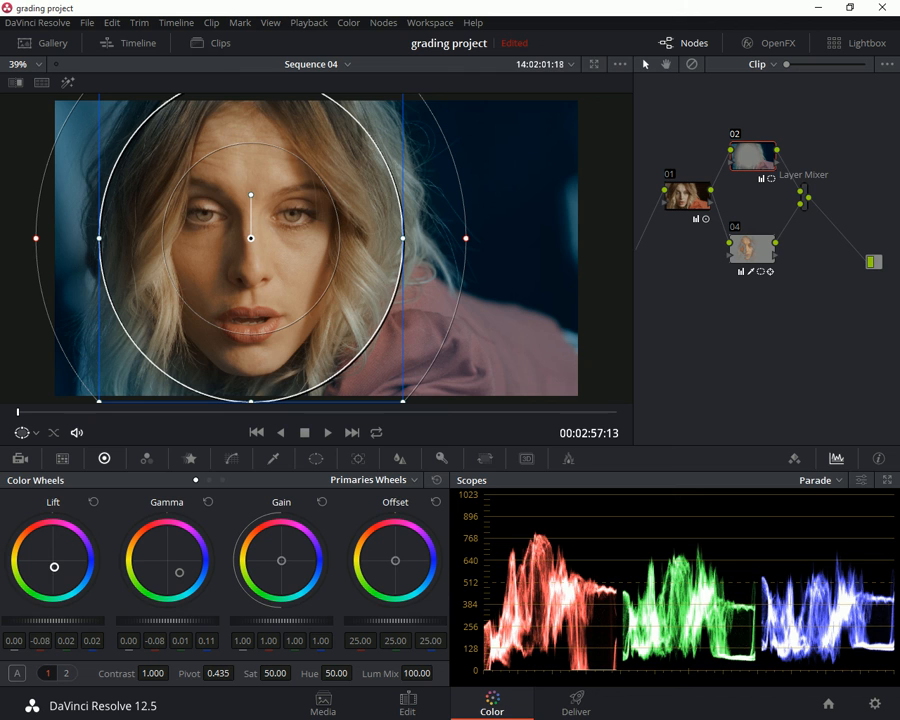
Ease node 02's Lift to -0.05 red, 0.01 green and 0.02 blue, and add a new layer node below node 04.
{"action": "left_click_drag", "start_coordinate": [54, 567], "coordinate": [55, 563]}
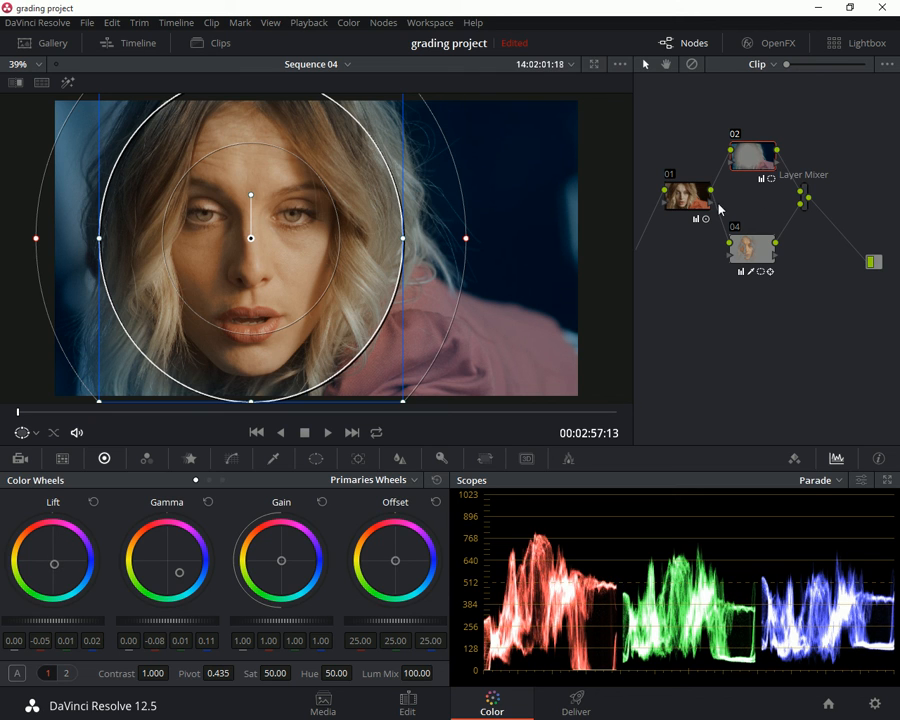
{"action": "left_click", "coordinate": [746, 263]}
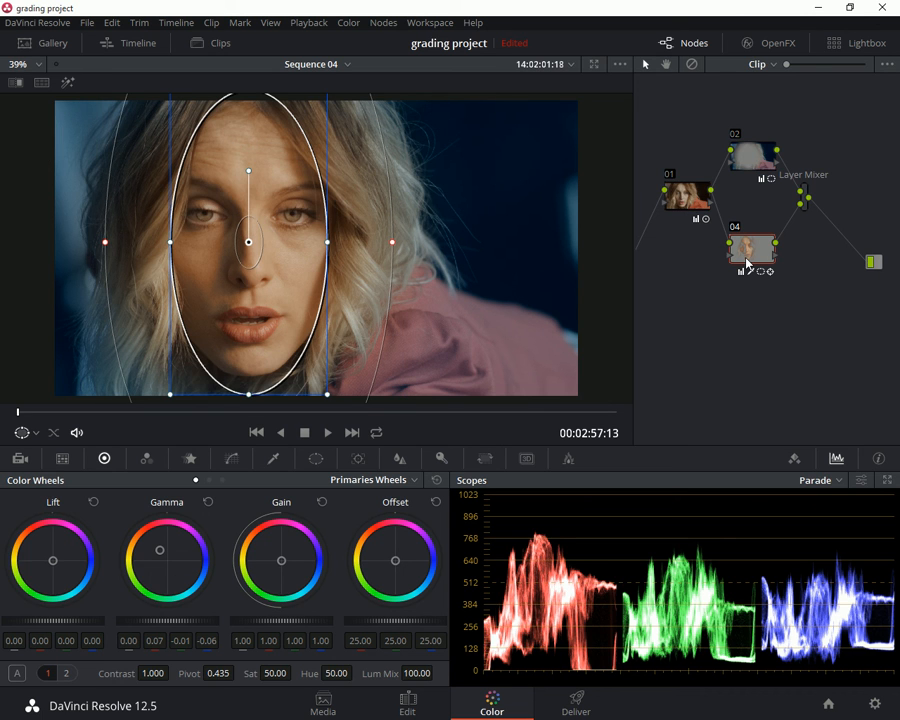
{"action": "key", "text": "alt+s"}
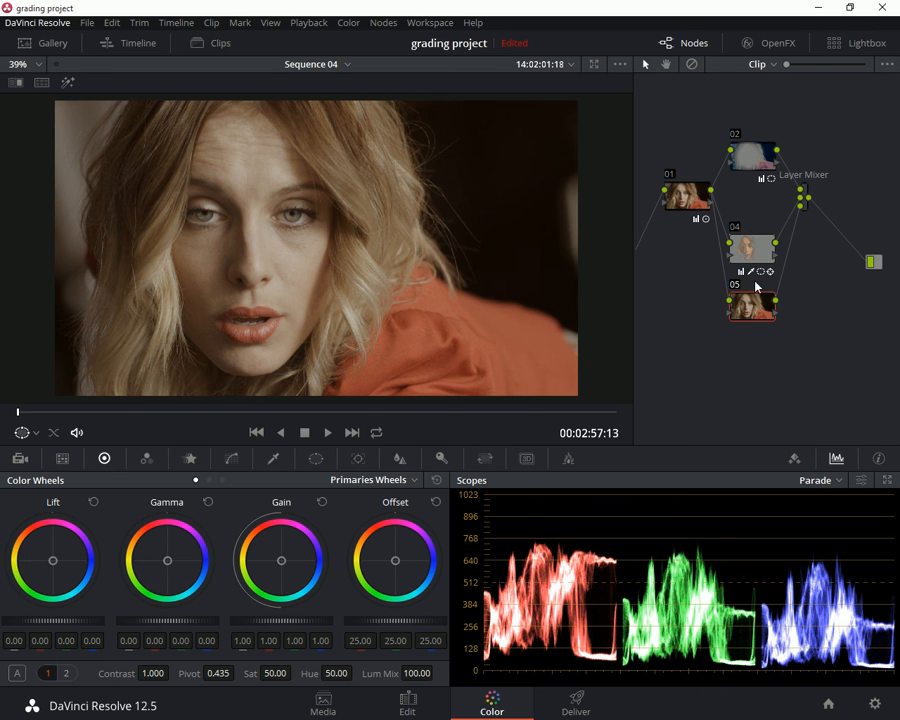
{"action": "left_click_drag", "start_coordinate": [748, 316], "coordinate": [756, 326]}
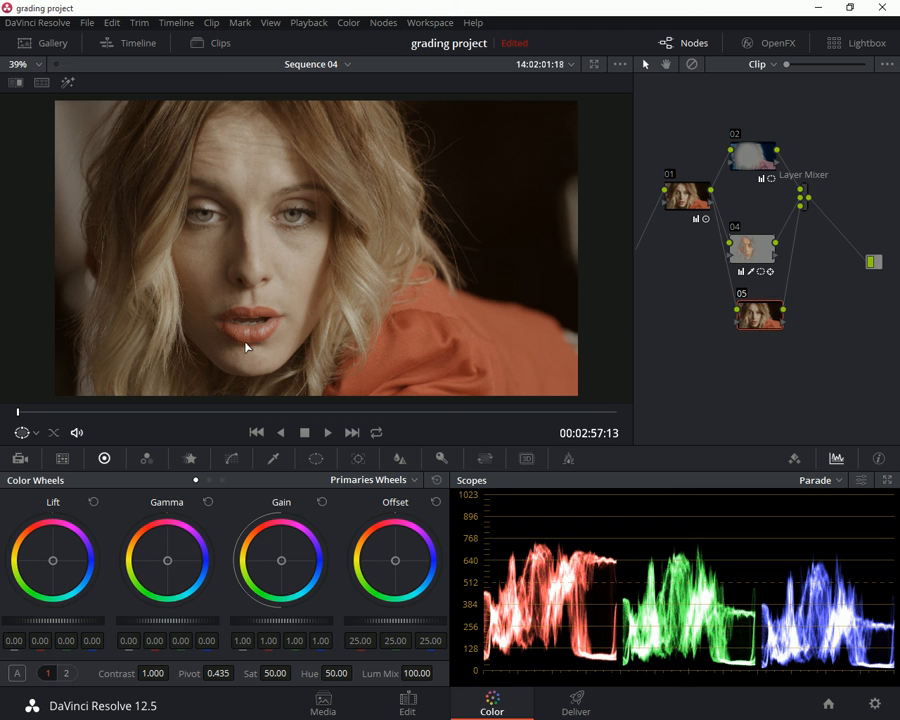
Key the lips in the new layer node by sampling their colour with the HSL qualifier, checking the selection in highlight view.
{"action": "left_click", "coordinate": [272, 458]}
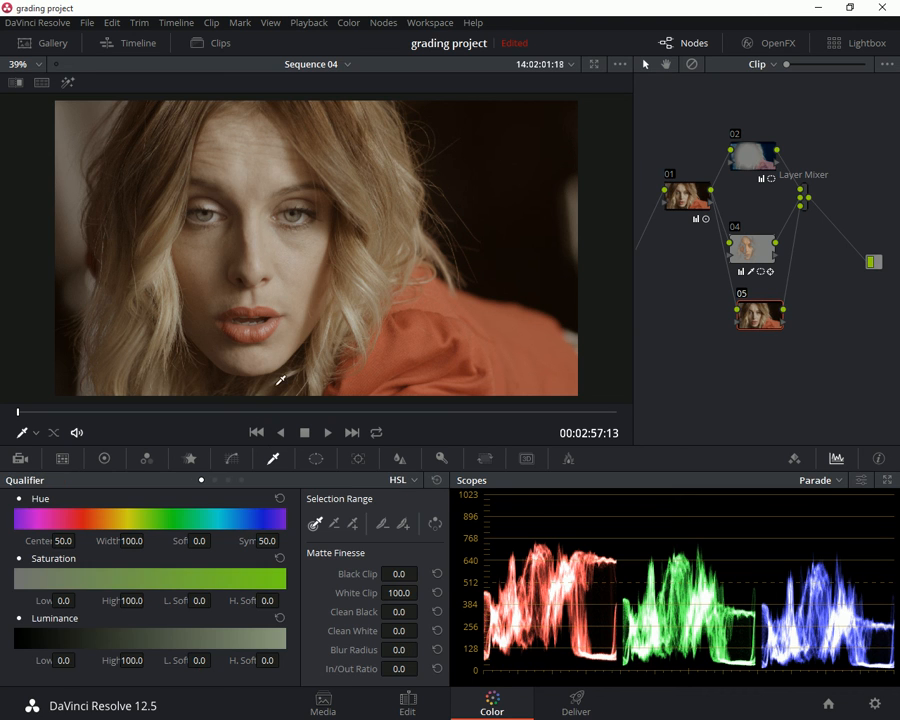
{"action": "left_click", "coordinate": [241, 333]}
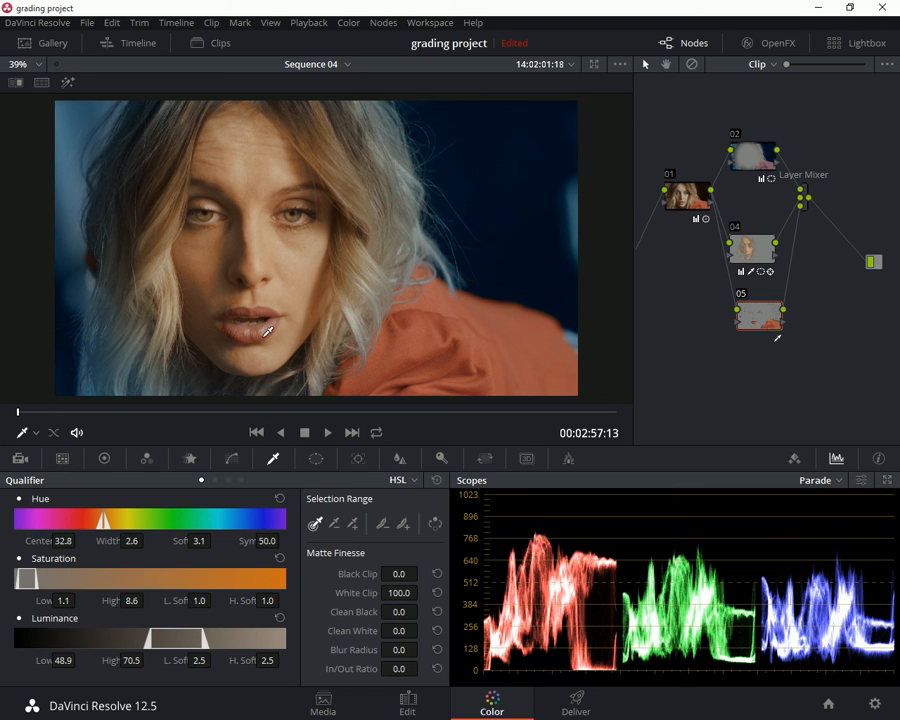
{"action": "left_click", "coordinate": [67, 82]}
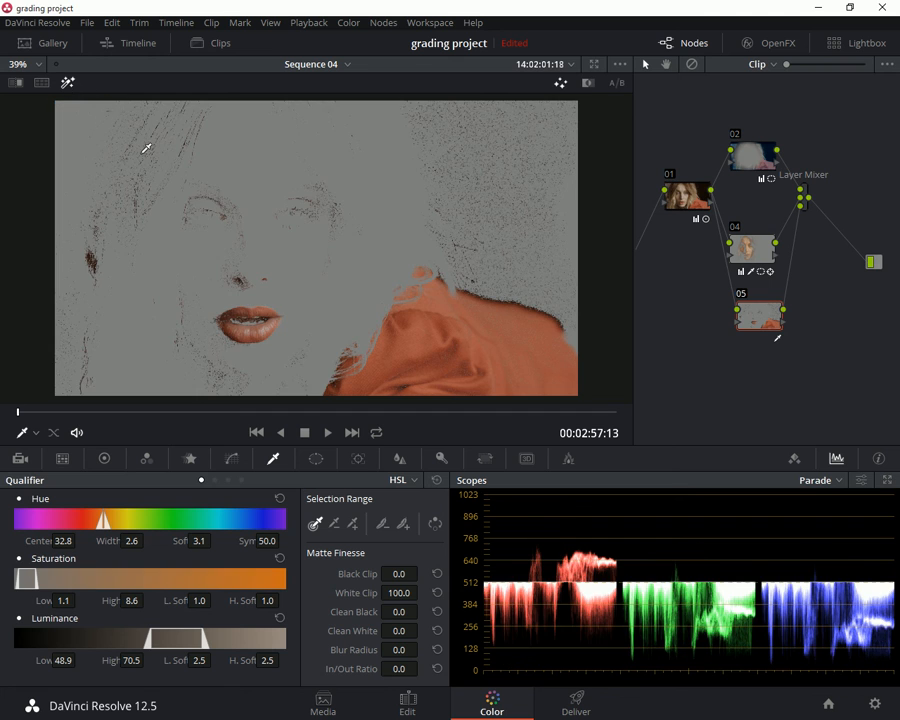
{"action": "left_click", "coordinate": [253, 328]}
{"action": "left_click", "coordinate": [253, 328]}
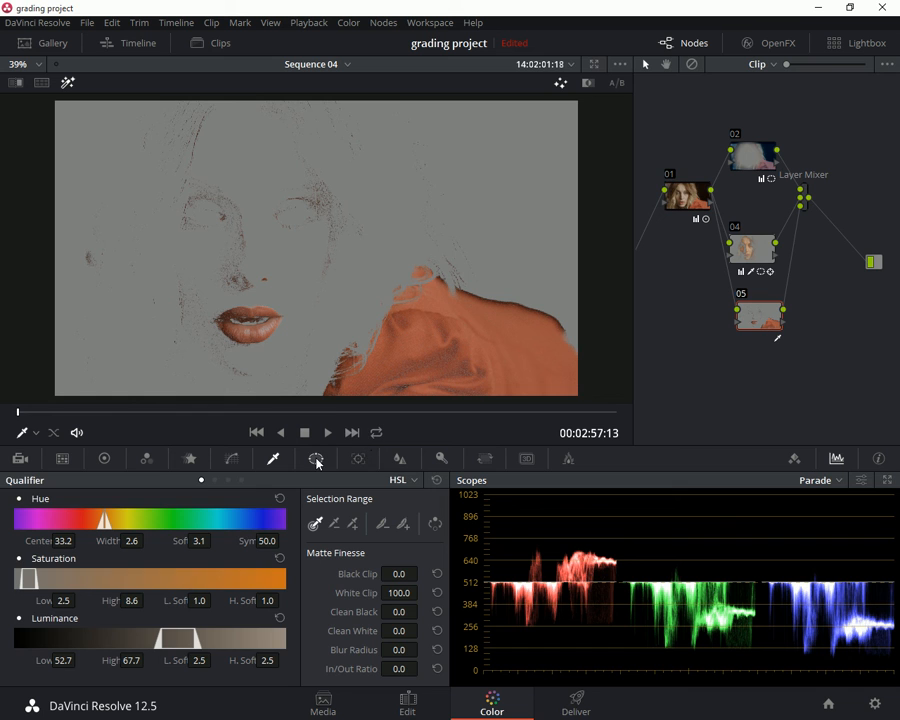
Limit the lip key with a circular window shrunk tightly around the mouth, with its softness widened to about 4.24.
{"action": "left_click", "coordinate": [316, 459]}
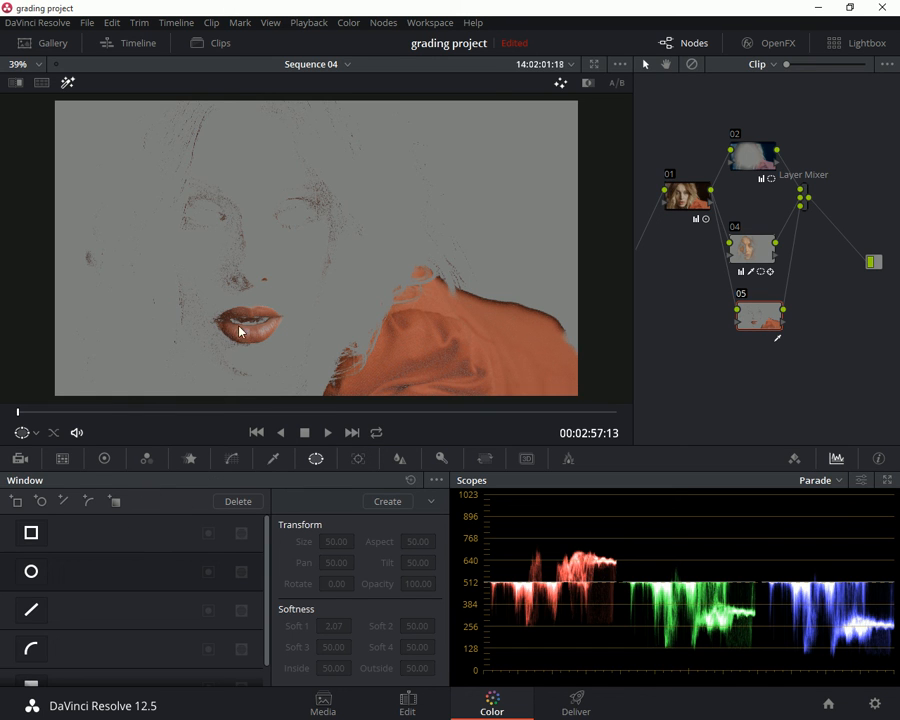
{"action": "left_click", "coordinate": [31, 571]}
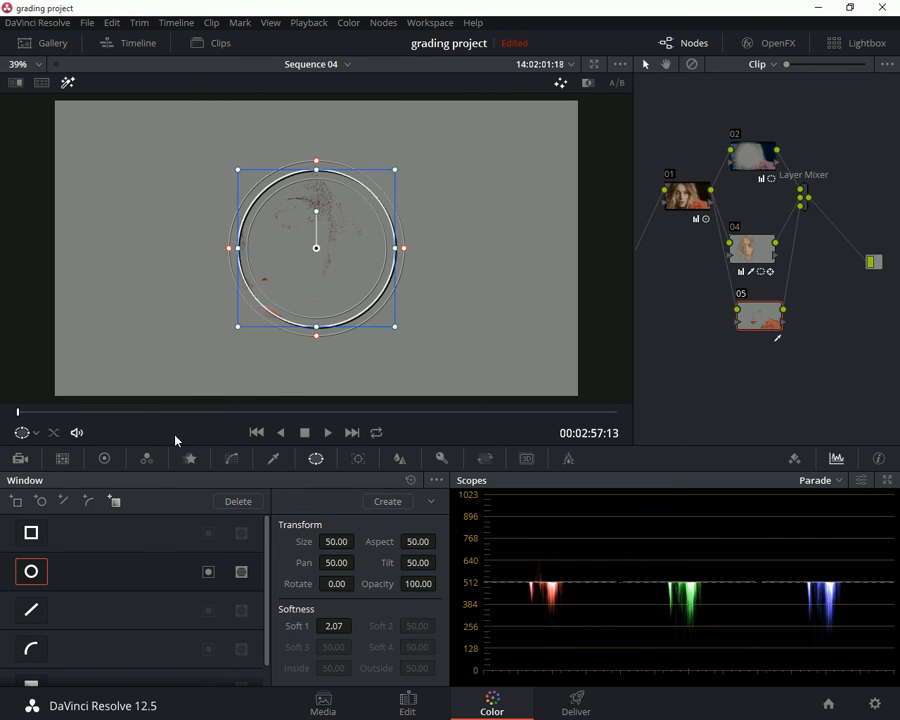
{"action": "left_click_drag", "start_coordinate": [302, 238], "coordinate": [239, 308]}
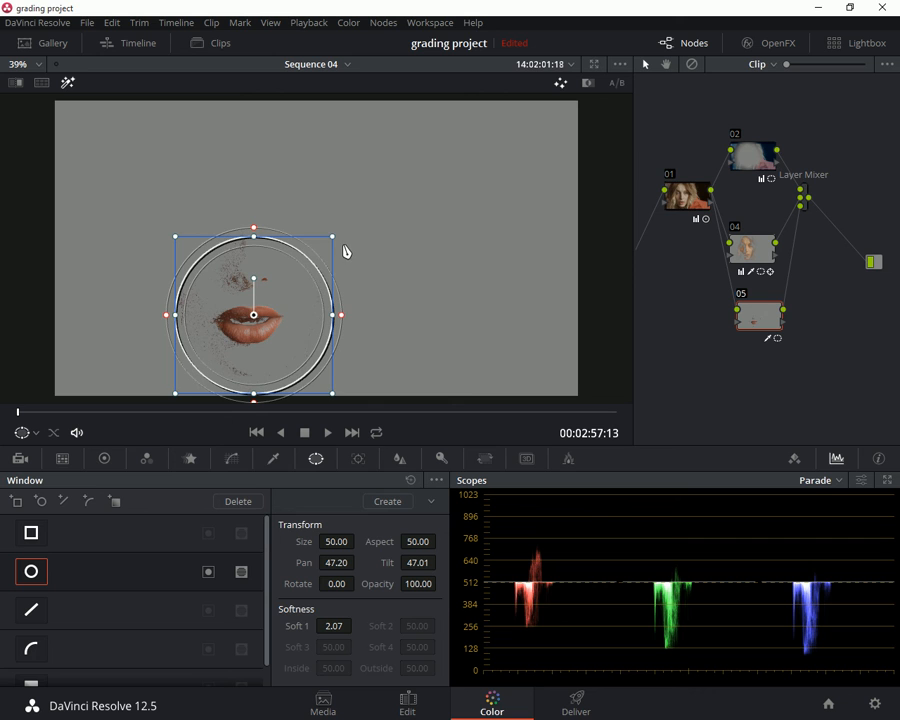
{"action": "left_click_drag", "start_coordinate": [334, 242], "coordinate": [297, 327]}
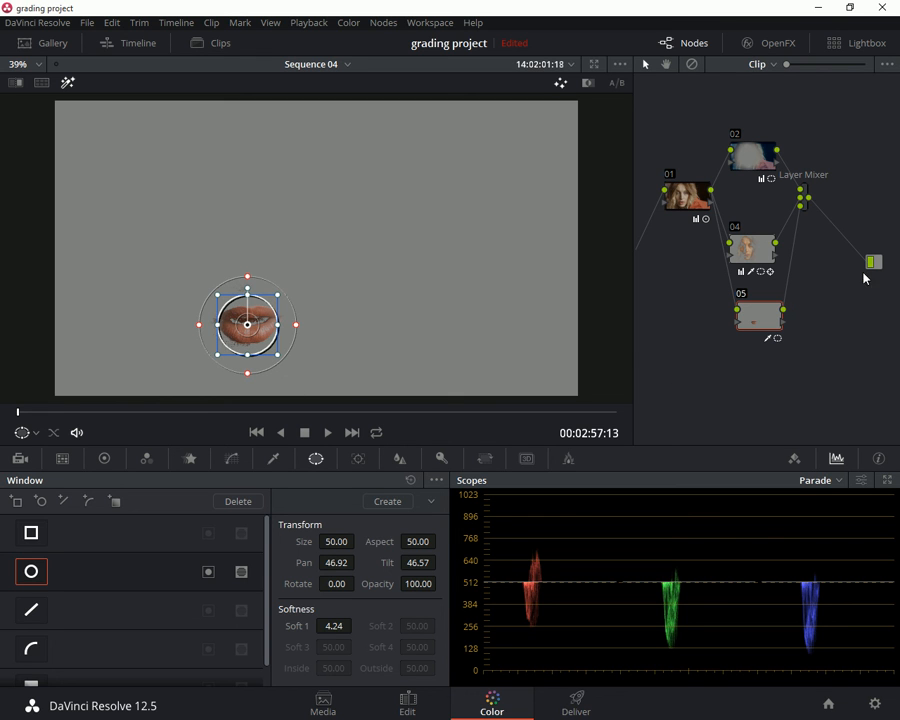
Check the Layer Mixer in highlight view, line node 05 up below node 04 and turn off the highlight view.
{"action": "left_click", "coordinate": [803, 199]}
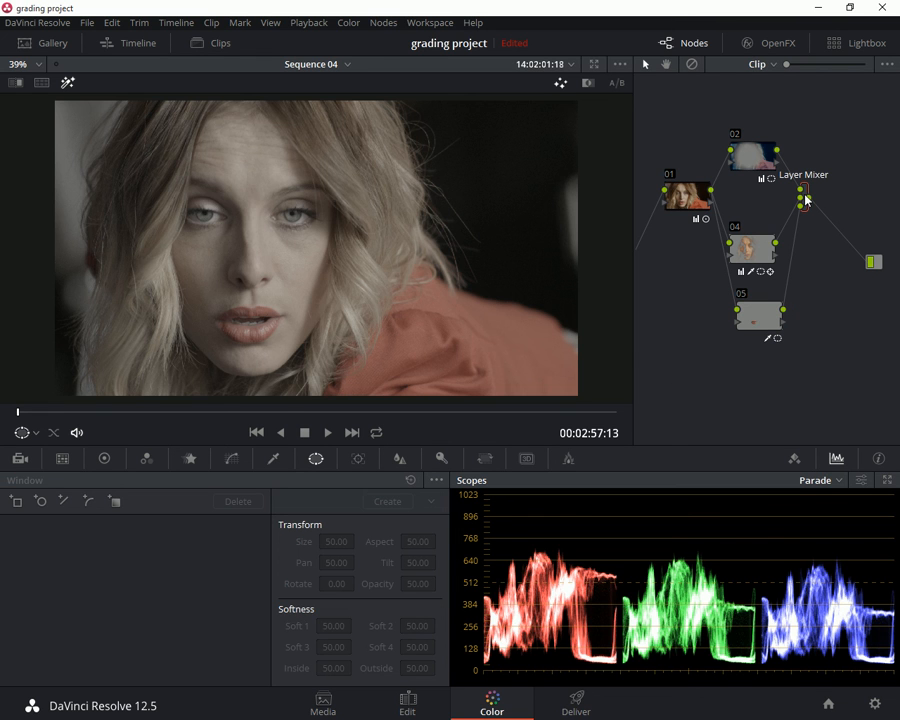
{"action": "left_click_drag", "start_coordinate": [761, 321], "coordinate": [753, 322]}
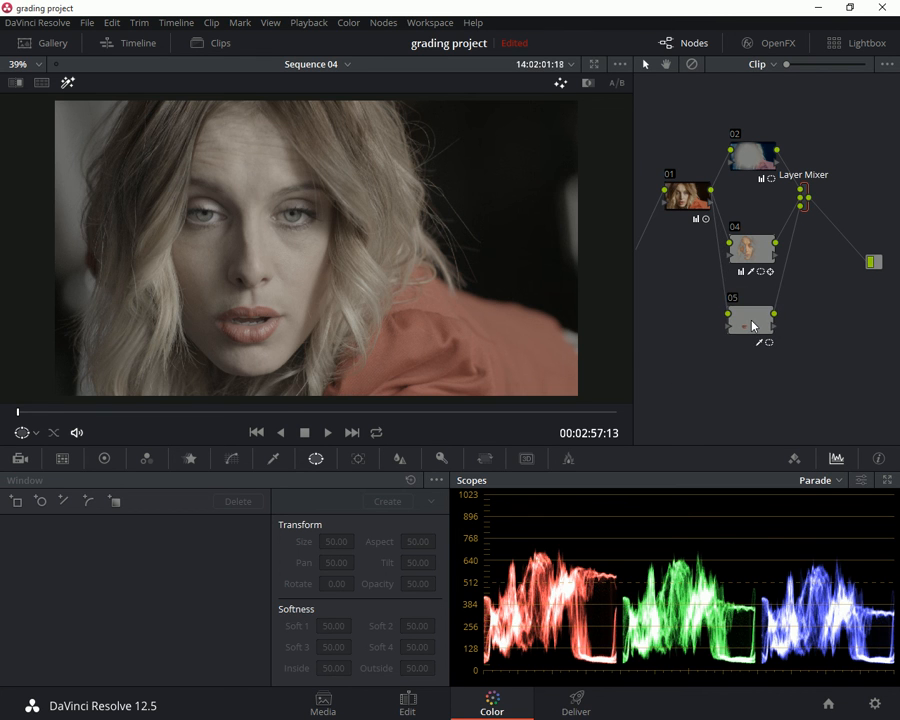
{"action": "left_click", "coordinate": [68, 83]}
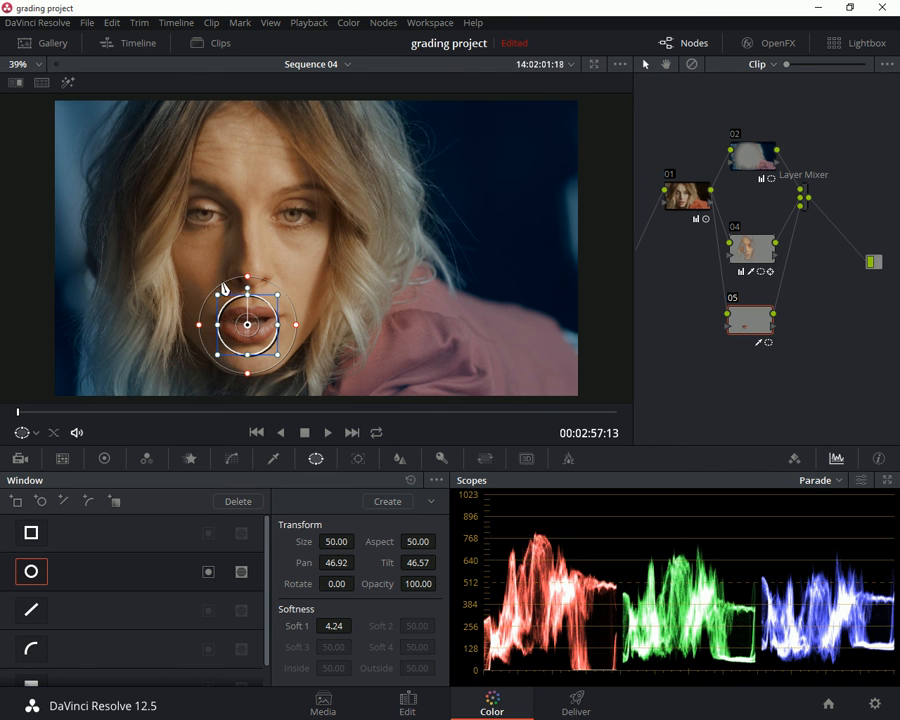
Push node 05's Gamma towards red, to 0.10 red, -0.02 green and -0.04 blue, and hide the window outline in the viewer.
{"action": "left_click", "coordinate": [146, 459]}
{"action": "left_click", "coordinate": [106, 460]}
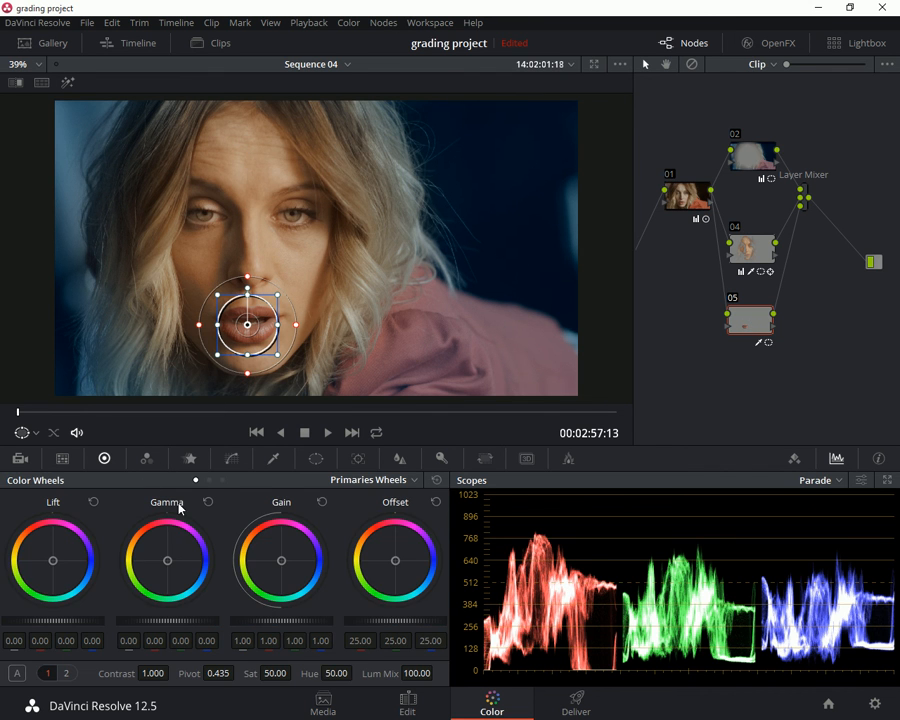
{"action": "left_click_drag", "start_coordinate": [168, 566], "coordinate": [162, 547]}
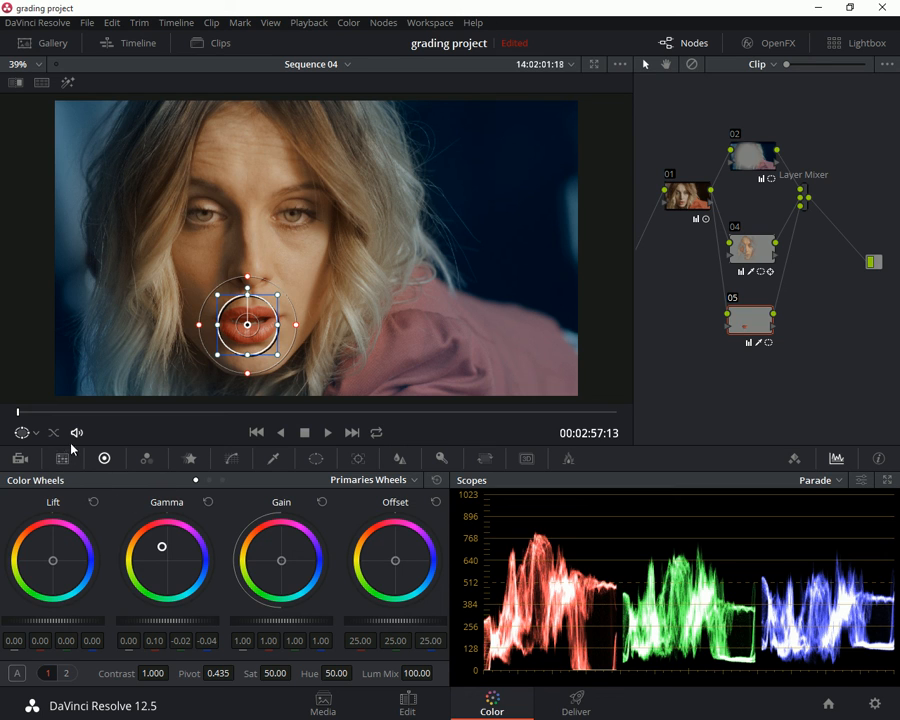
{"action": "left_click", "coordinate": [35, 435]}
{"action": "left_click", "coordinate": [44, 452]}
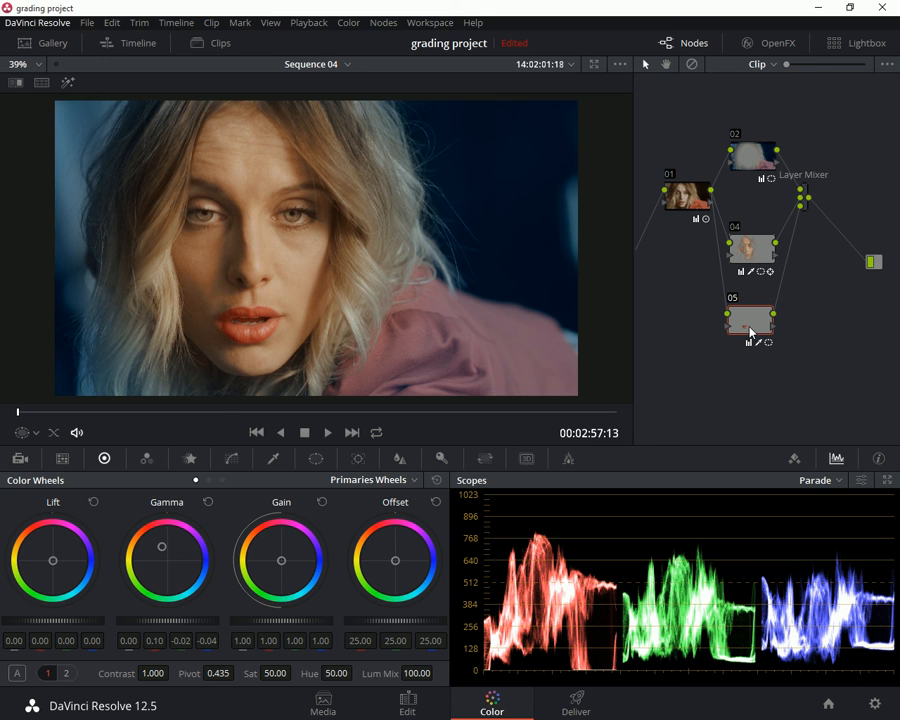
Compare the shot before and after by toggling node 05 and the whole grade off and on.
{"action": "key", "text": "ctrl+d"}
{"action": "key", "text": "ctrl+d"}
{"action": "key", "text": "ctrl+d"}
{"action": "key", "text": "ctrl+d"}
{"action": "key", "text": "alt+d"}
{"action": "key", "text": "alt+d"}
{"action": "key", "text": "alt+d"}
{"action": "key", "text": "alt+d"}
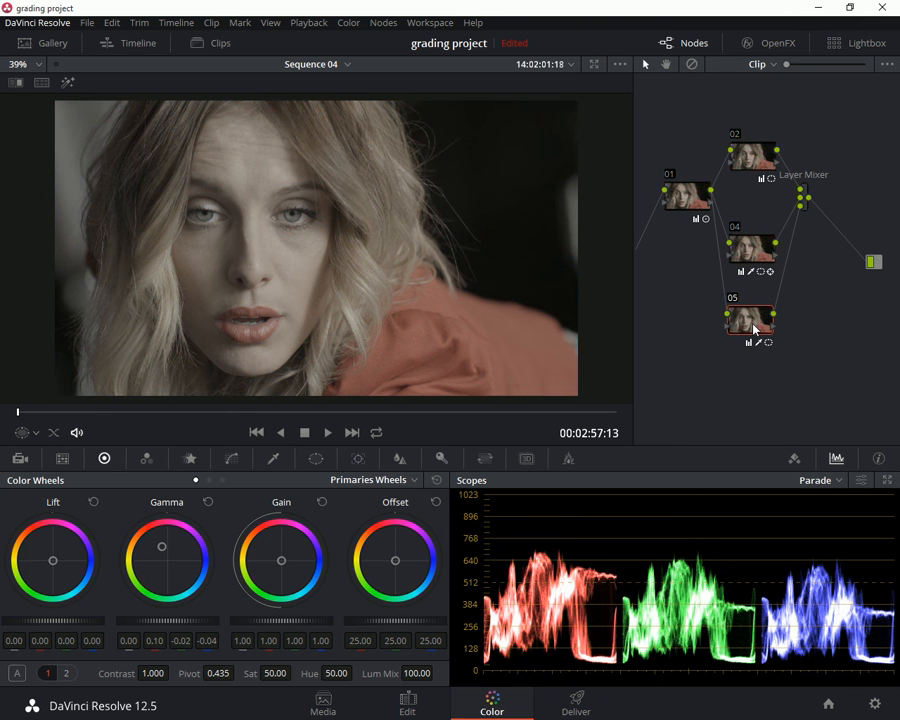
{"action": "key", "text": "alt+d"}
{"action": "key", "text": "alt+d"}
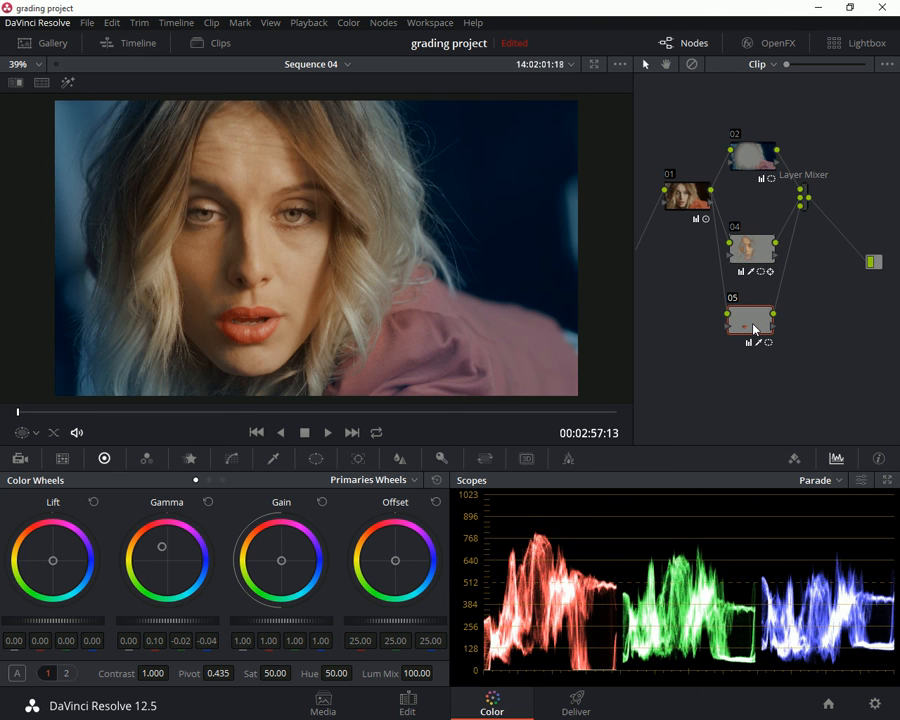
{"action": "key", "text": "alt+d"}
{"action": "key", "text": "alt+d"}
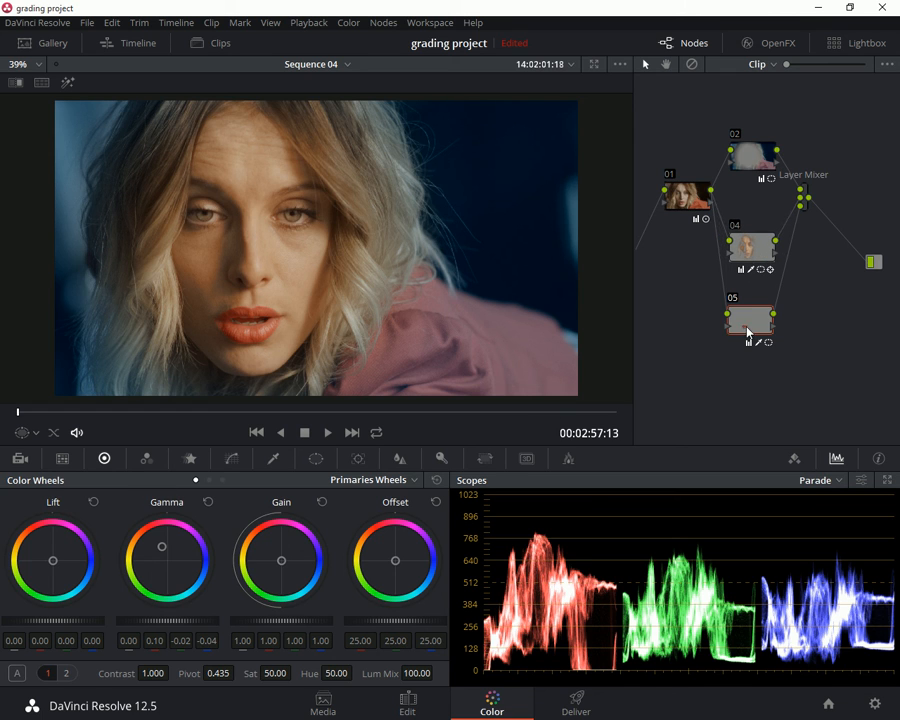
Shift node 05 slightly further from node 04 in the node graph.
{"action": "left_click_drag", "start_coordinate": [750, 333], "coordinate": [754, 337]}
{"action": "left_click", "coordinate": [24, 431]}
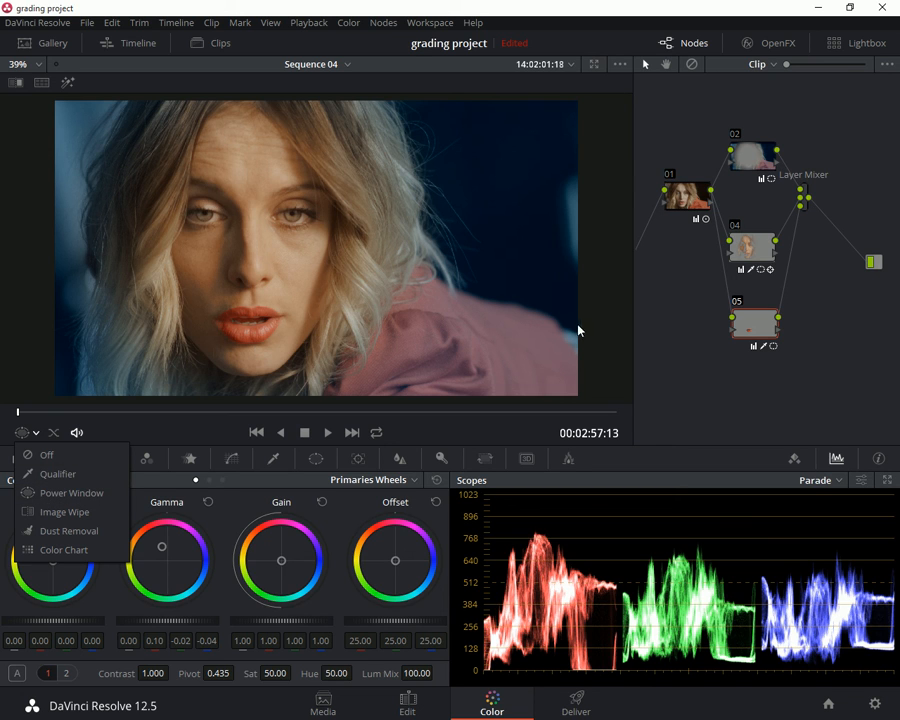
{"action": "left_click", "coordinate": [621, 279]}
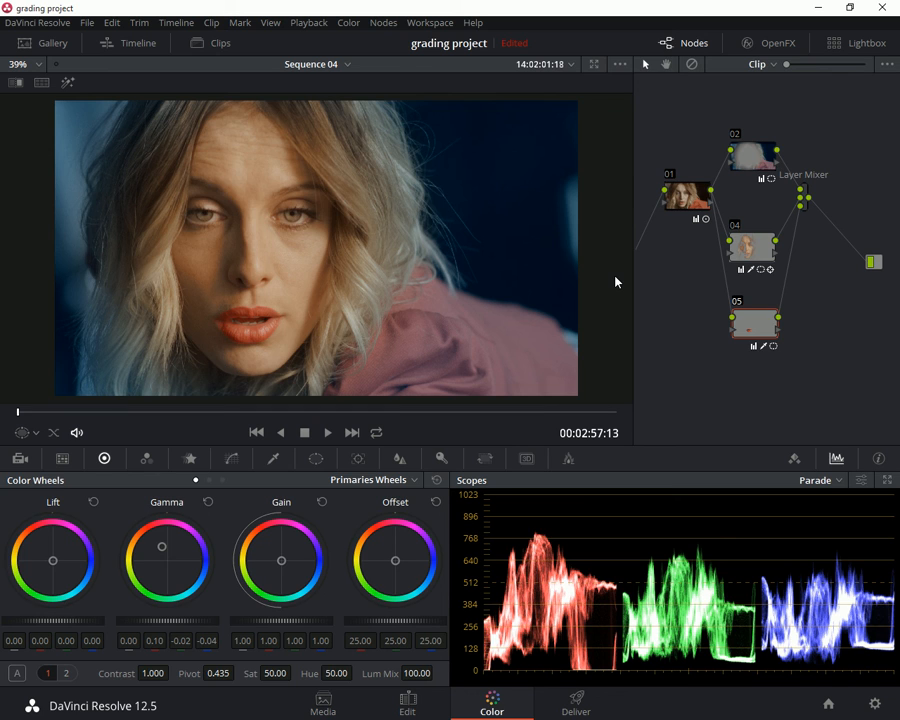
Switch to the Notepad list to review the six grading stages, and return to DaVinci Resolve.
{"action": "key", "text": "alt+Tab"}
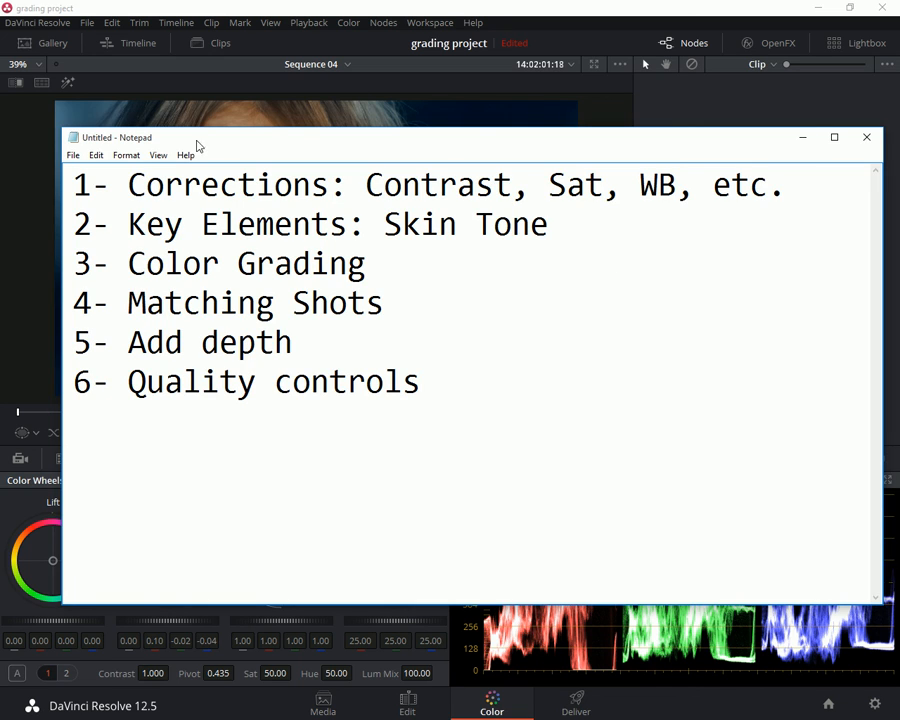
{"action": "key", "text": "alt+Tab"}
{"action": "left_click", "coordinate": [529, 391]}
{"action": "left_click", "coordinate": [449, 82]}
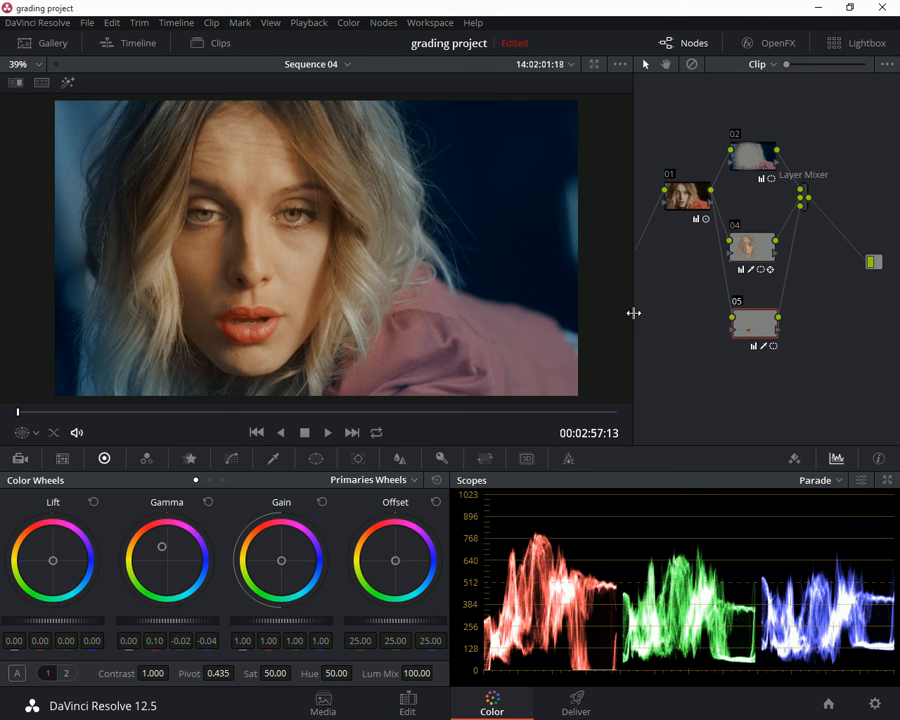
{"action": "key", "text": "alt+Tab"}
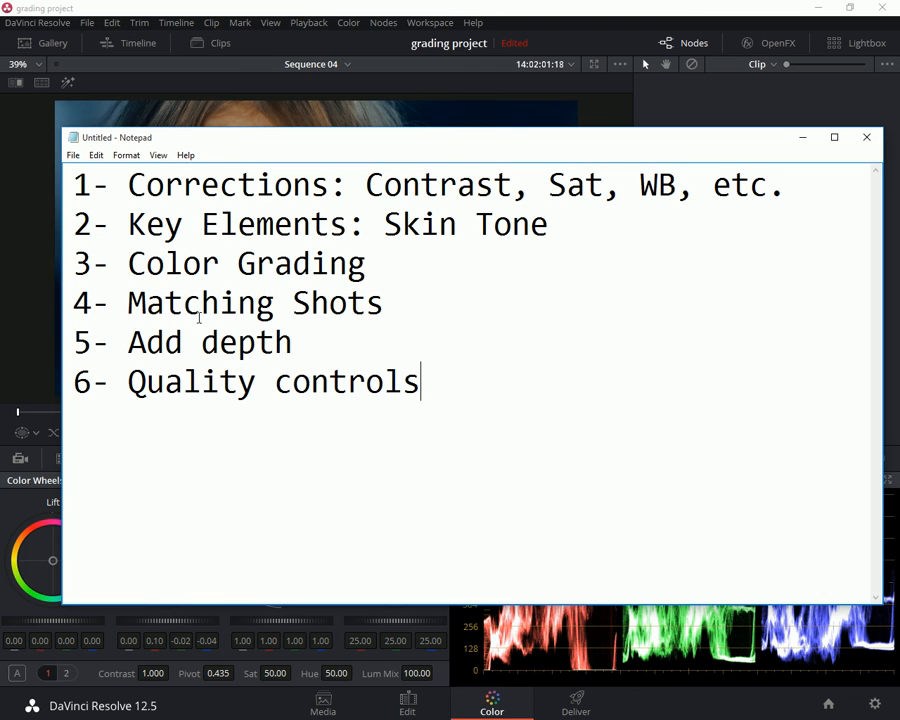
{"action": "left_click", "coordinate": [384, 12]}
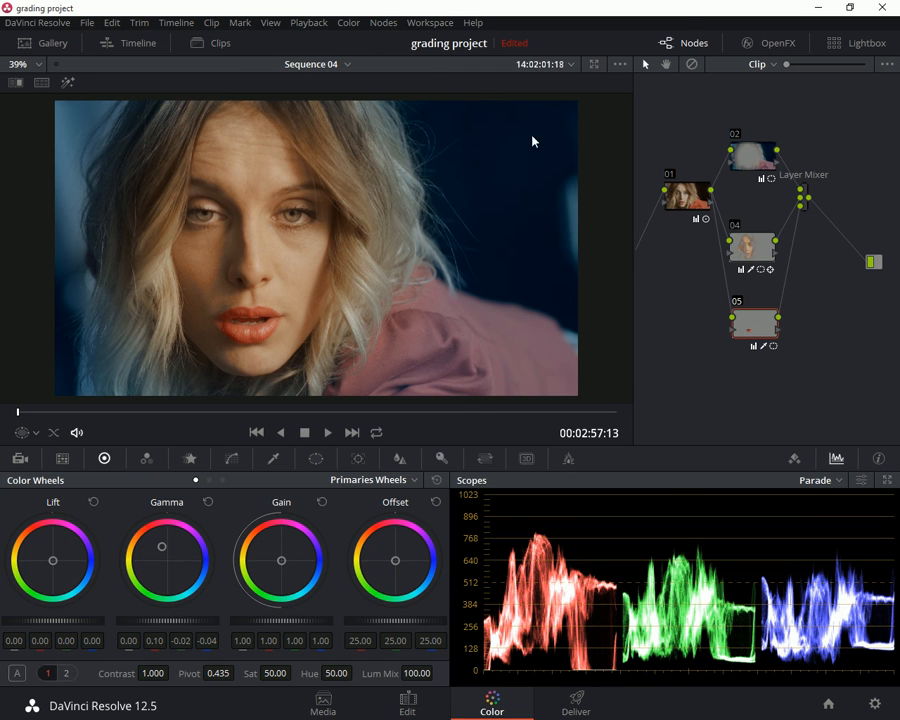
Show the clip thumbnails and compare the graded clip 17 with the ungraded clip 21.
{"action": "left_click", "coordinate": [205, 42]}
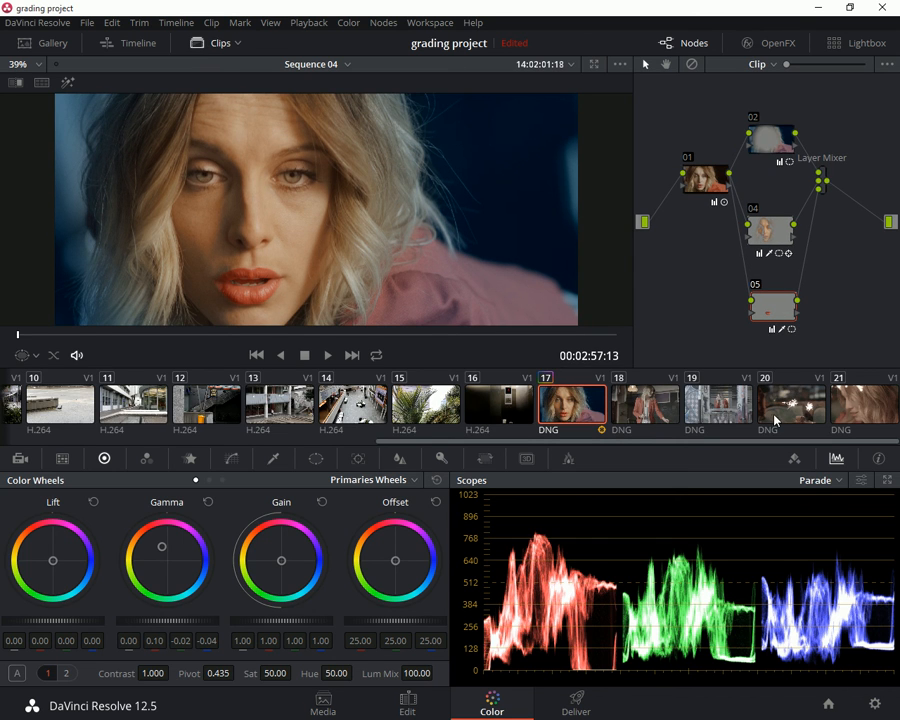
{"action": "left_click", "coordinate": [864, 404]}
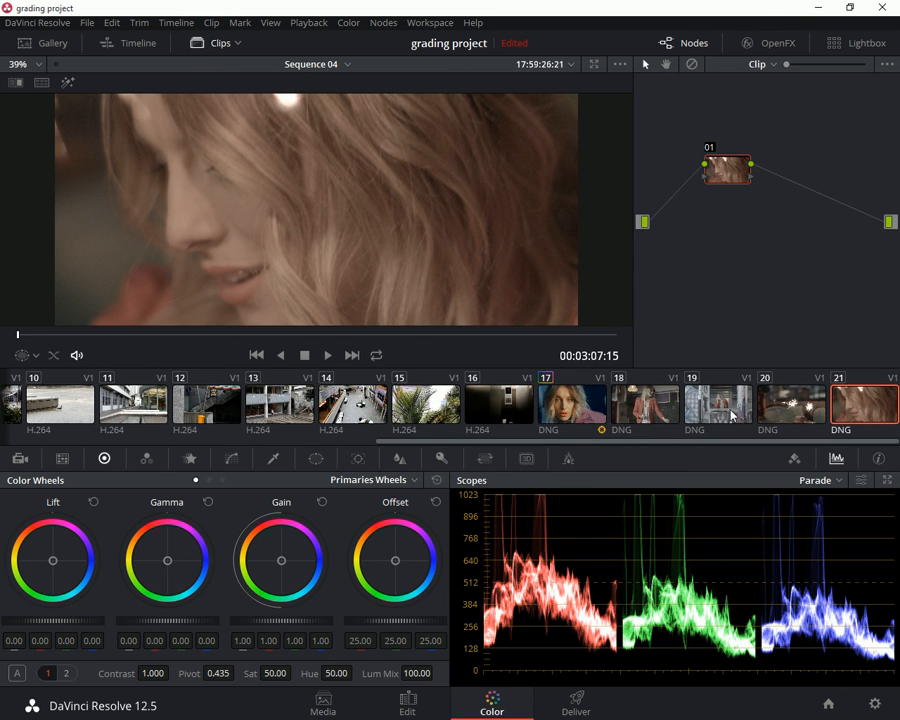
{"action": "left_click", "coordinate": [586, 409]}
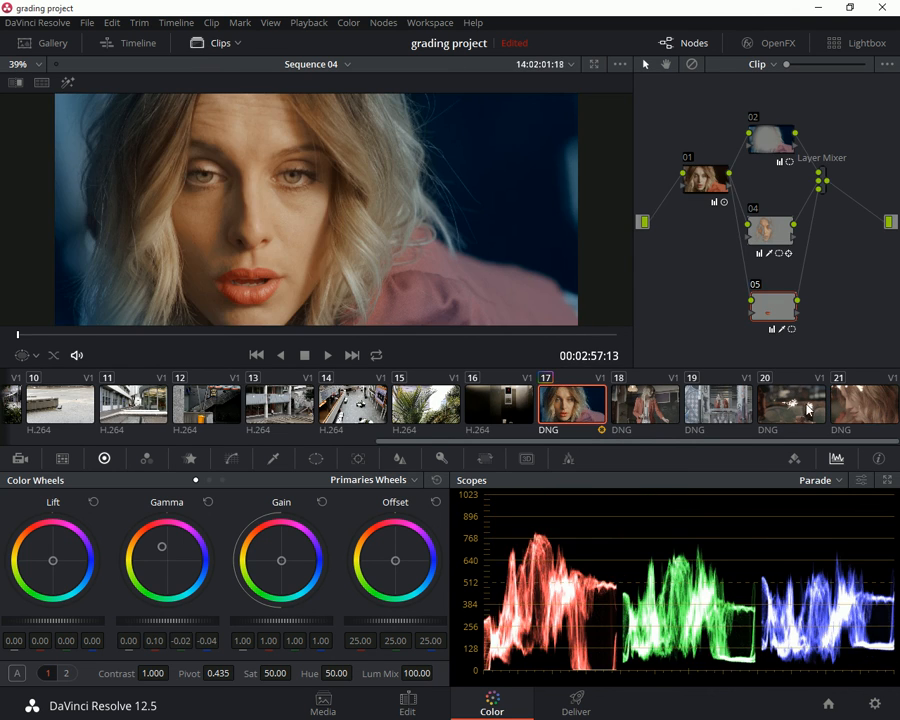
{"action": "left_click", "coordinate": [860, 405]}
{"action": "left_click", "coordinate": [582, 410]}
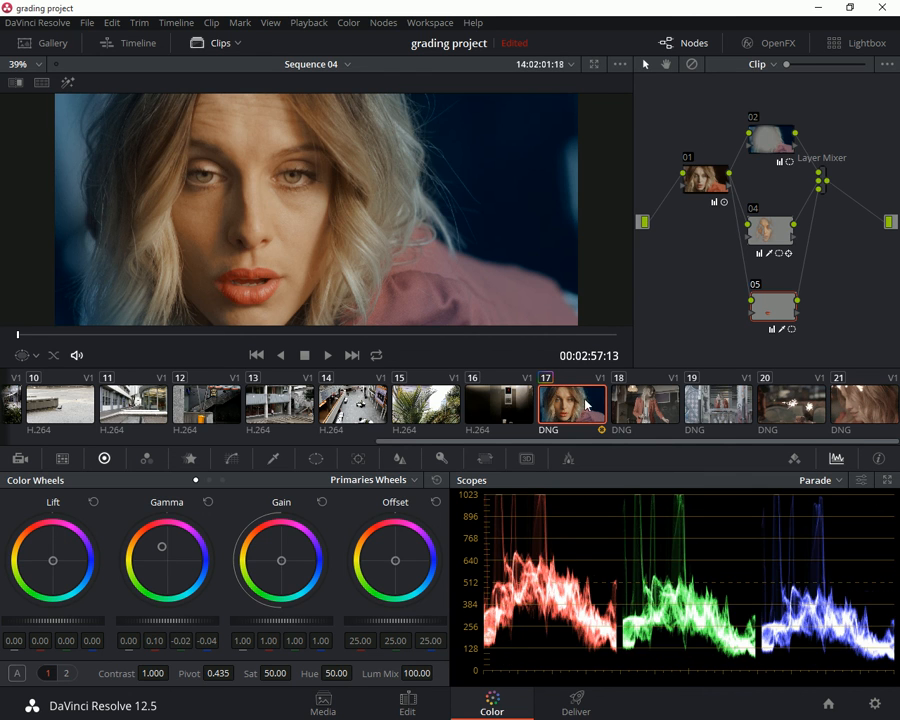
{"action": "left_click", "coordinate": [872, 397]}
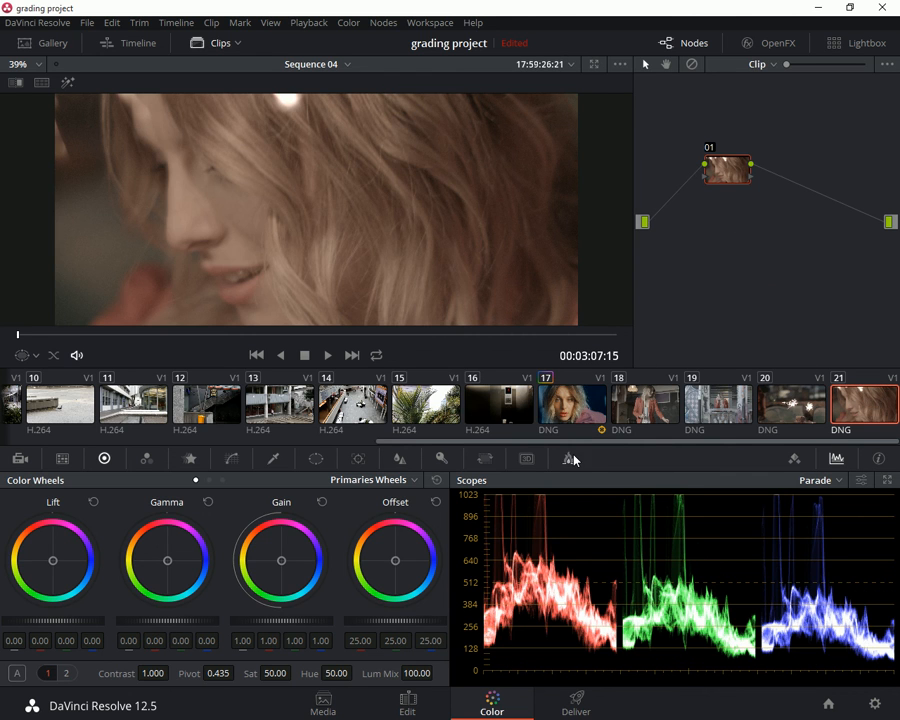
{"action": "left_click", "coordinate": [567, 416]}
Copy the complete grade of clip 17 onto clip 21.
{"action": "left_click", "coordinate": [852, 420]}
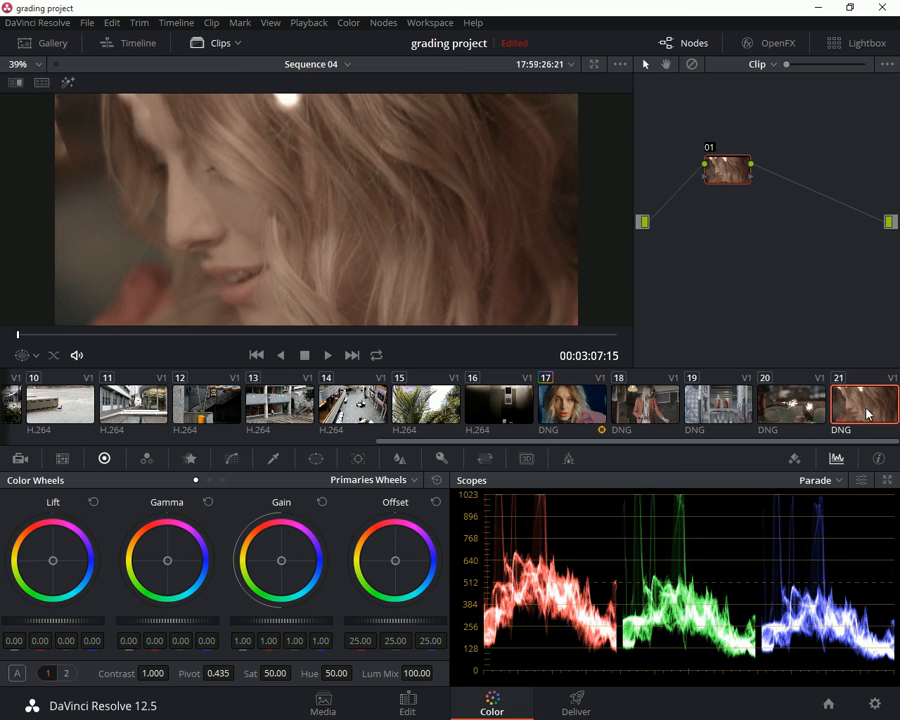
{"action": "middle_click", "coordinate": [579, 416]}
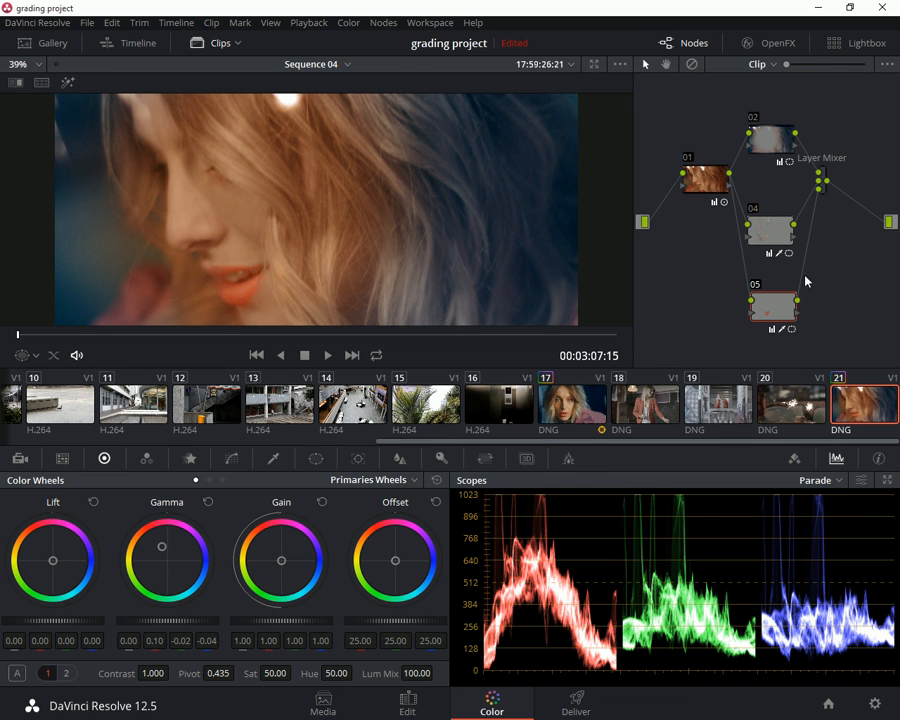
{"action": "mouse_move", "coordinate": [785, 298]}
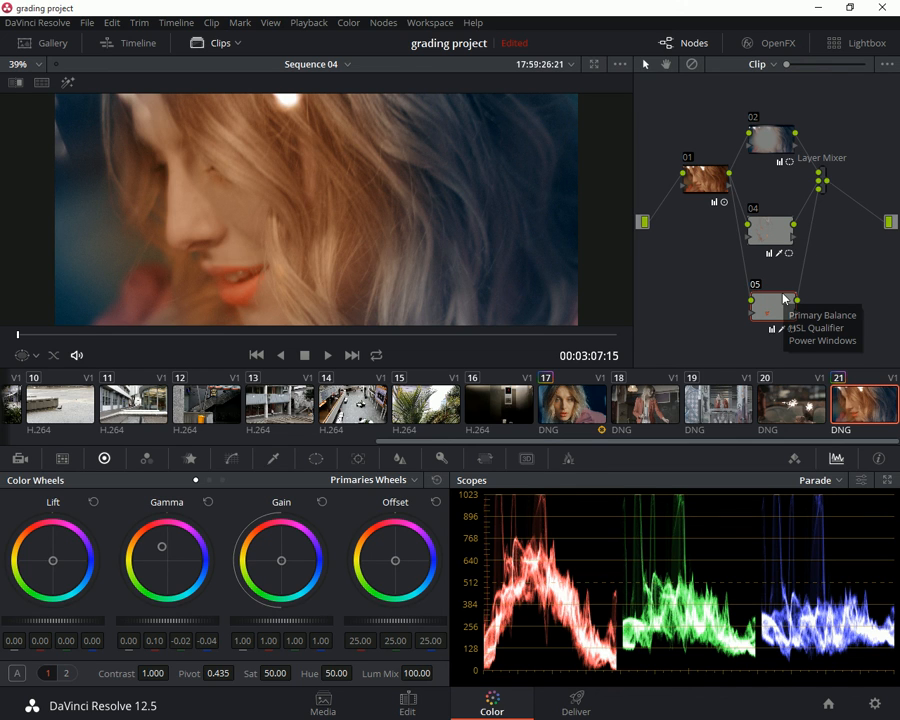
Compare clips 18 and 19, show the gallery, and grab a still of clip 18.
{"action": "left_click", "coordinate": [665, 405]}
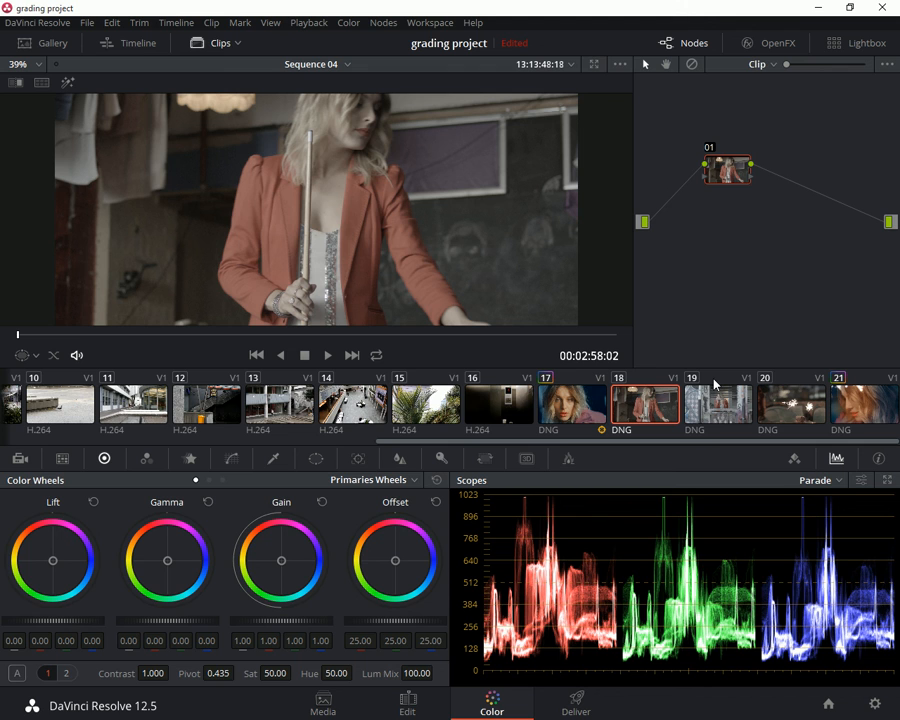
{"action": "left_click", "coordinate": [718, 404]}
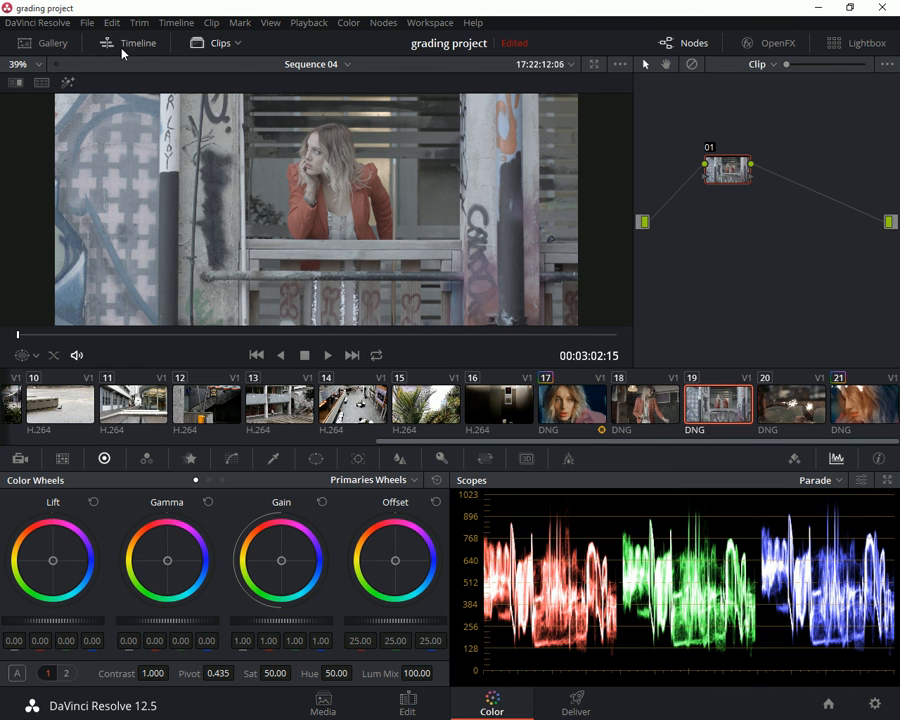
{"action": "left_click", "coordinate": [48, 44]}
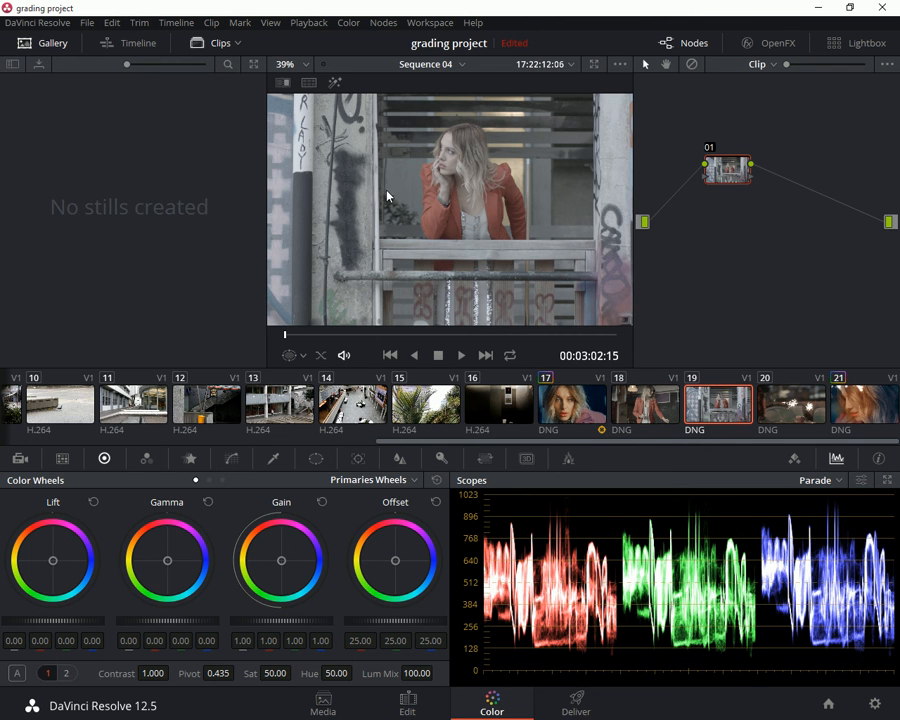
{"action": "key", "text": "Up"}
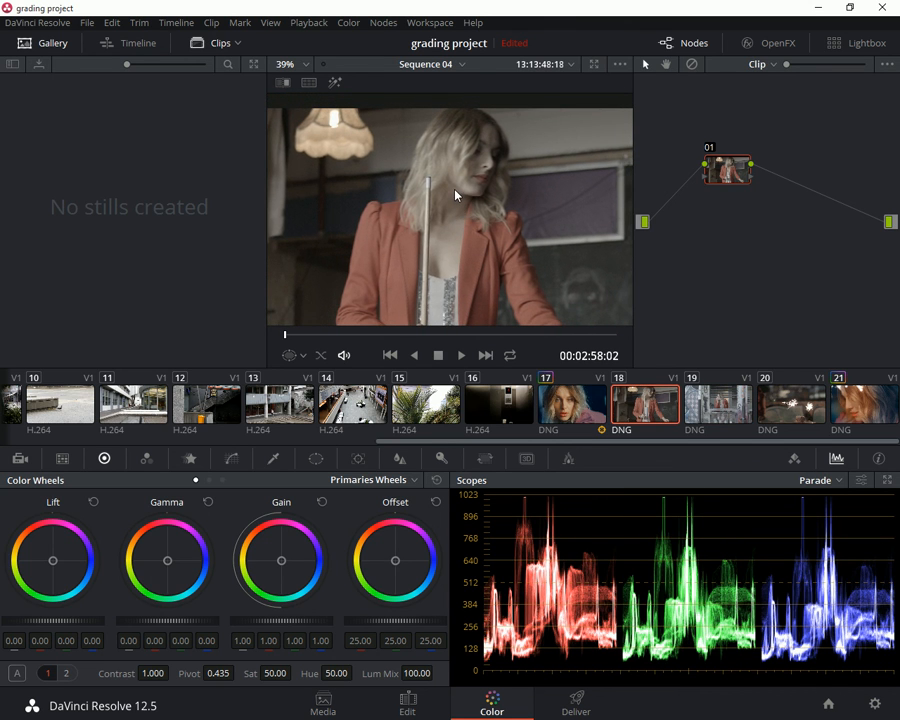
{"action": "left_click", "coordinate": [713, 418]}
{"action": "left_click", "coordinate": [677, 418]}
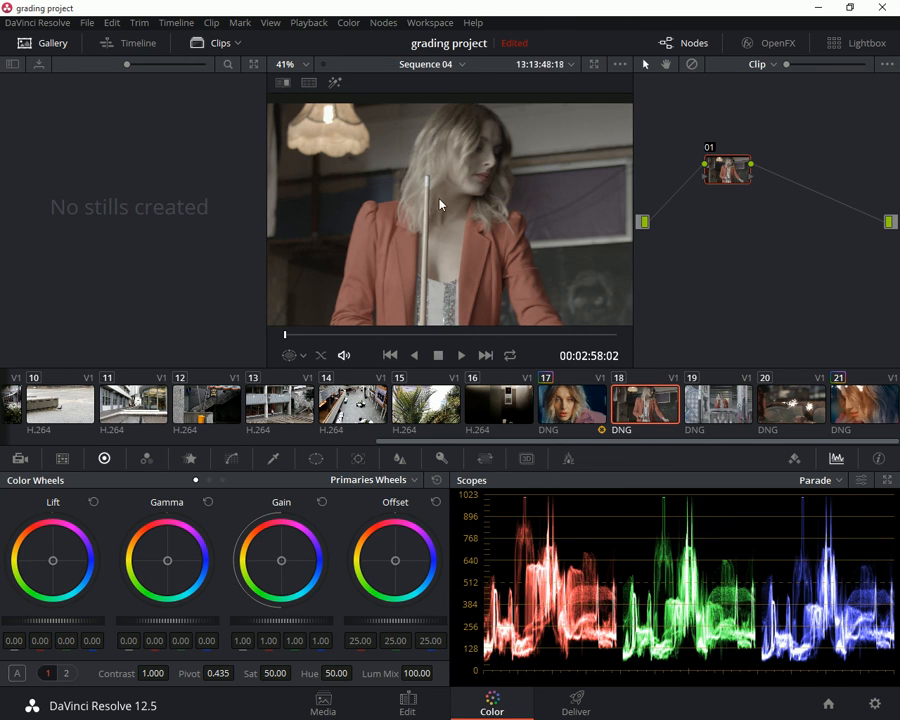
{"action": "right_click", "coordinate": [438, 191]}
{"action": "left_click", "coordinate": [462, 200]}
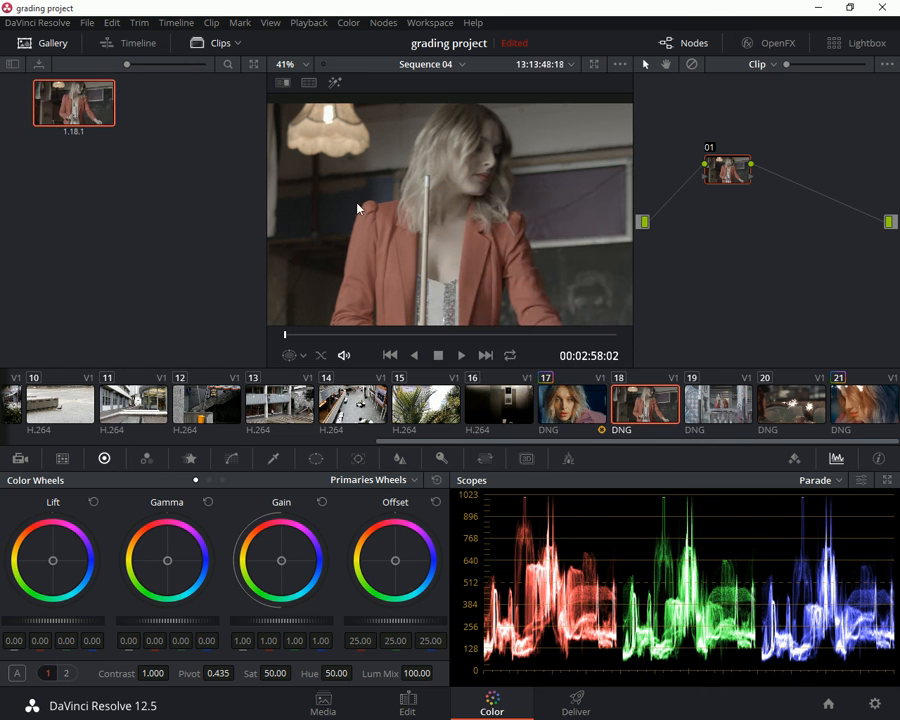
Compare clip 19 with the clip 18 still in a split-screen wipe, placing the wipe edge just beside the woman's face.
{"action": "left_click", "coordinate": [718, 410]}
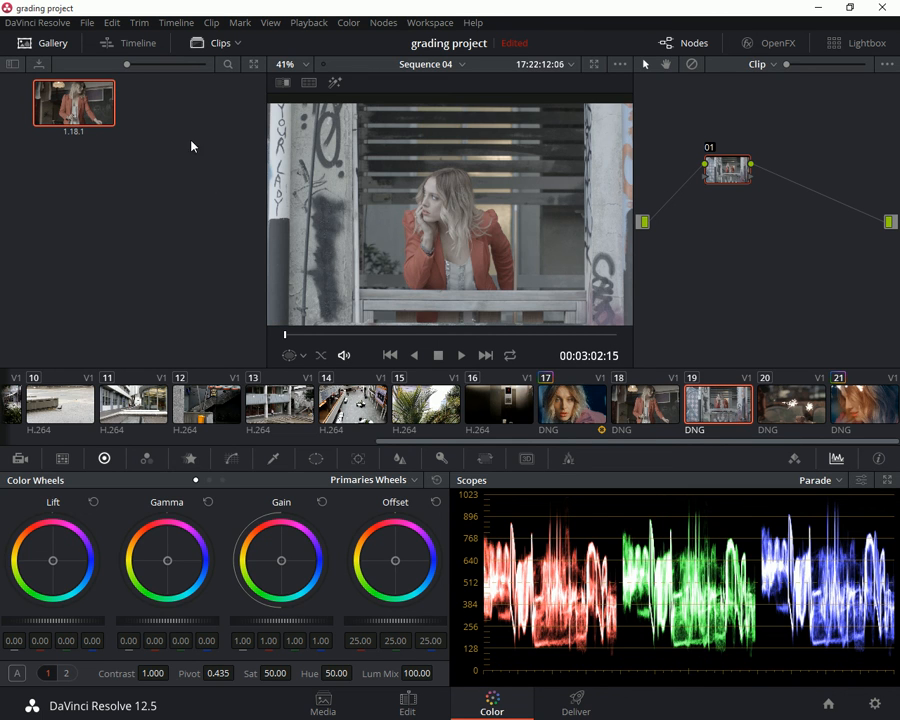
{"action": "double_click", "coordinate": [70, 100]}
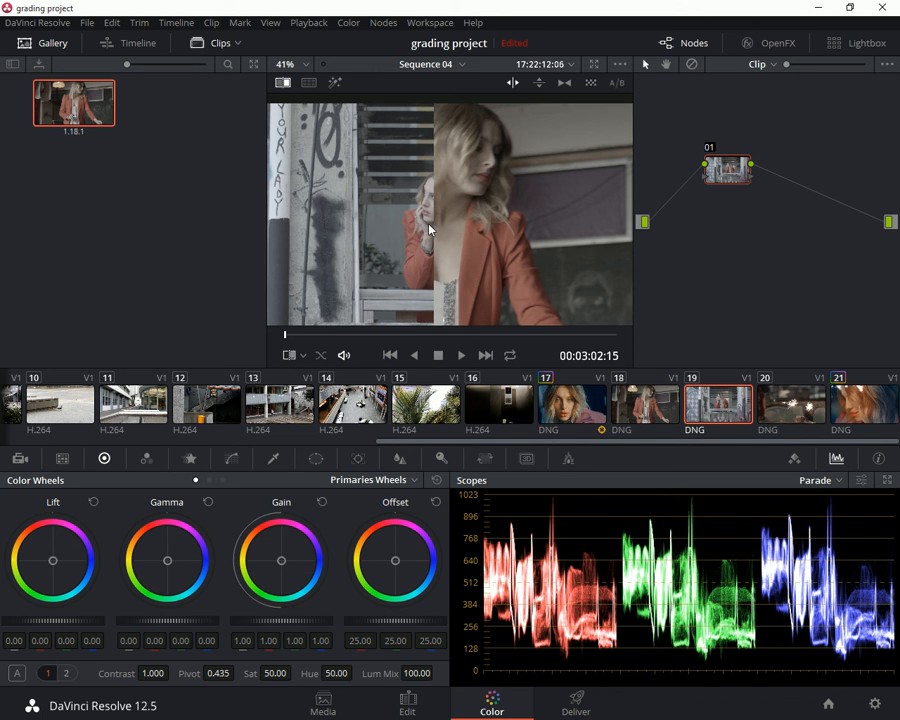
{"action": "left_click_drag", "start_coordinate": [436, 225], "coordinate": [451, 245]}
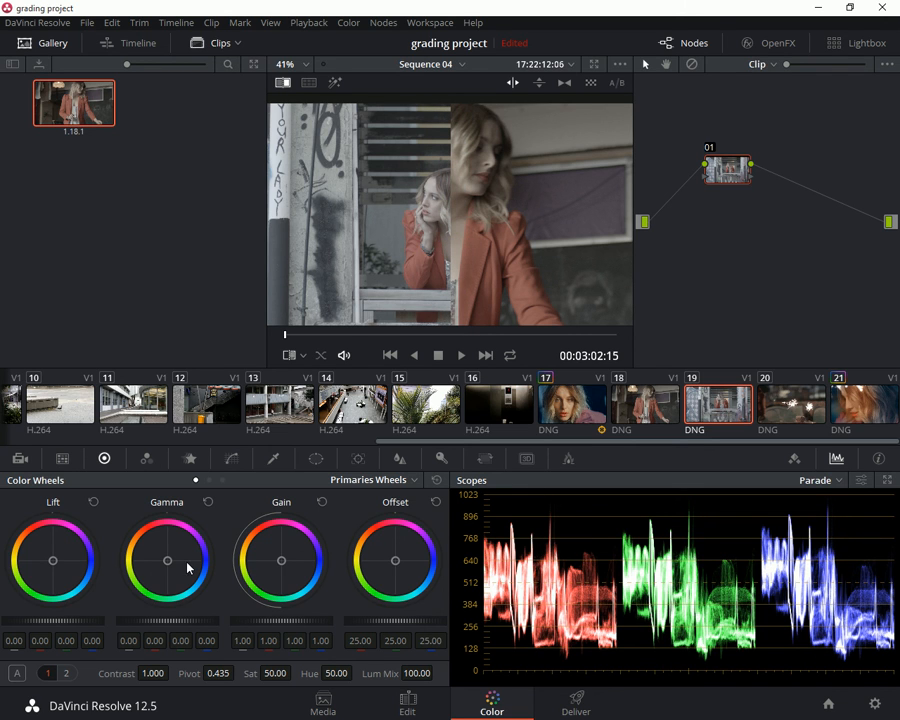
Warm clip 19's midtones towards the still's skin tone by setting Gamma to red 0.02 and blue -0.02.
{"action": "left_click_drag", "start_coordinate": [172, 562], "coordinate": [165, 555]}
{"action": "scroll", "coordinate": [475, 178], "scroll_direction": "up", "scroll_amount": 5}
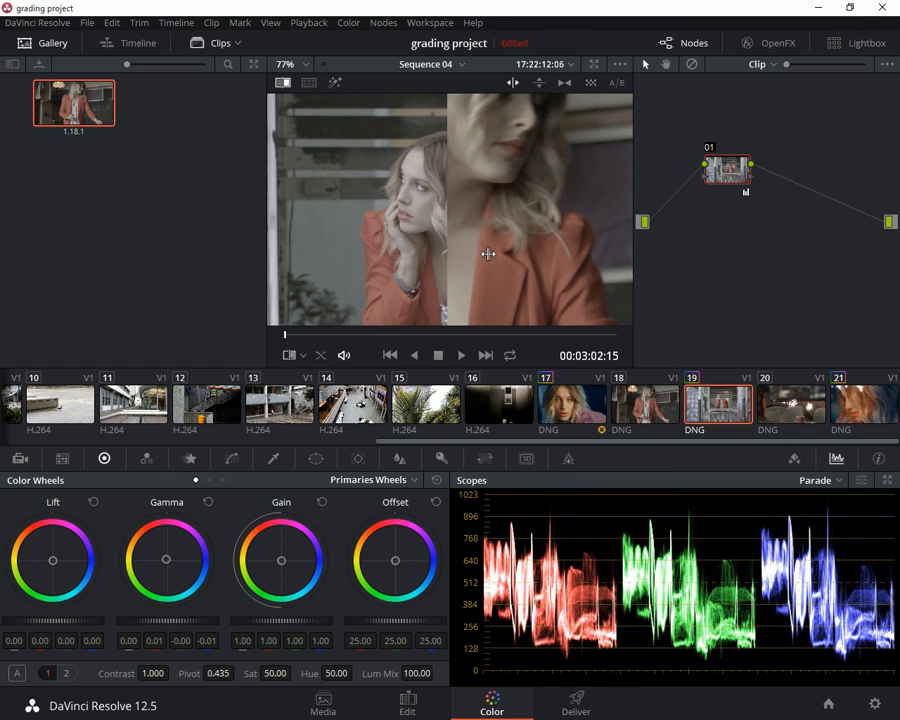
{"action": "left_click_drag", "start_coordinate": [500, 200], "coordinate": [502, 258]}
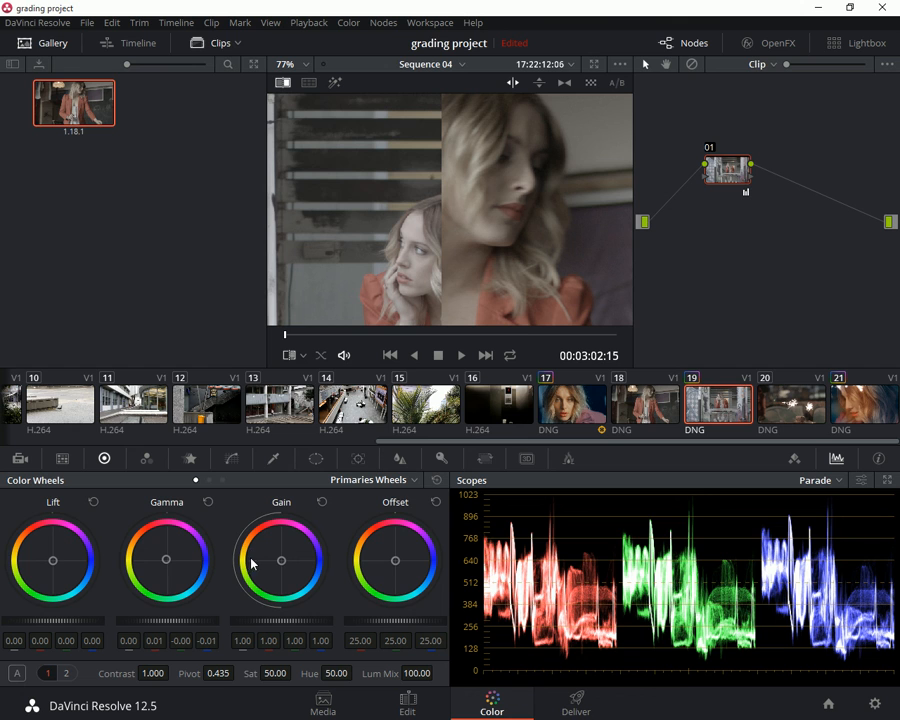
{"action": "left_click_drag", "start_coordinate": [168, 559], "coordinate": [166, 556]}
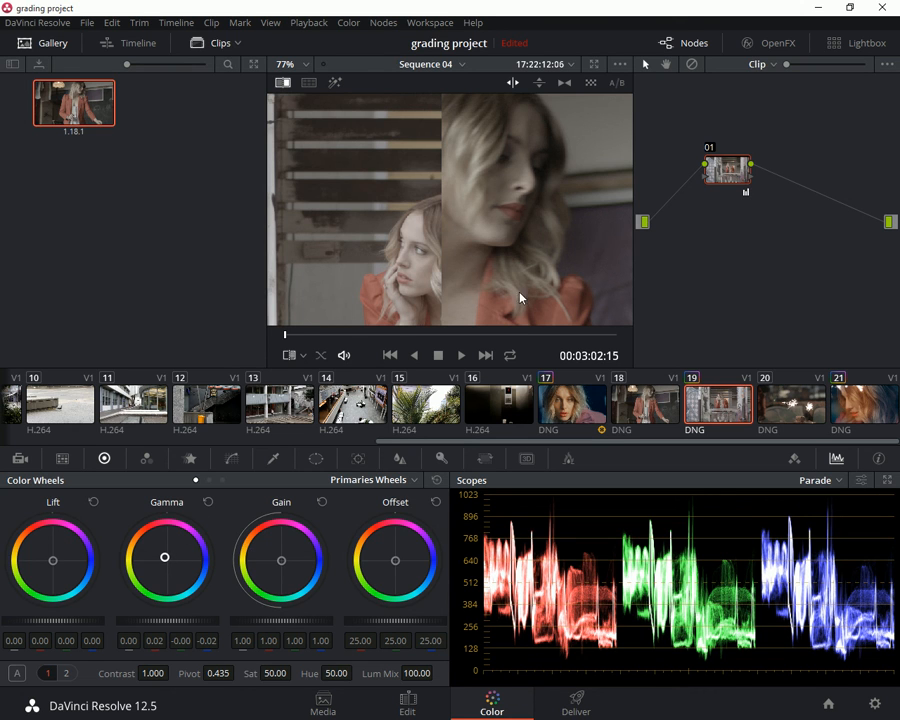
{"action": "scroll", "coordinate": [518, 299], "scroll_direction": "down", "scroll_amount": 6}
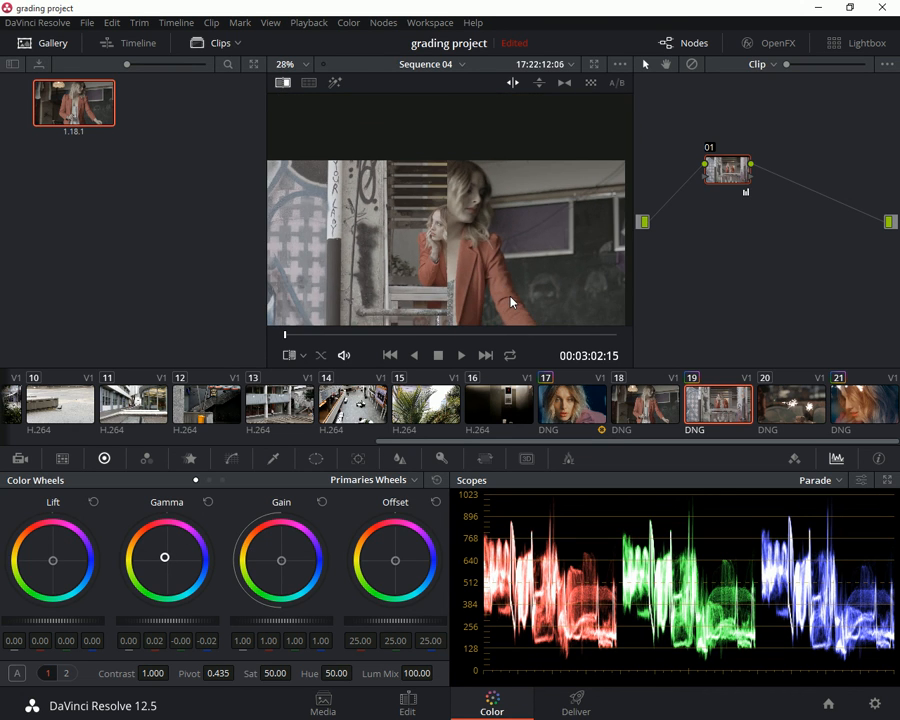
{"action": "scroll", "coordinate": [512, 302], "scroll_direction": "down", "scroll_amount": 1}
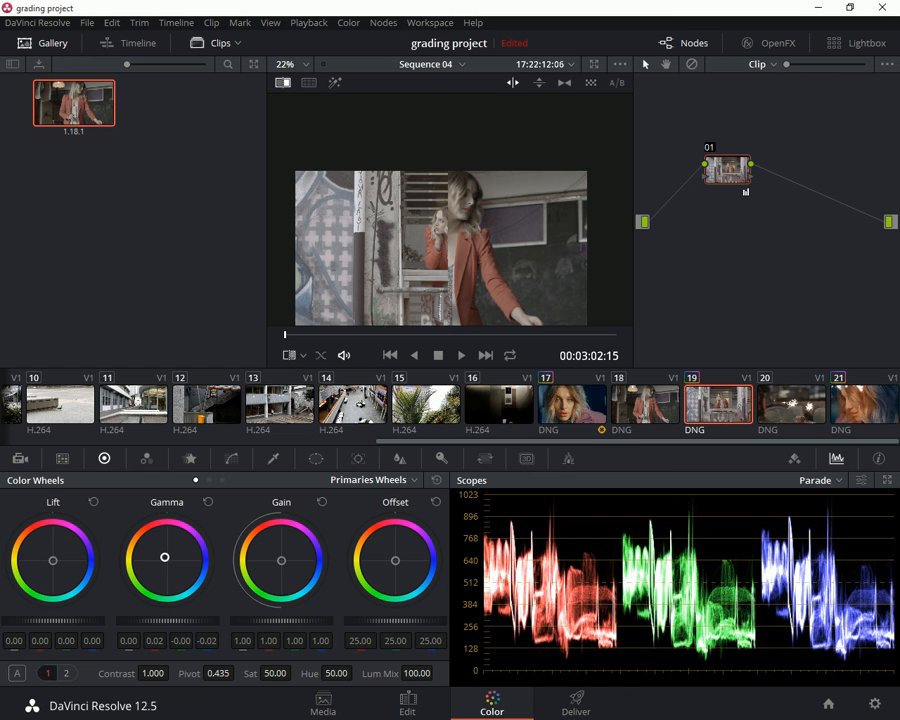
Check the Matching Shots stage in the Notepad list and return to DaVinci Resolve.
{"action": "key", "text": "alt+Tab"}
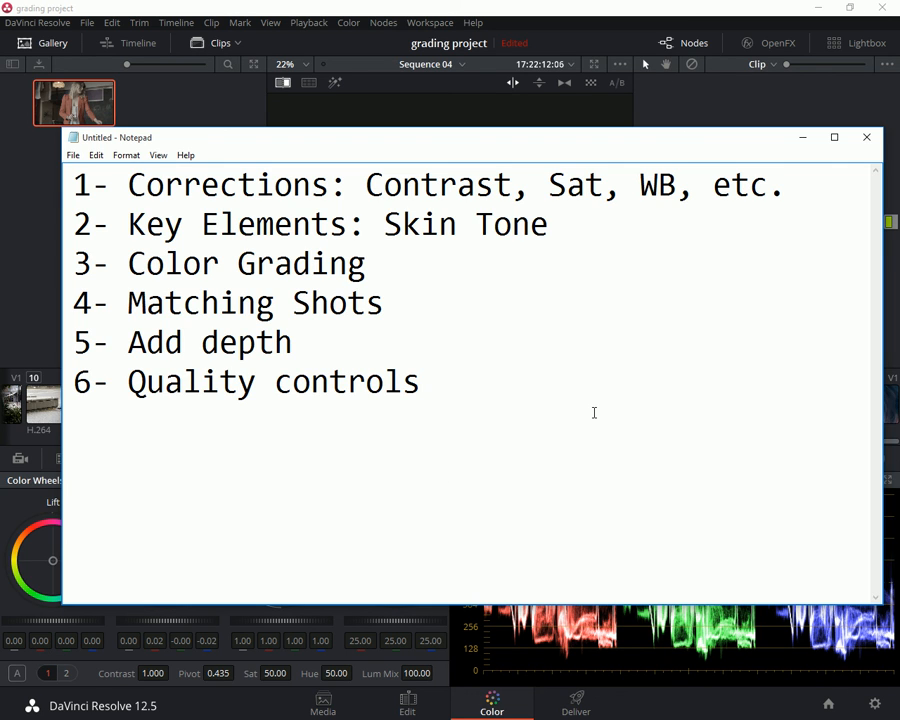
{"action": "left_click", "coordinate": [561, 42]}
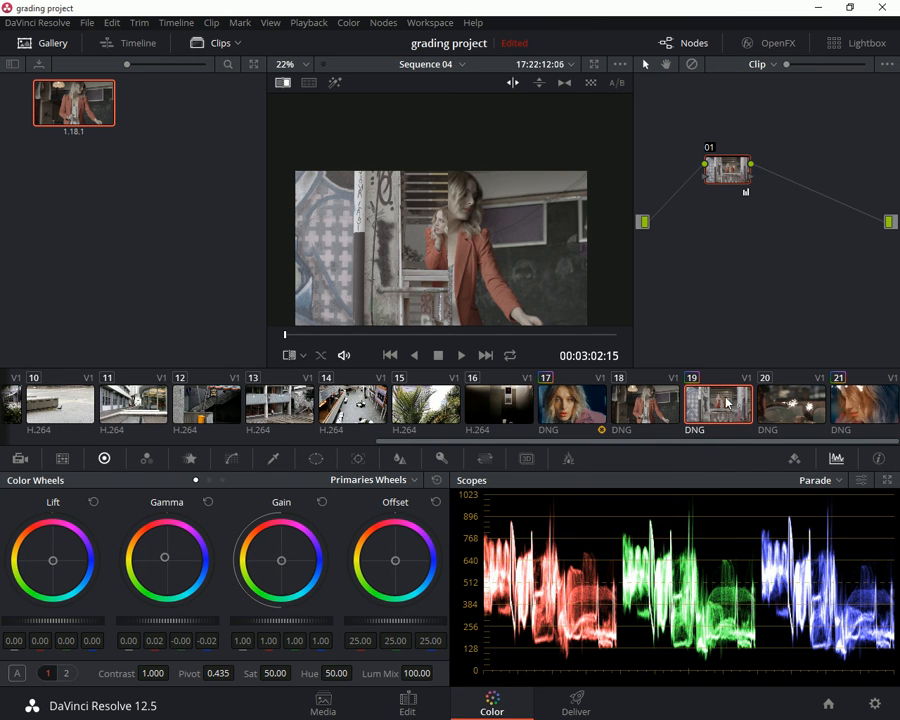
Turn off the wipe comparison and bring the whole frame of clip 19 into view.
{"action": "left_click", "coordinate": [286, 83]}
{"action": "scroll", "coordinate": [504, 255], "scroll_direction": "up", "scroll_amount": 1}
{"action": "scroll", "coordinate": [504, 260], "scroll_direction": "down", "scroll_amount": 1}
{"action": "left_click_drag", "start_coordinate": [495, 245], "coordinate": [489, 187]}
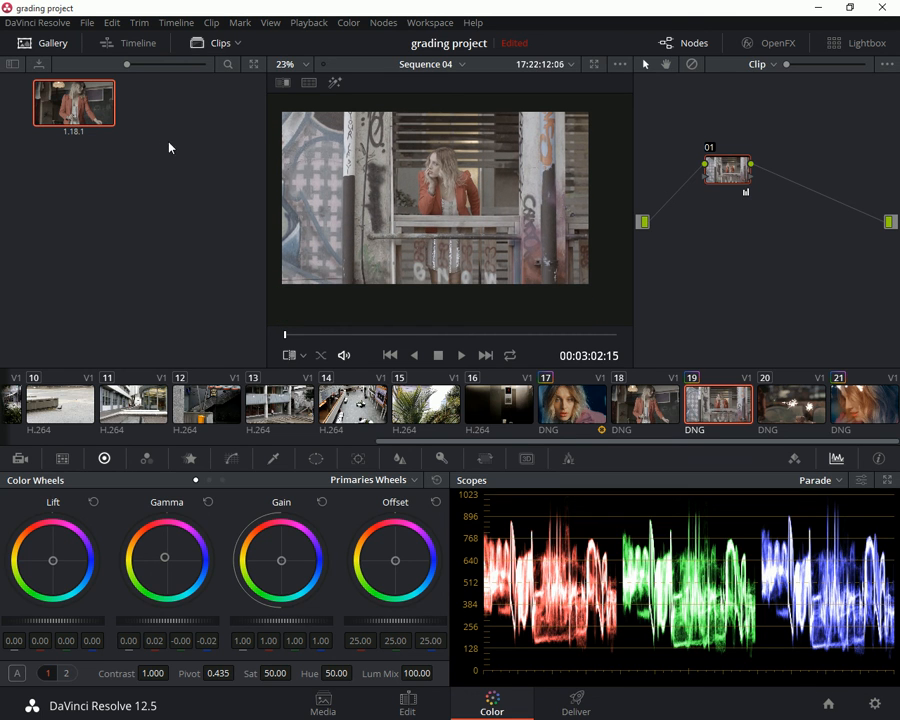
Hide the gallery and the clip thumbnails, and enlarge clip 19 in the viewer.
{"action": "left_click", "coordinate": [62, 44]}
{"action": "scroll", "coordinate": [255, 190], "scroll_direction": "up", "scroll_amount": 2}
{"action": "scroll", "coordinate": [255, 190], "scroll_direction": "up", "scroll_amount": 2}
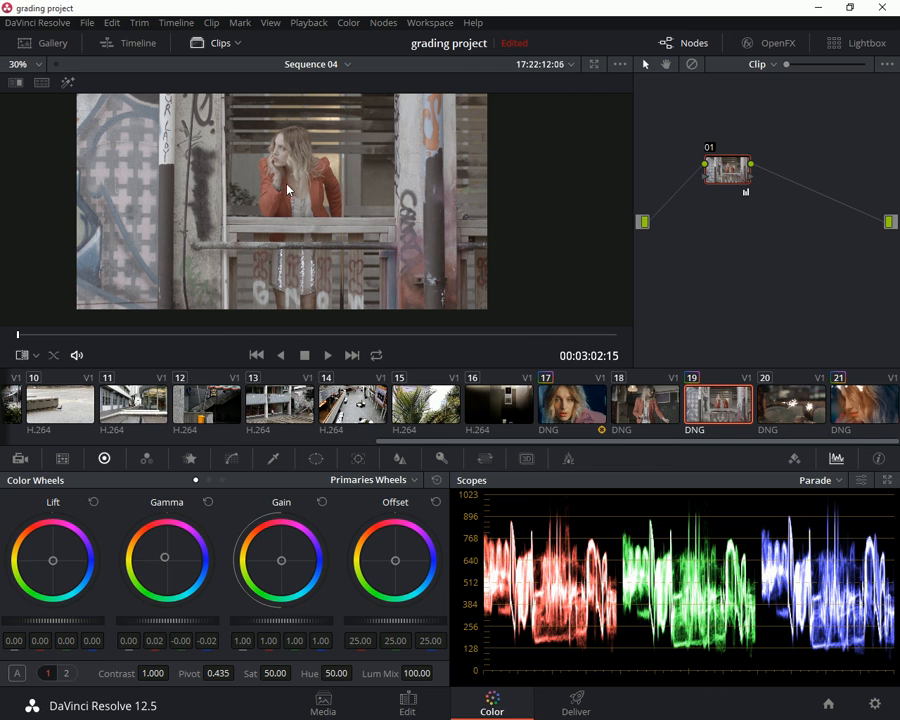
{"action": "left_click", "coordinate": [207, 45]}
{"action": "scroll", "coordinate": [326, 200], "scroll_direction": "up", "scroll_amount": 4}
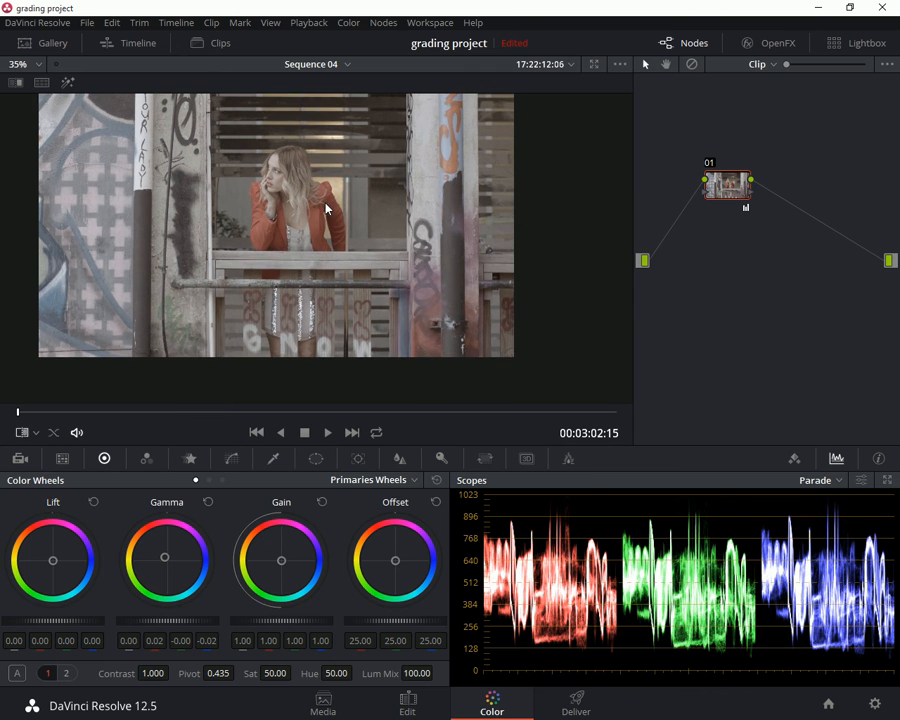
{"action": "left_click_drag", "start_coordinate": [316, 243], "coordinate": [293, 216]}
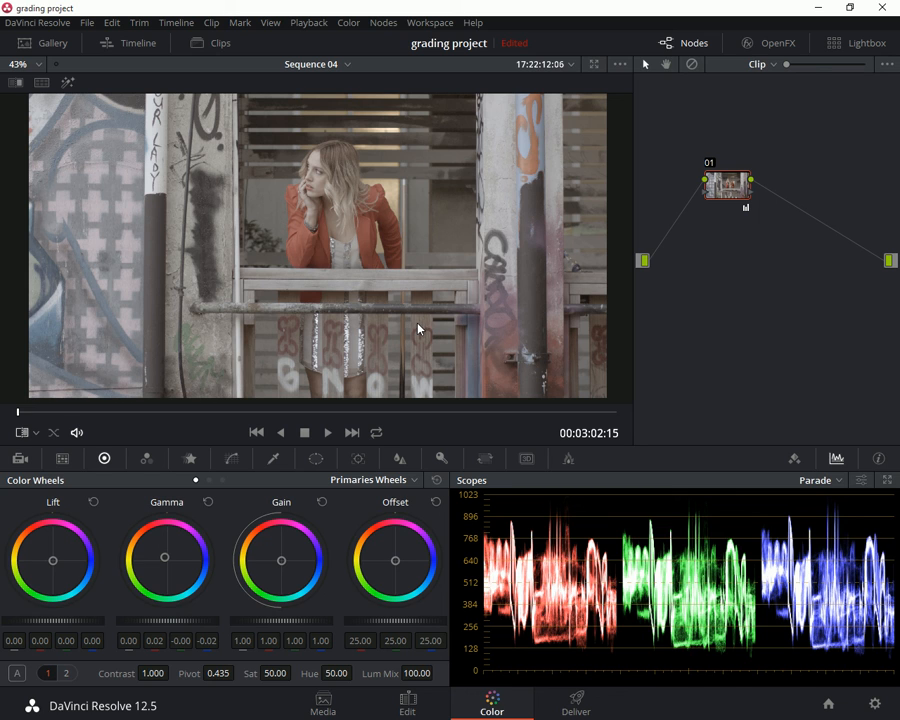
Switch to the Notepad list to review the remaining grading stages, and return to DaVinci Resolve.
{"action": "key", "text": "alt+Tab"}
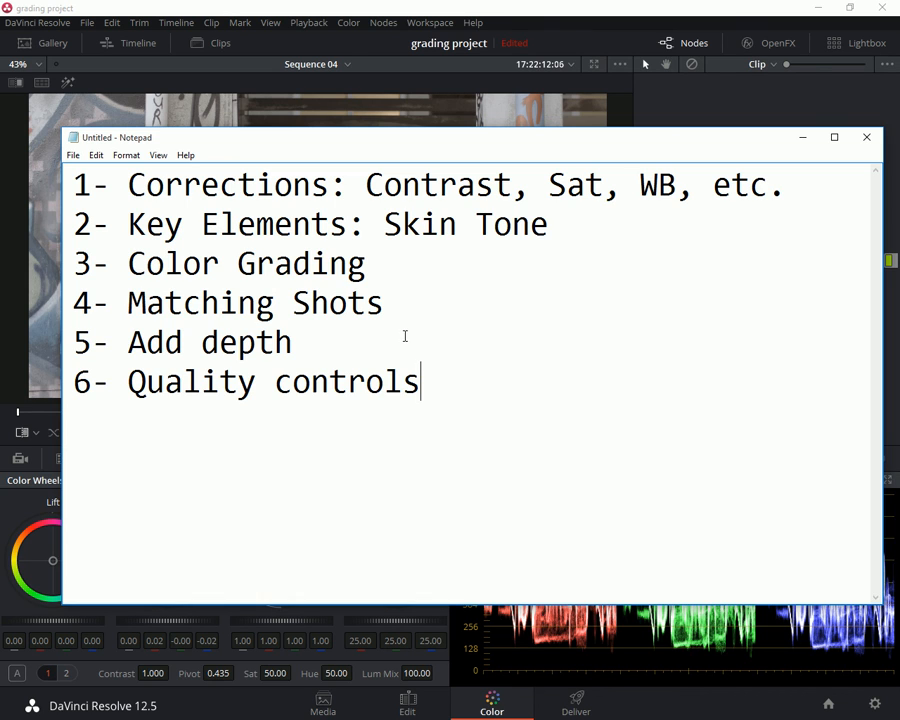
{"action": "key", "text": "alt+Tab"}
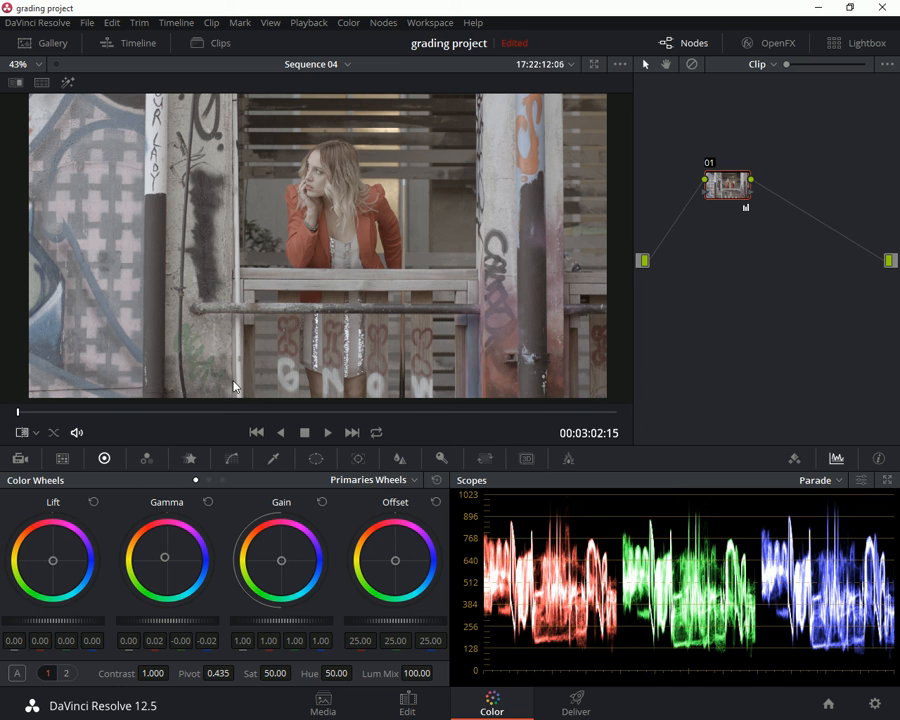
Go to the Deliver page, try rendering as individual clips, and set the render mode back to Single clip.
{"action": "left_click", "coordinate": [592, 705]}
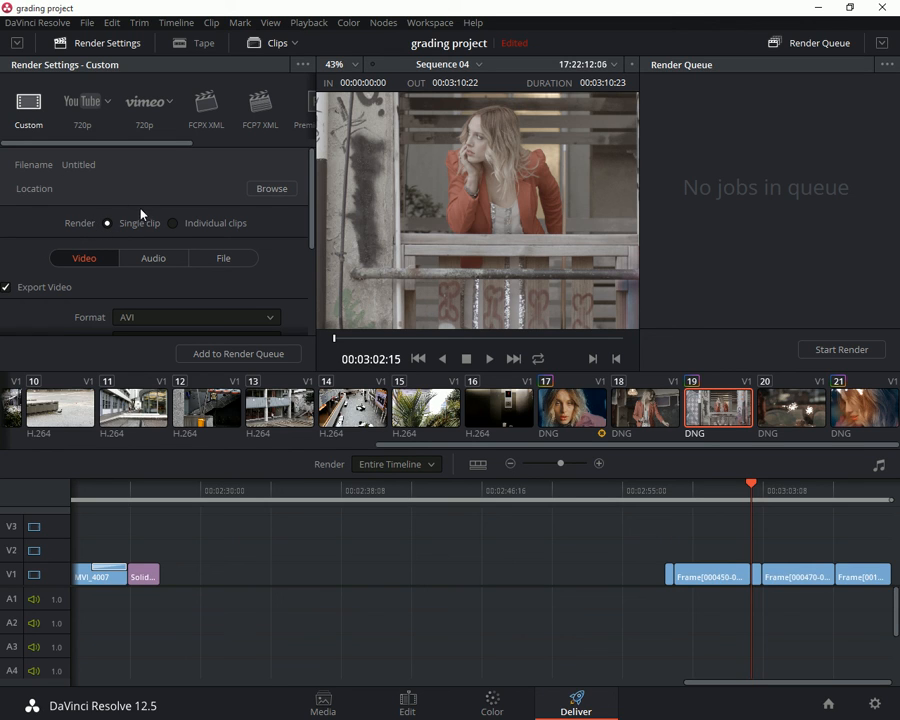
{"action": "left_click", "coordinate": [174, 224]}
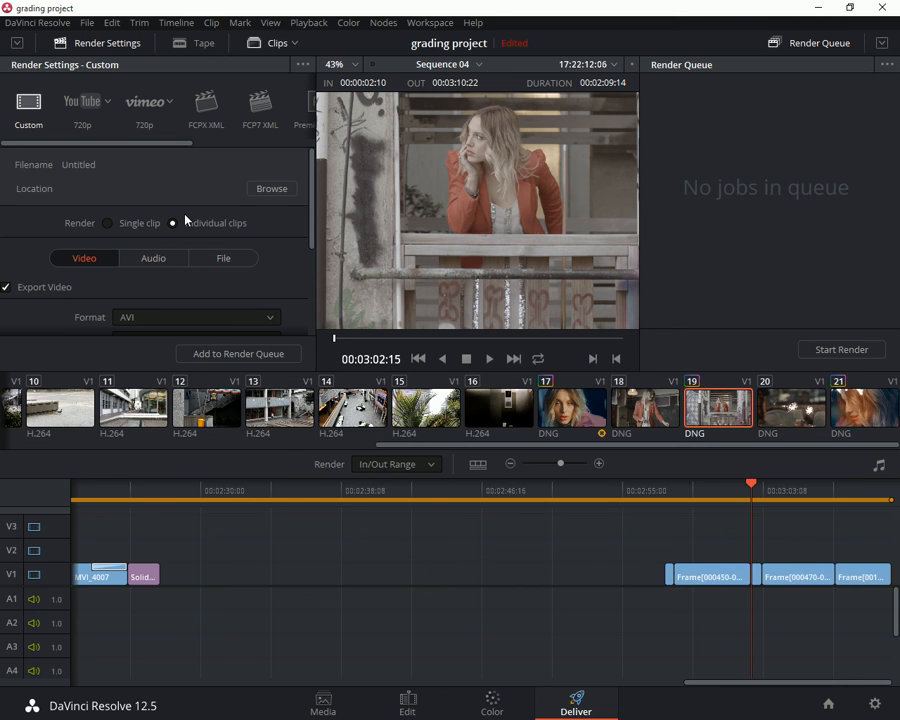
{"action": "left_click", "coordinate": [107, 223]}
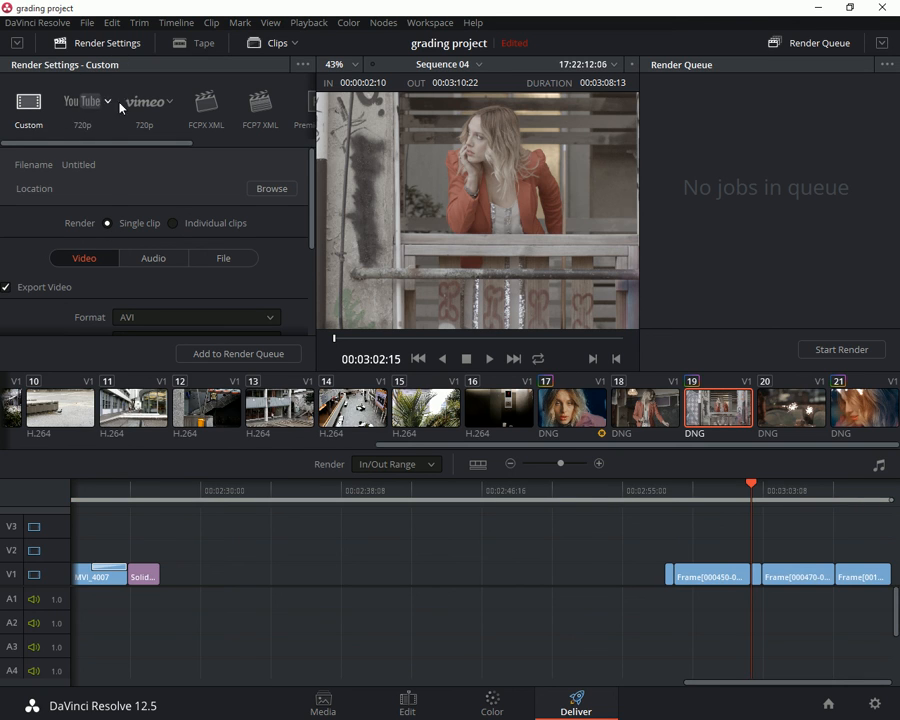
Examine the available render presets, the export formats, and the codec, resolution, frame rate and quality settings.
{"action": "left_click", "coordinate": [223, 147]}
{"action": "mouse_move", "coordinate": [237, 147]}
{"action": "left_mouse_down"}
{"action": "mouse_move", "coordinate": [88, 149]}
{"action": "mouse_move", "coordinate": [228, 144]}
{"action": "left_mouse_up"}
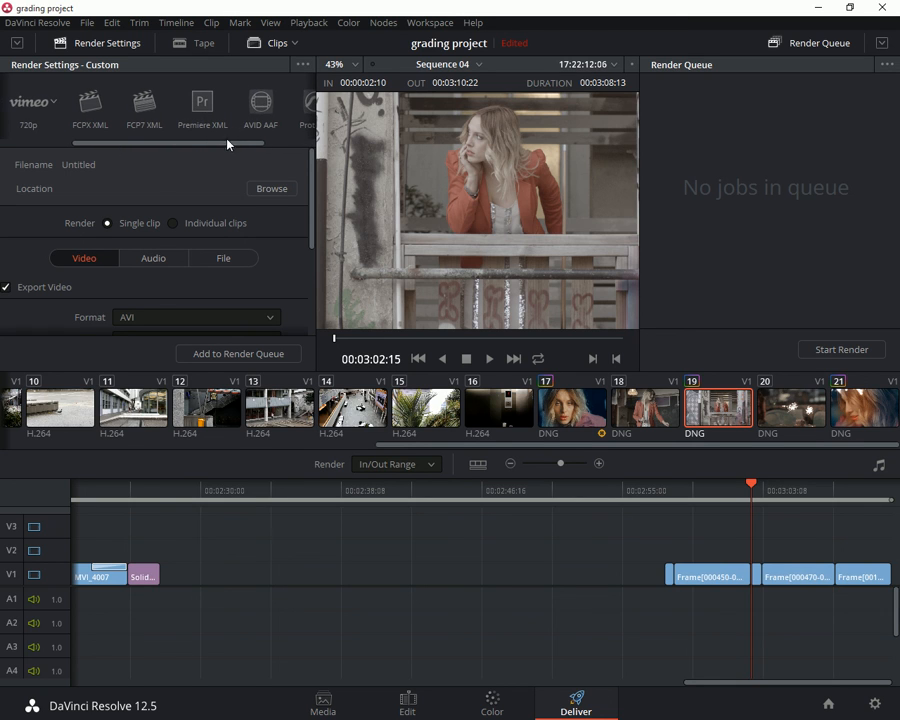
{"action": "left_click_drag", "start_coordinate": [138, 148], "coordinate": [60, 147]}
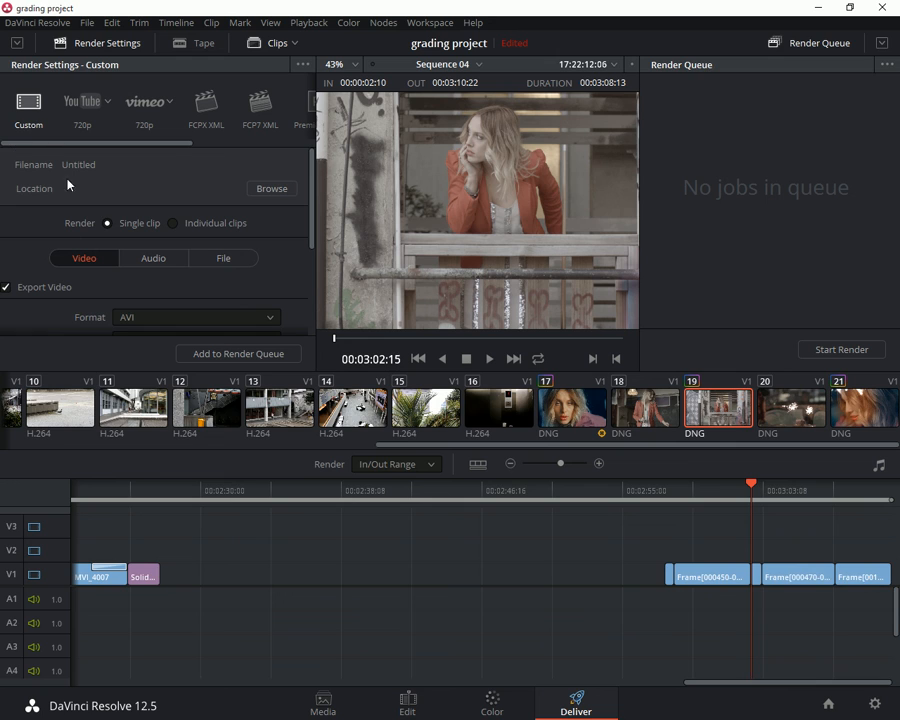
{"action": "scroll", "coordinate": [78, 200], "scroll_direction": "down", "scroll_amount": 3}
{"action": "left_click", "coordinate": [134, 196]}
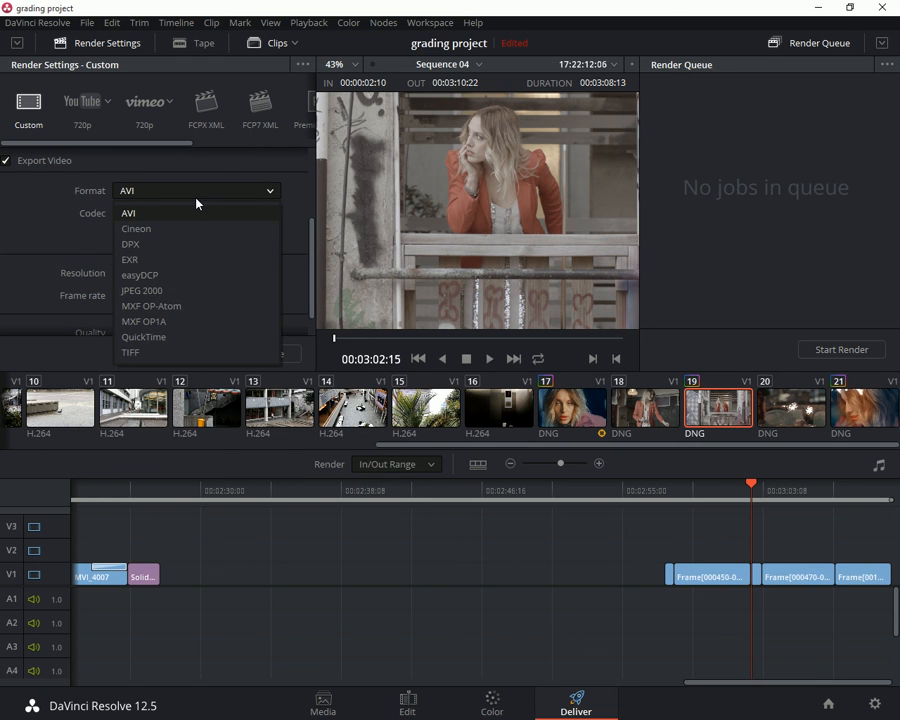
{"action": "left_click", "coordinate": [107, 221]}
{"action": "scroll", "coordinate": [107, 221], "scroll_direction": "down", "scroll_amount": 1}
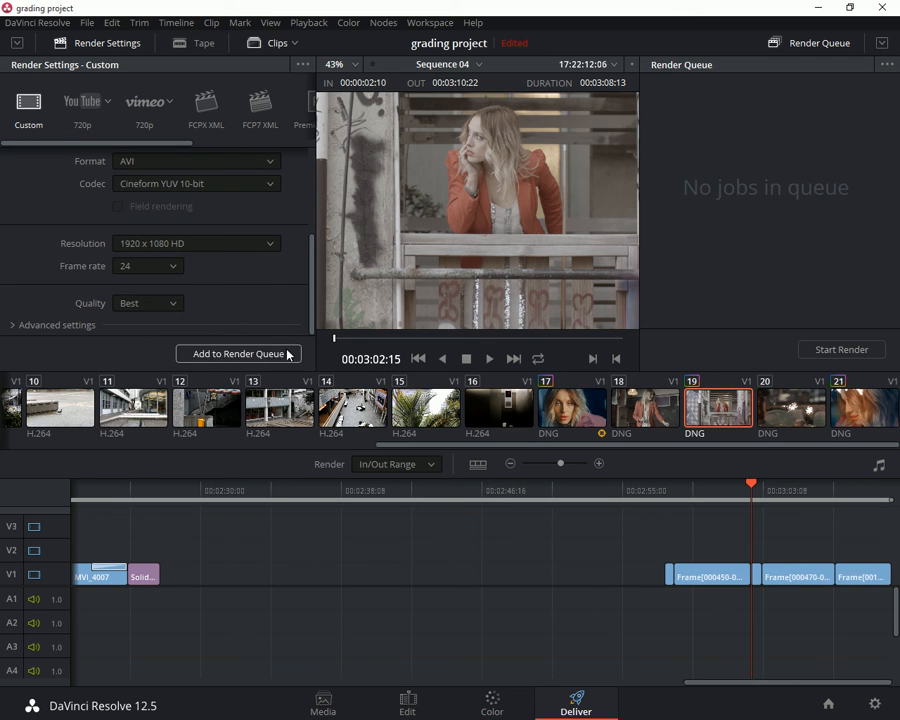